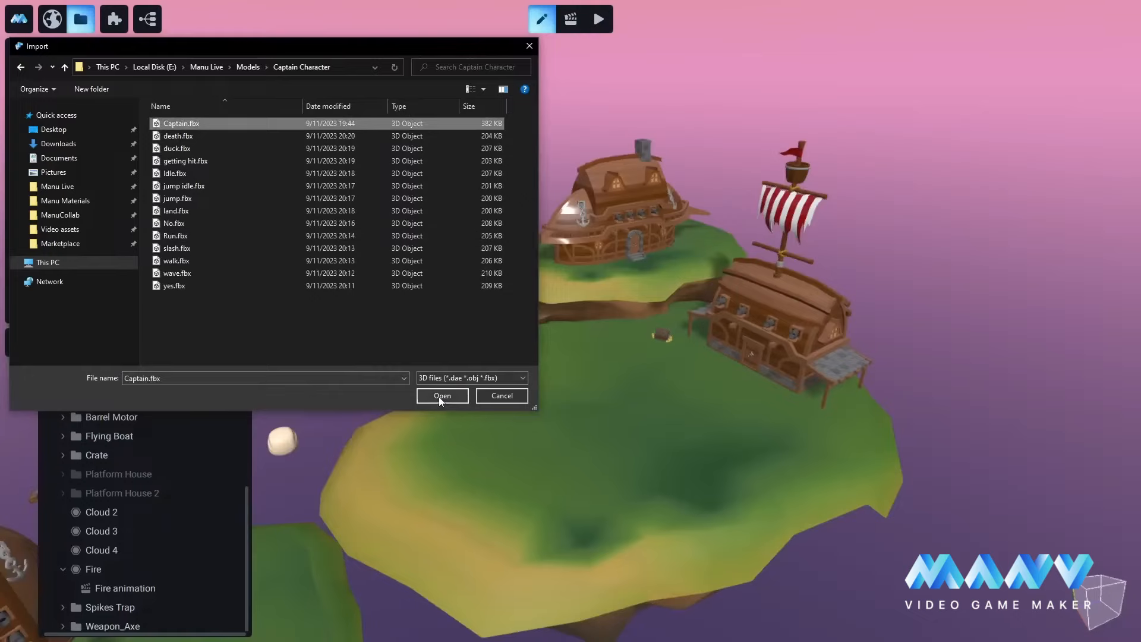
# - Import the Captain.fbx model and move it beside the large island, to about X 36.8, Z -85.8
pyautogui.click(442, 395)
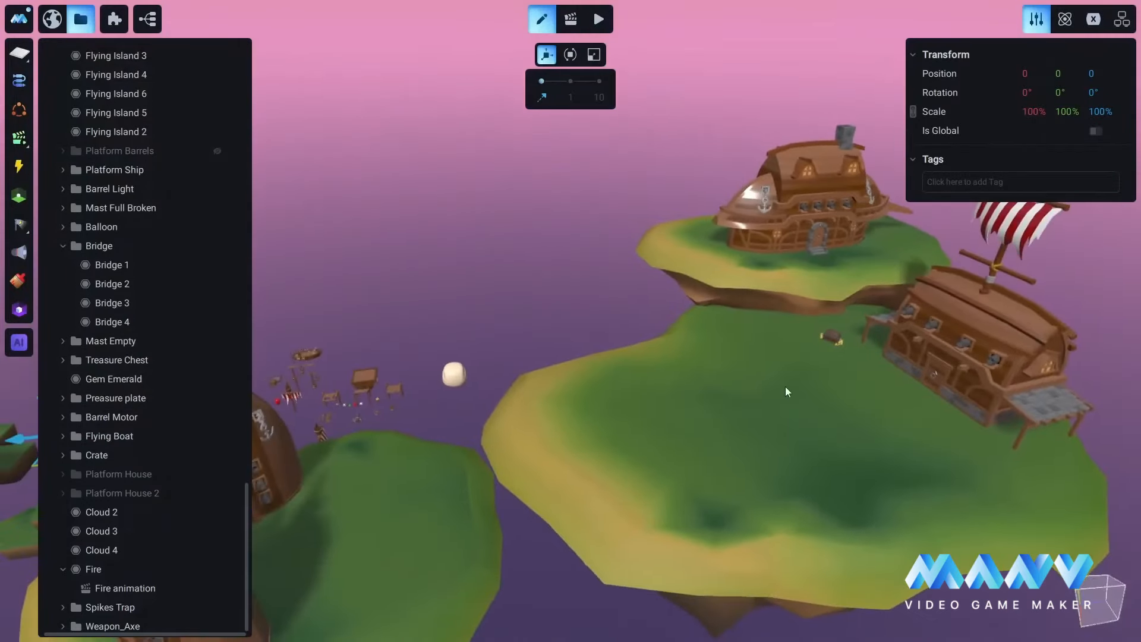
pyautogui.moveTo(785, 392); pyautogui.dragTo(458, 387, button='right')
pyautogui.scroll(-3, 458, 386)
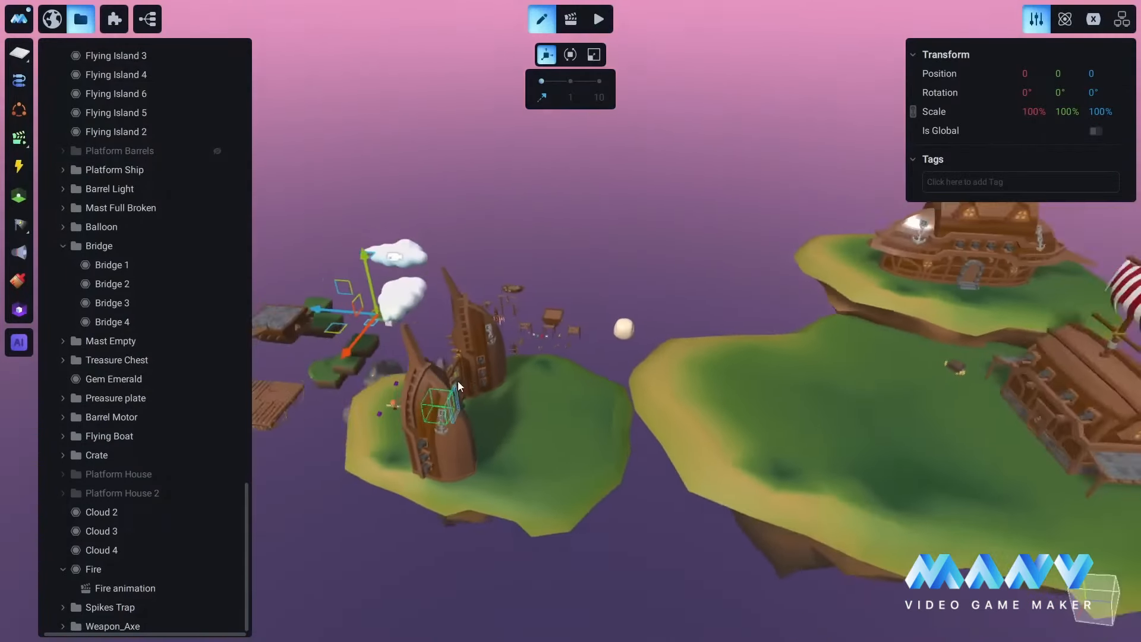
pyautogui.moveTo(356, 334); pyautogui.dragTo(822, 534)
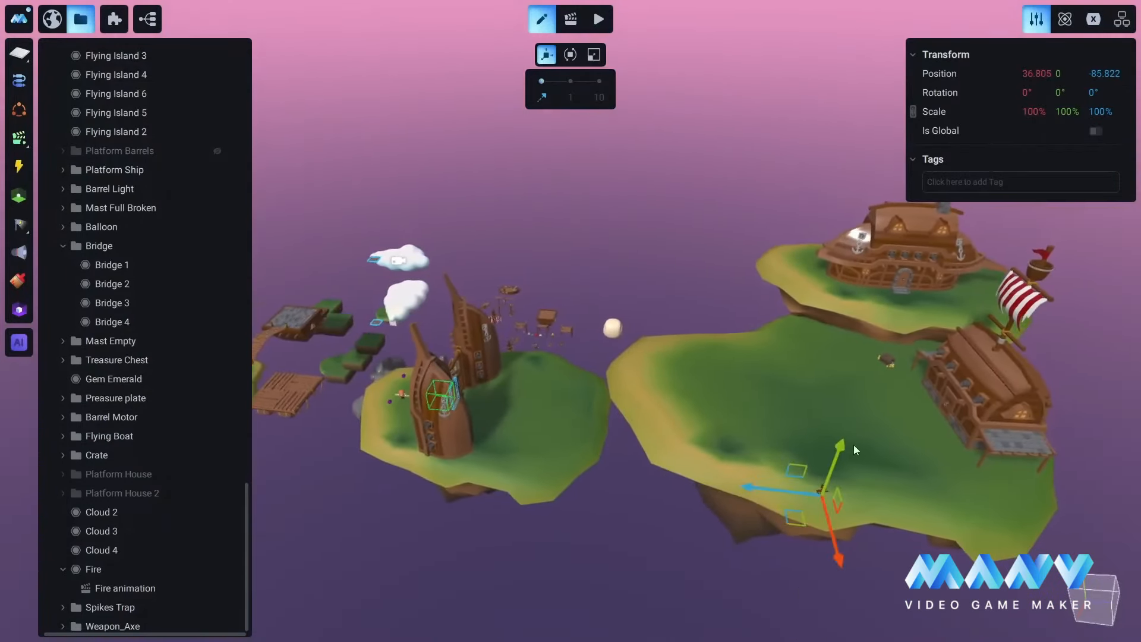
# - Raise the captain and shift it onto the large island near the treasure chest, to about X 49.5, Y 32.45, Z -78.7
pyautogui.moveTo(842, 446); pyautogui.dragTo(815, 312)
pyautogui.moveTo(815, 313); pyautogui.dragTo(764, 398, button='right')
pyautogui.scroll(4, 800, 321)
pyautogui.moveTo(789, 299); pyautogui.dragTo(766, 493)
pyautogui.moveTo(802, 384); pyautogui.dragTo(815, 285)
pyautogui.moveTo(670, 397); pyautogui.dragTo(751, 400, button='right')
pyautogui.scroll(2, 789, 402)
pyautogui.scroll(3, 752, 400)
pyautogui.scroll(2, 752, 401)
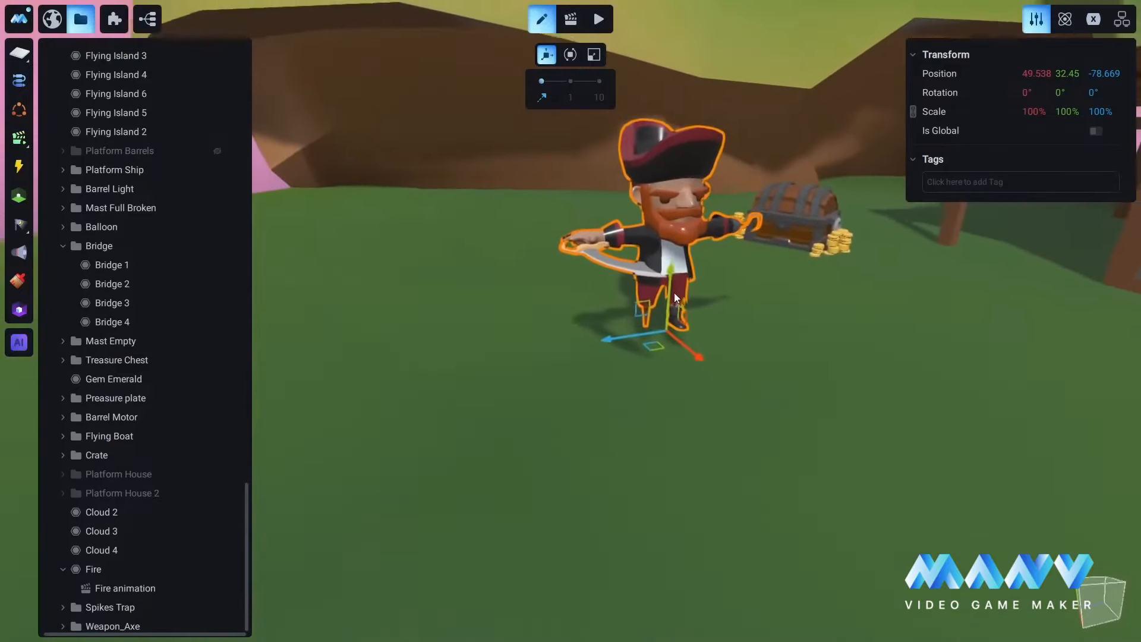
# - Lower the captain so its feet rest on the grass, at a height of about Y 32.17
pyautogui.moveTo(688, 277); pyautogui.dragTo(695, 311)
pyautogui.scroll(-4, 794, 426)
pyautogui.moveTo(695, 311); pyautogui.dragTo(701, 421, button='right')
pyautogui.scroll(5, 690, 411)
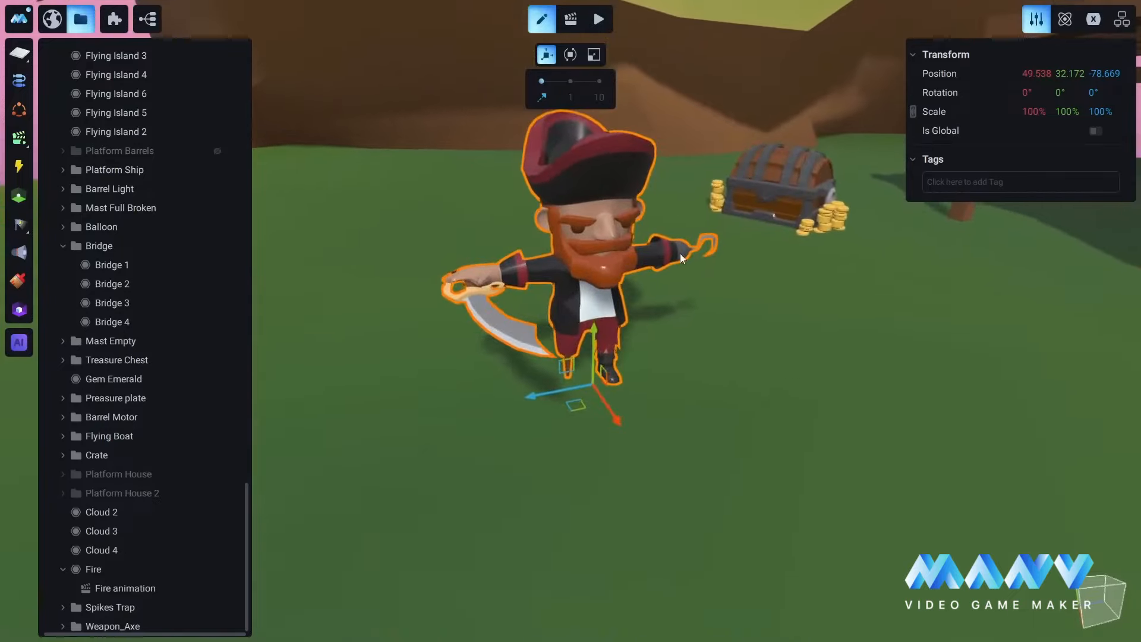
pyautogui.scroll(-4, 637, 473)
pyautogui.scroll(-3, 647, 467)
pyautogui.moveTo(648, 467); pyautogui.dragTo(735, 466, button='right')
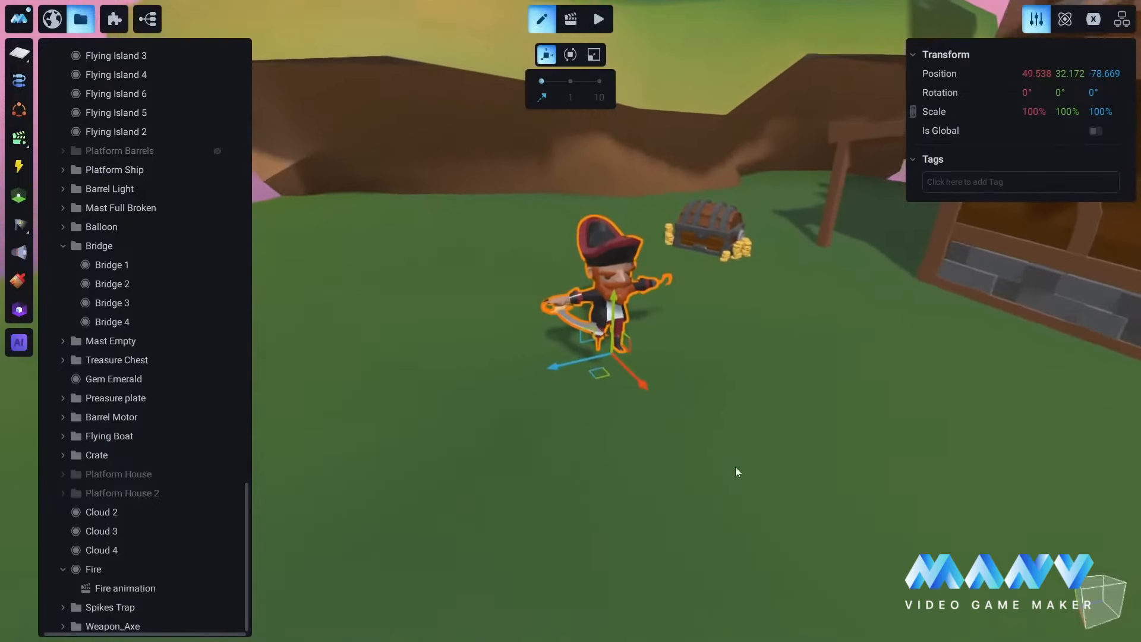
pyautogui.scroll(3, 590, 452)
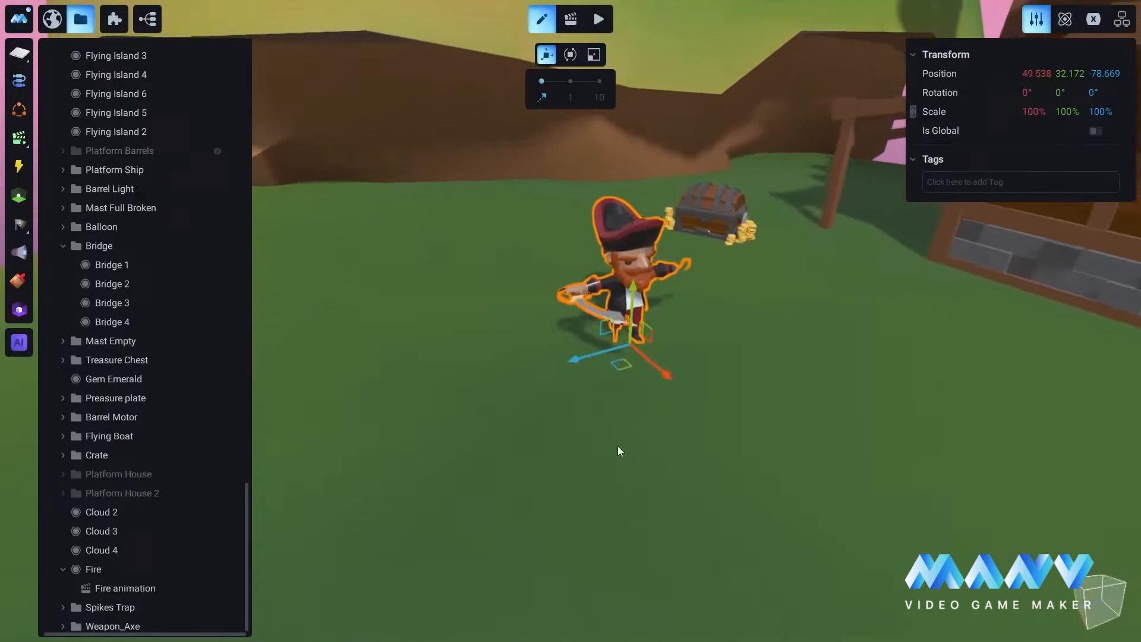
pyautogui.scroll(-1, 156, 448)
pyautogui.scroll(4, 611, 380)
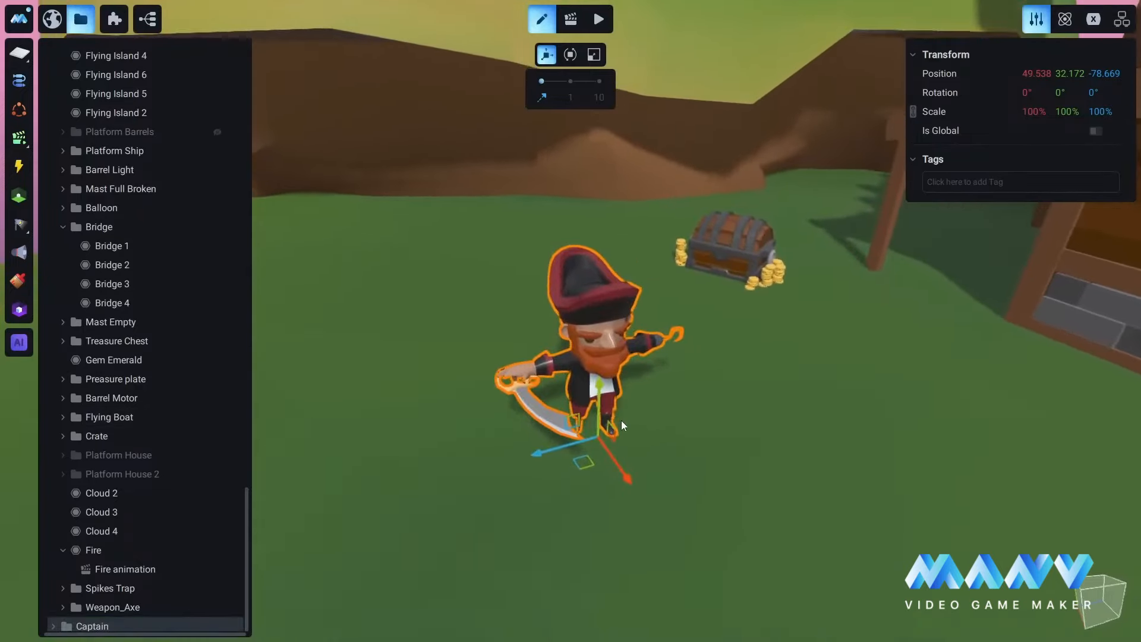
pyautogui.scroll(-1, 622, 420)
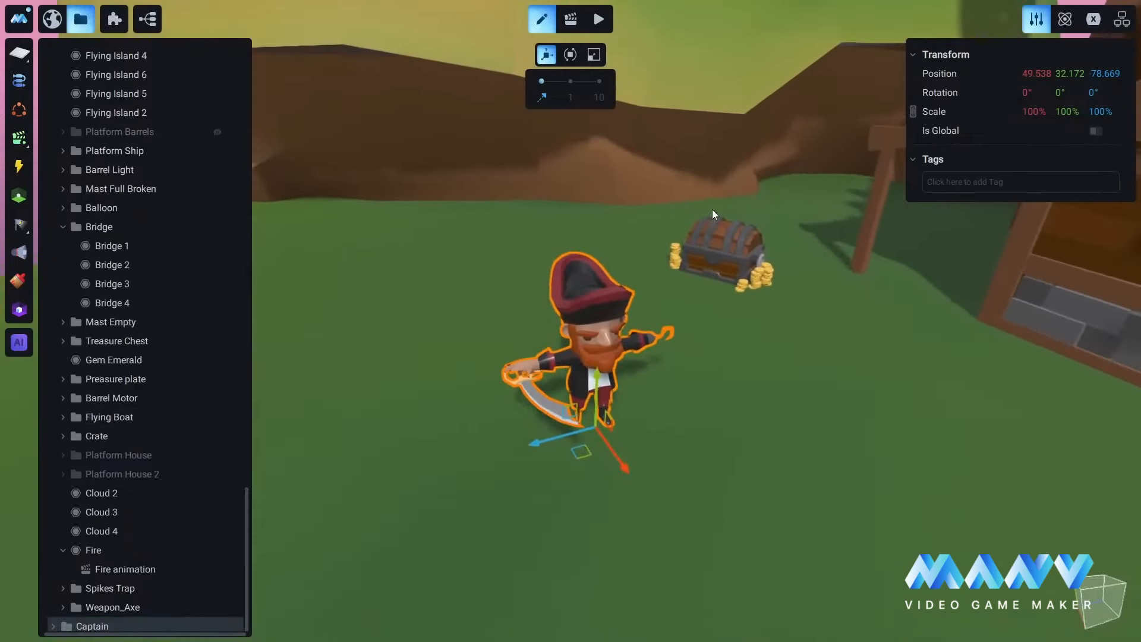
# - Make the captain a physical object and set its rigidbody type to Kinematic
pyautogui.click(1063, 29)
pyautogui.scroll(2, 610, 330)
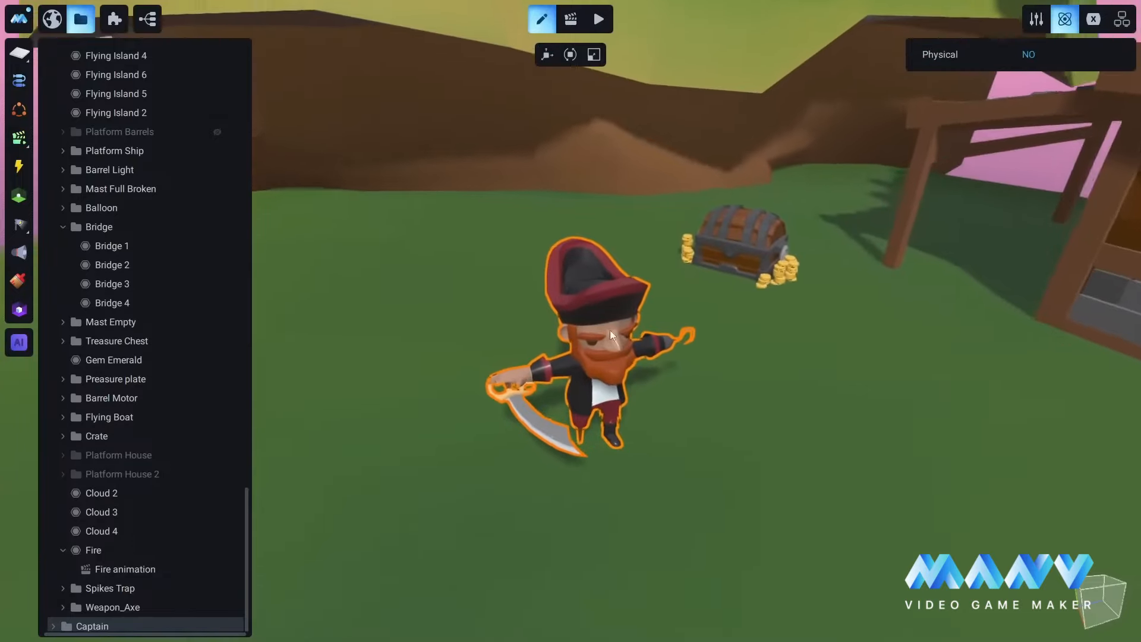
pyautogui.click(1029, 55)
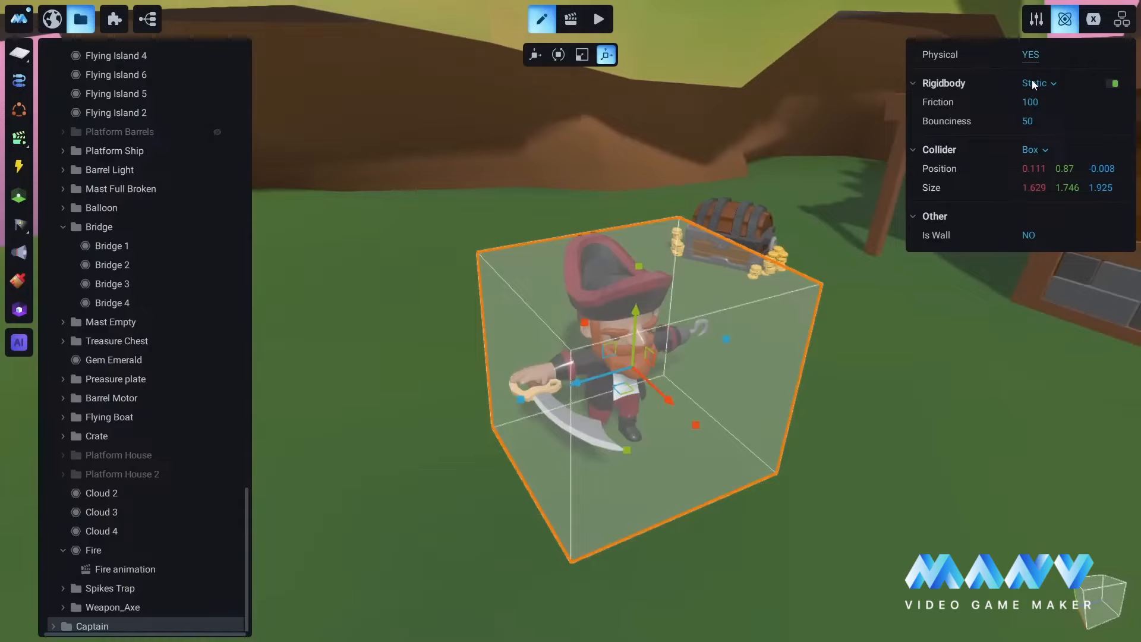
pyautogui.click(1054, 82)
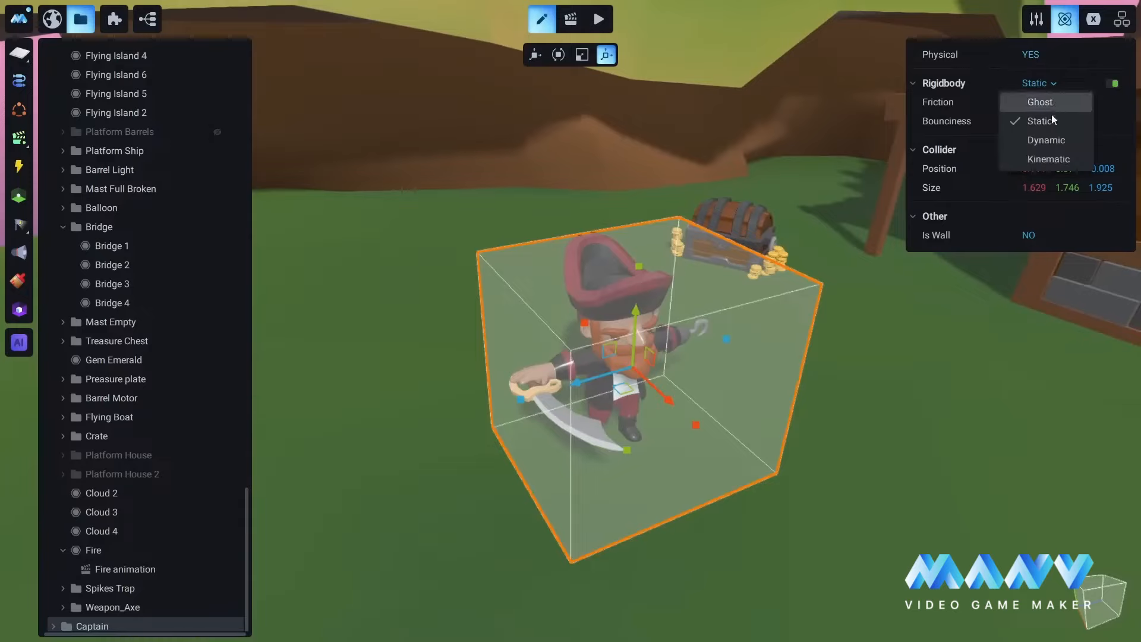
pyautogui.click(1050, 160)
pyautogui.scroll(2, 725, 386)
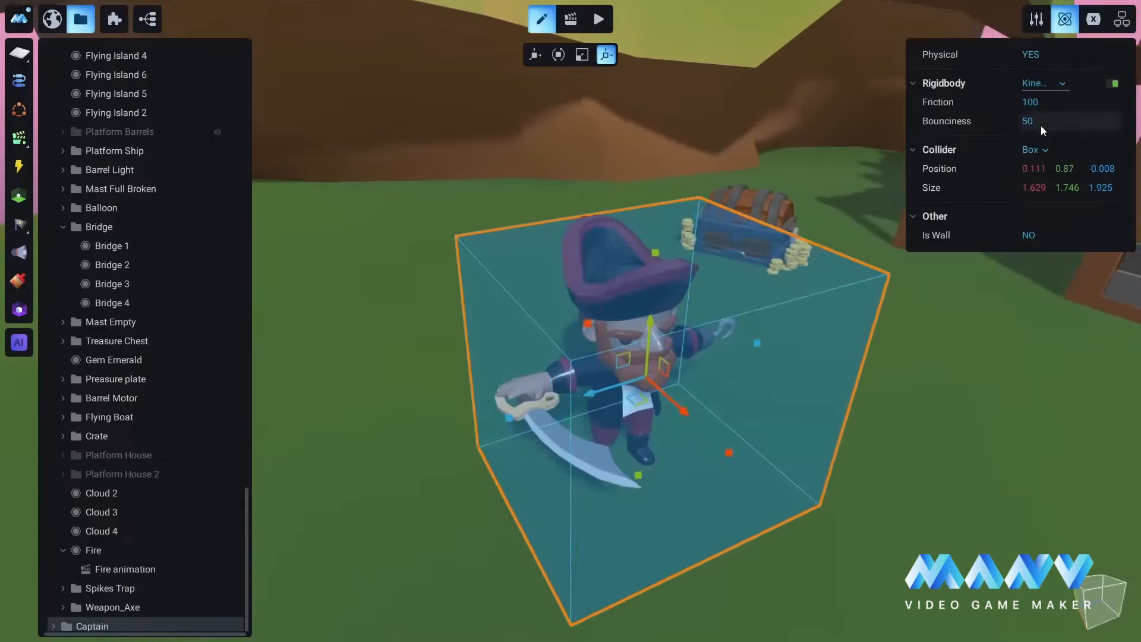
# - Change the captain's collider to a capsule and shrink its radius to about 0.4
pyautogui.click(1032, 149)
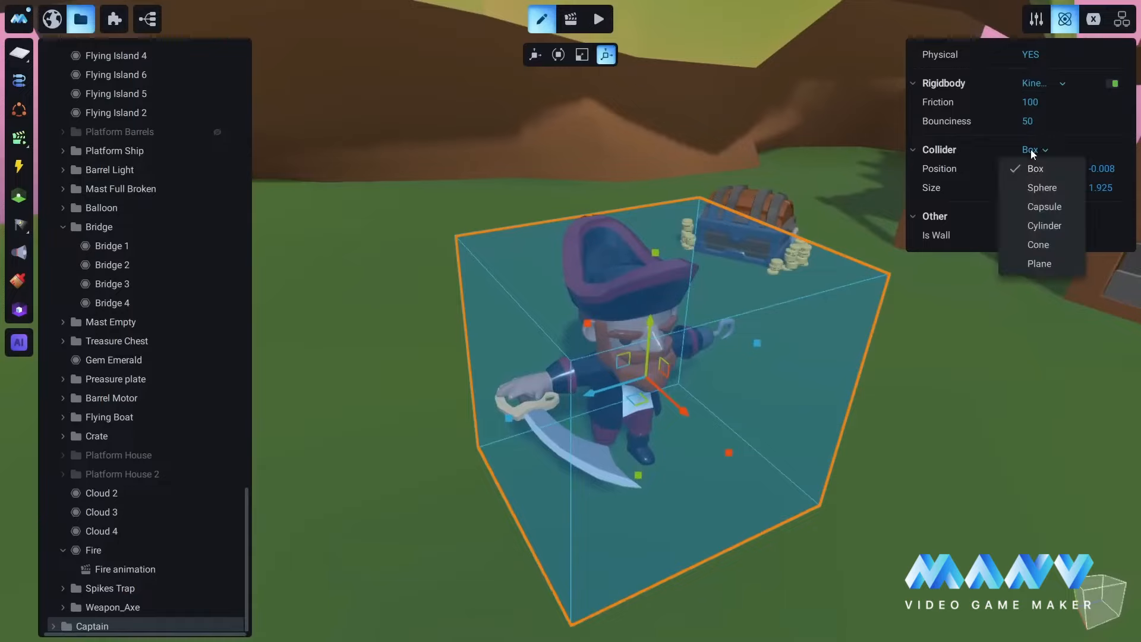
pyautogui.click(1044, 207)
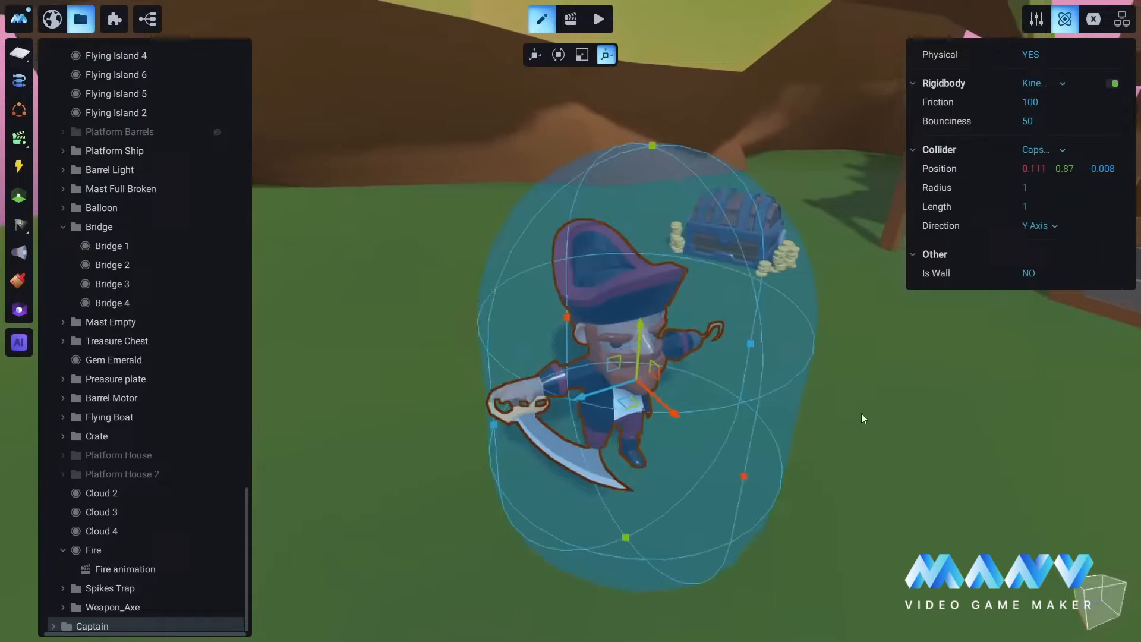
pyautogui.scroll(3, 831, 491)
pyautogui.moveTo(875, 483); pyautogui.dragTo(840, 464)
pyautogui.moveTo(855, 471); pyautogui.dragTo(925, 494, button='right')
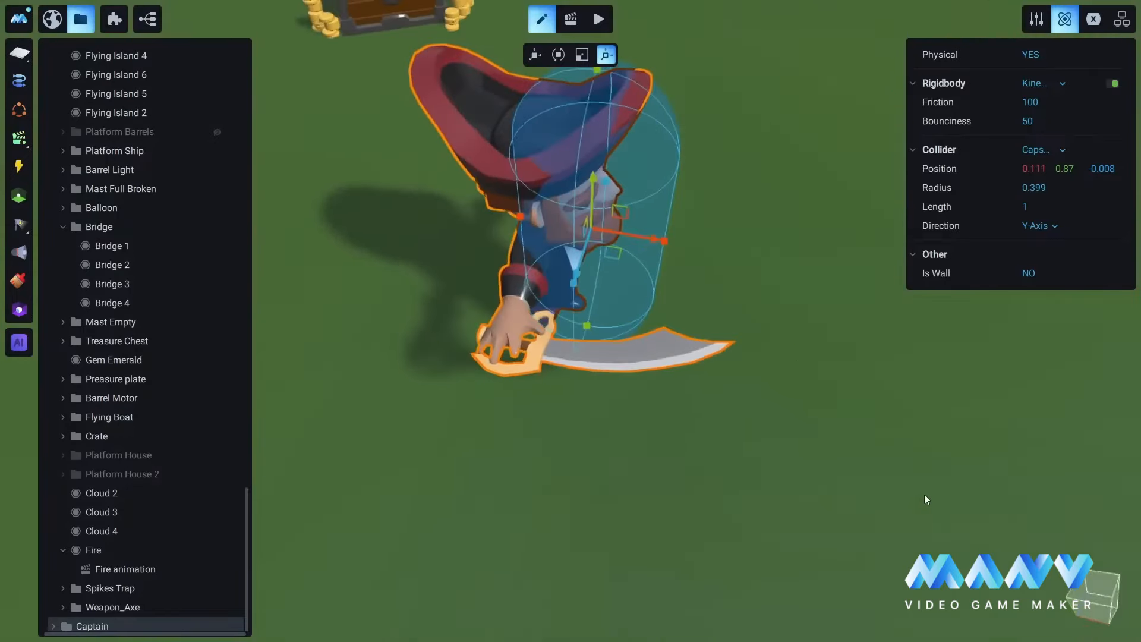
# - Fit the capsule collider to the captain's body, with position about X -0.087, Y 0.756 and length about 0.82
pyautogui.moveTo(652, 242); pyautogui.dragTo(616, 239)
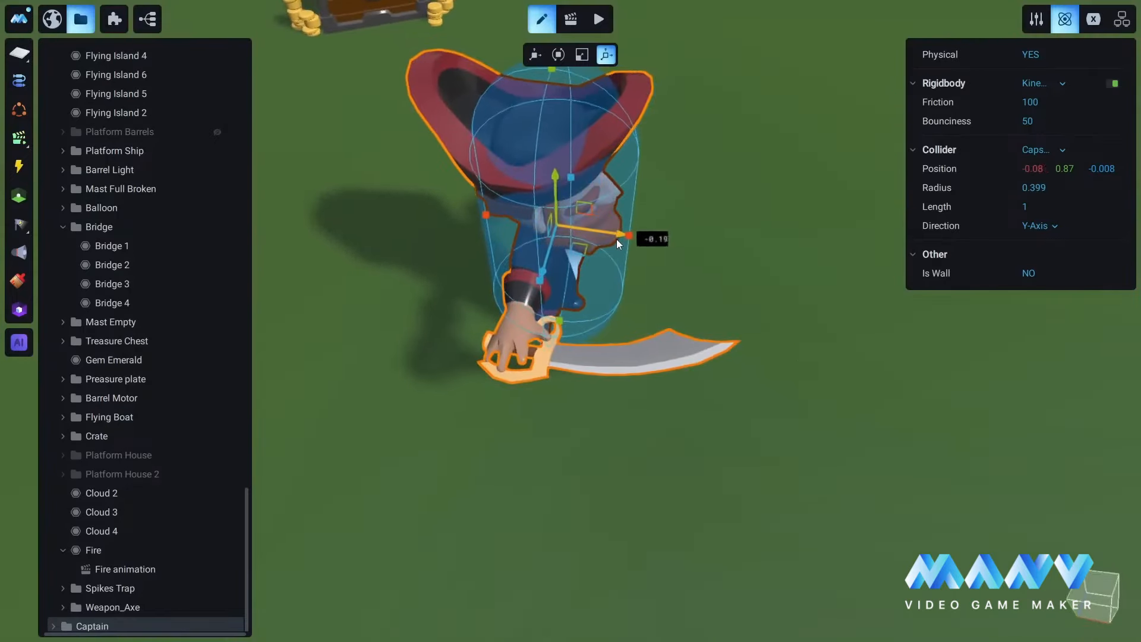
pyautogui.moveTo(792, 376); pyautogui.dragTo(633, 227, button='right')
pyautogui.moveTo(632, 223); pyautogui.dragTo(635, 303)
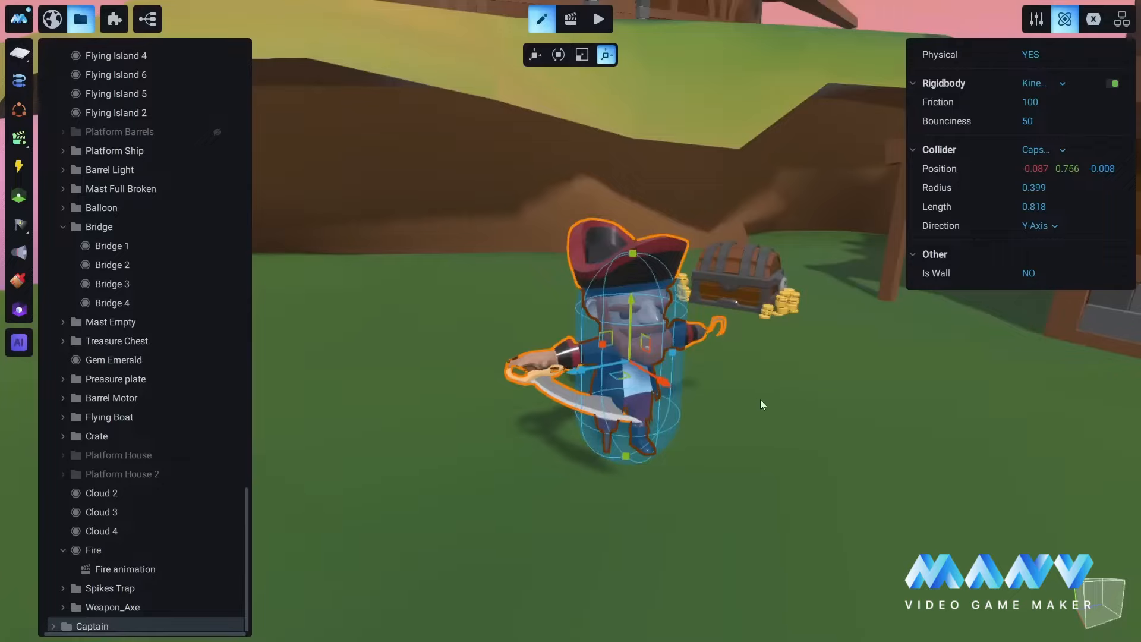
pyautogui.moveTo(761, 405); pyautogui.dragTo(853, 234, button='right')
pyautogui.click(1036, 18)
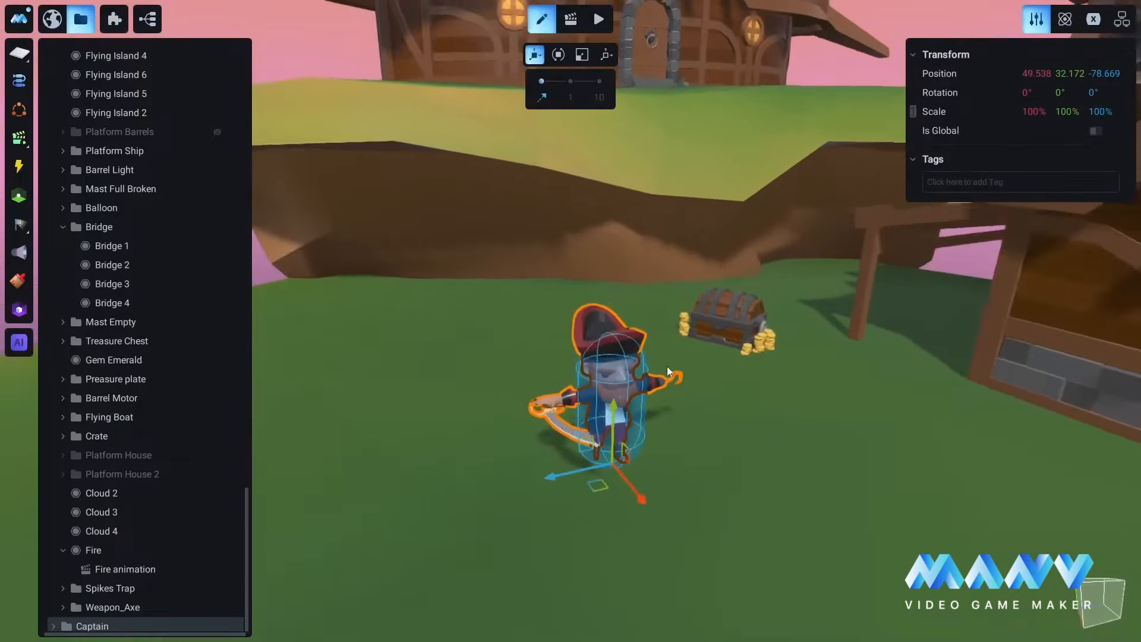
pyautogui.scroll(3, 660, 410)
pyautogui.moveTo(667, 367); pyautogui.dragTo(718, 335, button='right')
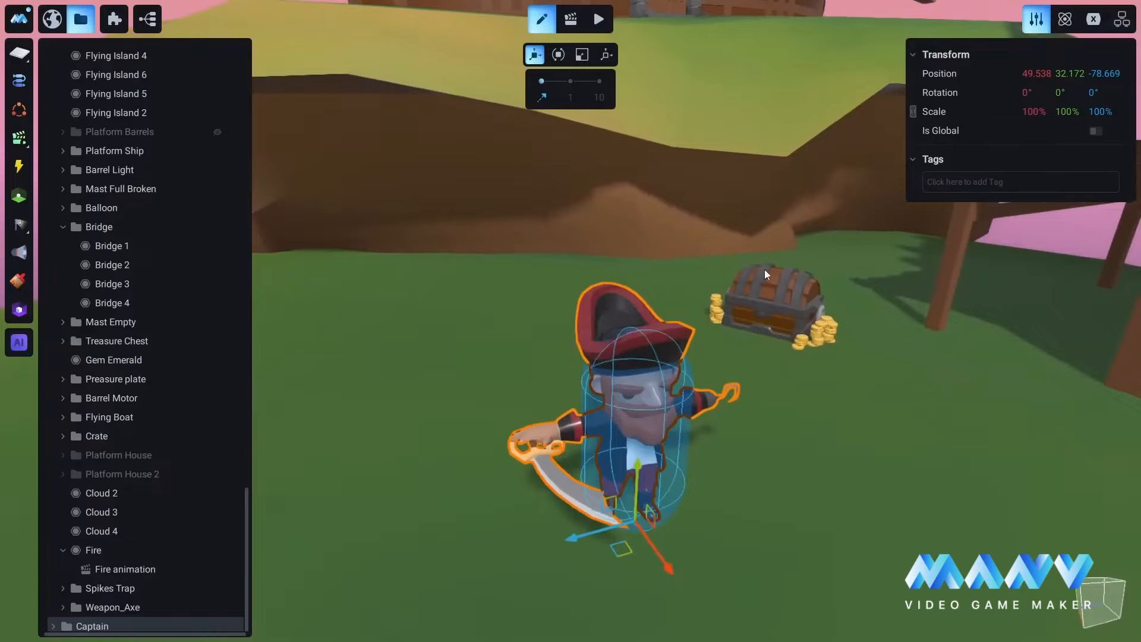
pyautogui.scroll(-1, 644, 351)
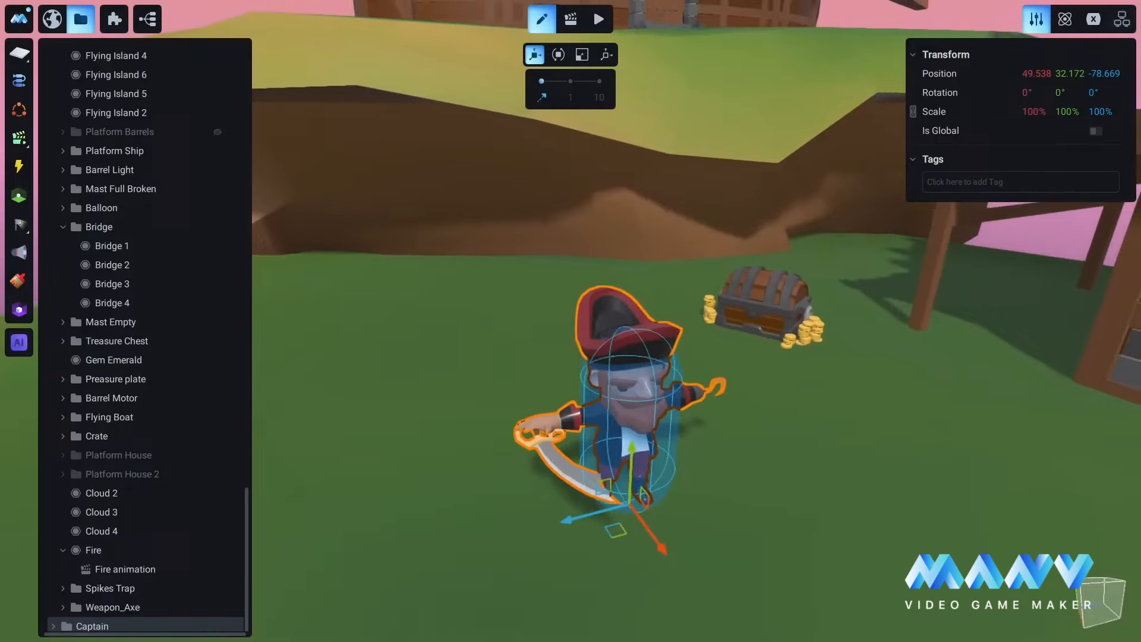
# - Add a numeric variable named Health to the captain
pyautogui.click(1092, 20)
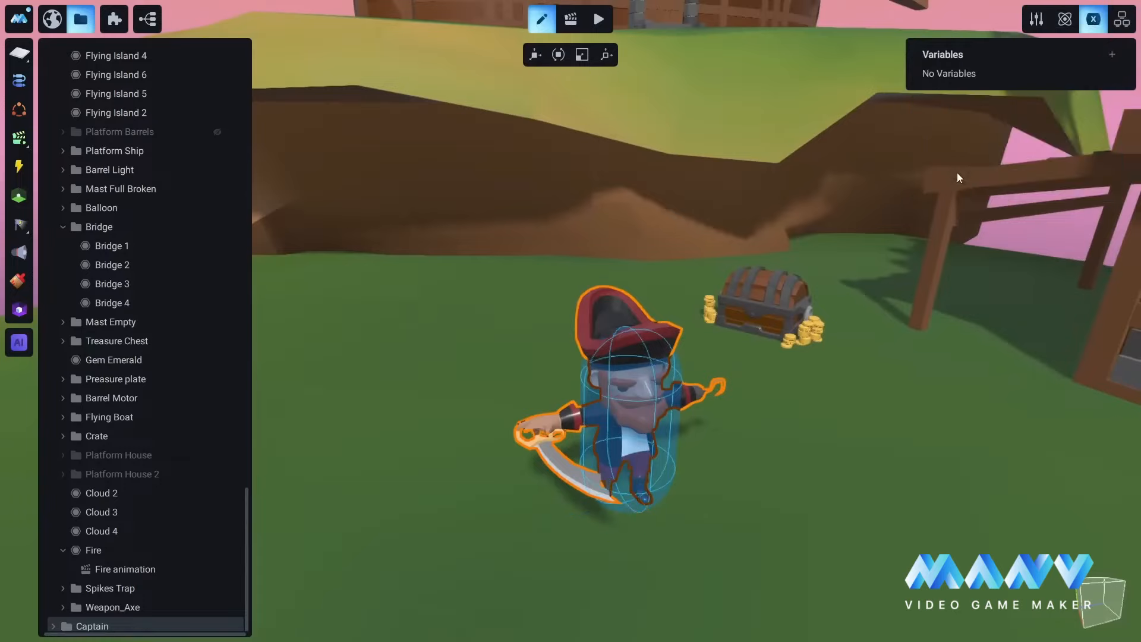
pyautogui.click(1111, 54)
pyautogui.click(1107, 64)
pyautogui.doubleClick(947, 74)
pyautogui.press('BackSpace')
pyautogui.press('BackSpace')
pyautogui.press('BackSpace')
pyautogui.press('BackSpace')
pyautogui.press('BackSpace')
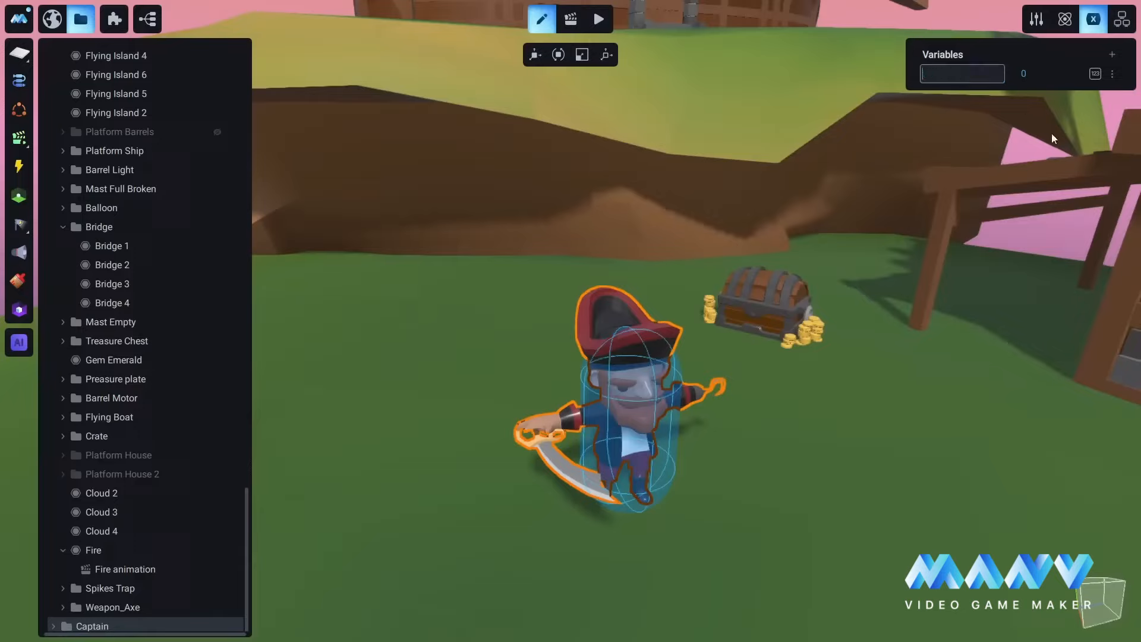
pyautogui.write('Health')
pyautogui.press('Return')
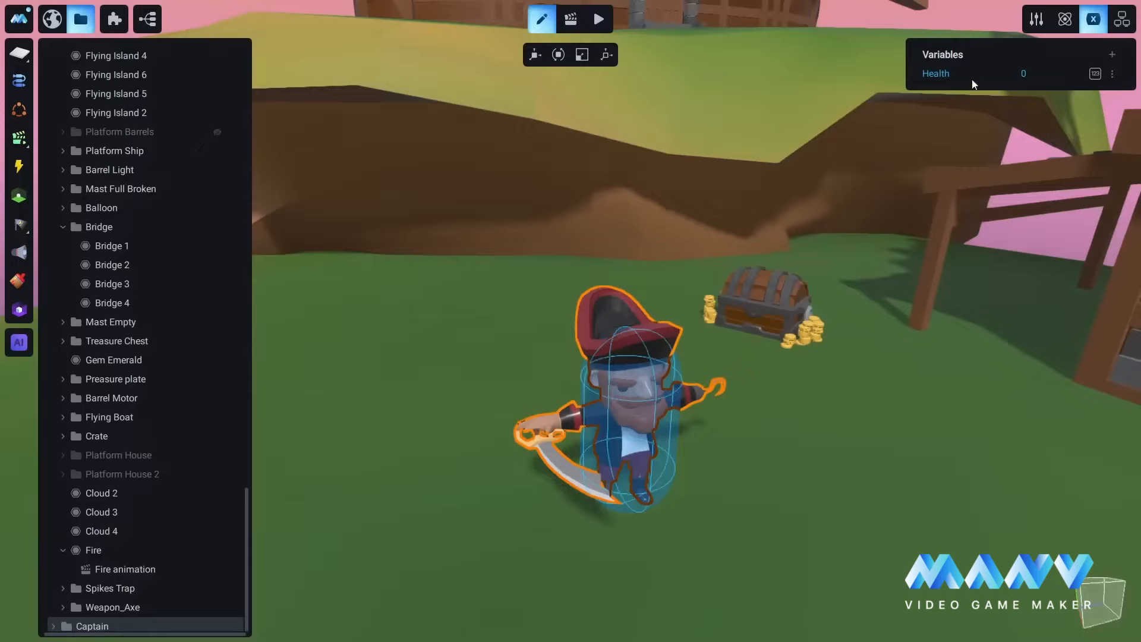
# - Set the captain's Health variable to 100
pyautogui.write('1')
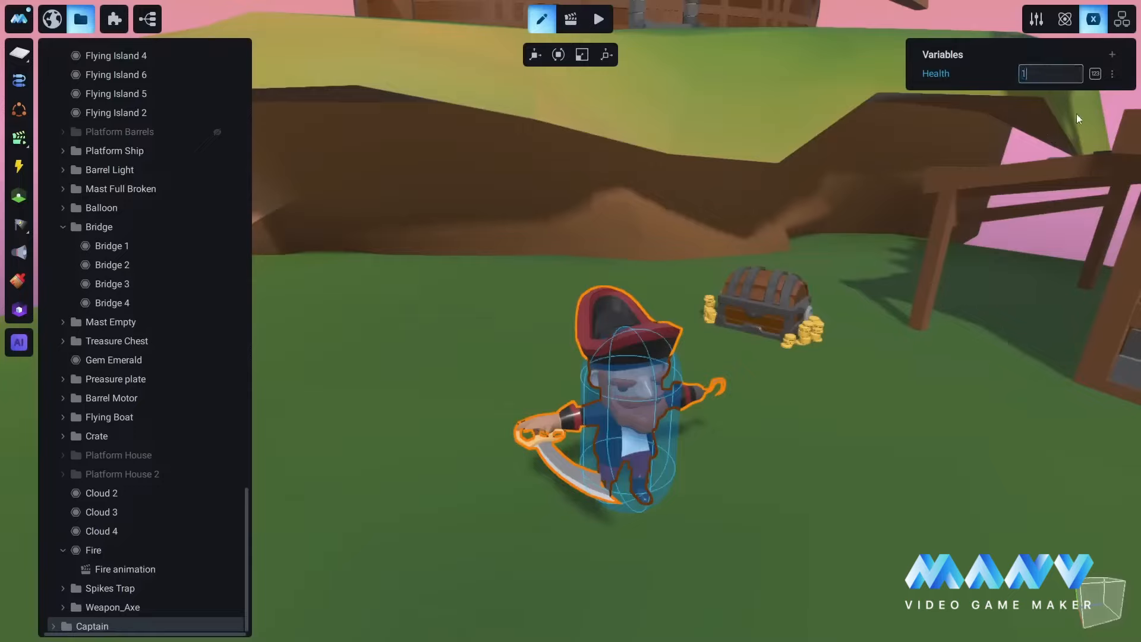
pyautogui.write('00')
pyautogui.press('Return')
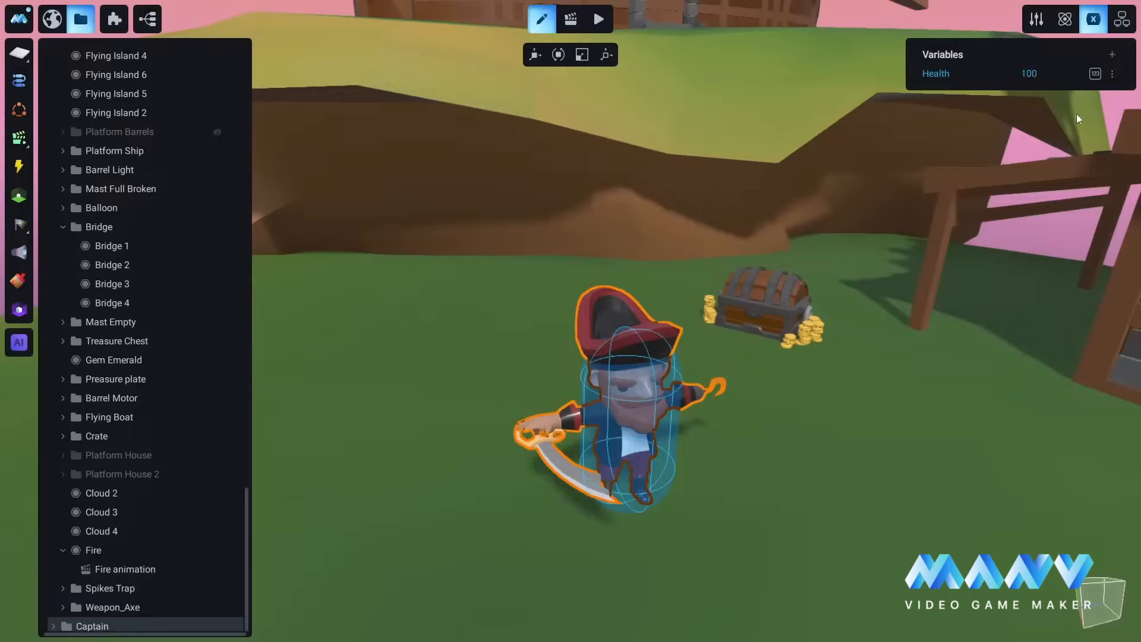
pyautogui.scroll(-3, 953, 284)
pyautogui.moveTo(953, 284); pyautogui.dragTo(893, 323, button='right')
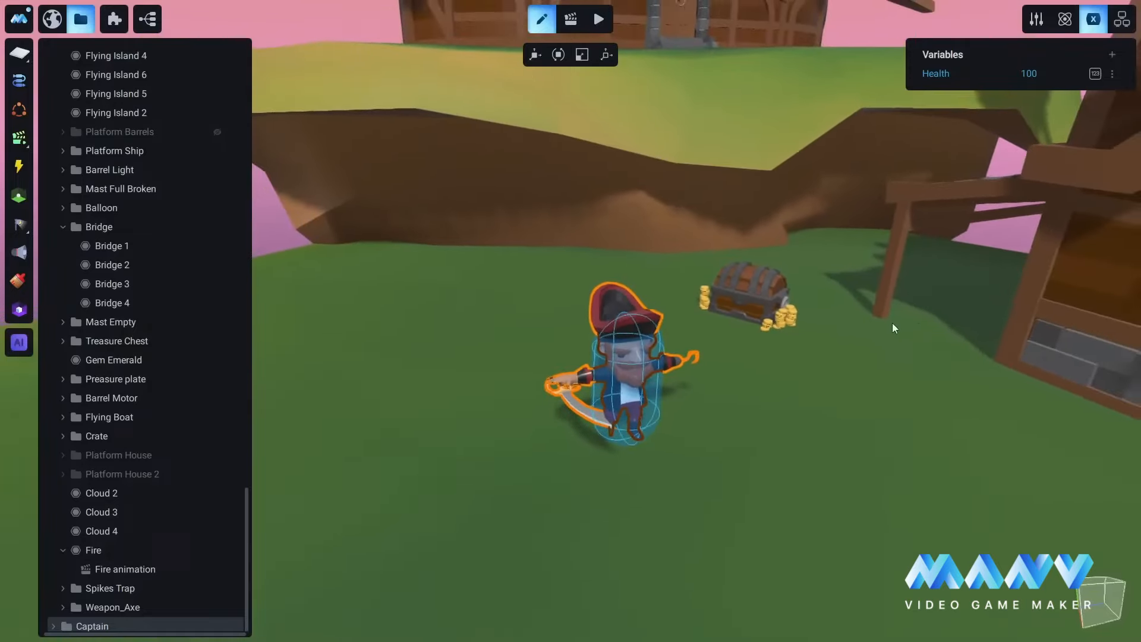
pyautogui.scroll(2, 892, 322)
pyautogui.click(1037, 20)
pyautogui.scroll(3, 782, 326)
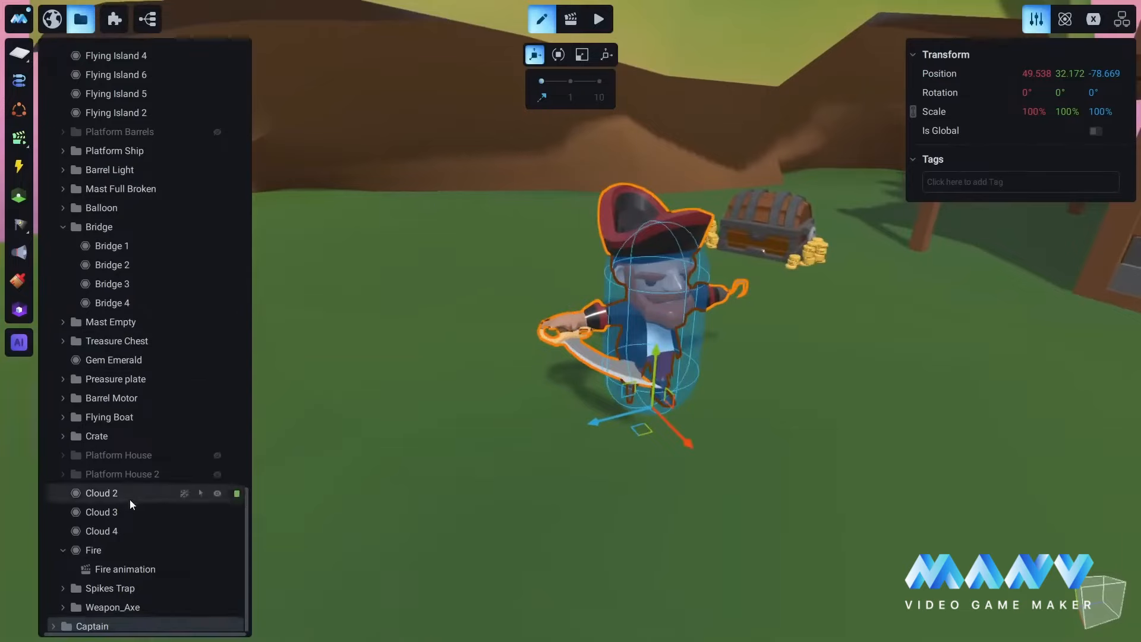
# - Examine the captain's object hierarchy, including the bones under the CharacterArmature root, and collapse it again
pyautogui.click(53, 625)
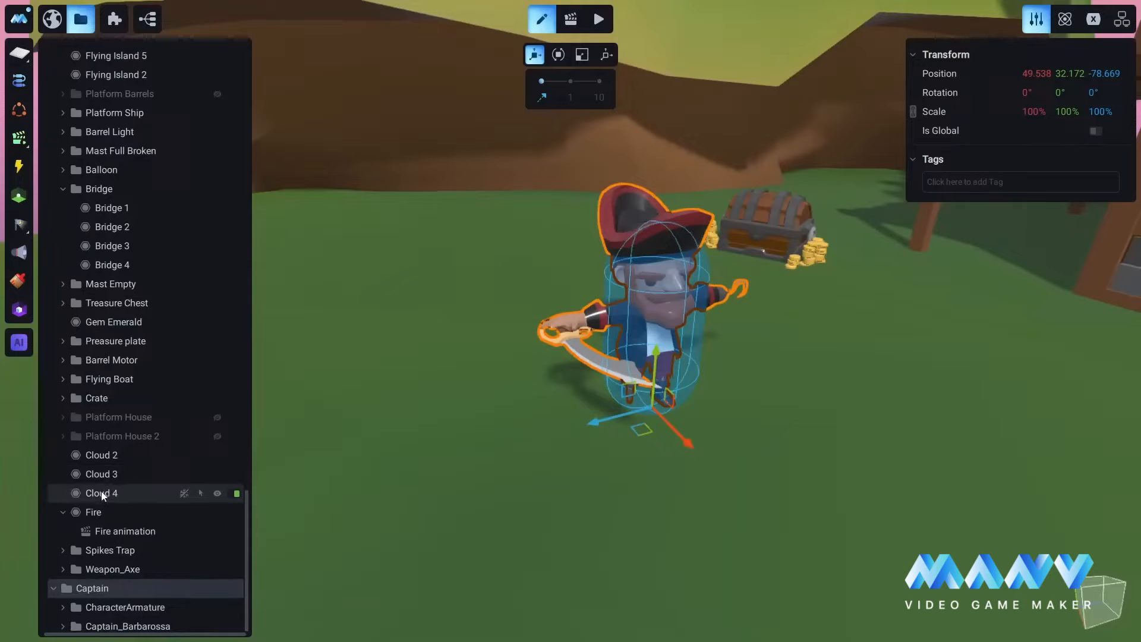
pyautogui.click(62, 608)
pyautogui.scroll(-1, 115, 502)
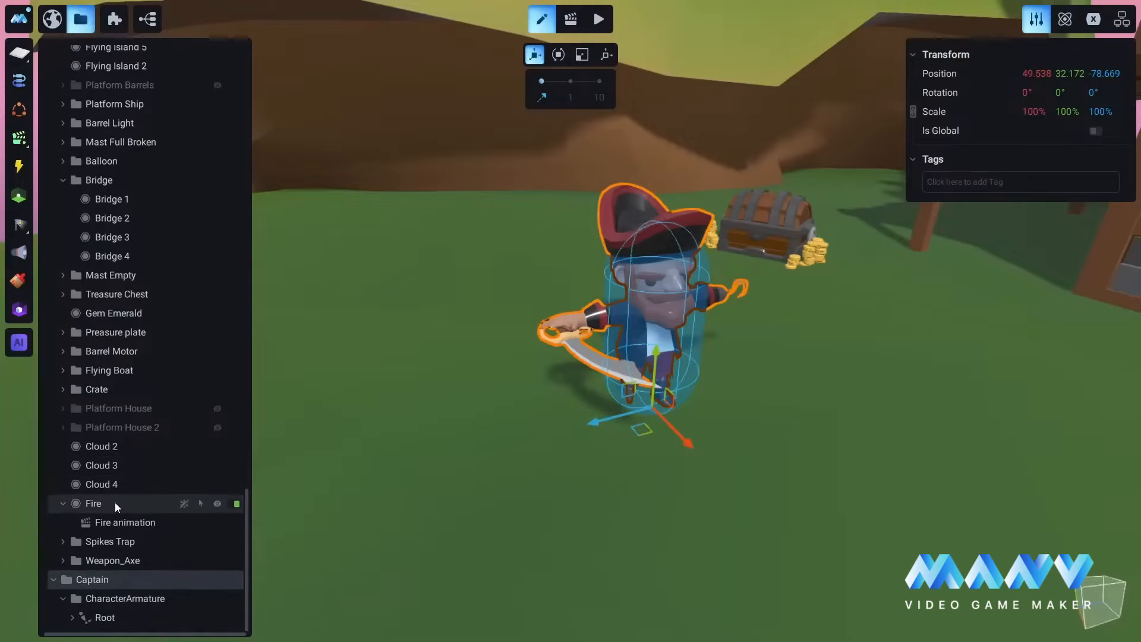
pyautogui.click(71, 608)
pyautogui.scroll(-2, 120, 546)
pyautogui.scroll(-2, 123, 552)
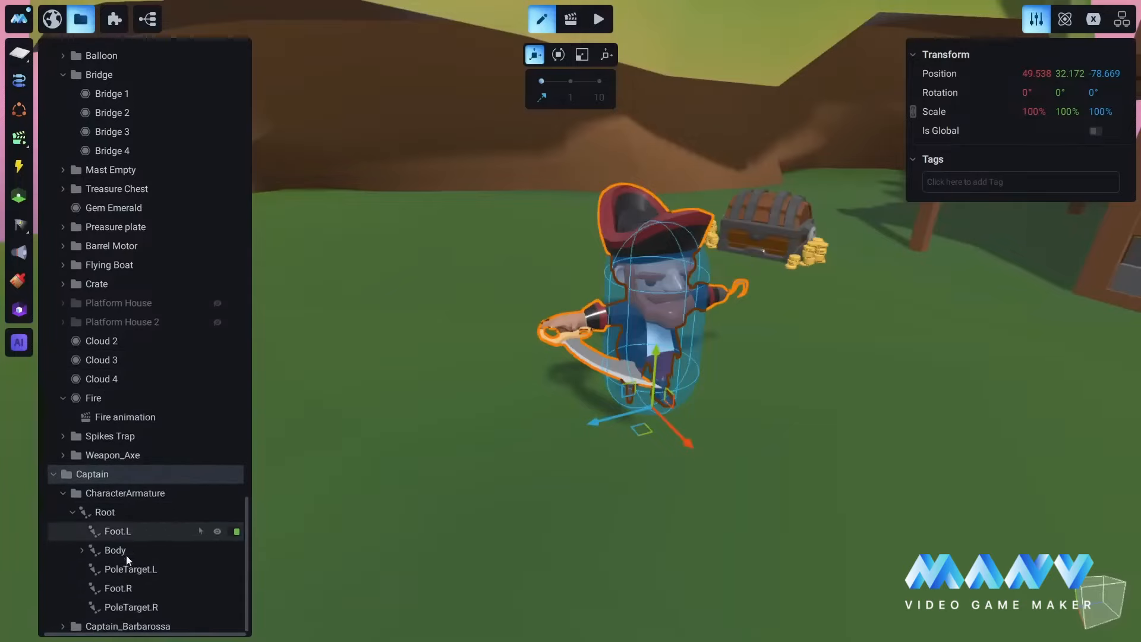
pyautogui.click(62, 494)
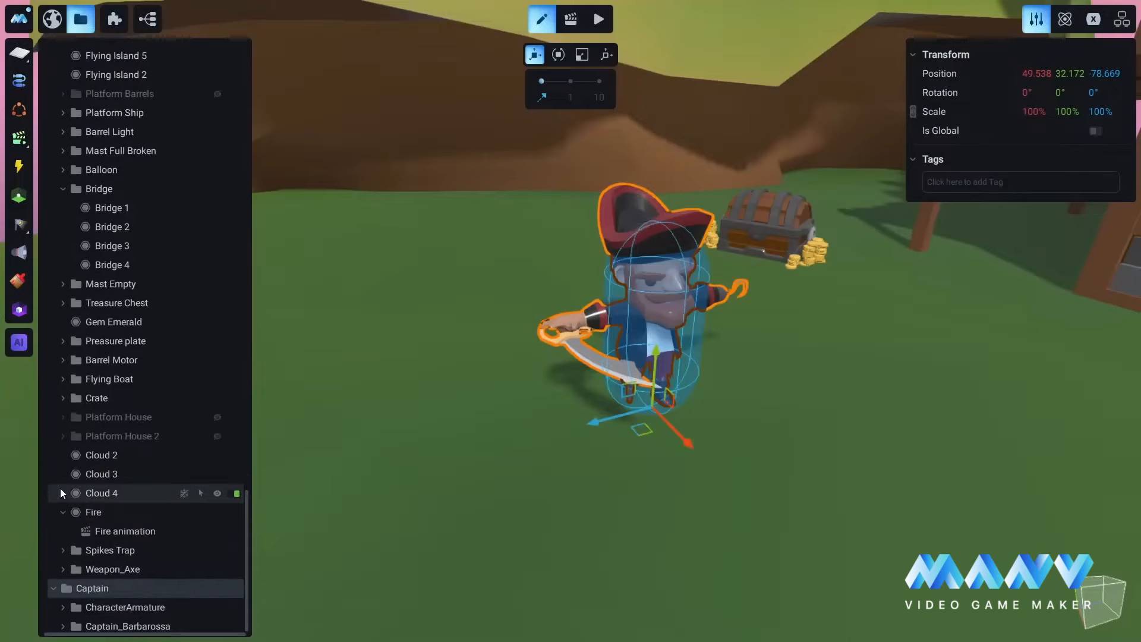
pyautogui.click(53, 589)
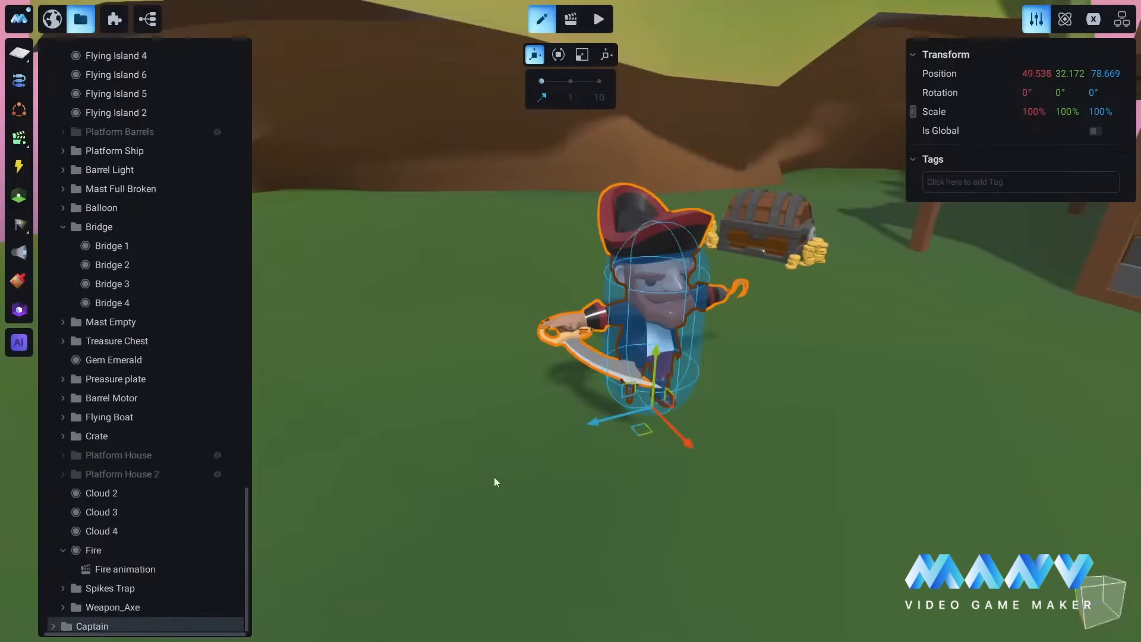
# - Switch the editor to animation mode with the captain selected
pyautogui.scroll(-2, 703, 429)
pyautogui.scroll(2, 695, 458)
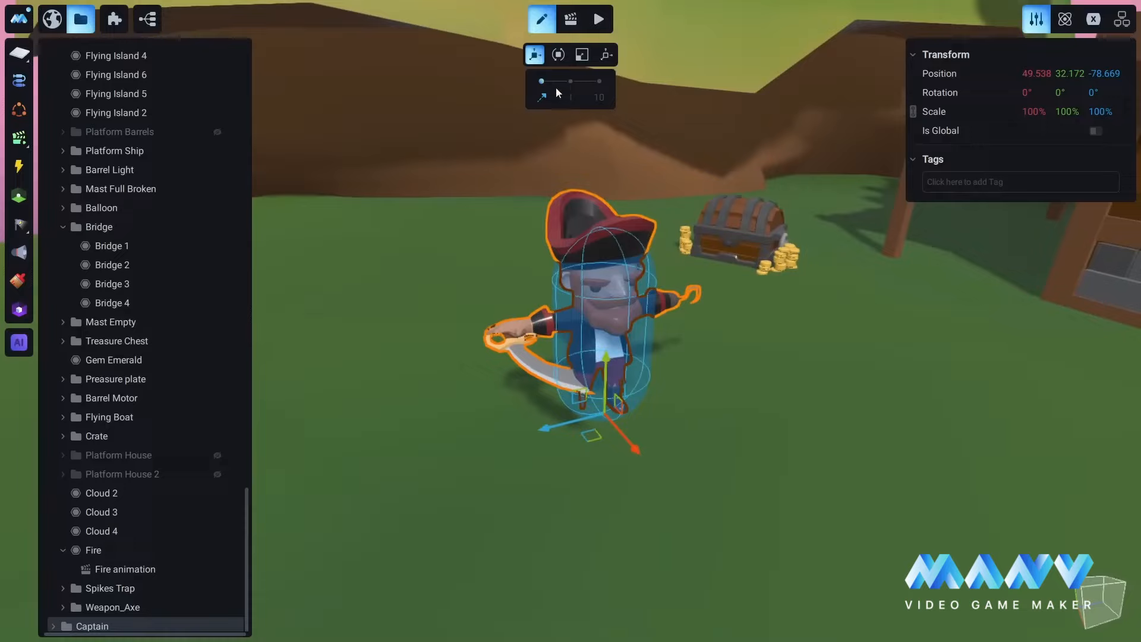
pyautogui.click(570, 19)
pyautogui.scroll(-2, 767, 337)
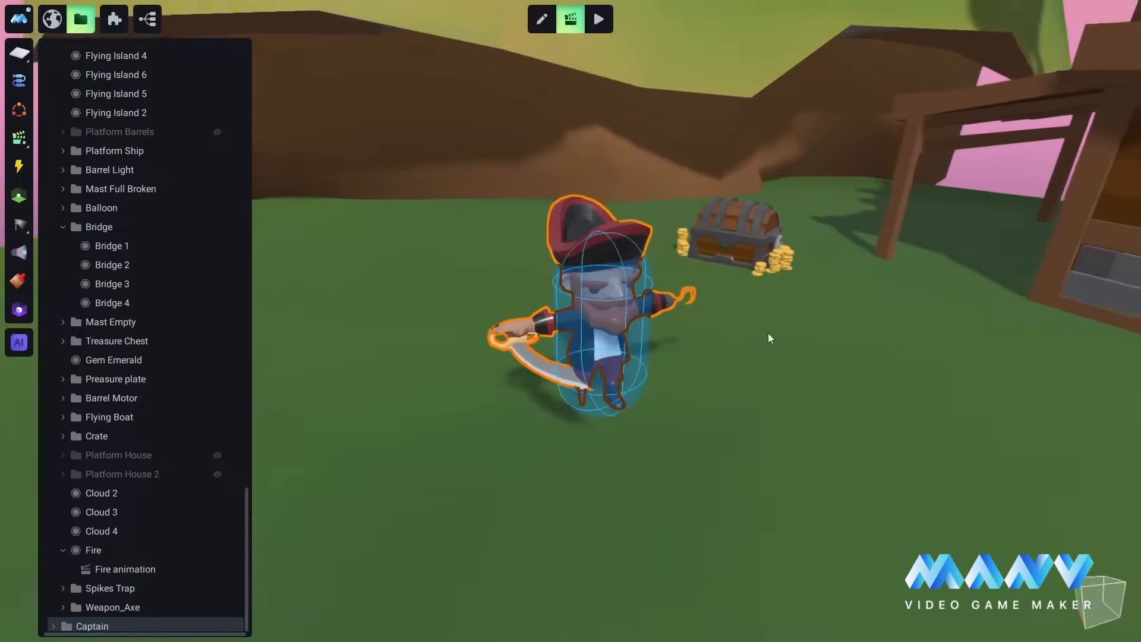
# - Import the death.fbx animation onto the captain and play it once as a preview
pyautogui.scroll(3, 709, 289)
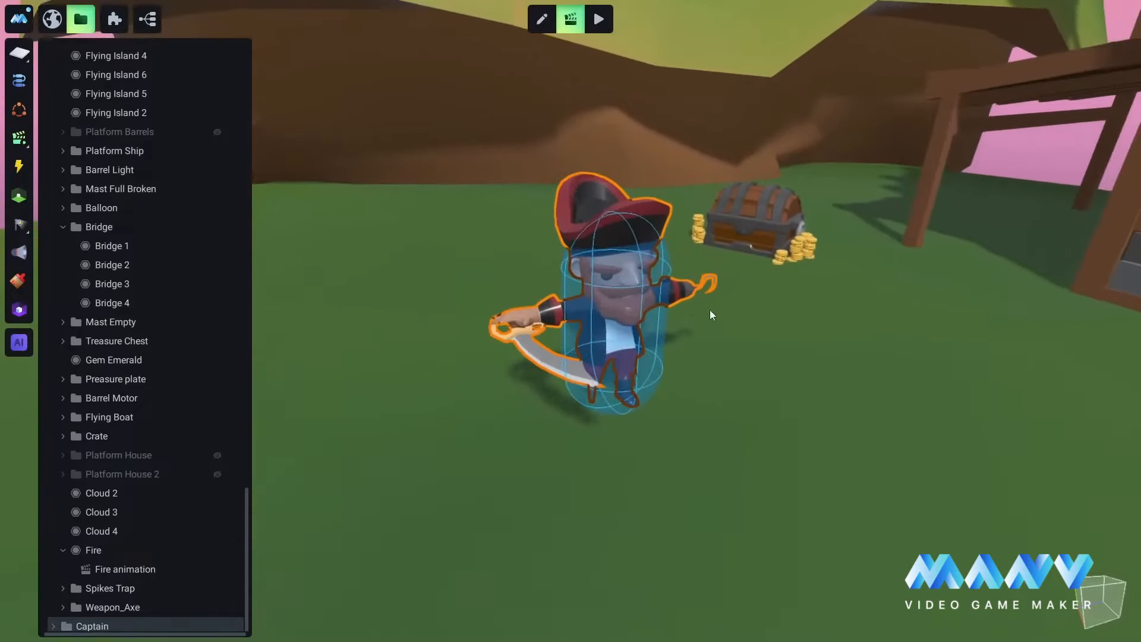
pyautogui.rightClick(100, 621)
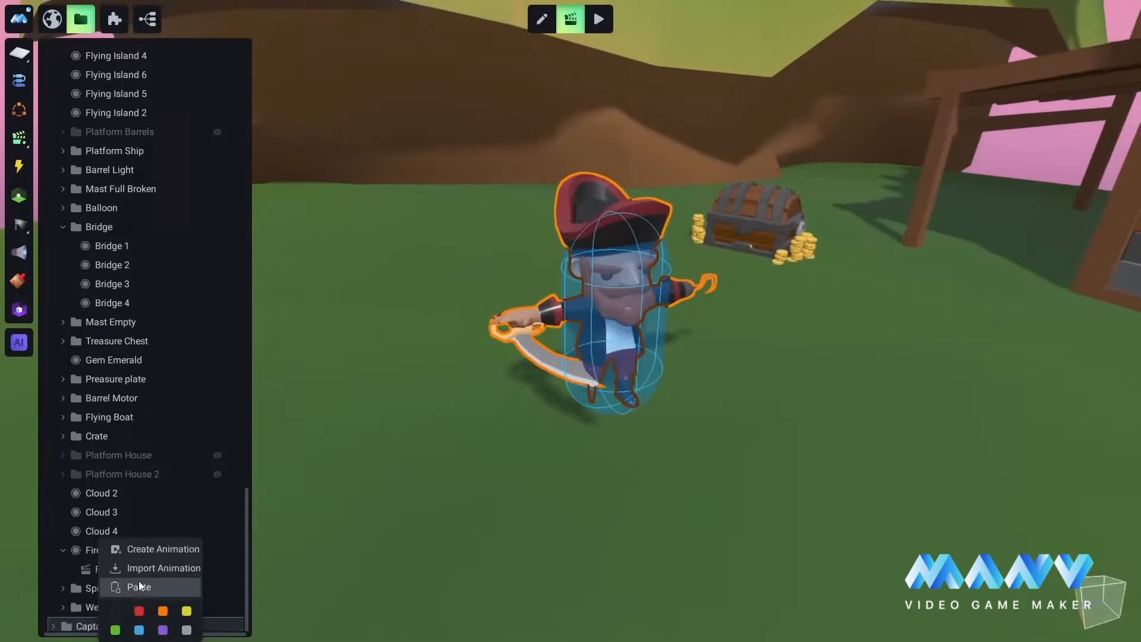
pyautogui.click(155, 566)
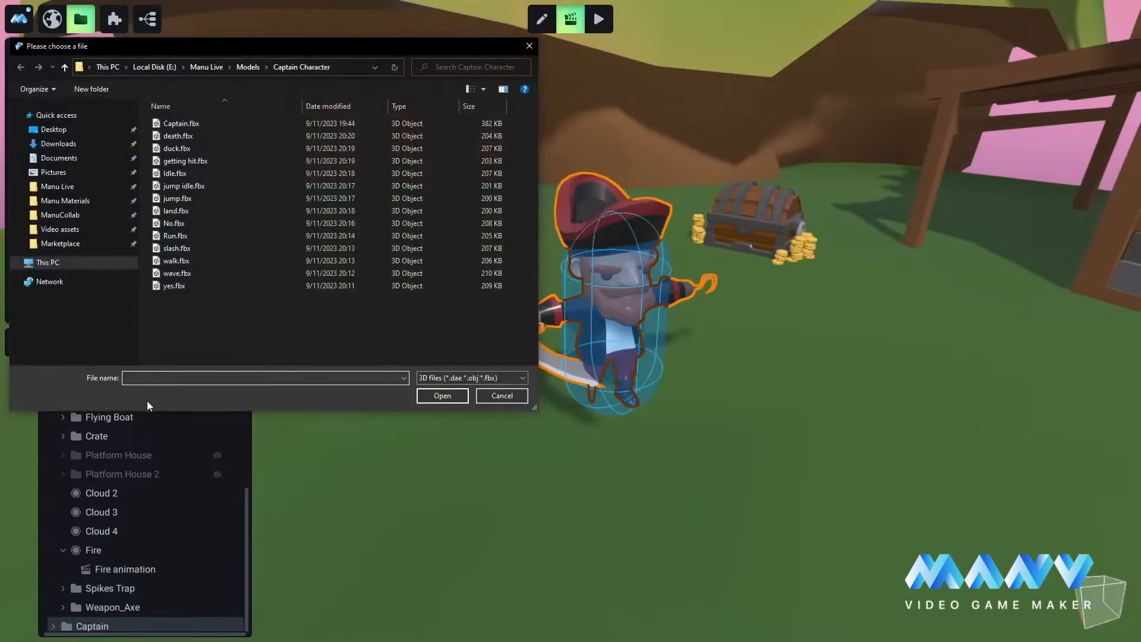
pyautogui.click(174, 138)
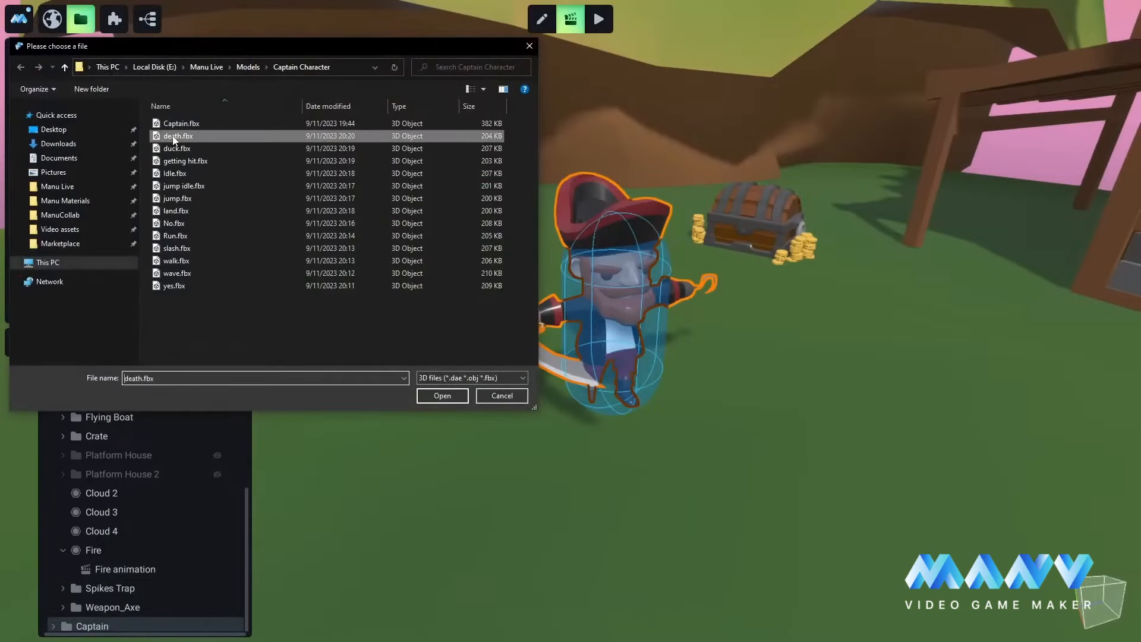
pyautogui.click(442, 396)
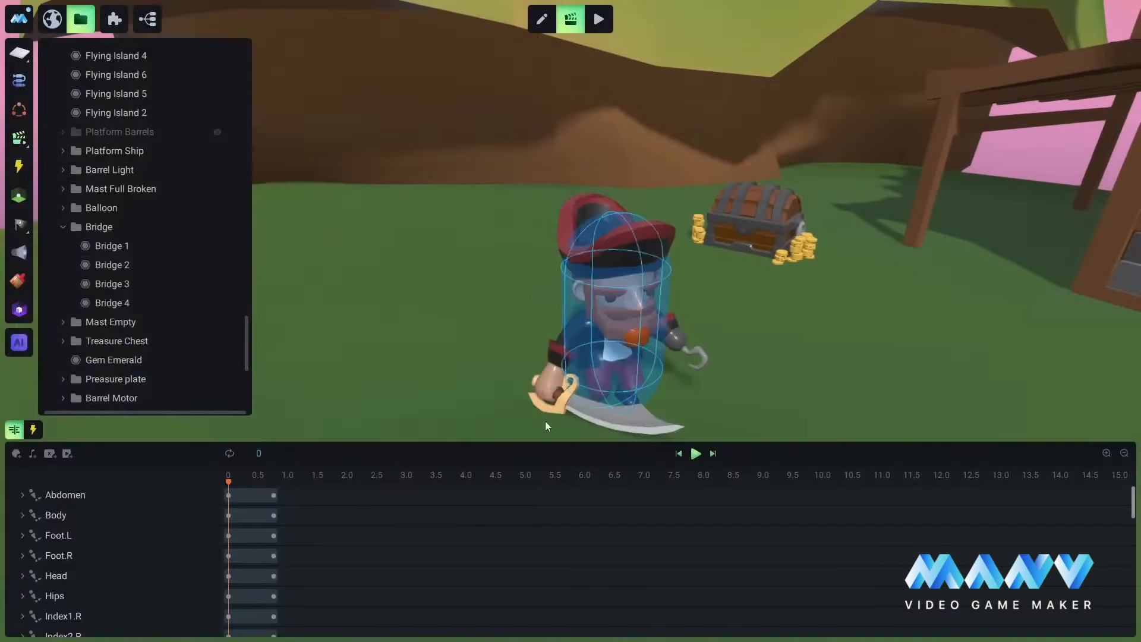
pyautogui.click(695, 454)
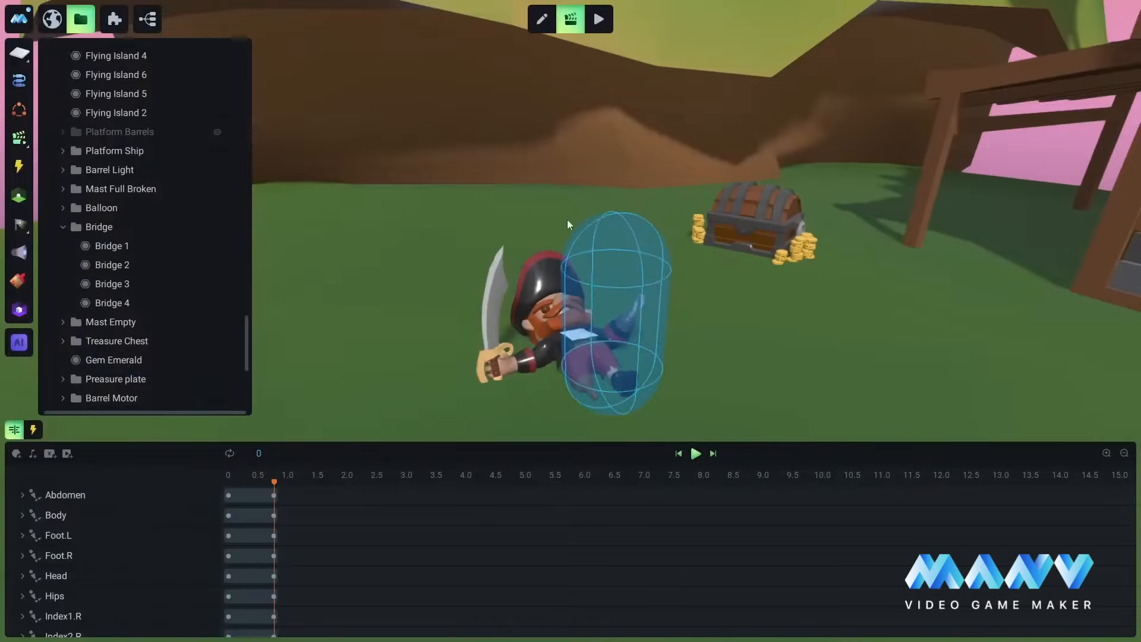
# - Import the Idle.fbx animation onto the captain and set it to loop
pyautogui.scroll(-5, 132, 201)
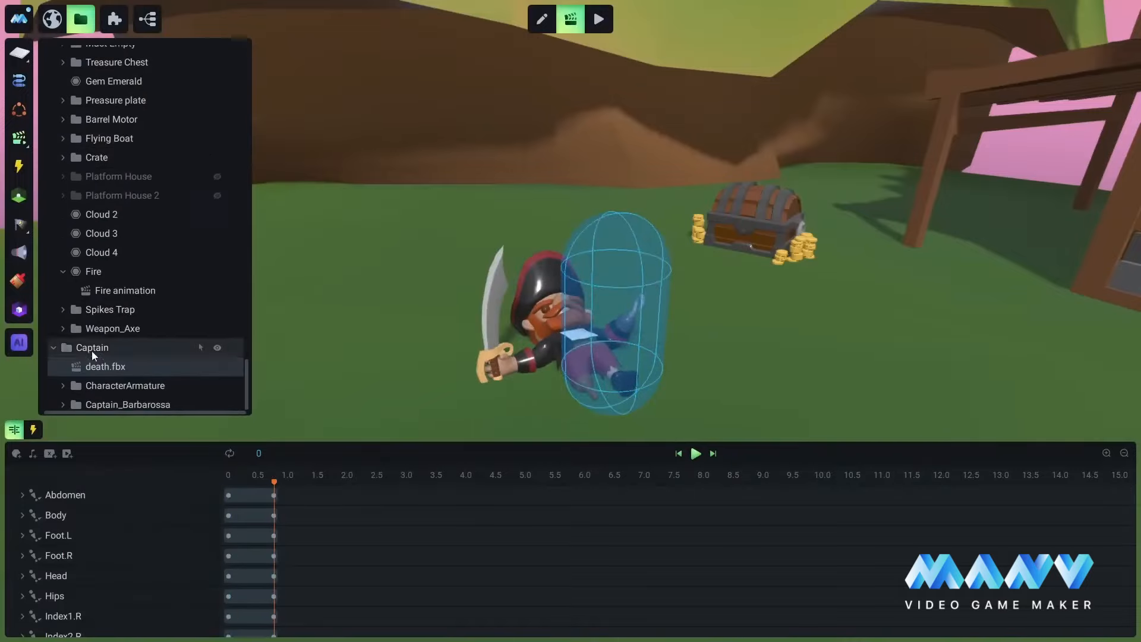
pyautogui.rightClick(92, 347)
pyautogui.click(145, 396)
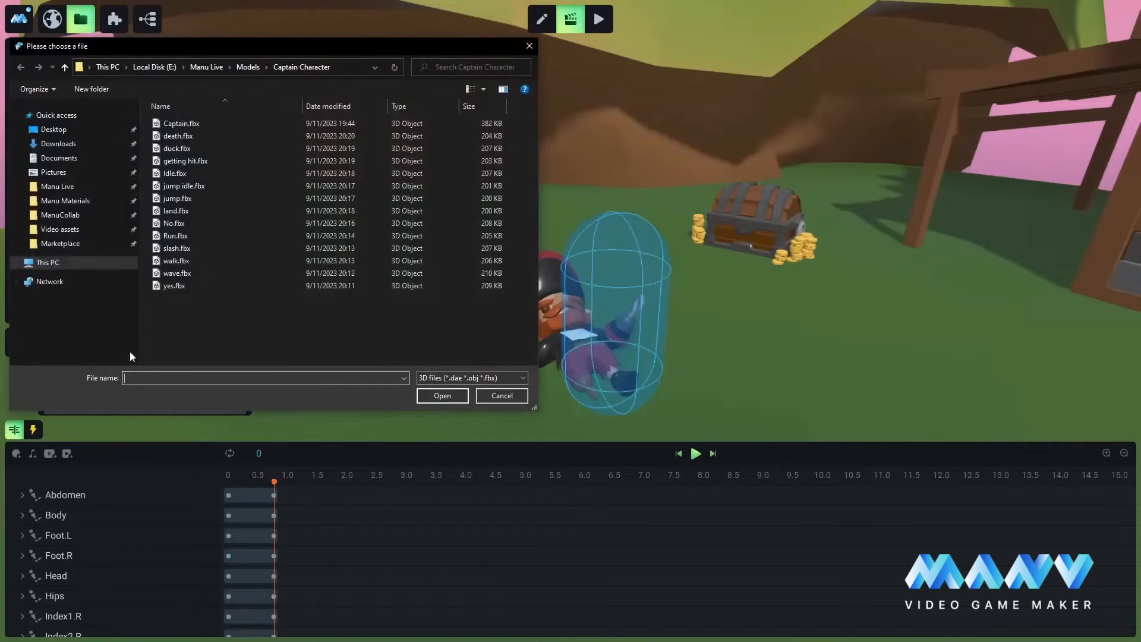
pyautogui.click(173, 173)
pyautogui.click(447, 395)
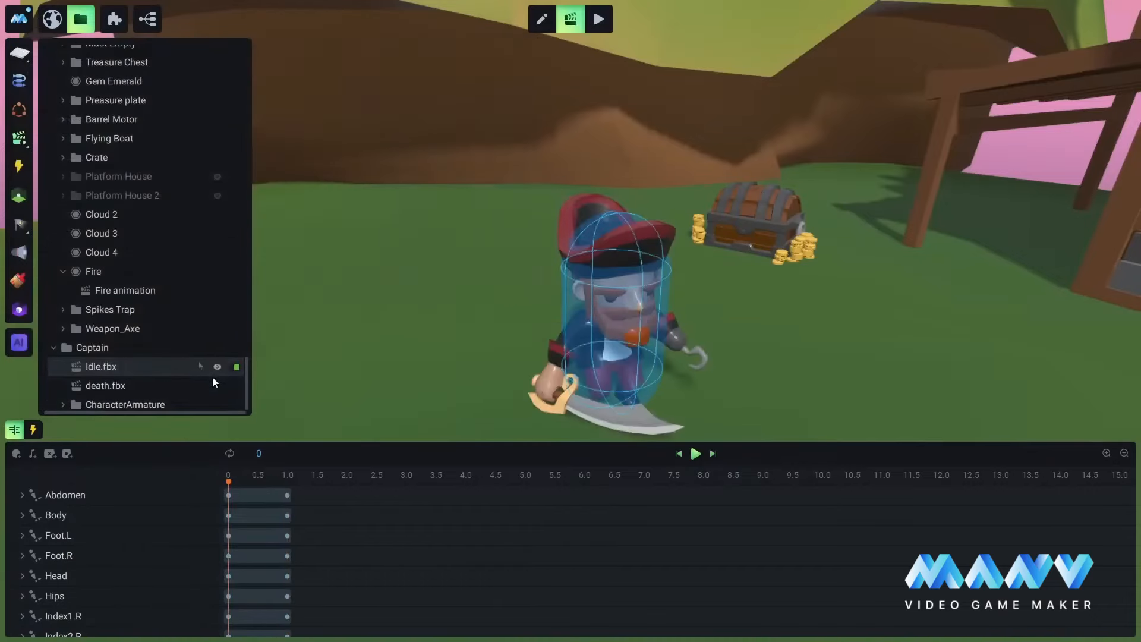
pyautogui.click(230, 454)
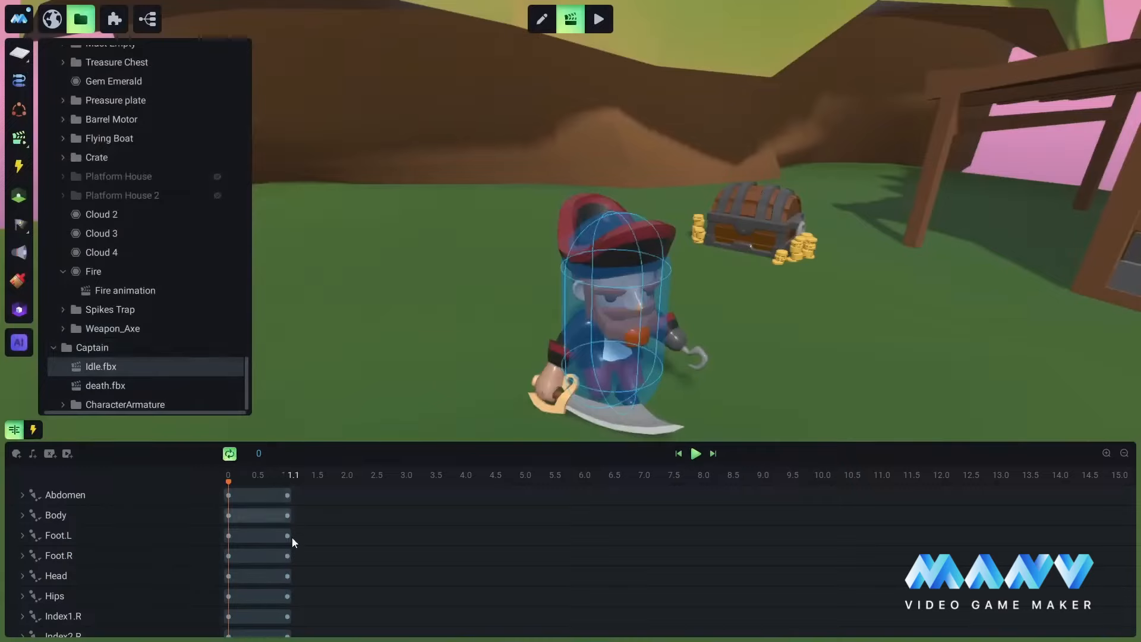
# - Import the Run.fbx animation onto the captain and set it to loop
pyautogui.rightClick(89, 347)
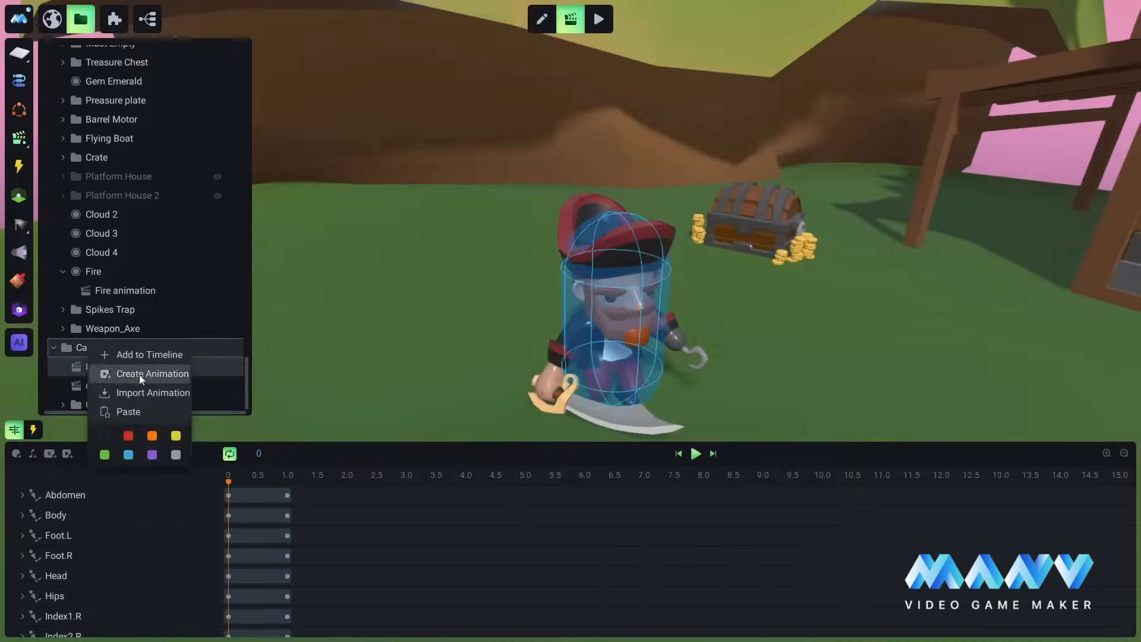
pyautogui.click(138, 392)
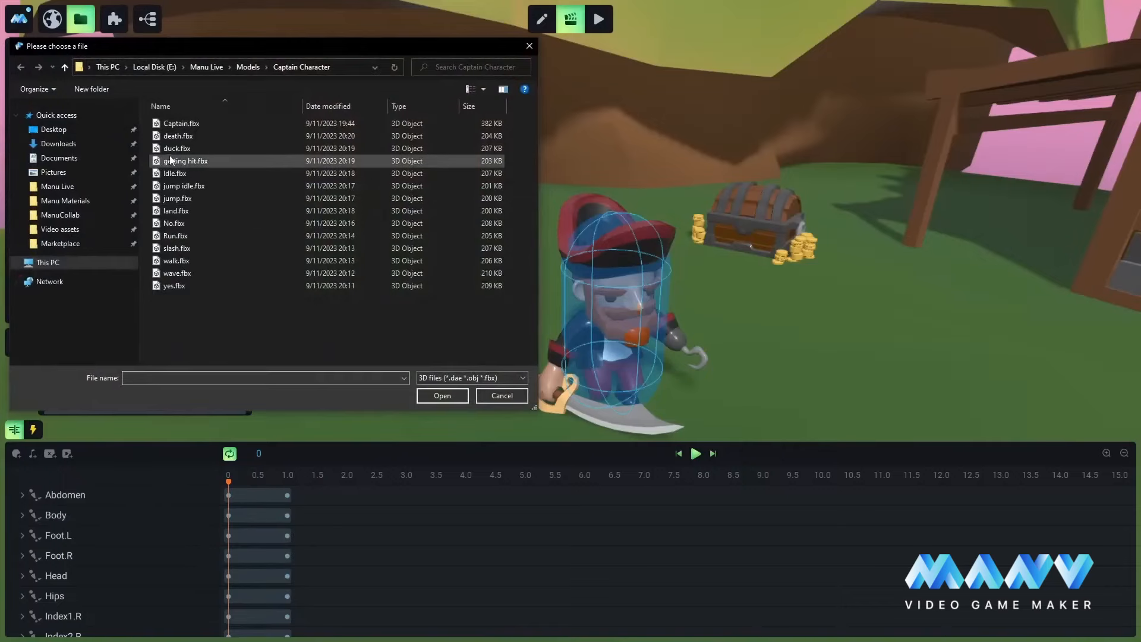
pyautogui.click(173, 236)
pyautogui.click(441, 395)
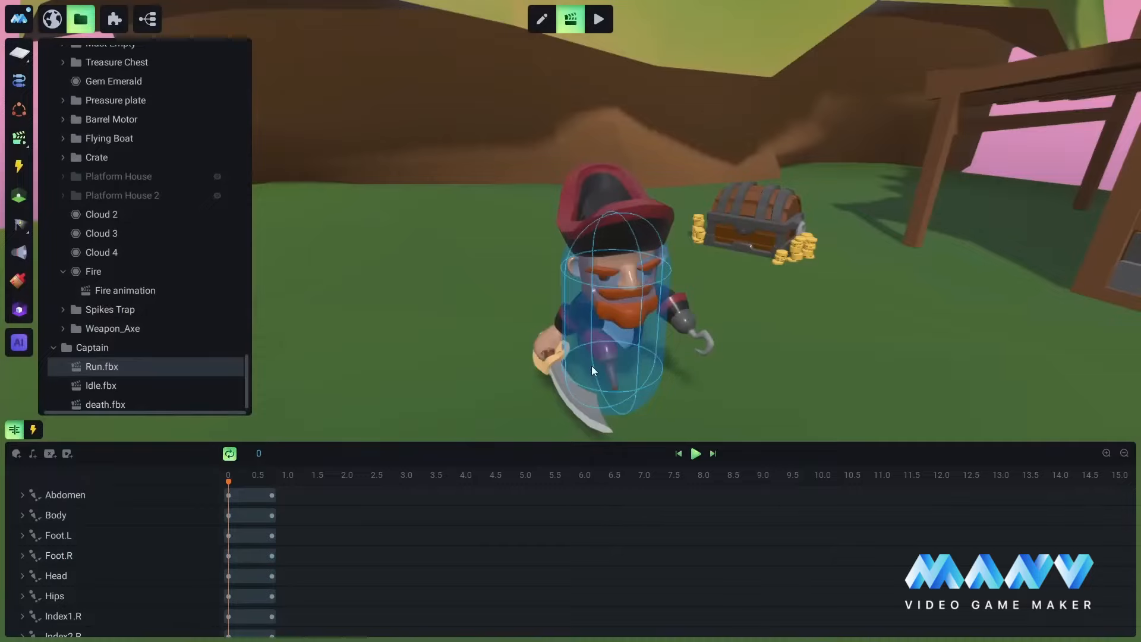
# - Import the slash.fbx animation onto the captain and set it to loop
pyautogui.rightClick(94, 351)
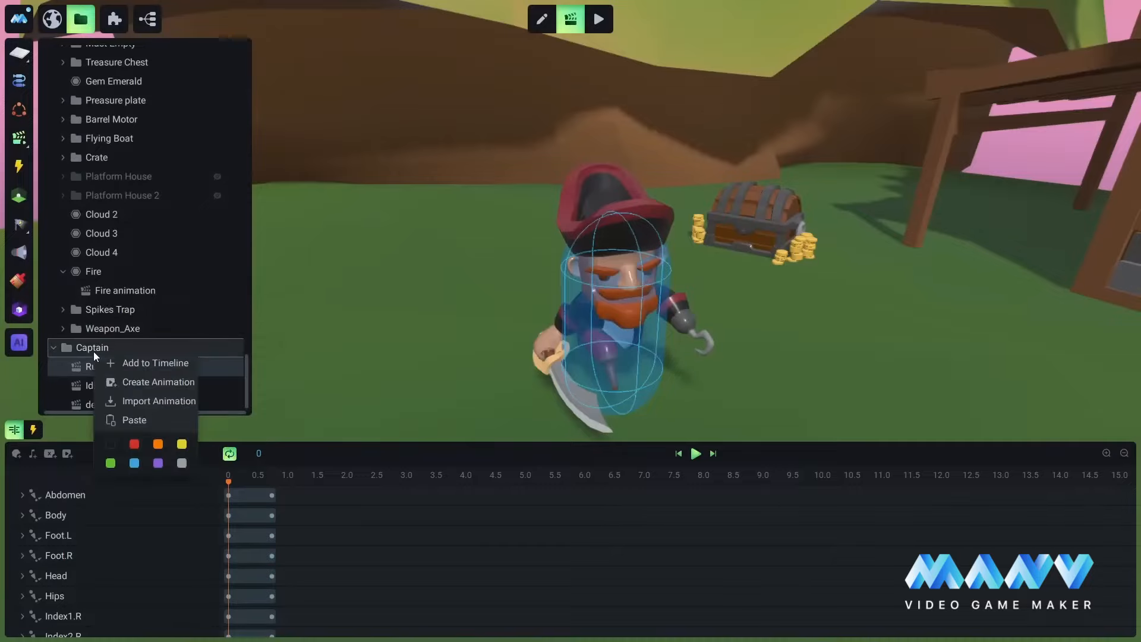
pyautogui.click(152, 400)
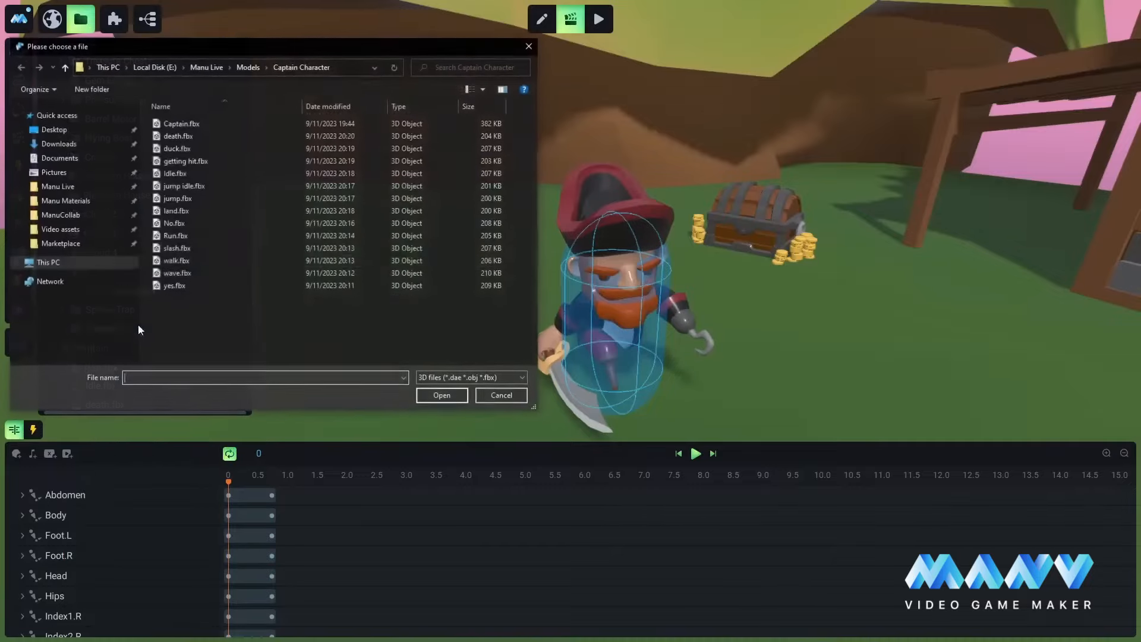
pyautogui.click(169, 248)
pyautogui.click(442, 395)
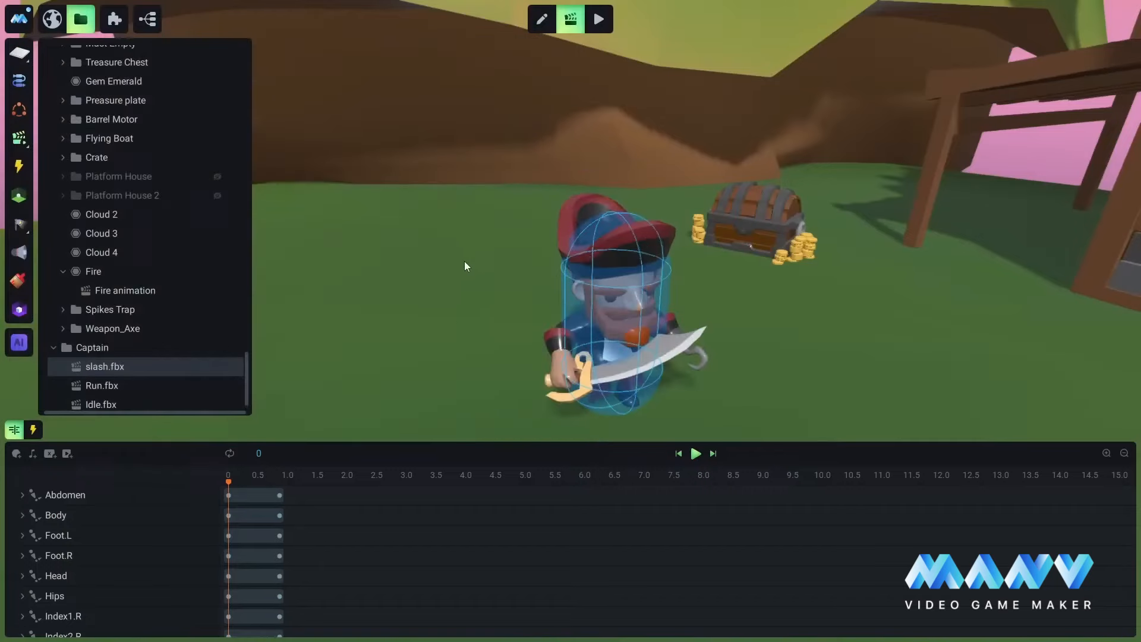
pyautogui.click(229, 453)
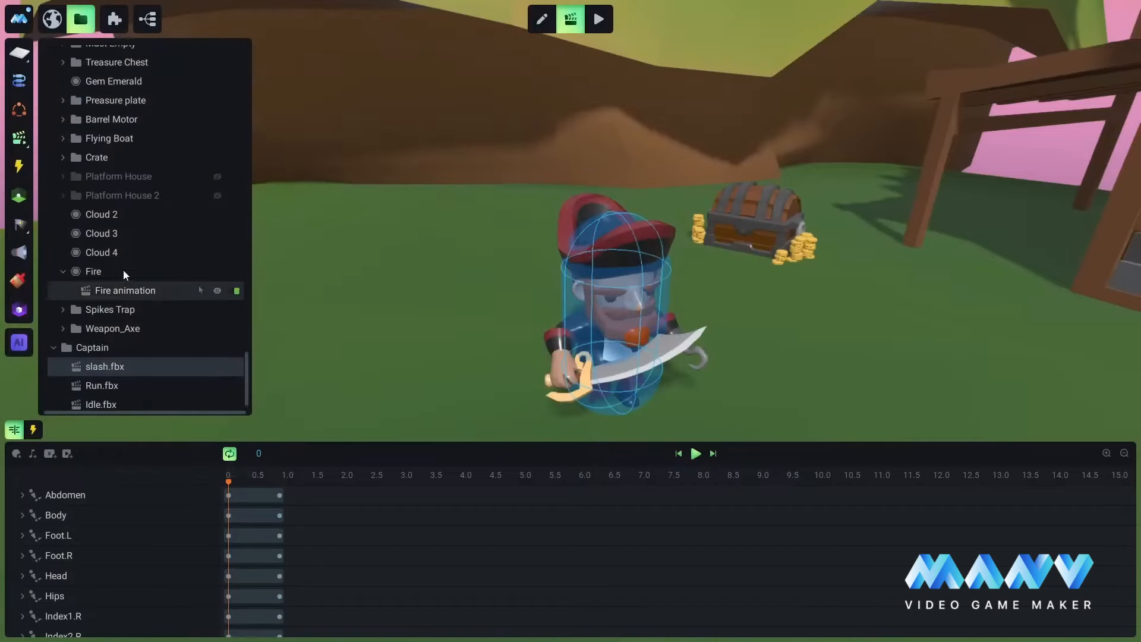
pyautogui.rightClick(95, 349)
pyautogui.click(151, 394)
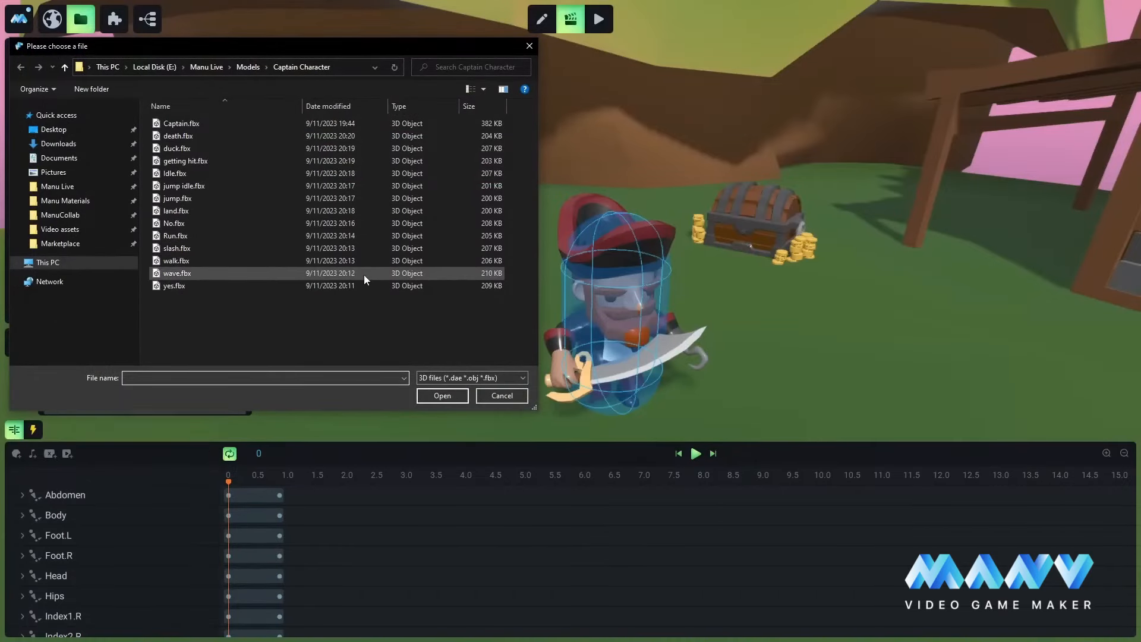
pyautogui.click(506, 398)
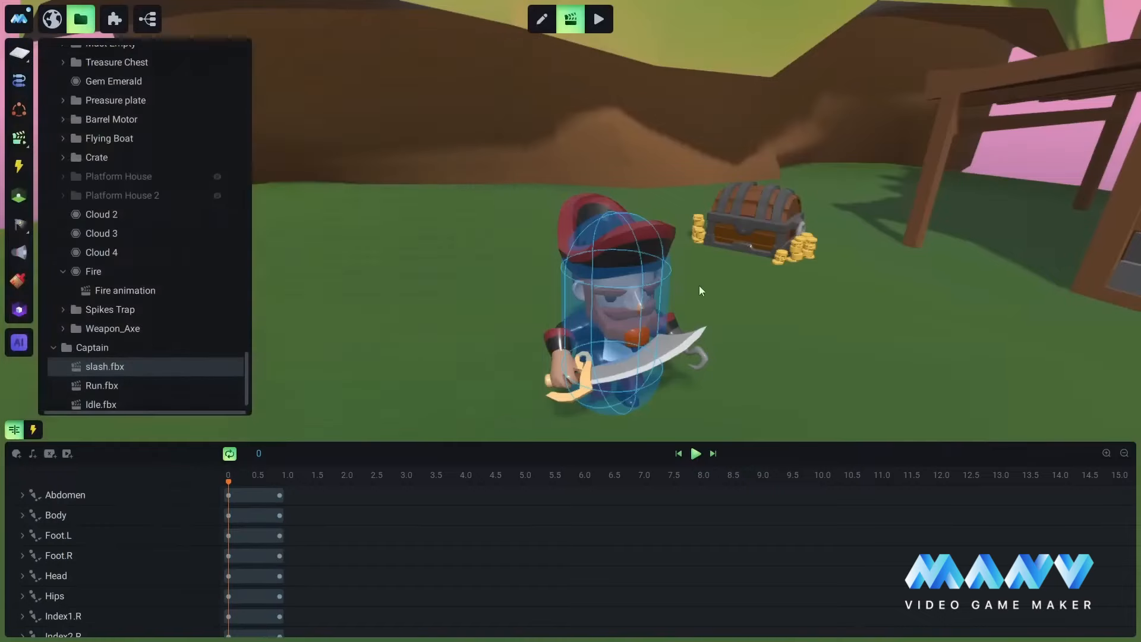
# - Play the slash animation to preview the captain's sword attack
pyautogui.scroll(-3, 650, 275)
pyautogui.moveTo(699, 285); pyautogui.dragTo(591, 122, button='right')
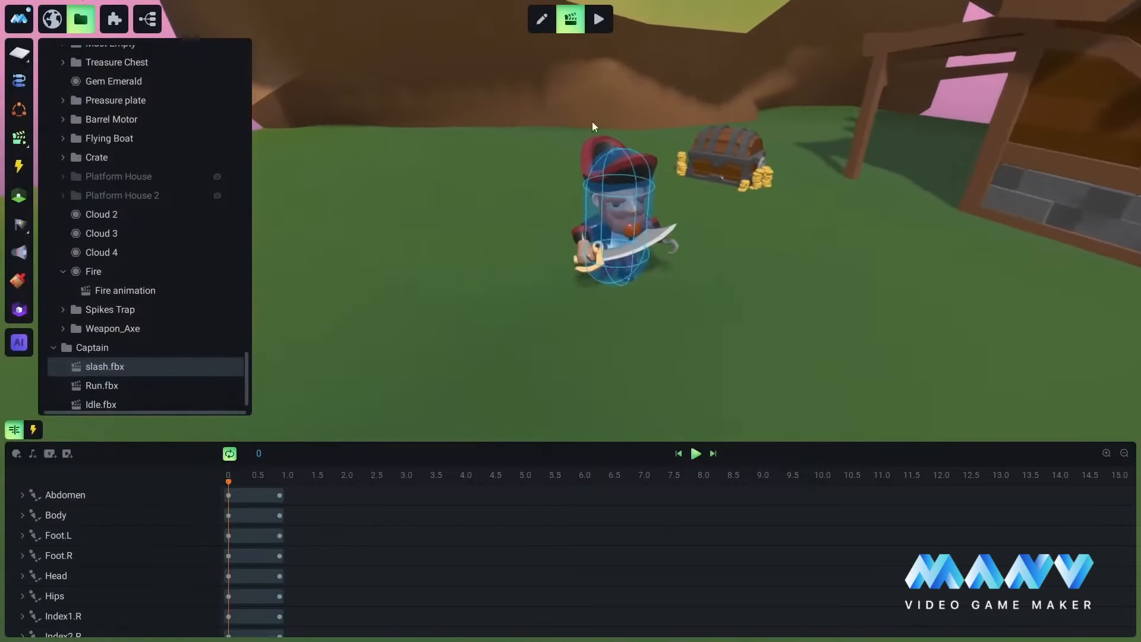
pyautogui.click(696, 453)
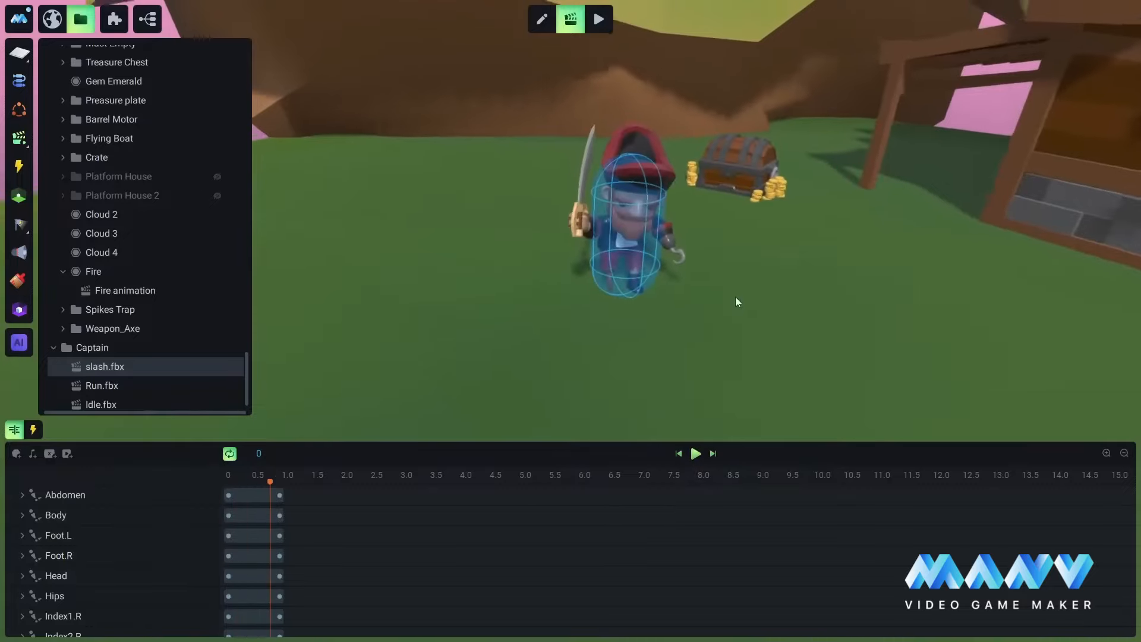
# - Return to edit mode and move MainCharacter onto the captain's island, at about X 52.8, Y 32.6, Z -61.9
pyautogui.click(541, 20)
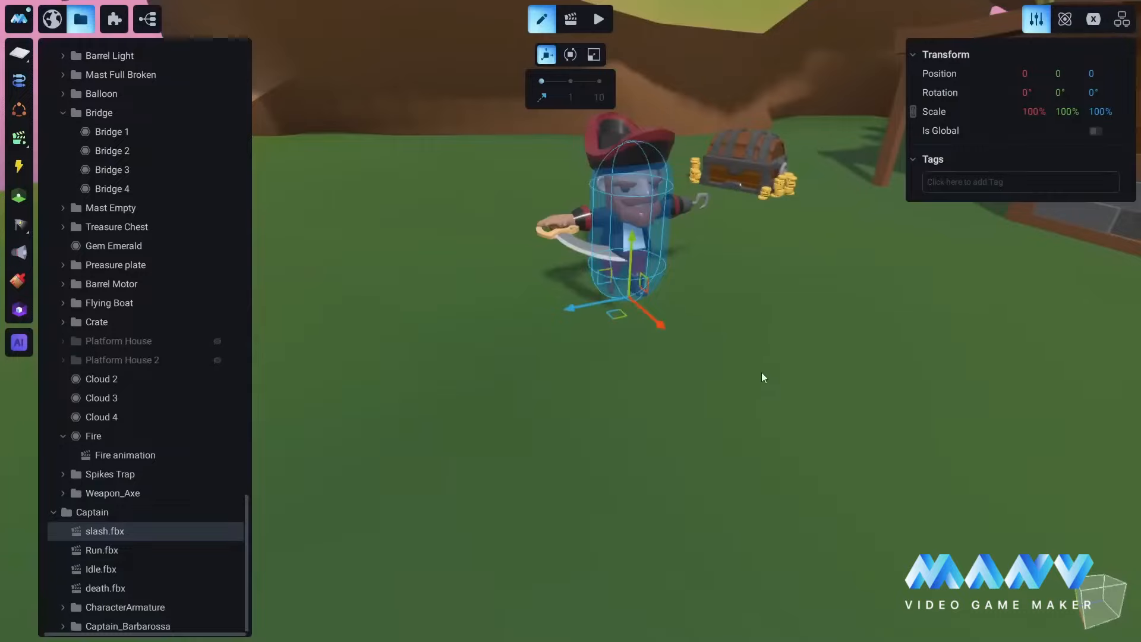
pyautogui.scroll(-8, 761, 372)
pyautogui.moveTo(805, 368); pyautogui.dragTo(459, 335, button='right')
pyautogui.click(535, 302)
pyautogui.moveTo(362, 365); pyautogui.dragTo(732, 393)
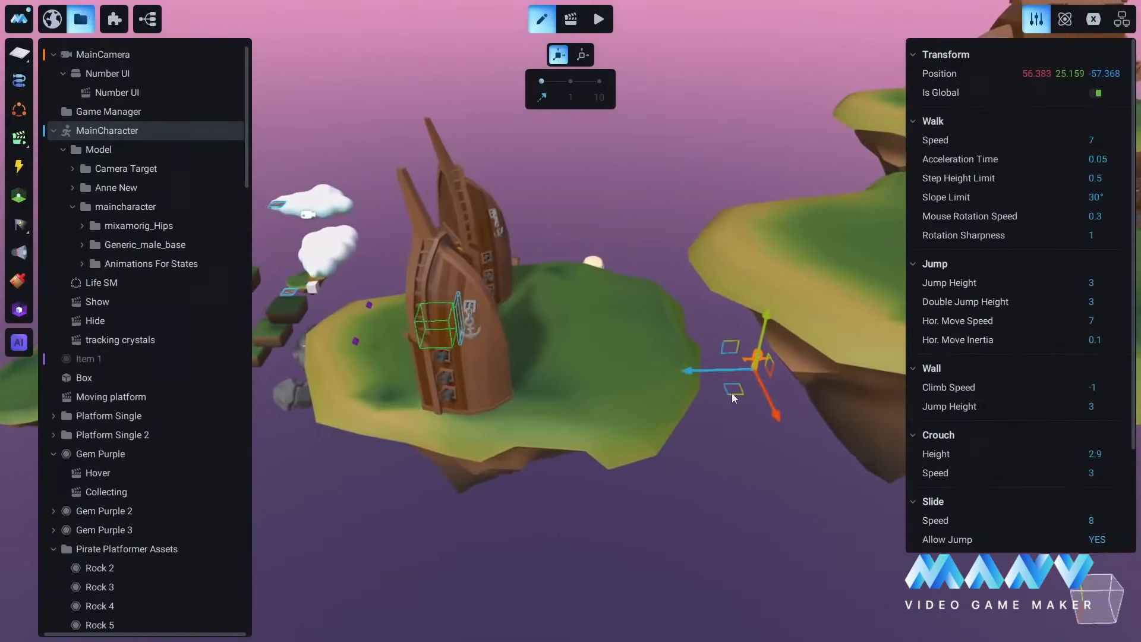
pyautogui.moveTo(732, 393); pyautogui.dragTo(478, 451, button='middle')
pyautogui.moveTo(478, 452); pyautogui.dragTo(604, 345, button='right')
pyautogui.moveTo(622, 336); pyautogui.dragTo(701, 221)
pyautogui.moveTo(702, 221); pyautogui.dragTo(529, 363, button='right')
pyautogui.moveTo(530, 363); pyautogui.dragTo(628, 292)
pyautogui.moveTo(629, 292)
pyautogui.mouseDown(button='right')
pyautogui.moveTo(717, 289)
pyautogui.moveTo(624, 299)
pyautogui.mouseUp(button='right')
# - Lower MainCharacter onto the grass, to a vertical position of about 32.17
pyautogui.scroll(3, 566, 271)
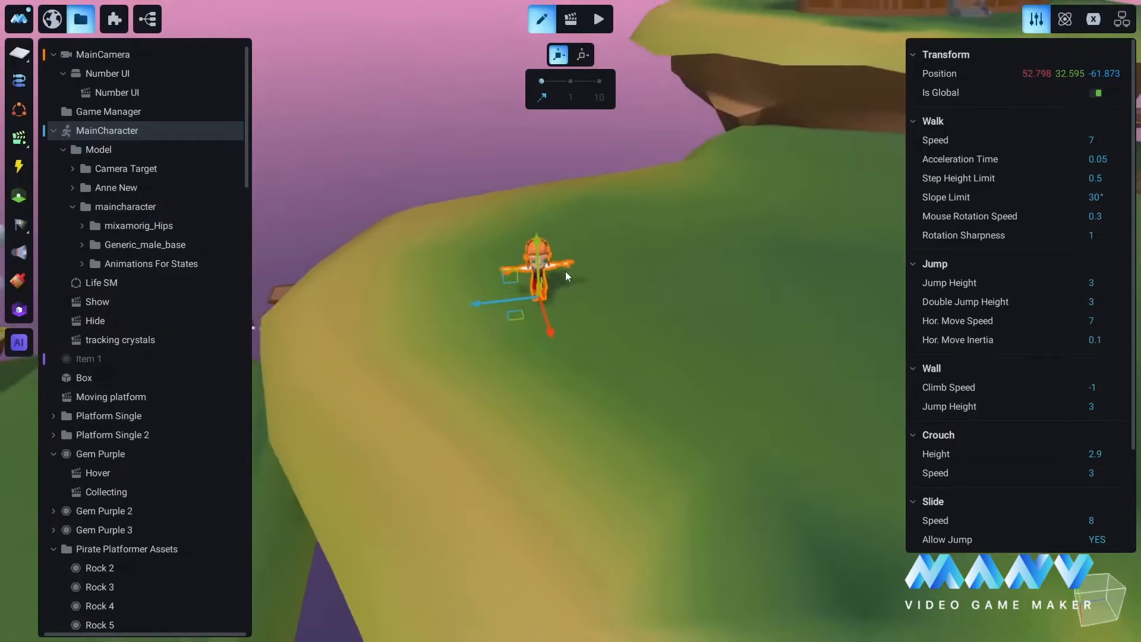
pyautogui.scroll(2, 493, 261)
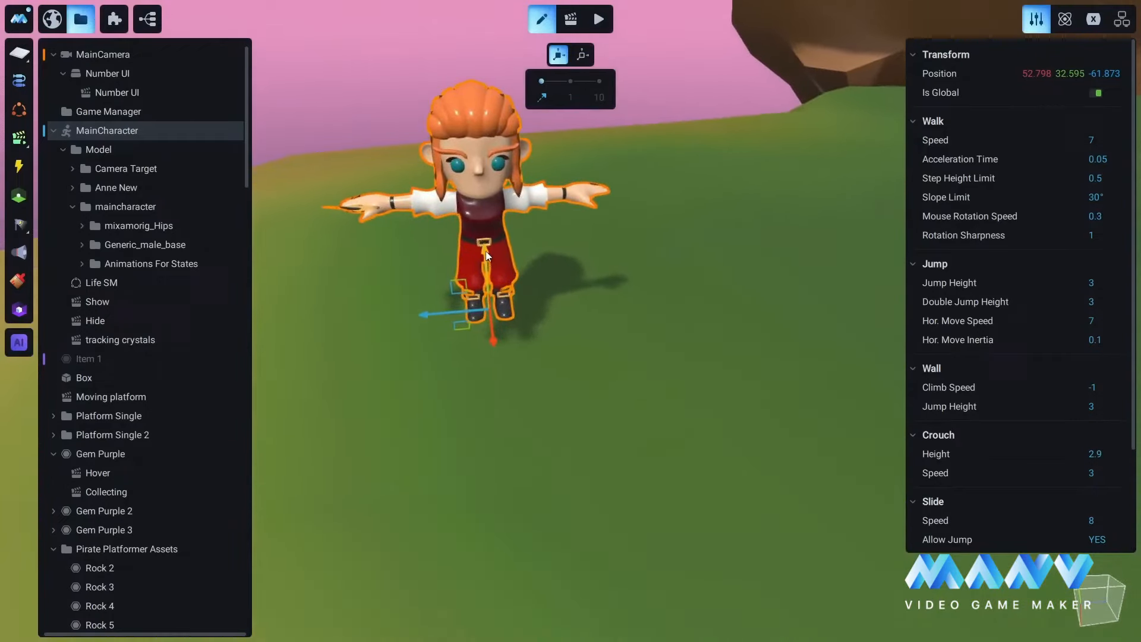
pyautogui.moveTo(487, 255); pyautogui.dragTo(482, 340)
pyautogui.moveTo(555, 314); pyautogui.dragTo(641, 327, button='right')
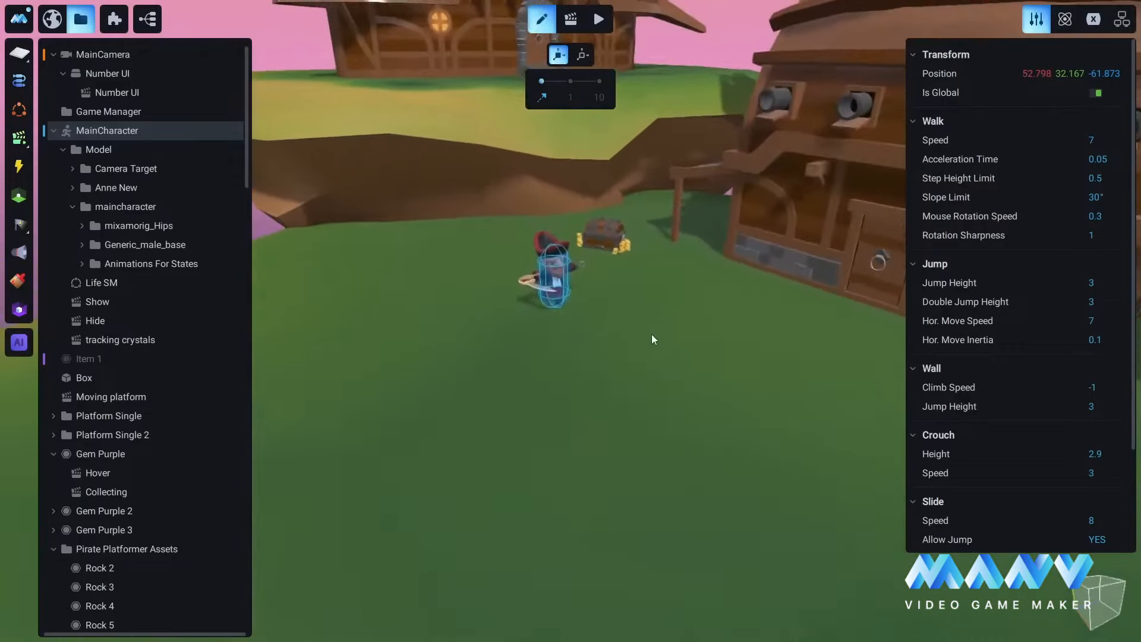
# - Switch to animation mode and create a new empty animation under the Captain object
pyautogui.click(569, 19)
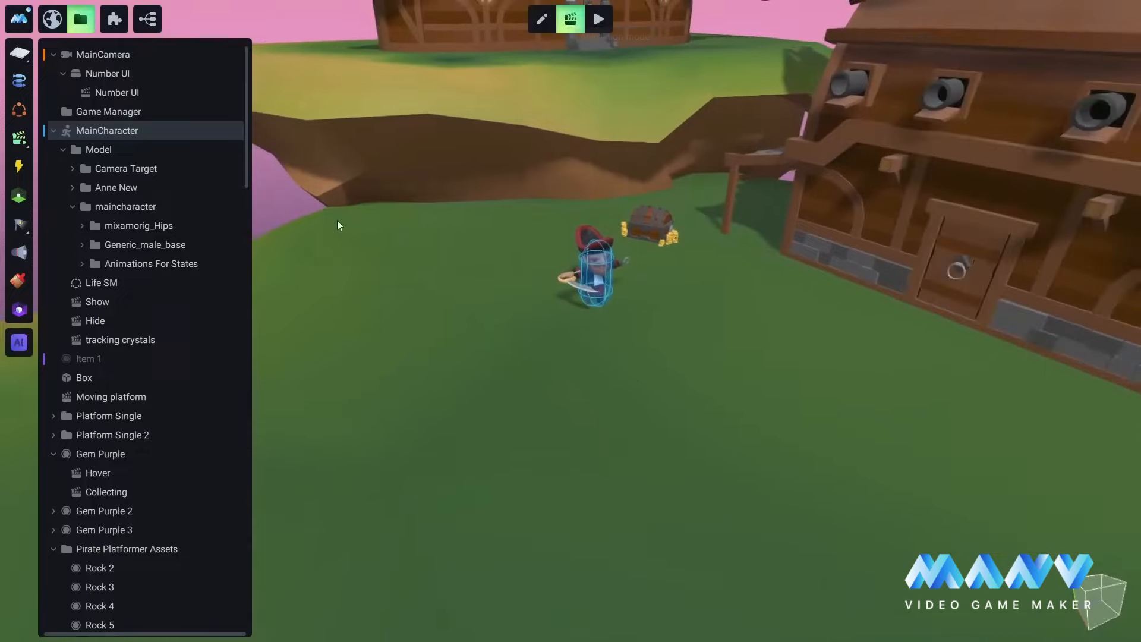
pyautogui.scroll(-15, 118, 366)
pyautogui.scroll(-10, 105, 374)
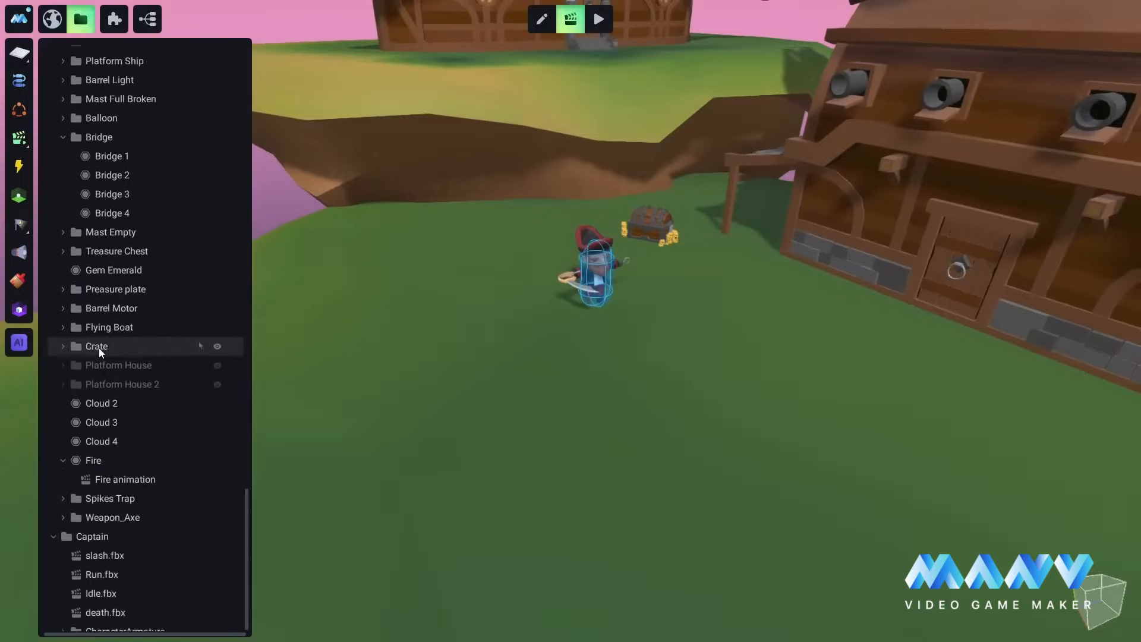
pyautogui.rightClick(95, 514)
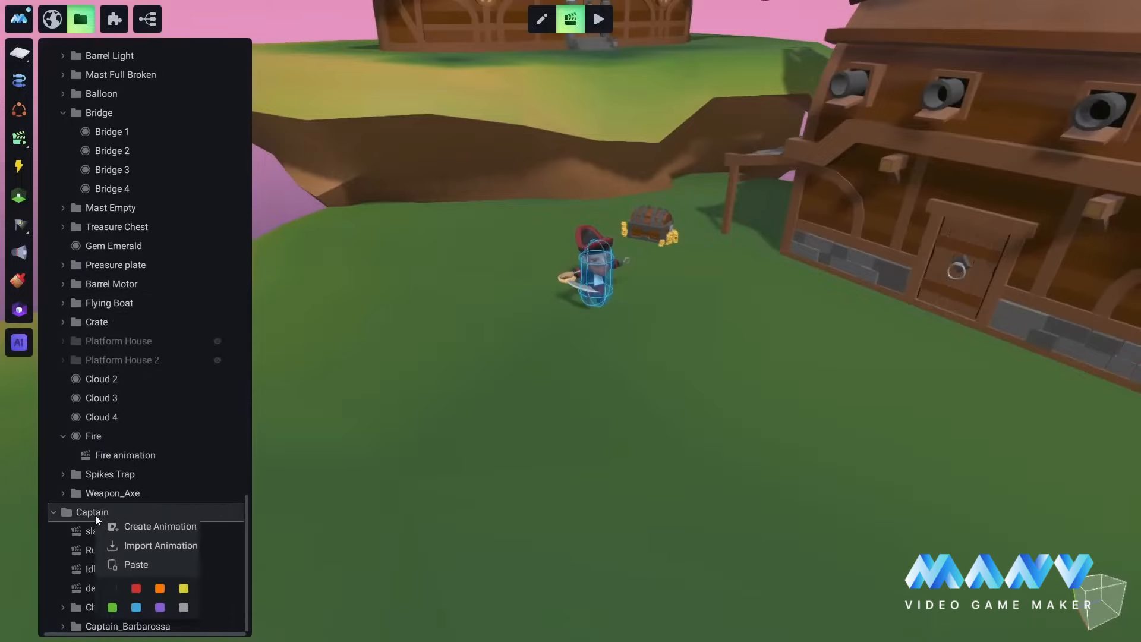
pyautogui.click(155, 528)
pyautogui.scroll(-4, 130, 253)
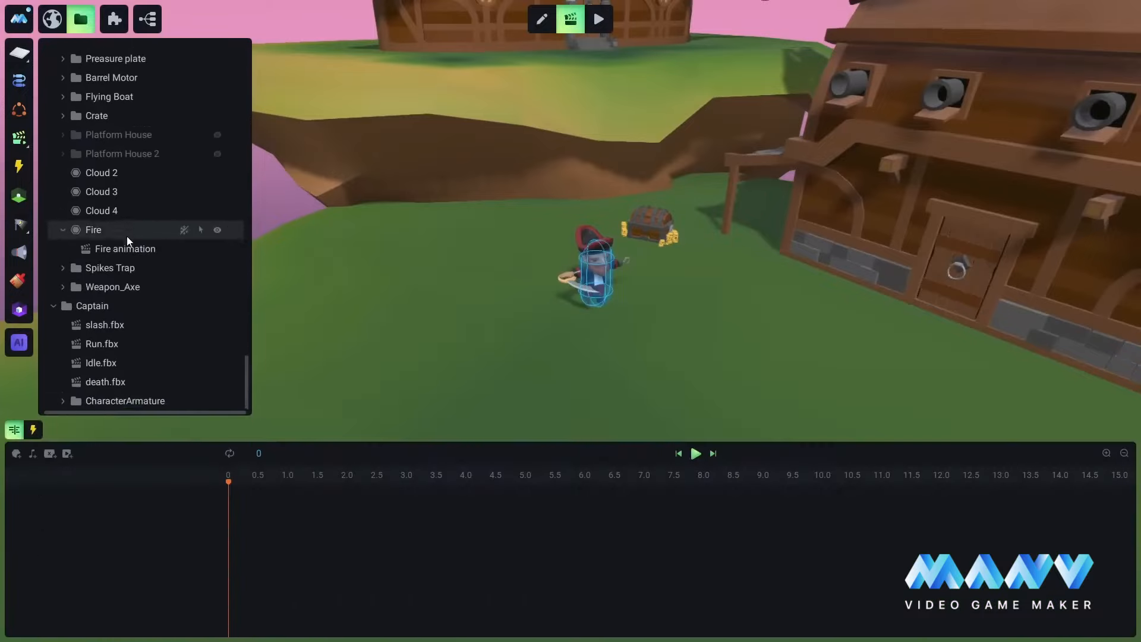
# - Rename the captain's new animation to Tracking Player
pyautogui.rightClick(104, 402)
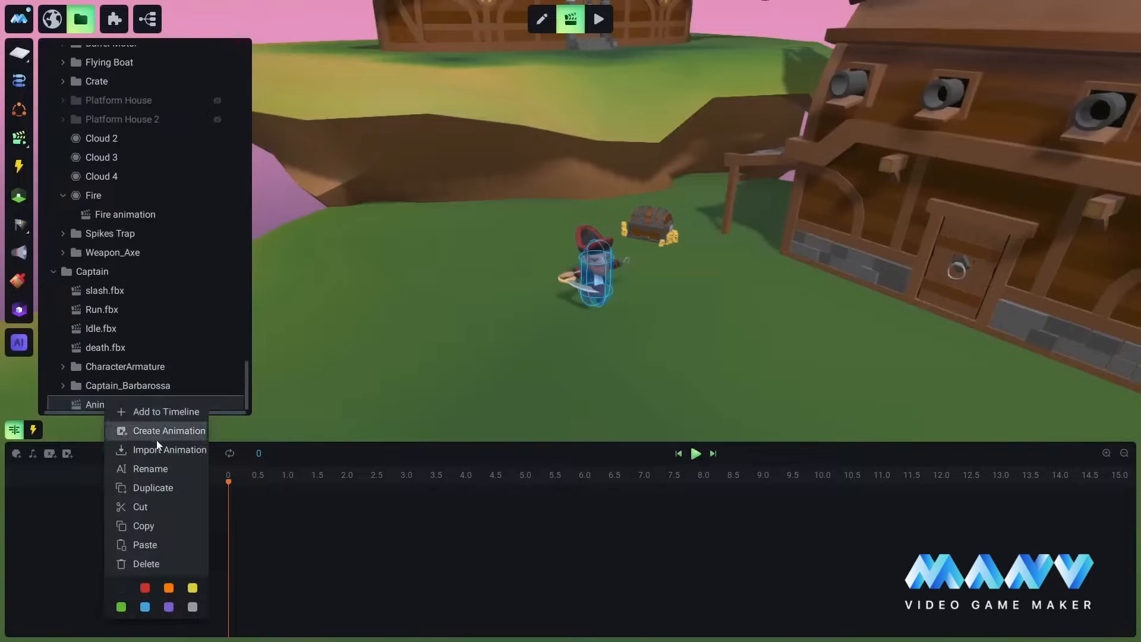
pyautogui.click(155, 467)
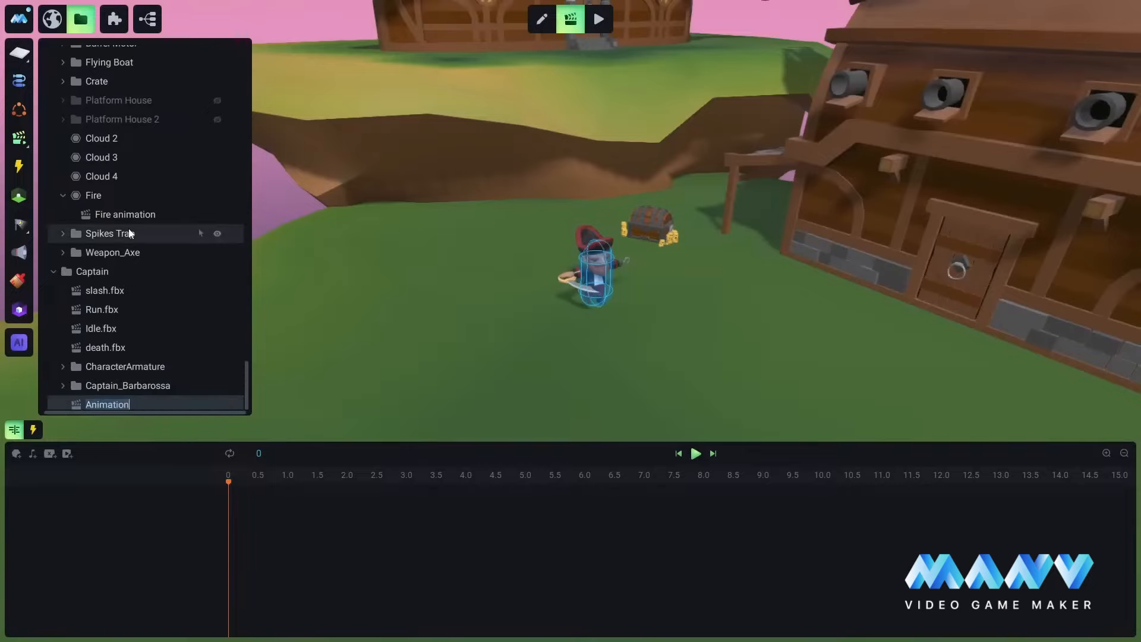
pyautogui.write('Tracking Player')
# - Add the Captain object to the Tracking Player timeline and save the project
pyautogui.moveTo(637, 181); pyautogui.dragTo(694, 228, button='right')
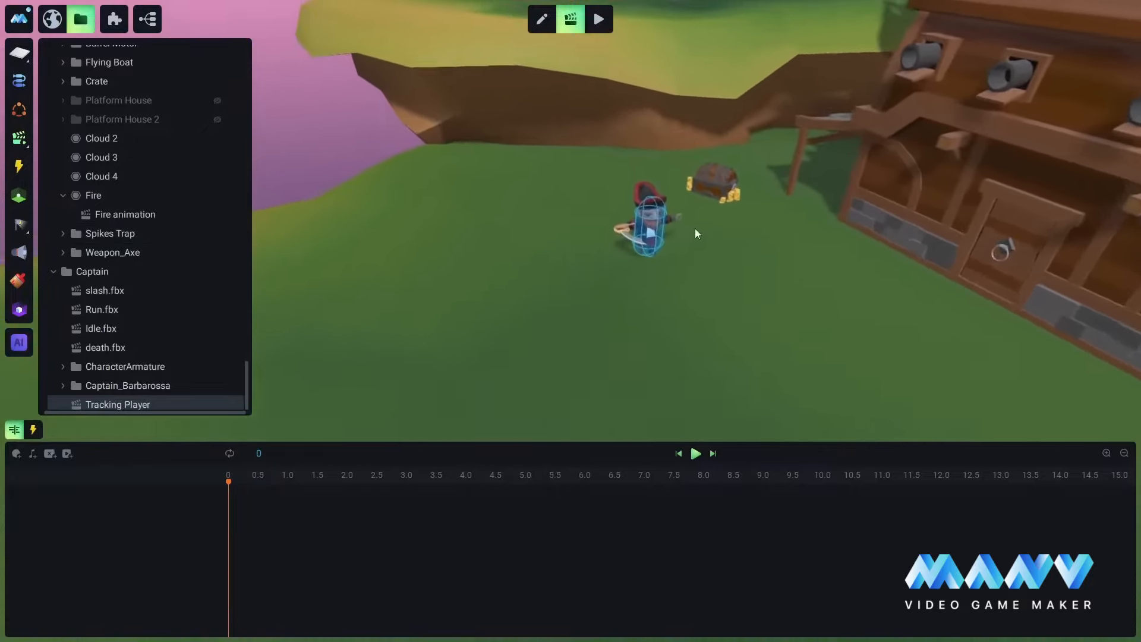
pyautogui.rightClick(101, 270)
pyautogui.click(147, 278)
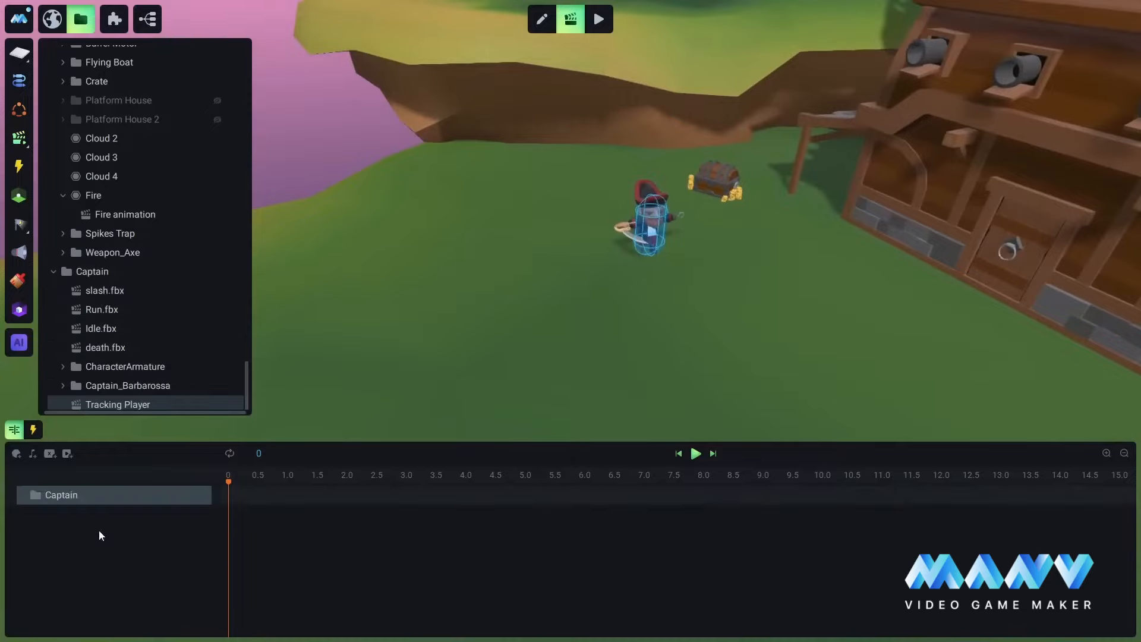
pyautogui.hotkey('ctrl', 's')
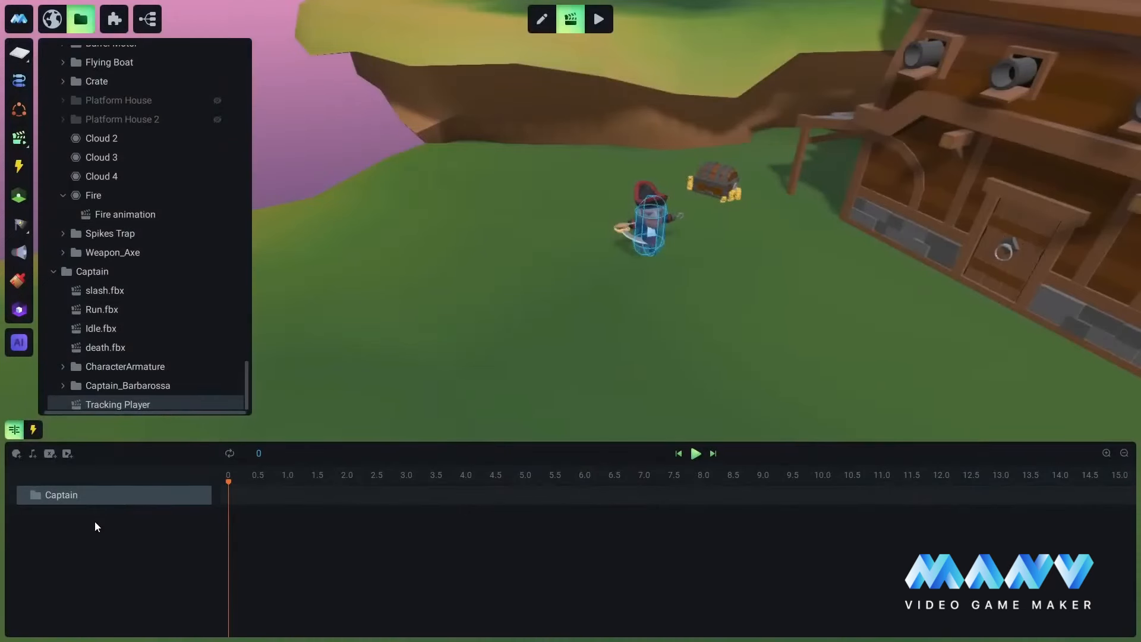
# - Create a Number variable named angle in the Tracking Player timeline and place its track above Captain
pyautogui.click(50, 455)
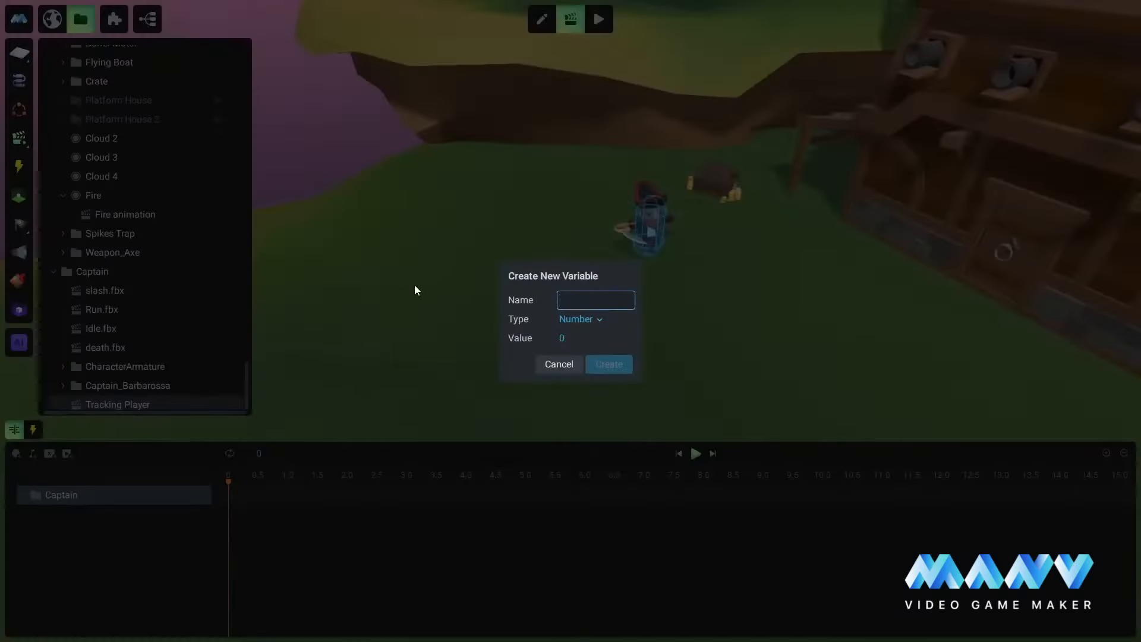
pyautogui.write('angle')
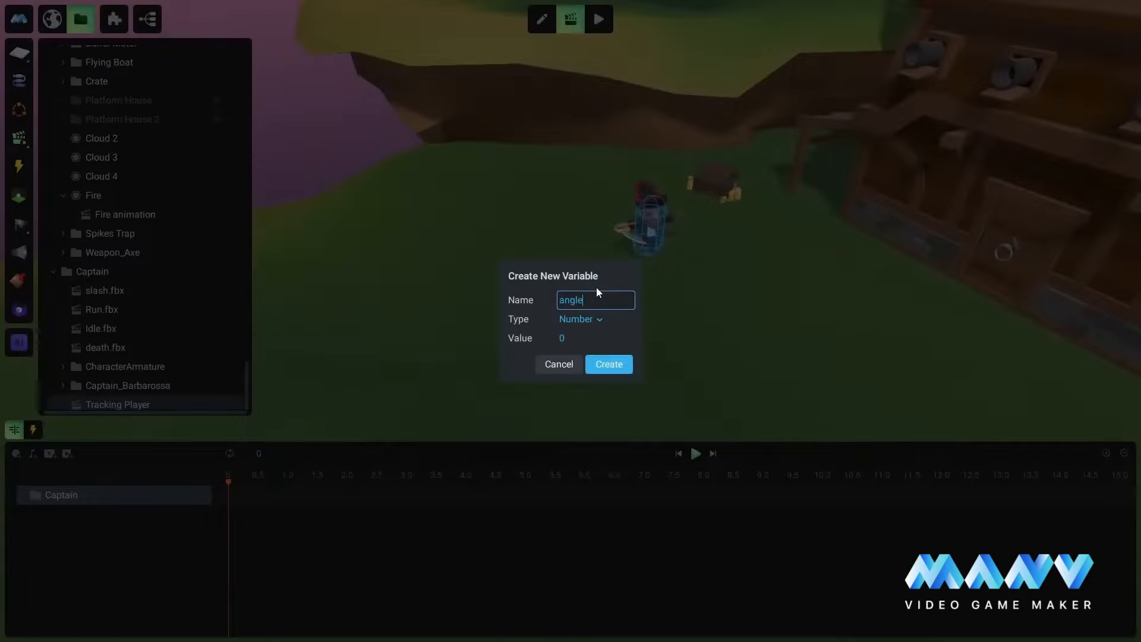
pyautogui.press('Return')
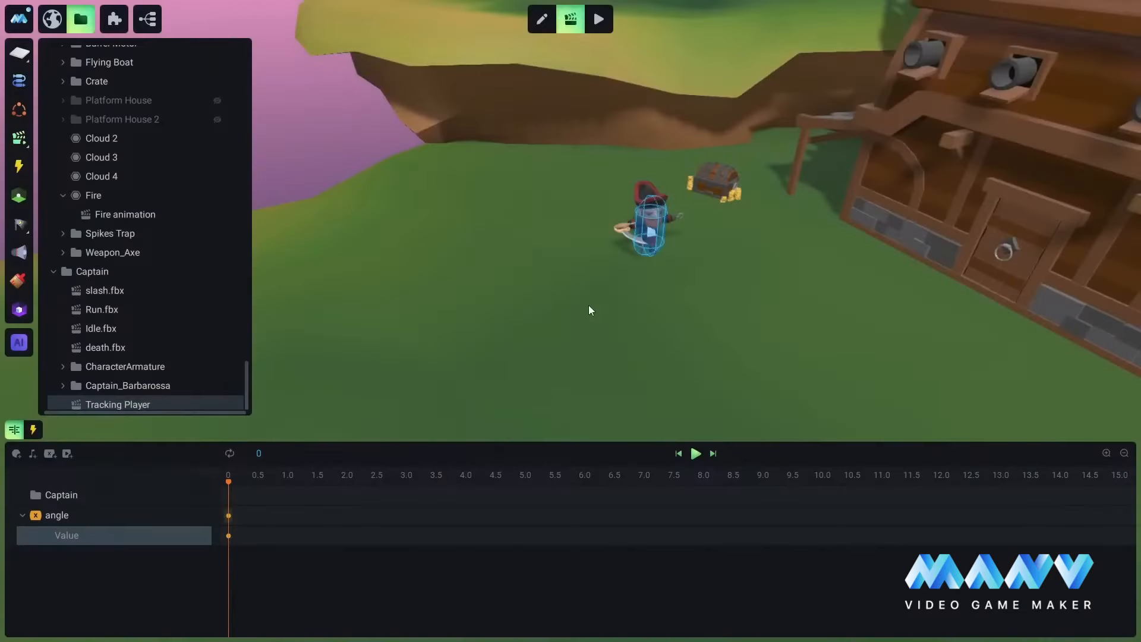
pyautogui.moveTo(69, 516); pyautogui.dragTo(73, 491)
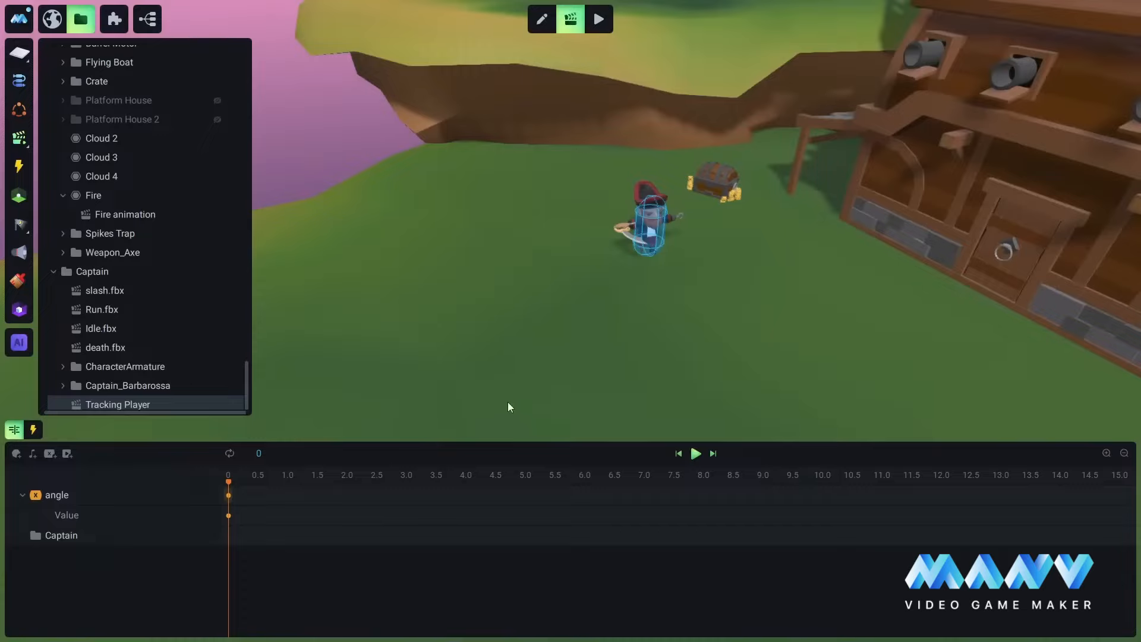
# - Set the angle variable's keyframe at 0 to the getAngleToObjectY function, from Captain to MainCharacter
pyautogui.click(228, 515)
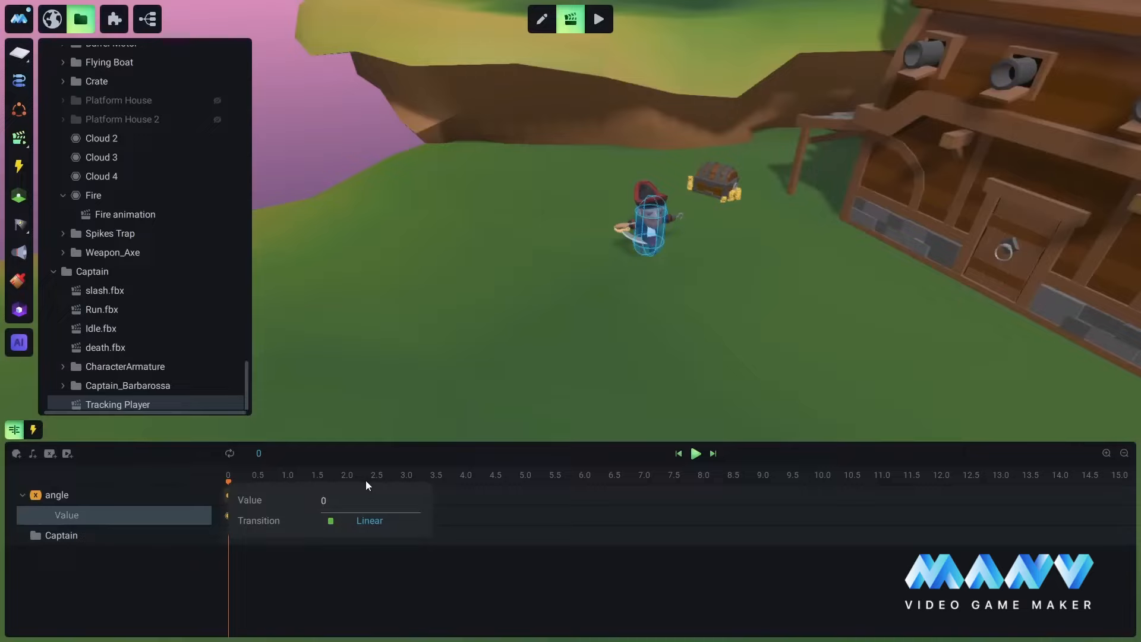
pyautogui.press('BackSpace')
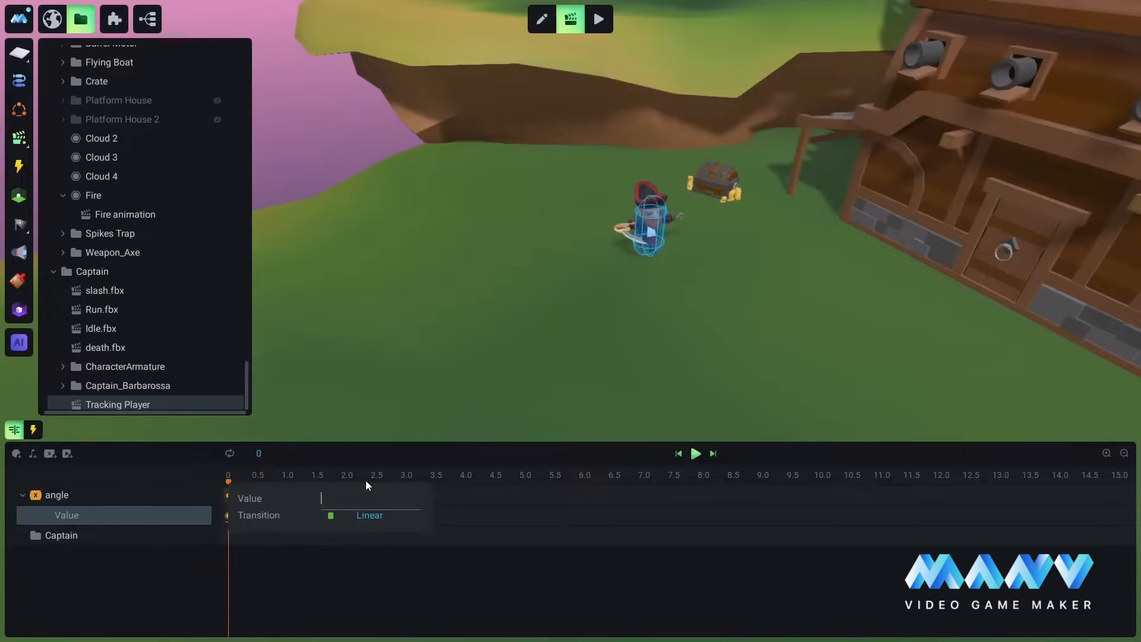
pyautogui.write('get')
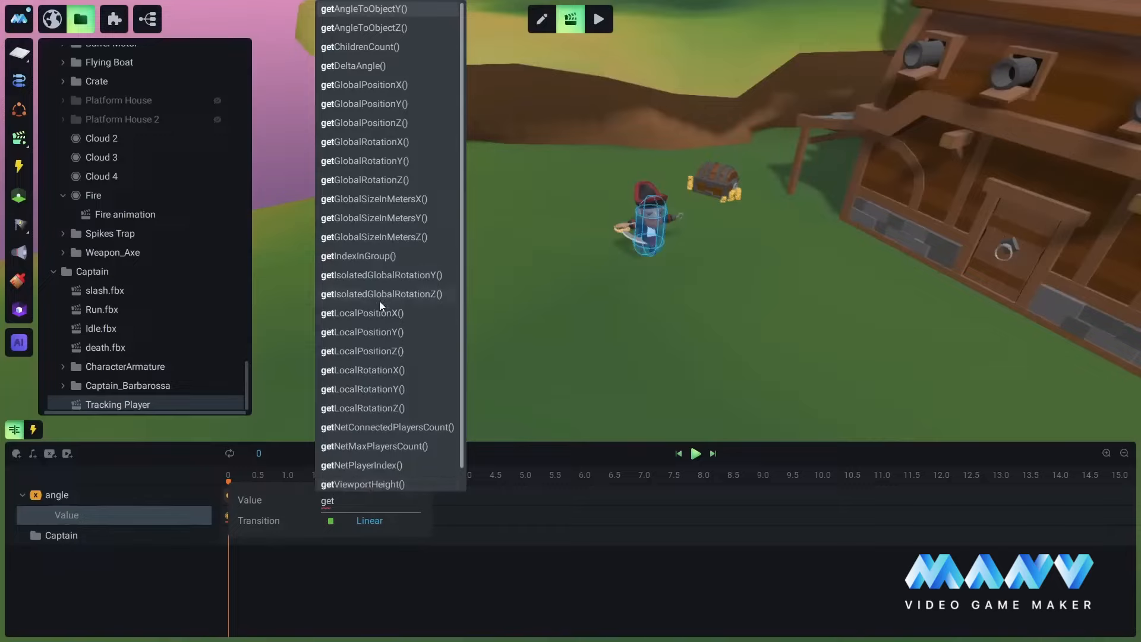
pyautogui.write('angl')
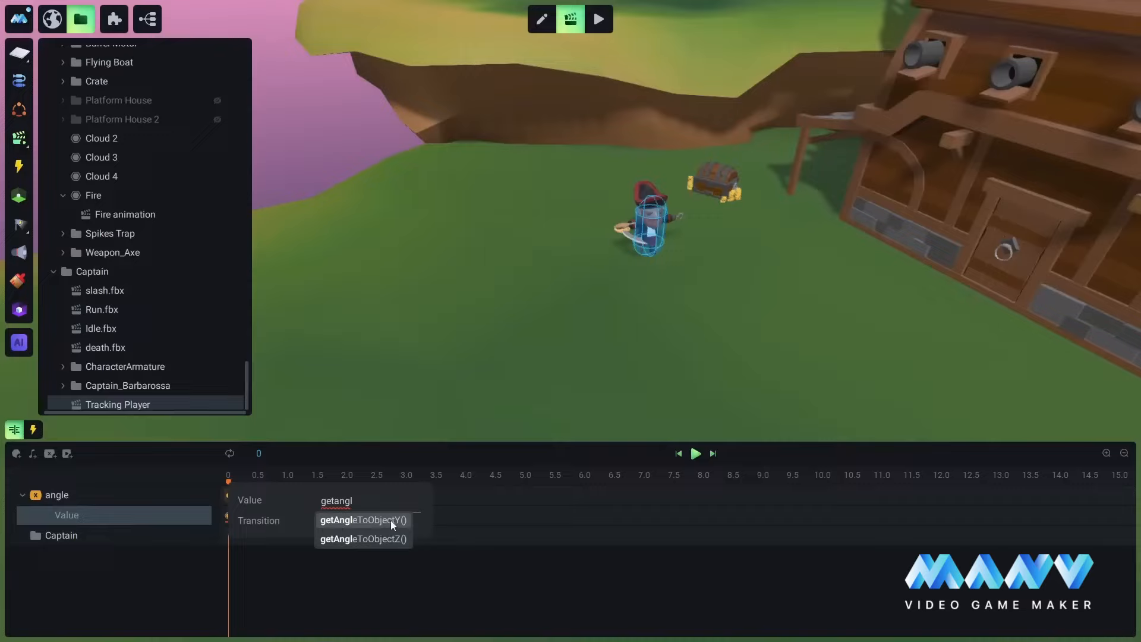
pyautogui.click(374, 519)
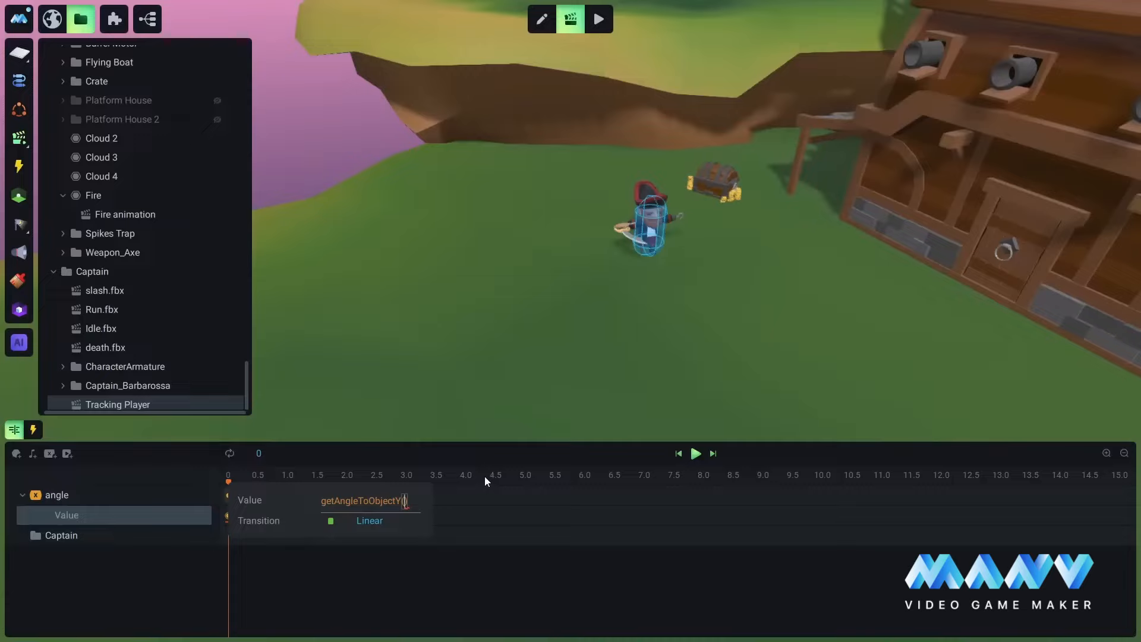
pyautogui.write('${')
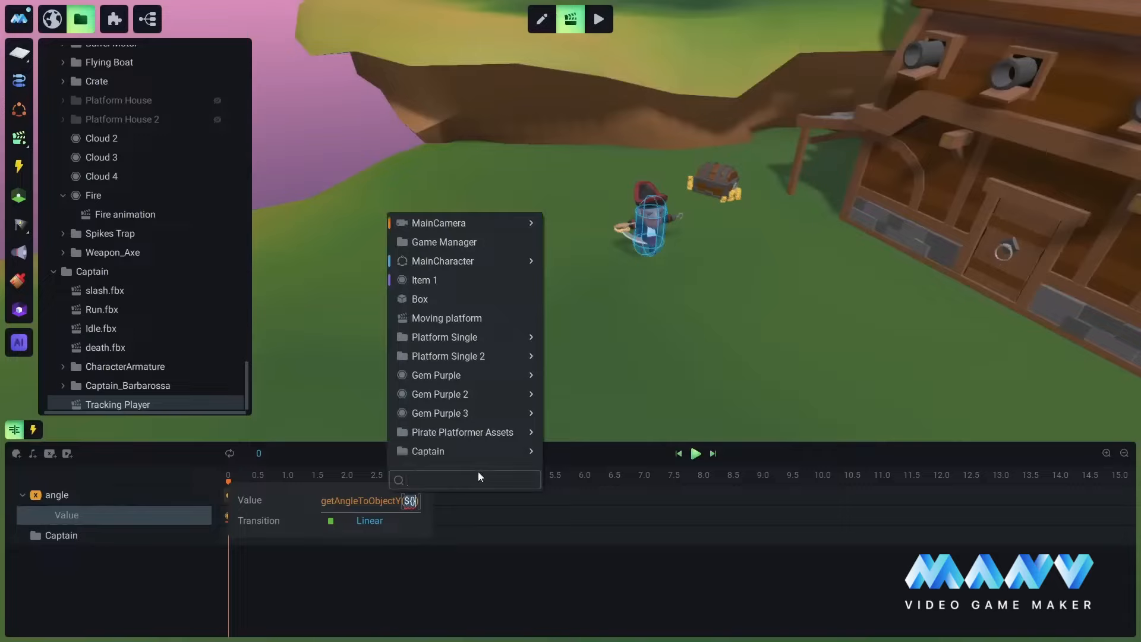
pyautogui.click(440, 451)
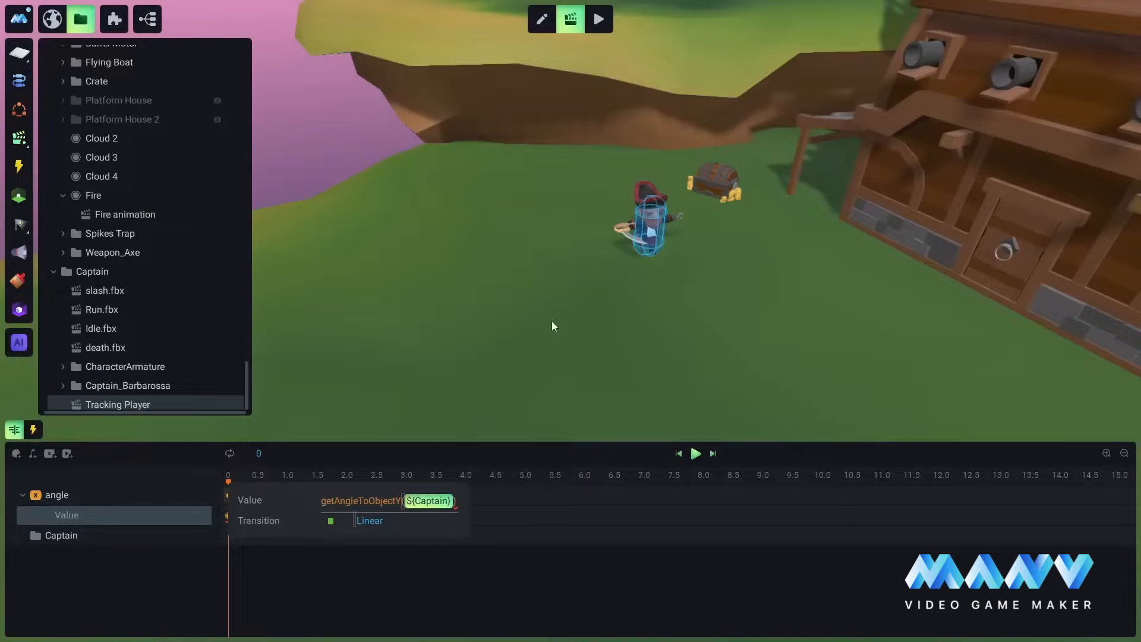
pyautogui.write(',${')
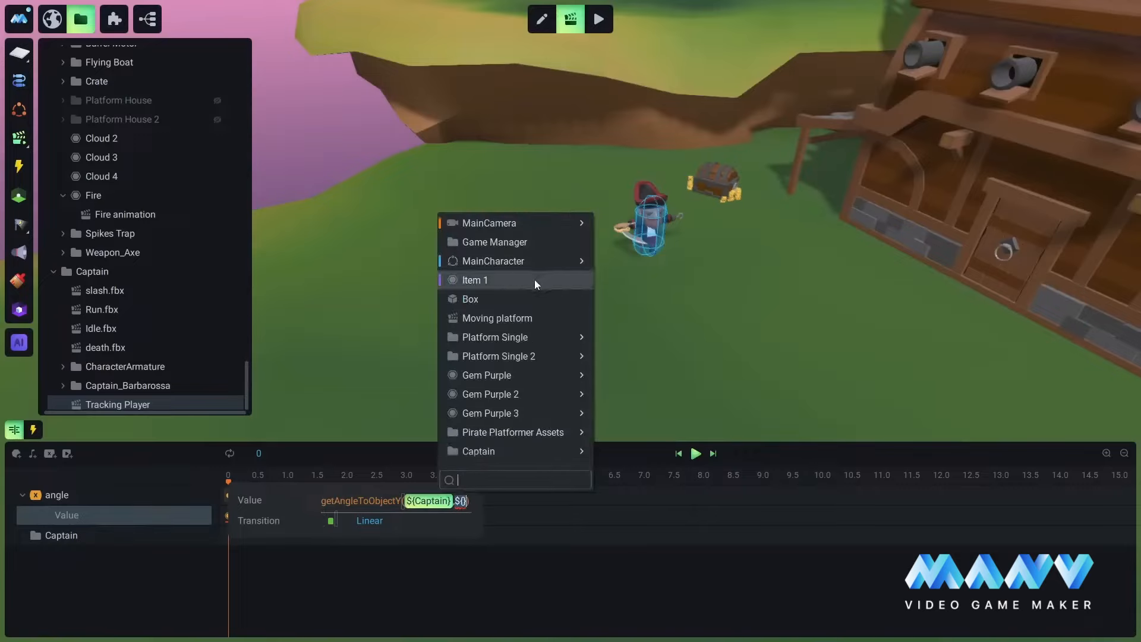
pyautogui.click(504, 261)
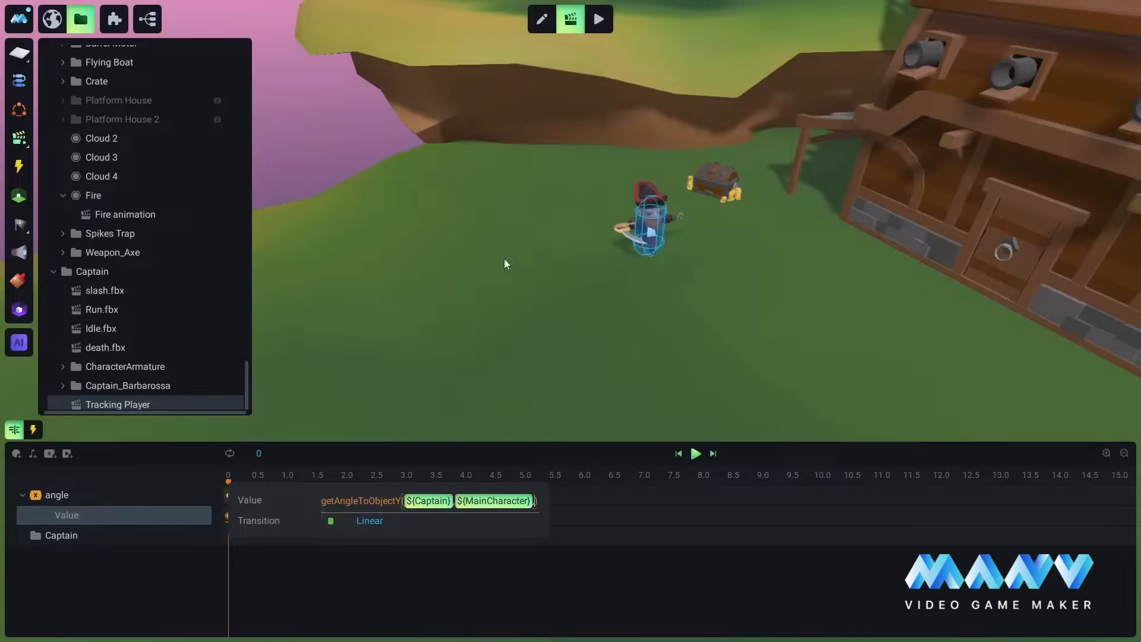
# - Add 360 as the third argument of the angle keyframe's getAngleToObjectY expression
pyautogui.write(',260')
pyautogui.press('BackSpace')
pyautogui.press('BackSpace')
pyautogui.press('BackSpace')
pyautogui.write('360')
pyautogui.click(504, 260)
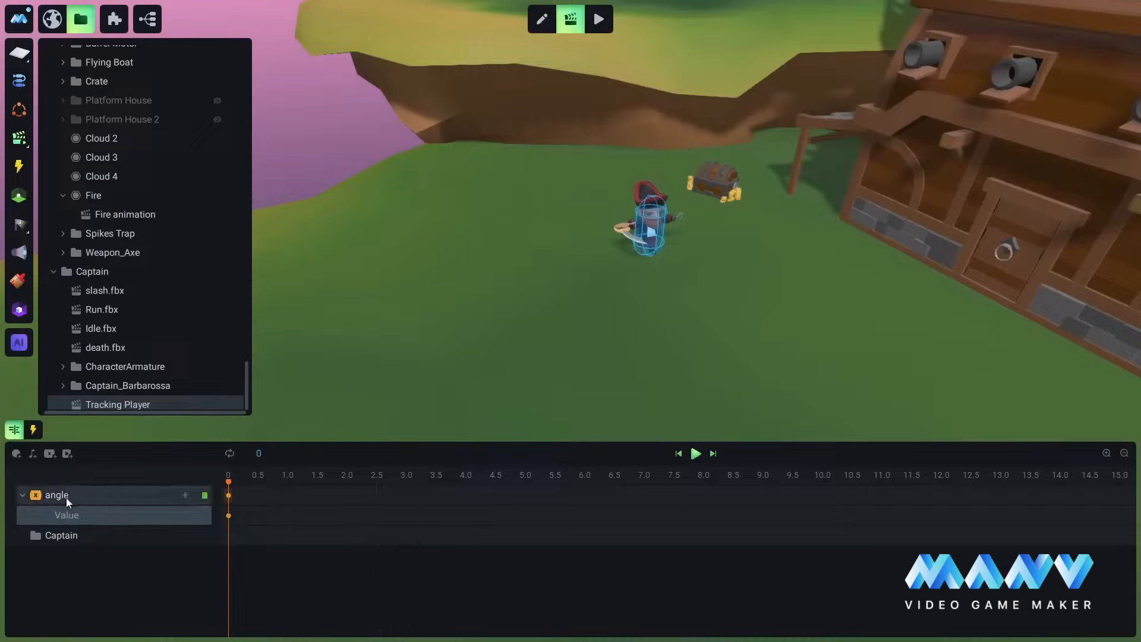
# - Add a Rotation Y property track to Captain in the Tracking Player timeline
pyautogui.click(122, 515)
pyautogui.moveTo(767, 297); pyautogui.dragTo(554, 328)
pyautogui.scroll(-5, 553, 328)
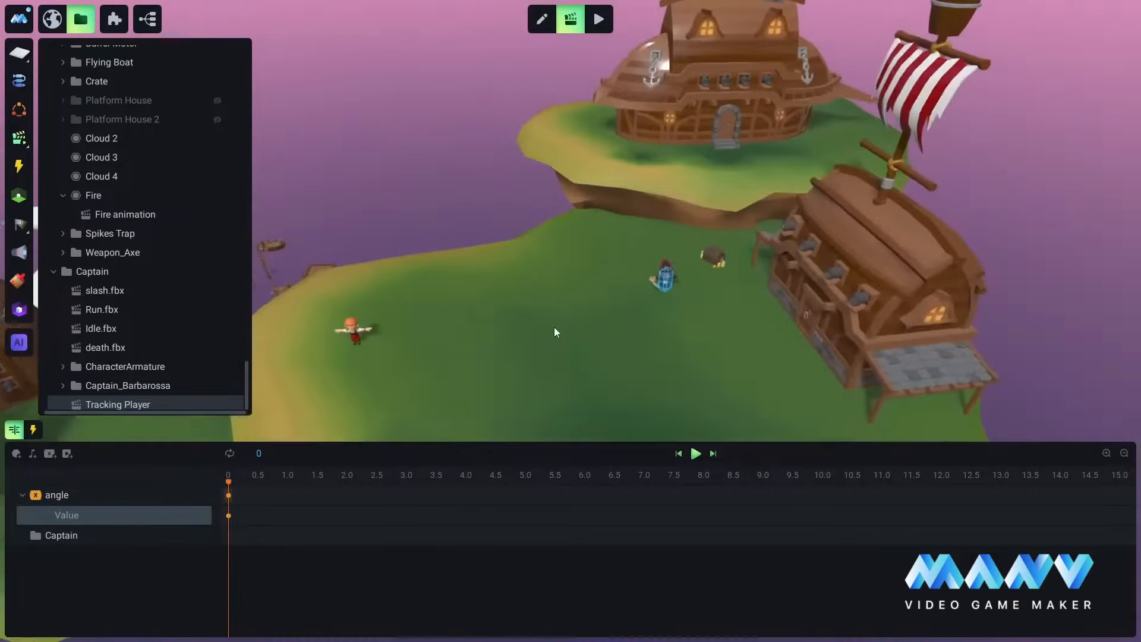
pyautogui.scroll(2, 446, 309)
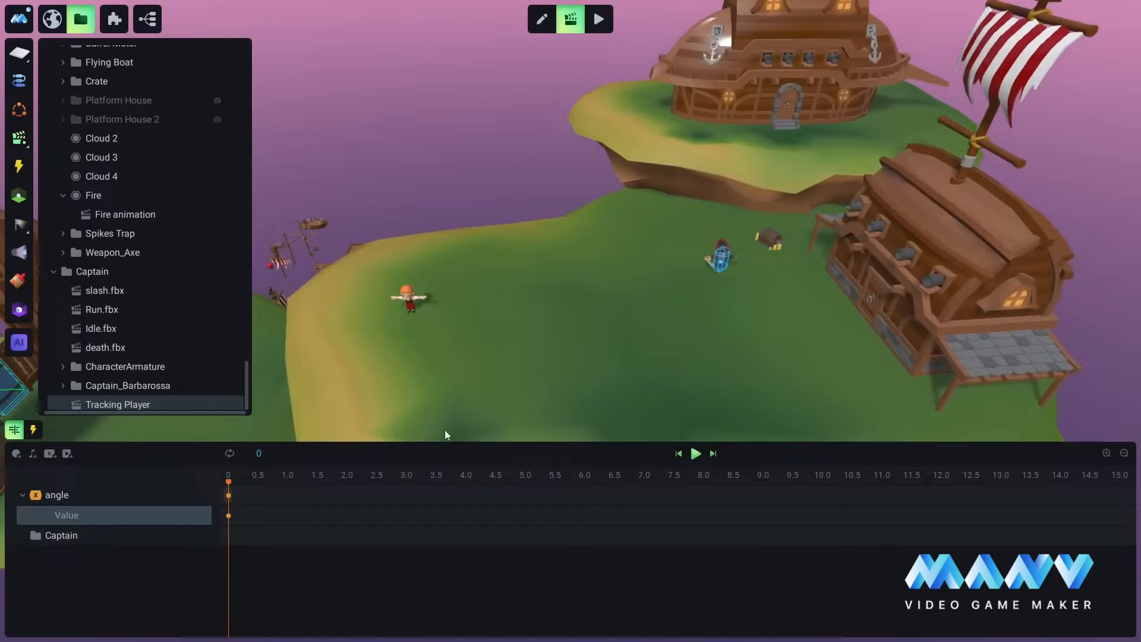
pyautogui.click(187, 537)
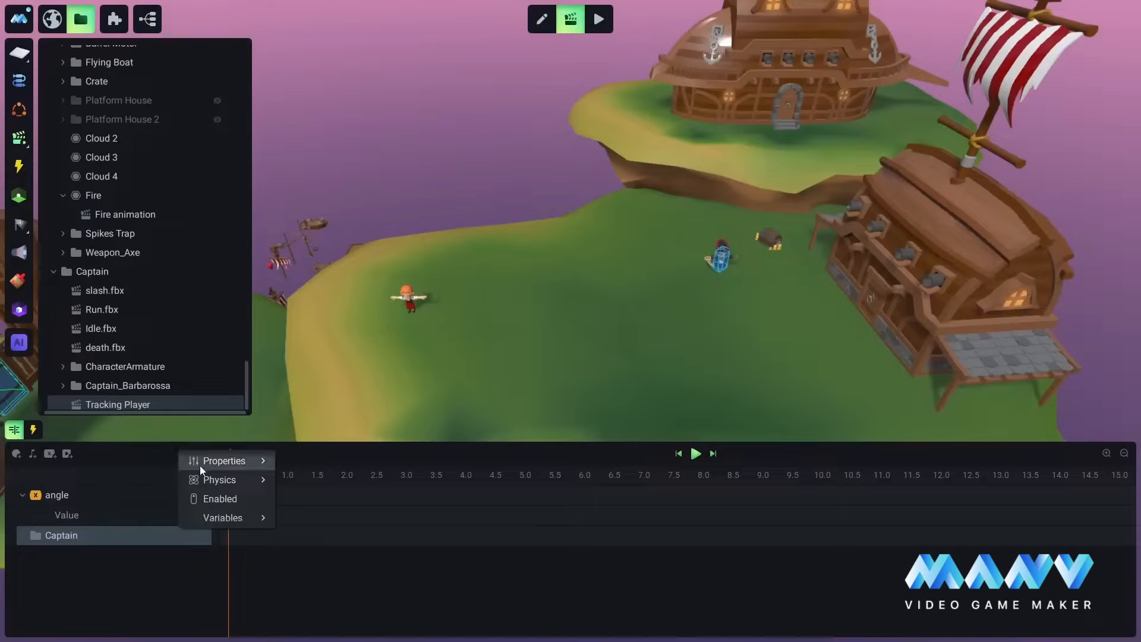
pyautogui.moveTo(217, 460)
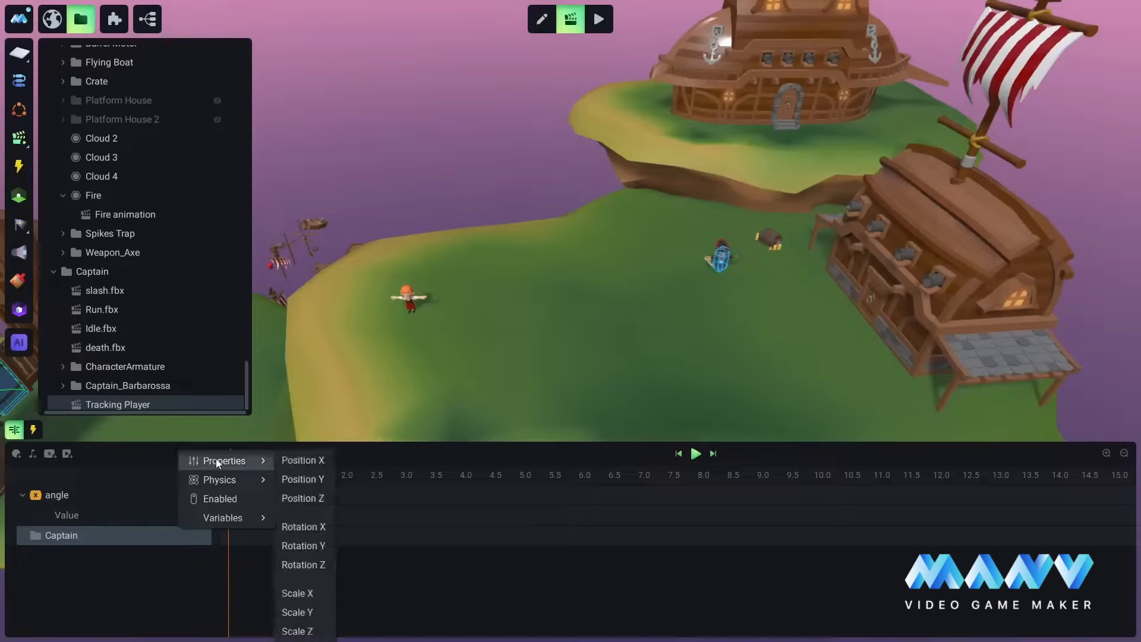
pyautogui.click(308, 546)
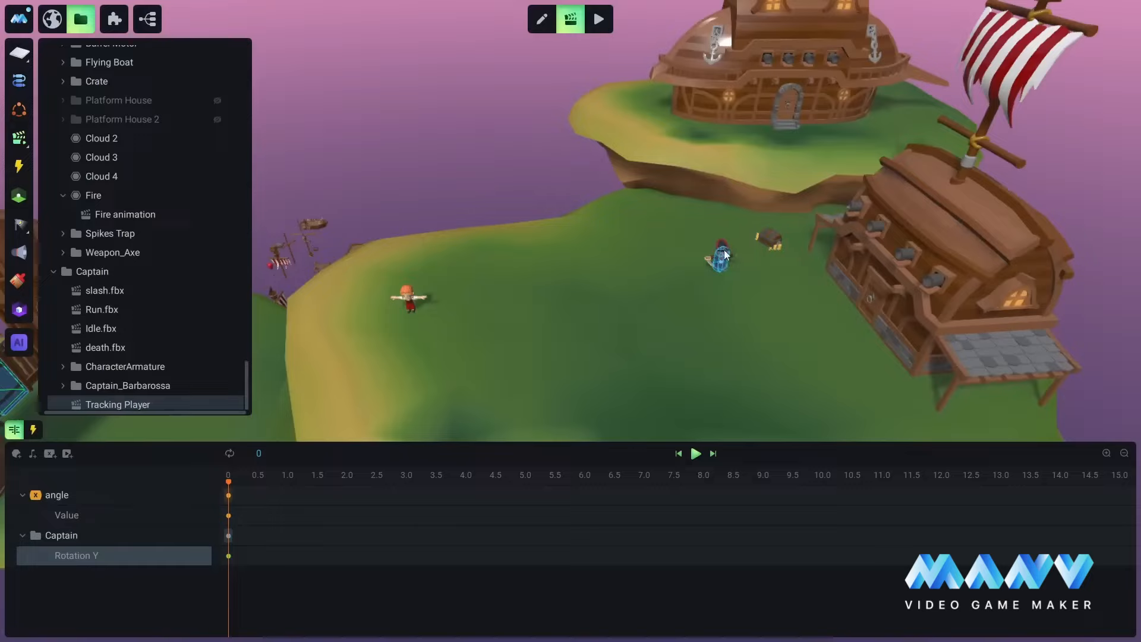
# - Set Captain's Rotation Y keyframe at 0 to the angle variable and turn on looping for the animation
pyautogui.click(229, 555)
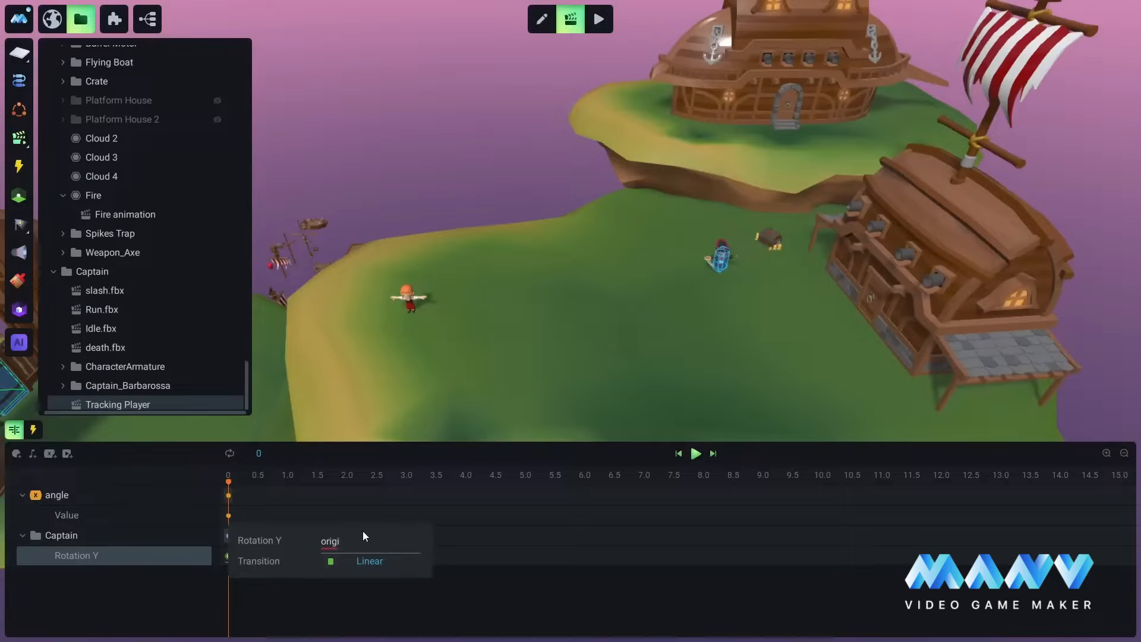
pyautogui.press('BackSpace')
pyautogui.press('BackSpace')
pyautogui.press('BackSpace')
pyautogui.press('BackSpace')
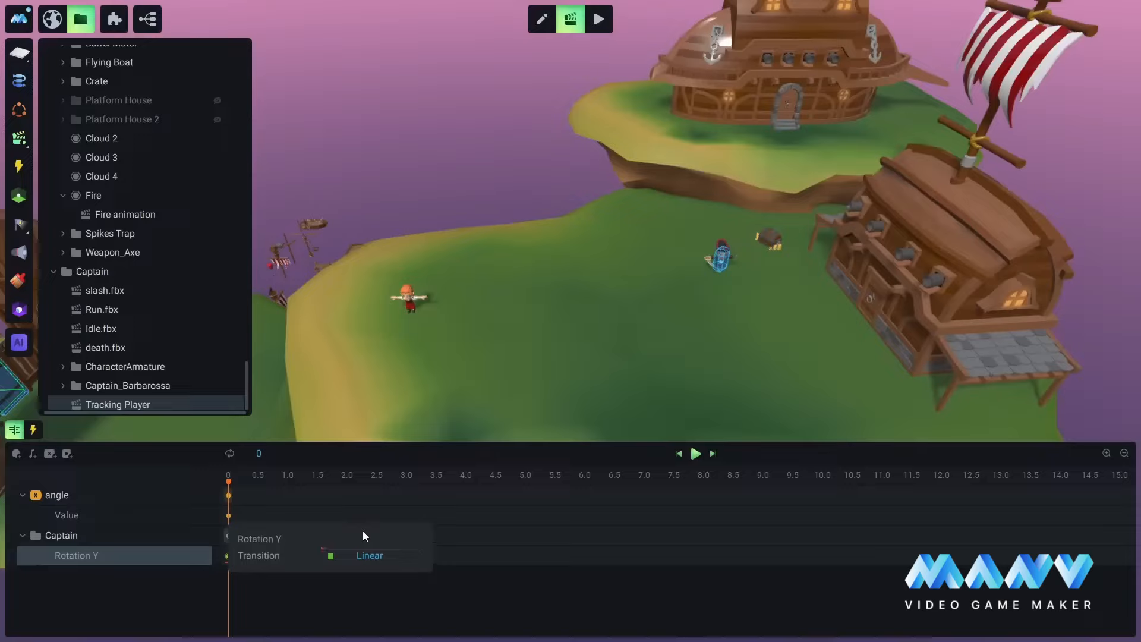
pyautogui.write('ang')
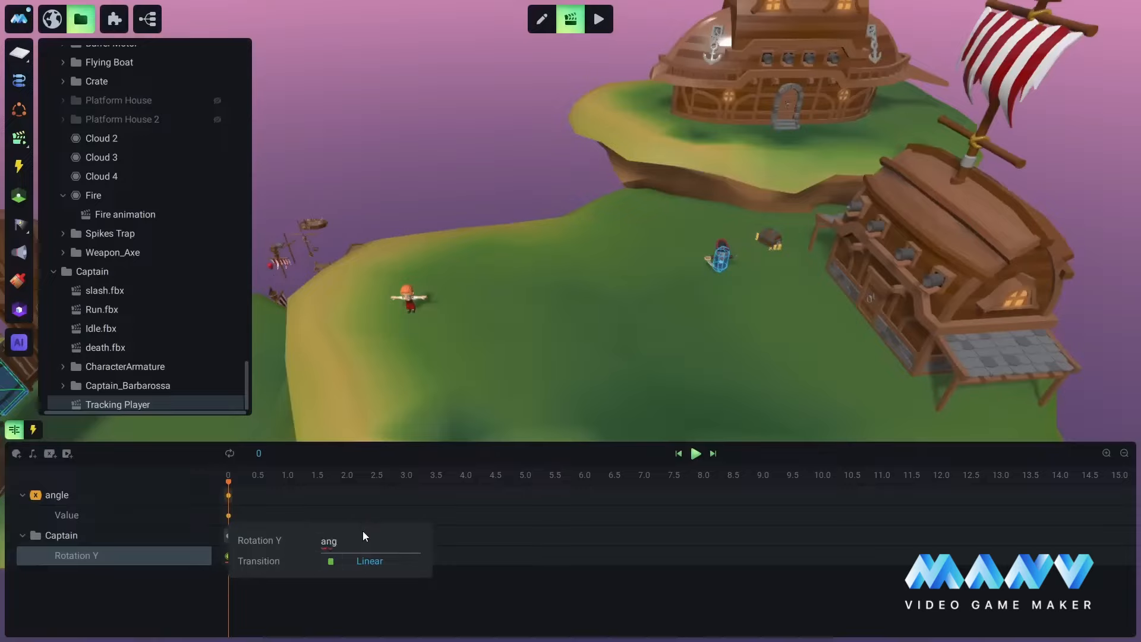
pyautogui.click(124, 386)
pyautogui.click(119, 627)
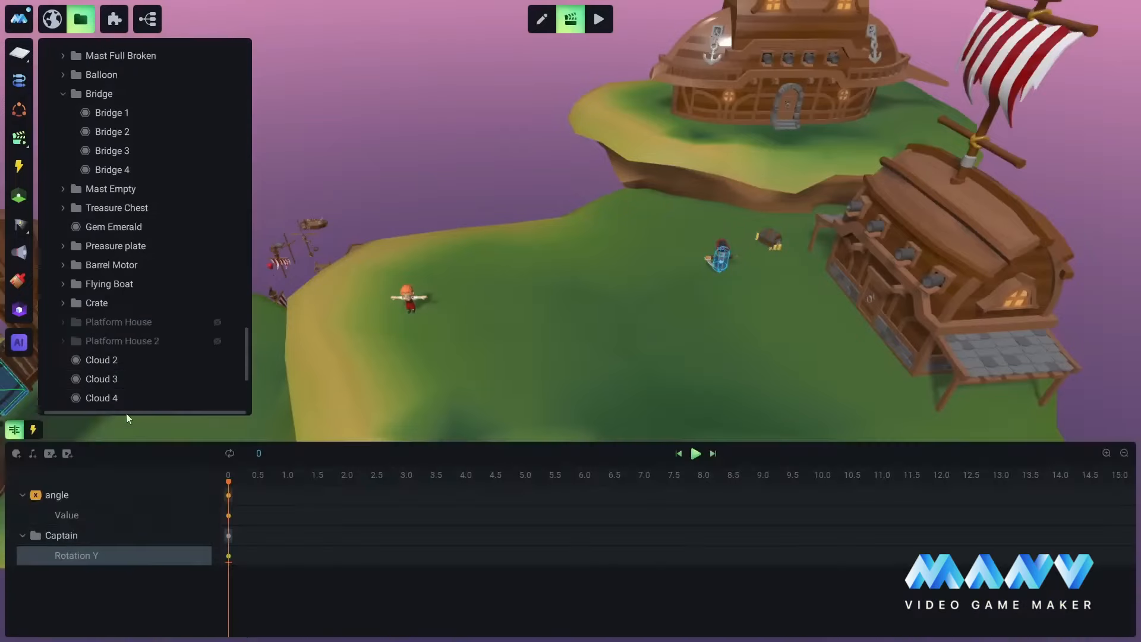
pyautogui.click(229, 555)
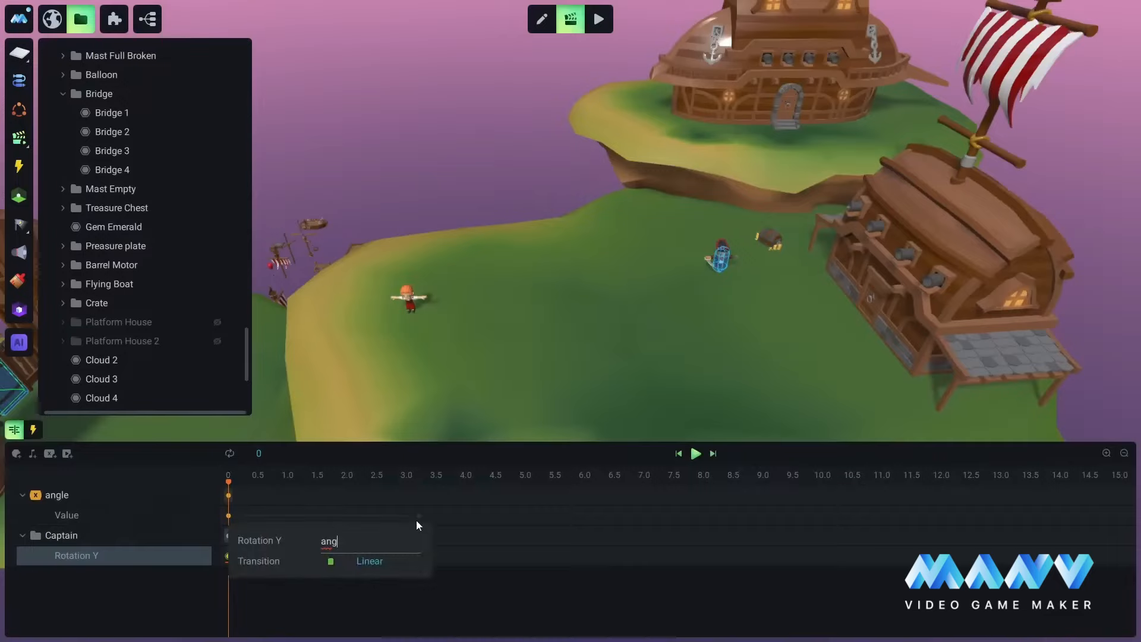
pyautogui.write('an')
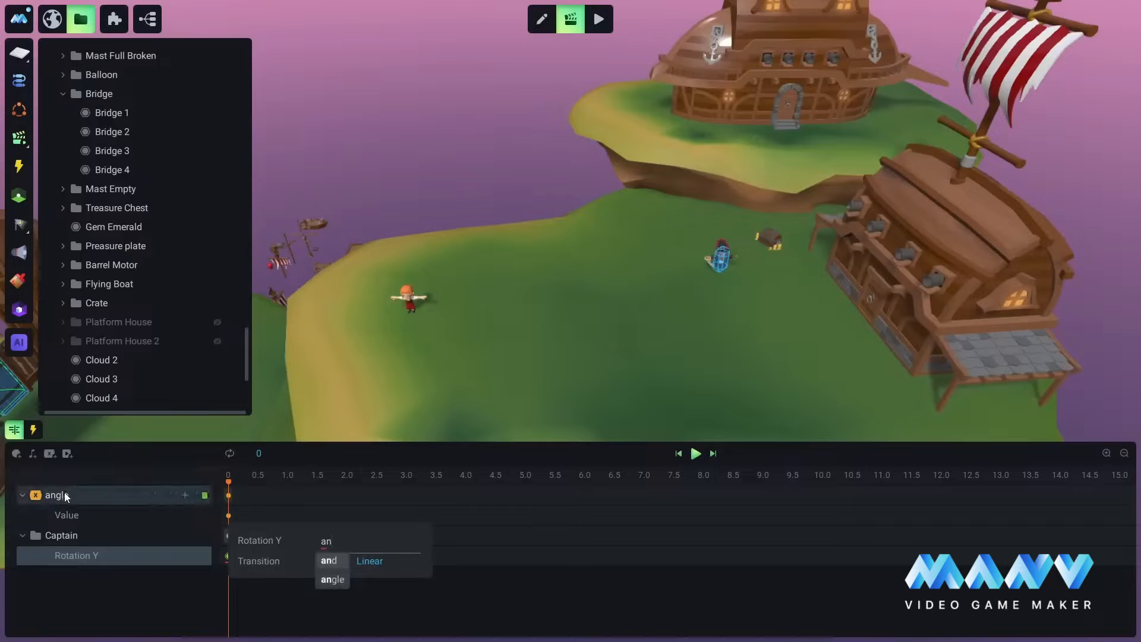
pyautogui.click(331, 579)
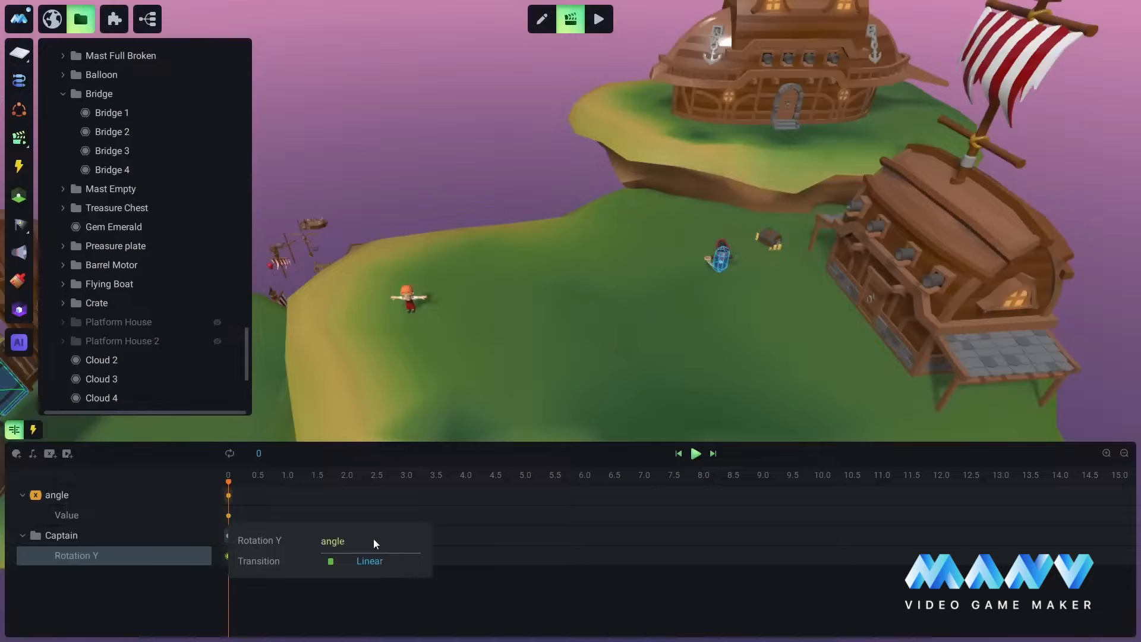
pyautogui.press('Return')
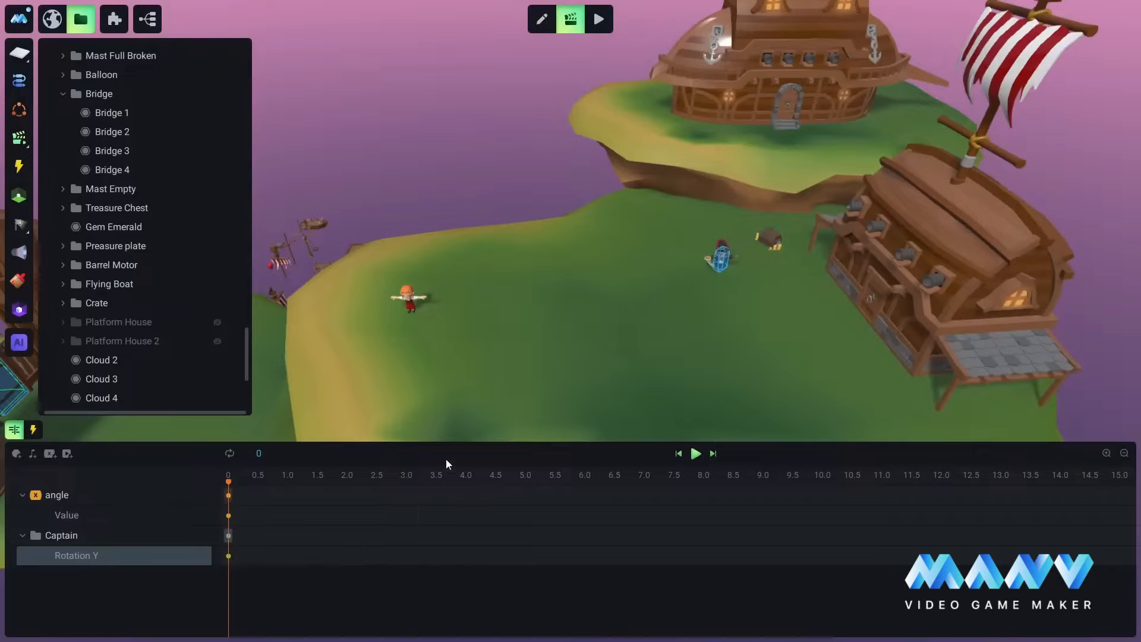
pyautogui.click(230, 454)
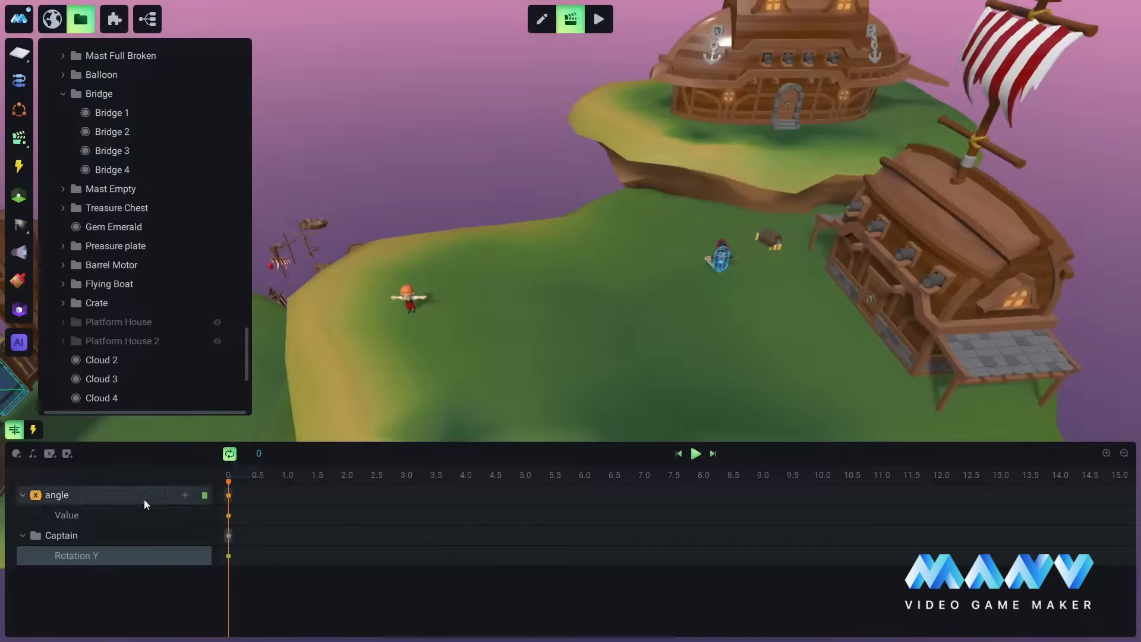
# - Add an Object Enabled Continue trigger for Captain to the Tracking Player animation and save the project
pyautogui.click(35, 427)
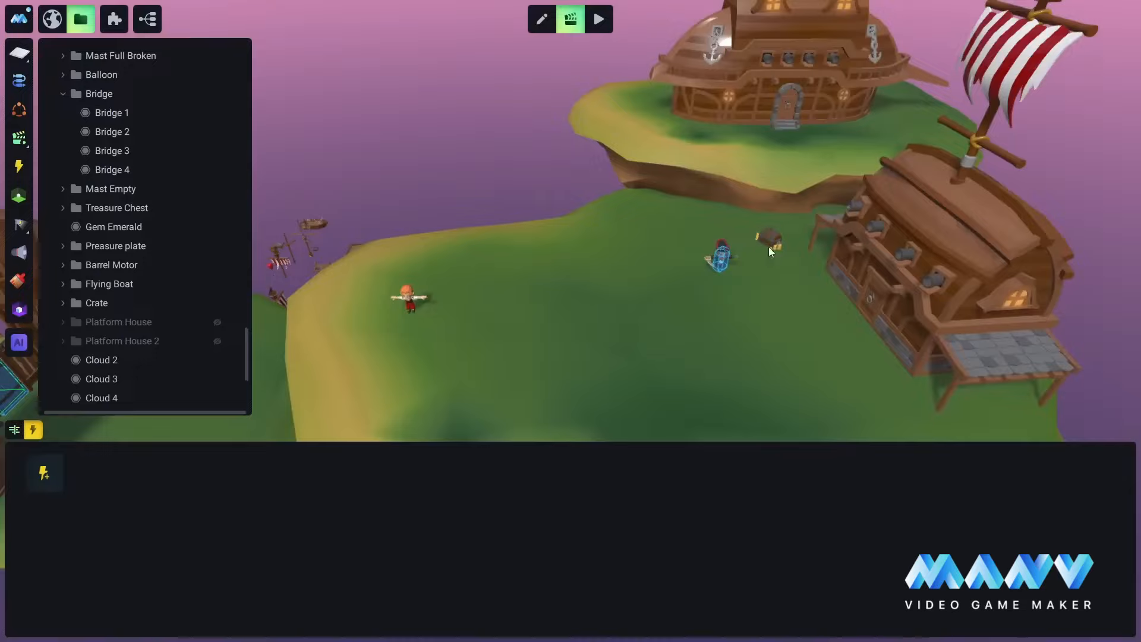
pyautogui.moveTo(688, 324); pyautogui.dragTo(680, 251, button='right')
pyautogui.scroll(3, 723, 312)
pyautogui.scroll(4, 733, 275)
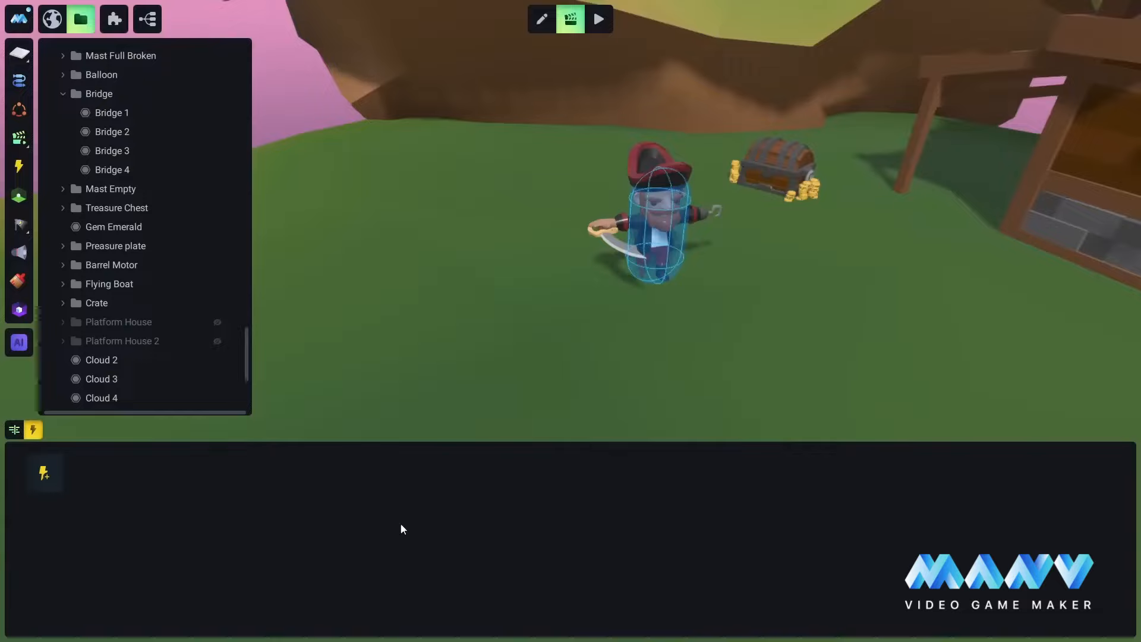
pyautogui.click(48, 470)
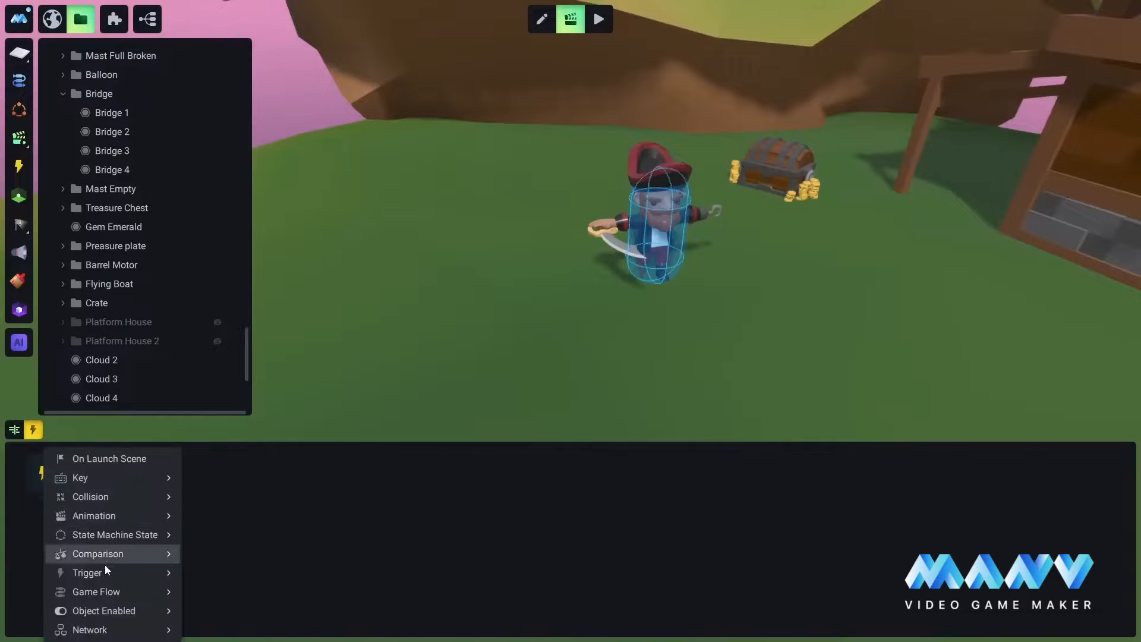
pyautogui.moveTo(106, 611)
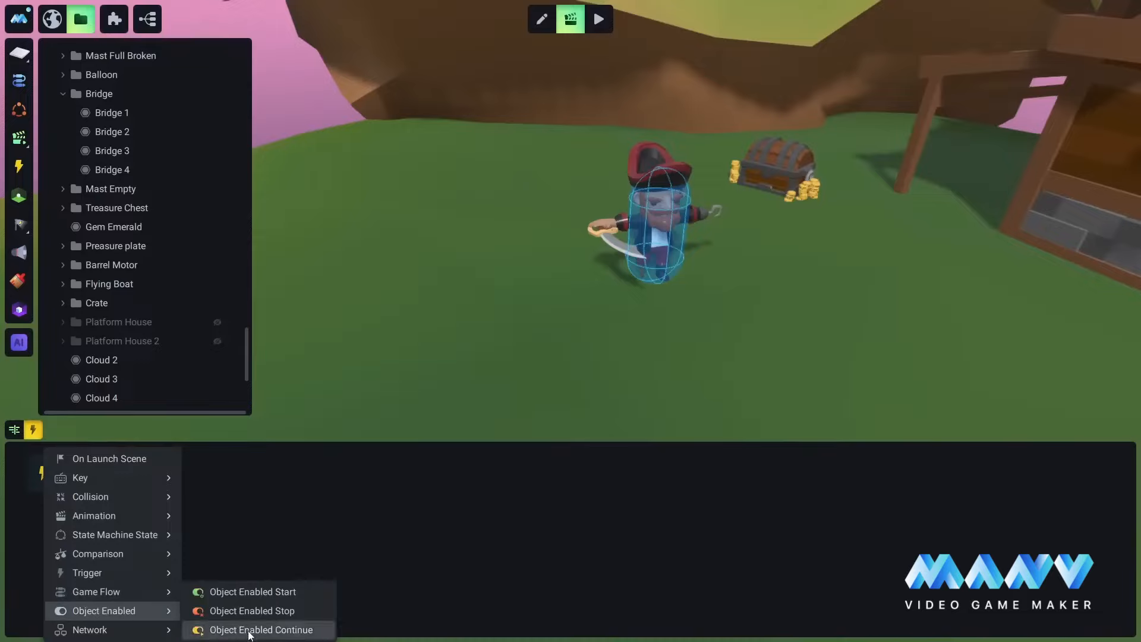
pyautogui.click(276, 631)
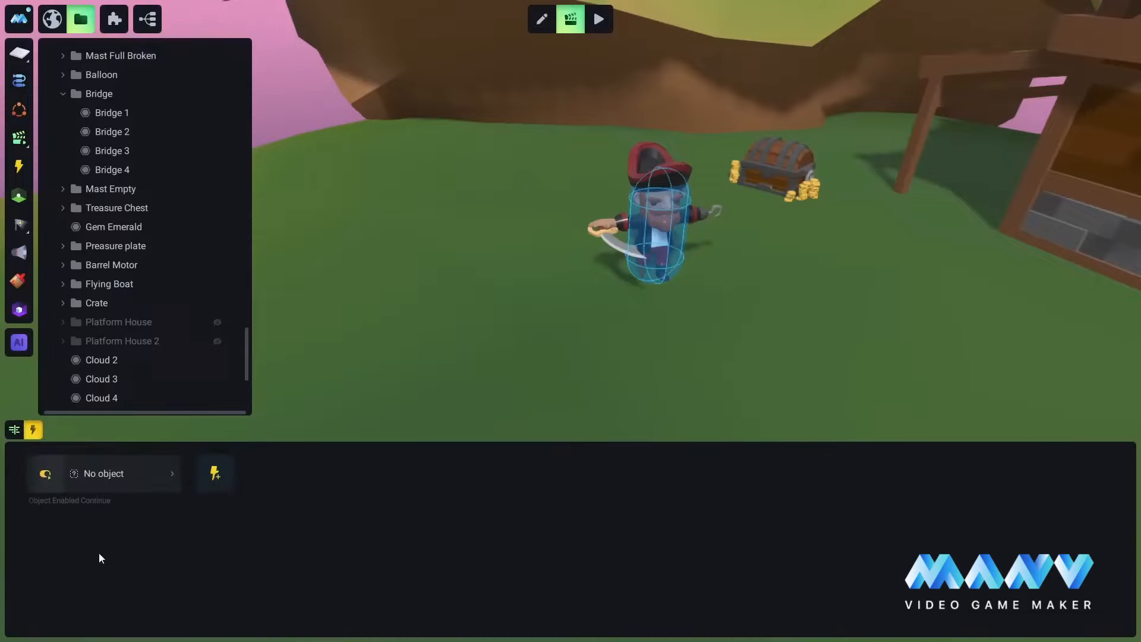
pyautogui.click(95, 469)
pyautogui.click(52, 408)
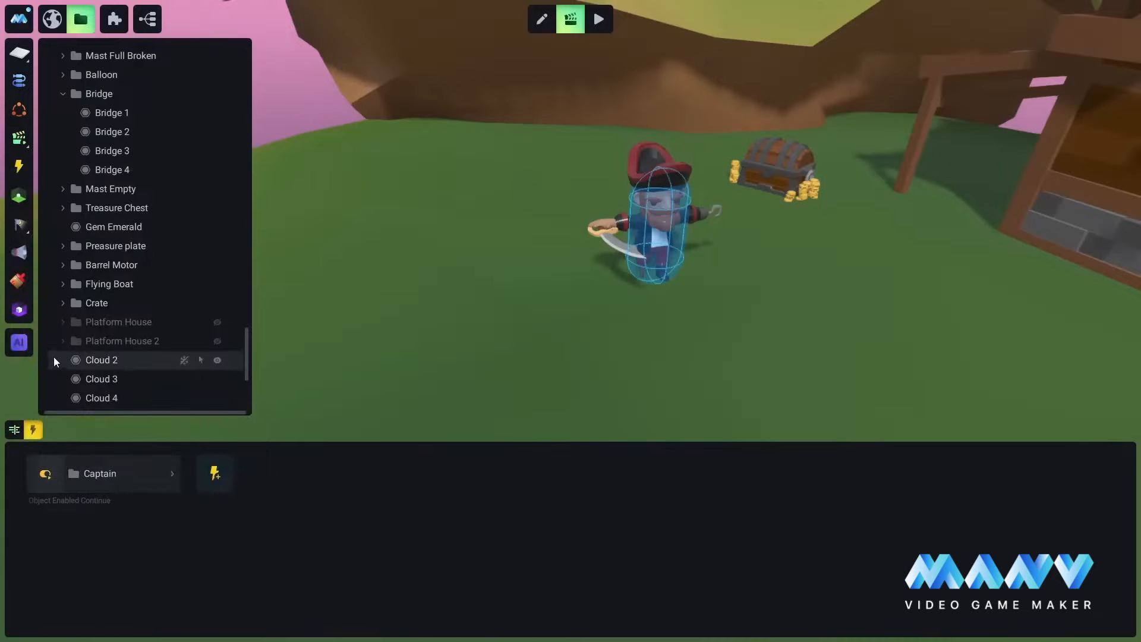
pyautogui.click(15, 430)
pyautogui.hotkey('ctrl', 's')
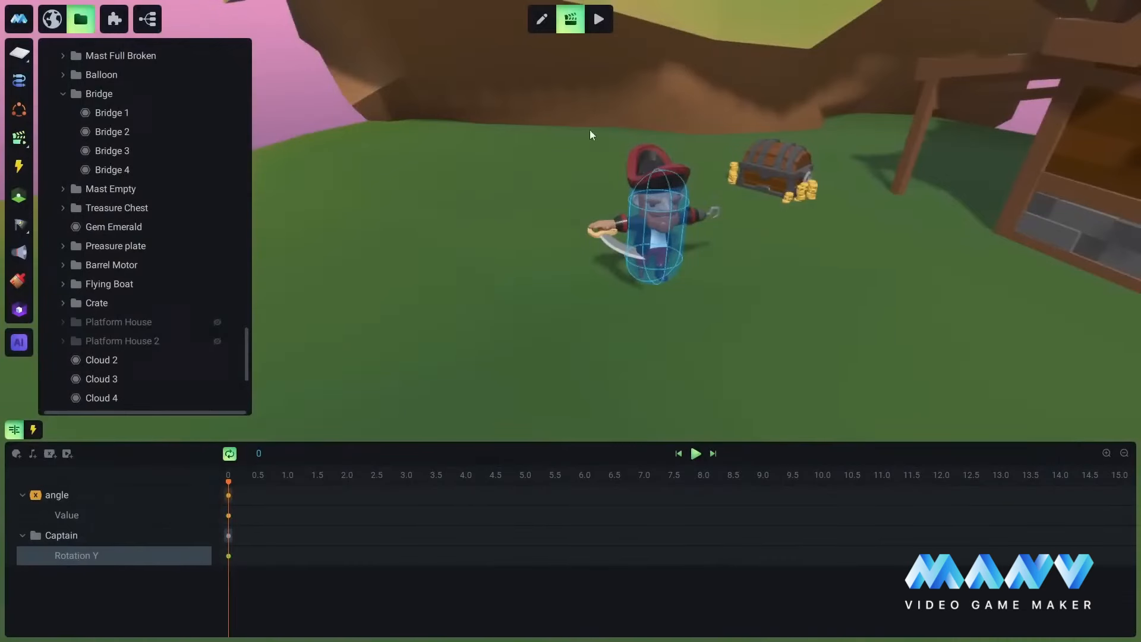
# - Play-test the game, moving the main character around the captain to check how it turns, and return to editing
pyautogui.click(598, 19)
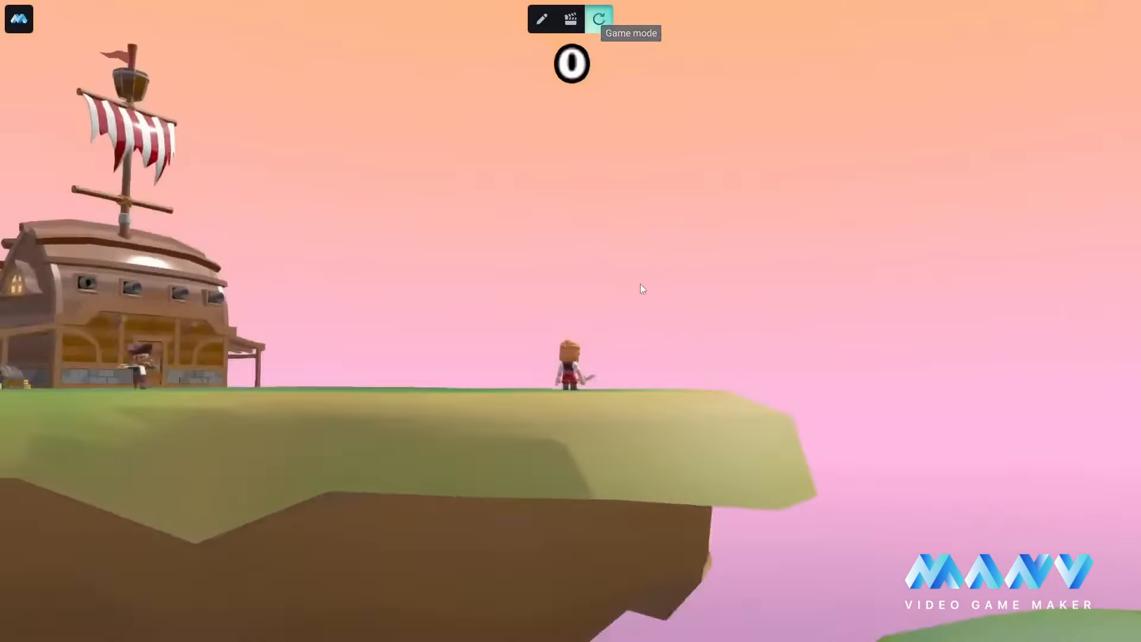
pyautogui.click(640, 284)
pyautogui.press('w')
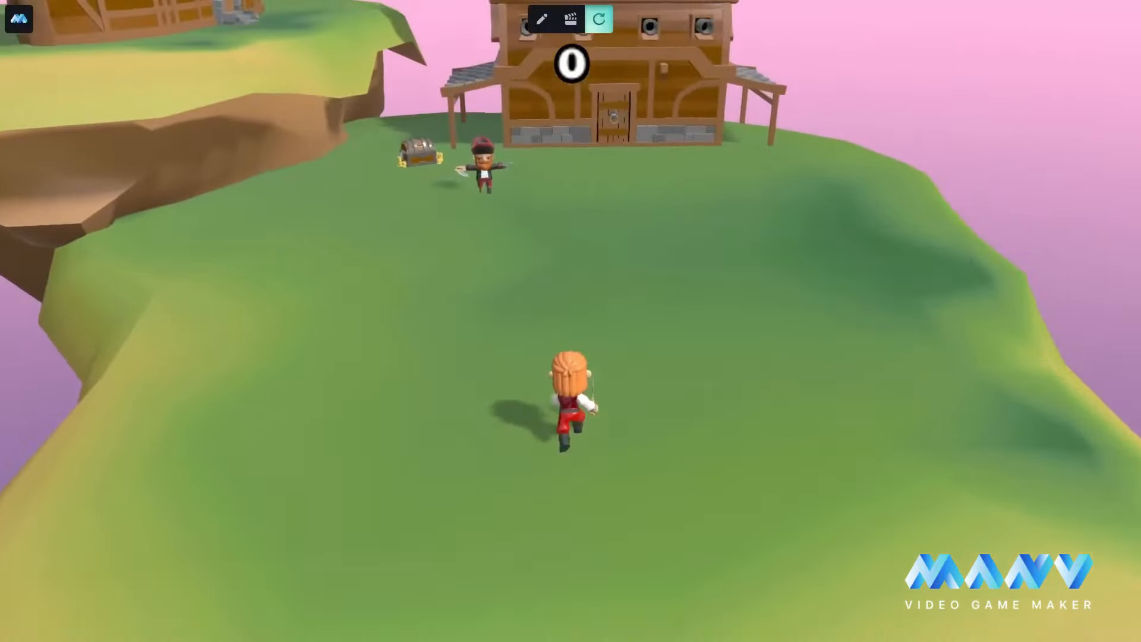
pyautogui.press('w')
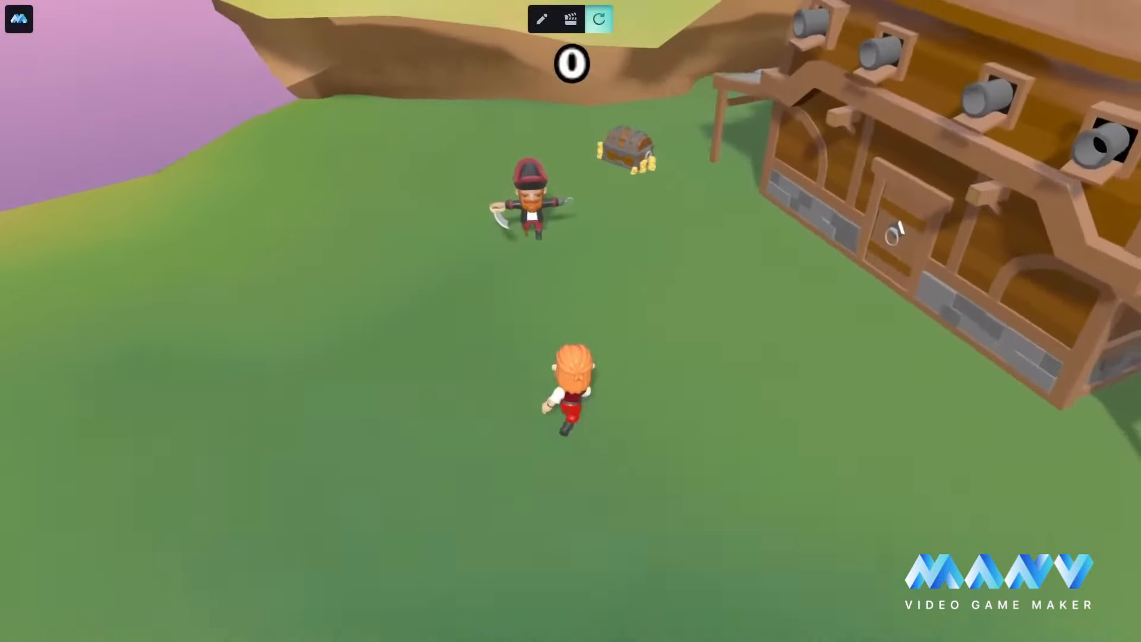
pyautogui.press('d')
pyautogui.press('a')
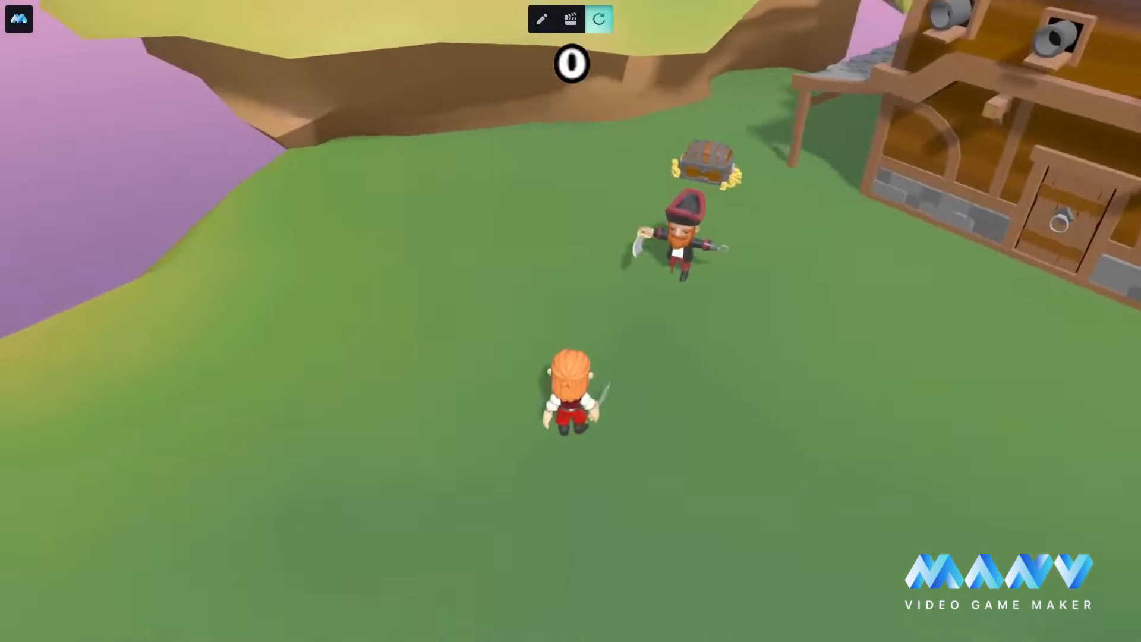
pyautogui.press('d')
pyautogui.press('w')
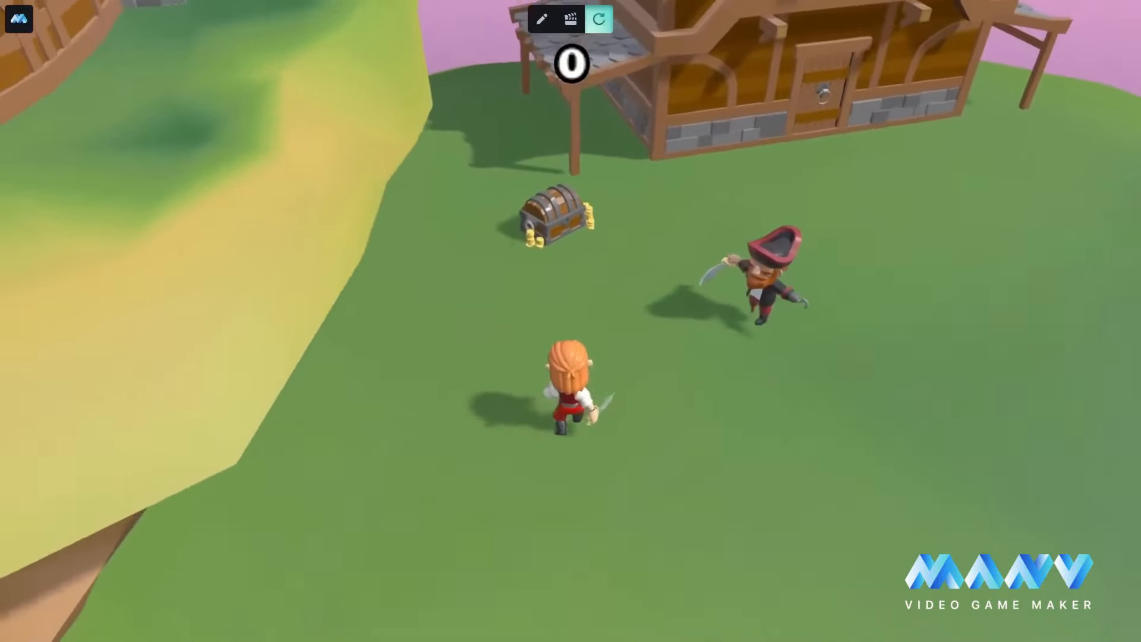
pyautogui.press('w')
pyautogui.press('a')
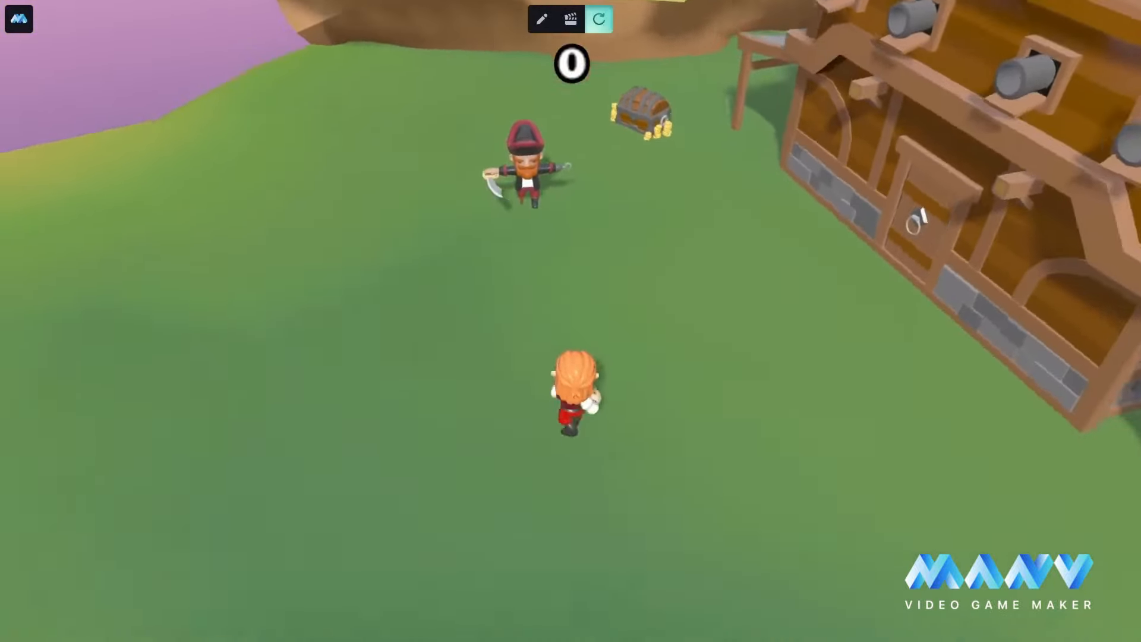
pyautogui.press('a')
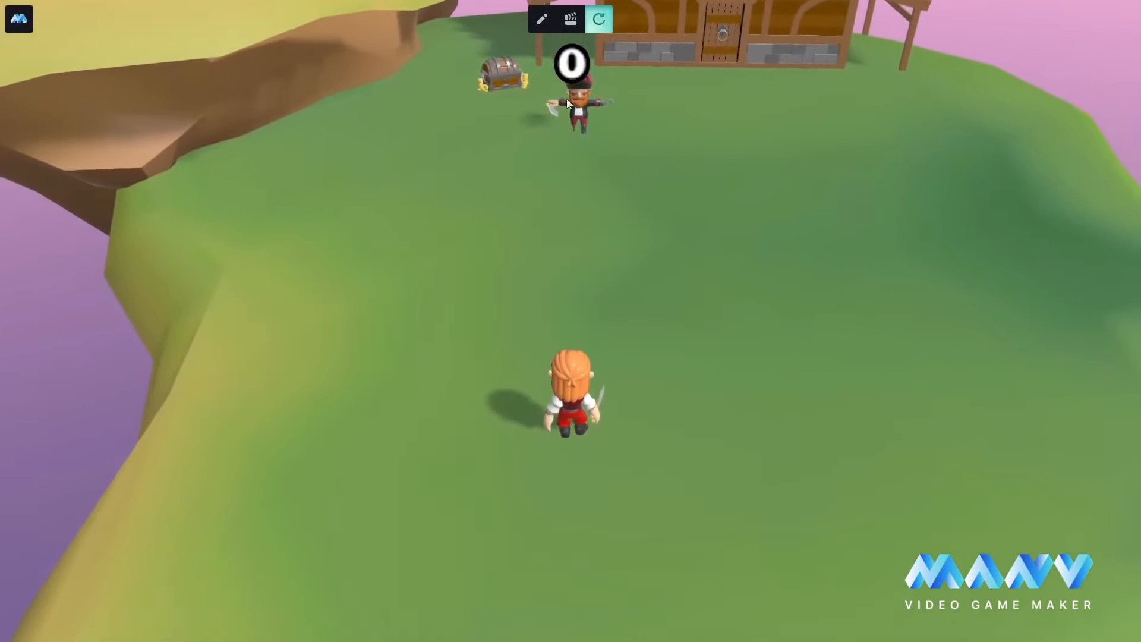
pyautogui.click(541, 19)
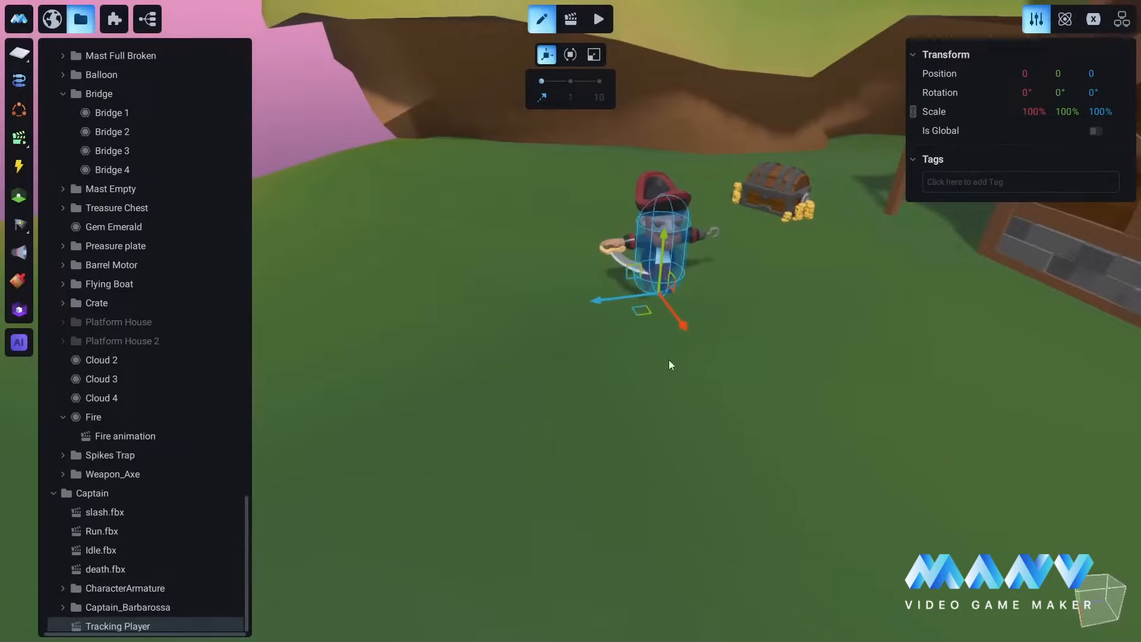
# - Create a new animation under the Captain object in animation mode
pyautogui.moveTo(669, 360); pyautogui.dragTo(872, 386, button='right')
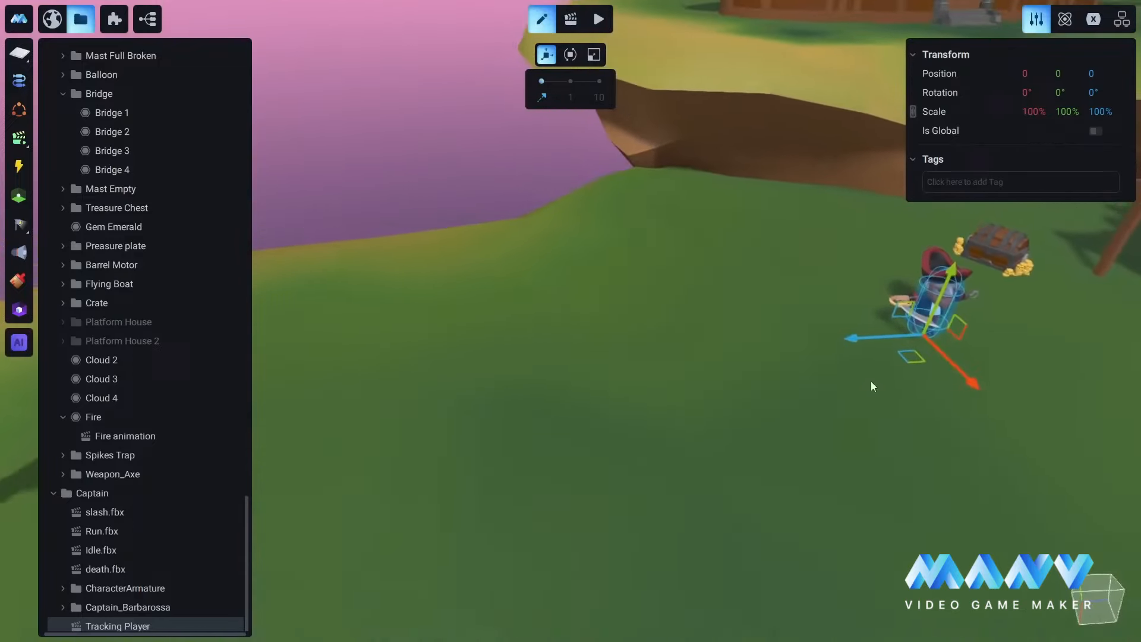
pyautogui.moveTo(601, 386); pyautogui.dragTo(794, 336, button='right')
pyautogui.click(570, 20)
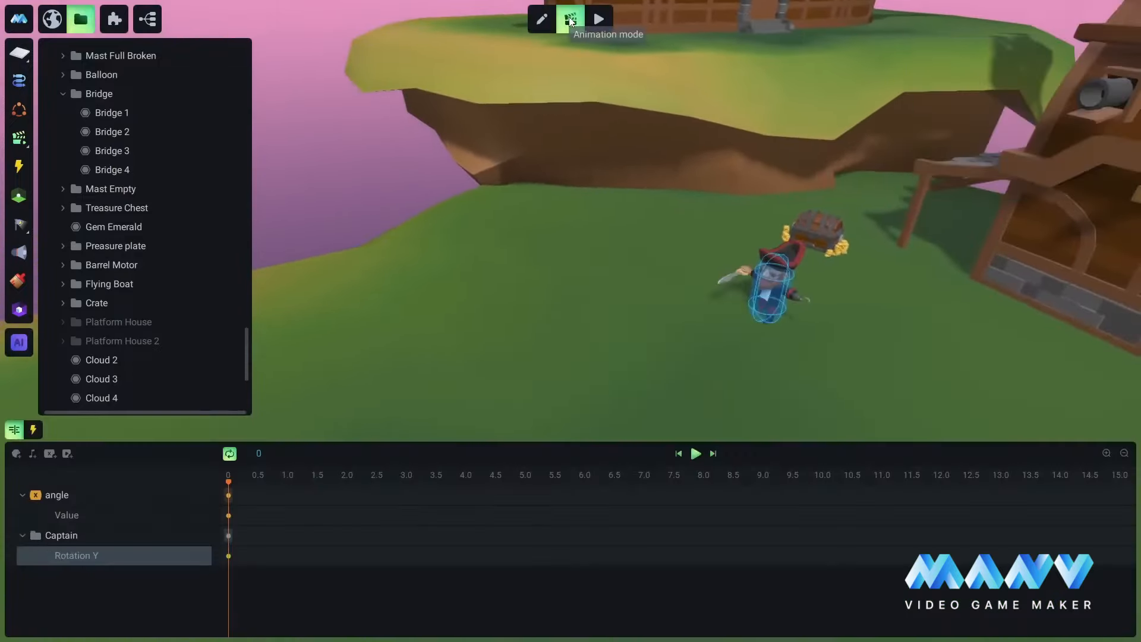
pyautogui.scroll(-4, 155, 276)
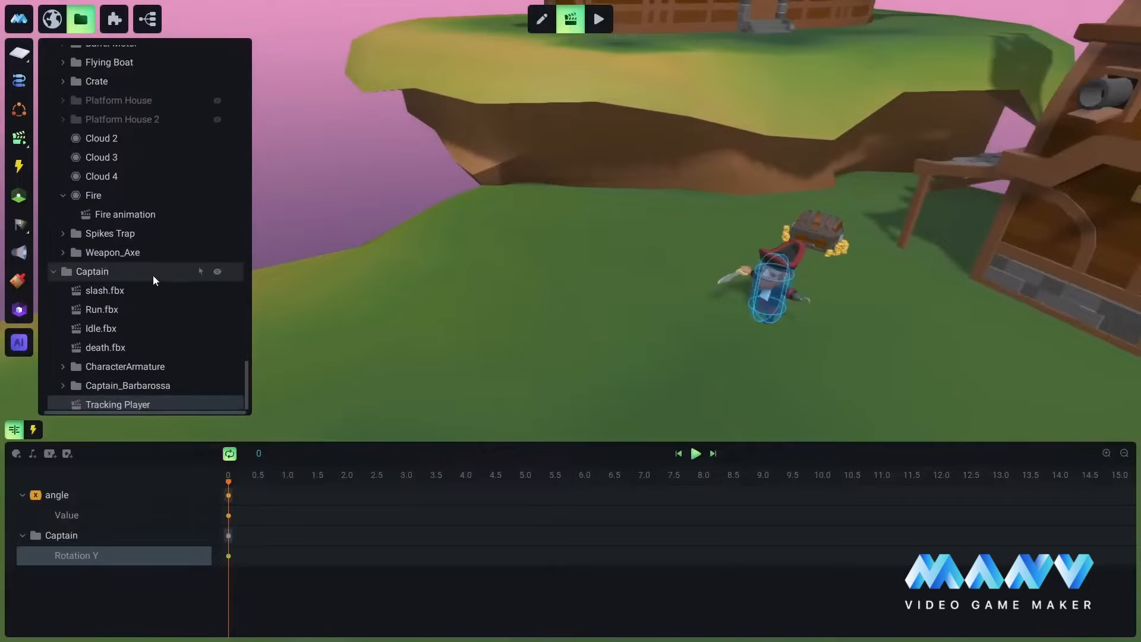
pyautogui.rightClick(105, 269)
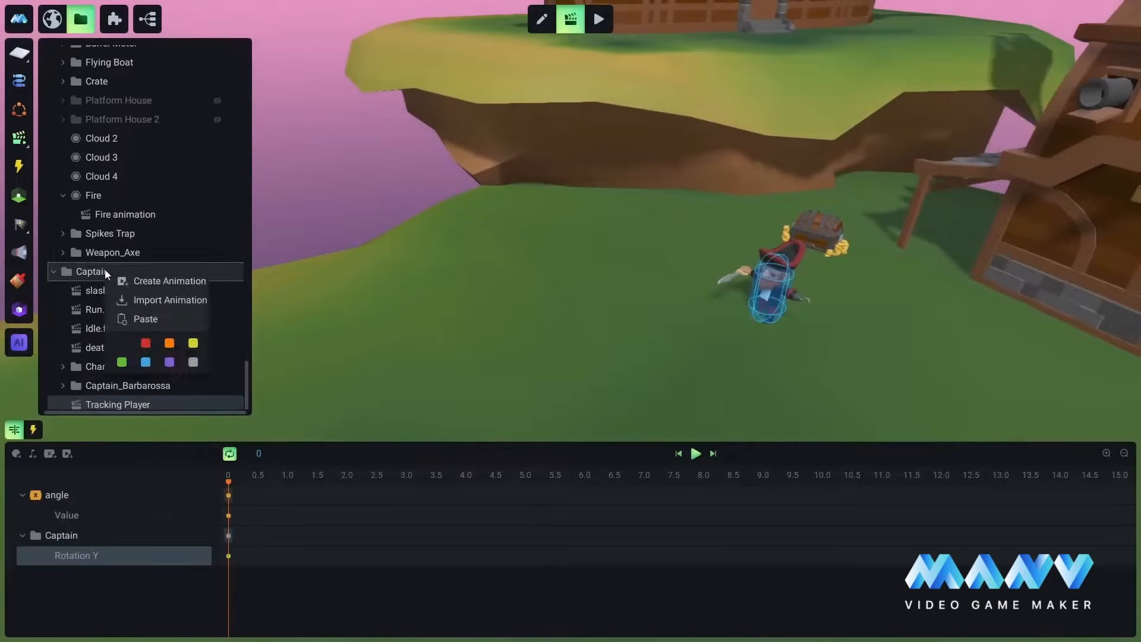
pyautogui.click(165, 281)
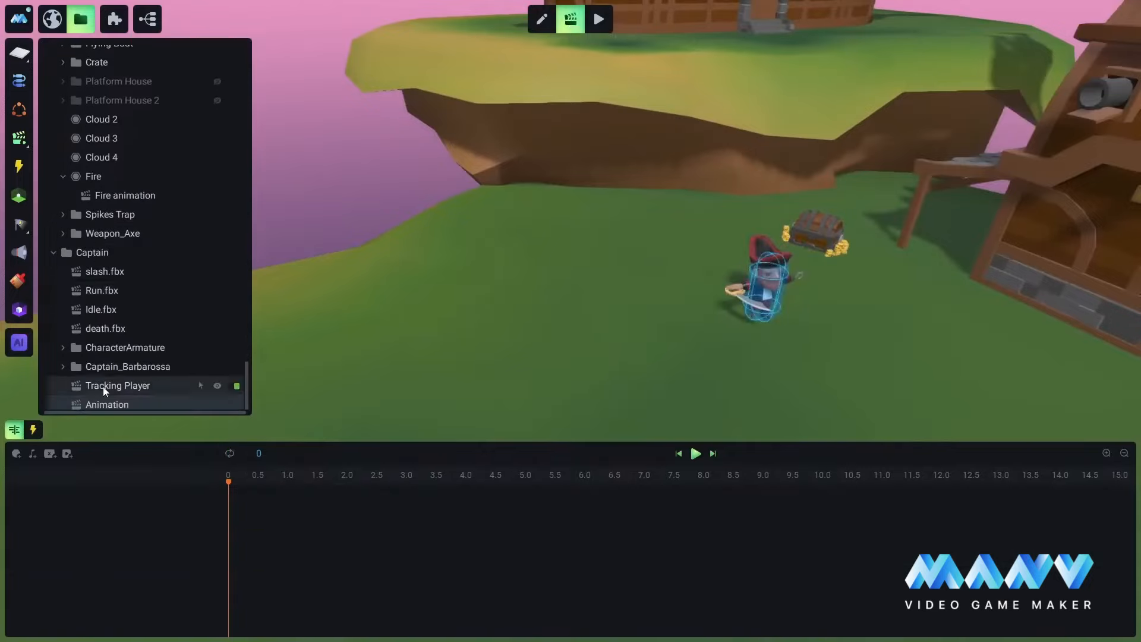
# - Rename Captain's new animation as "Moving towards player"
pyautogui.rightClick(113, 403)
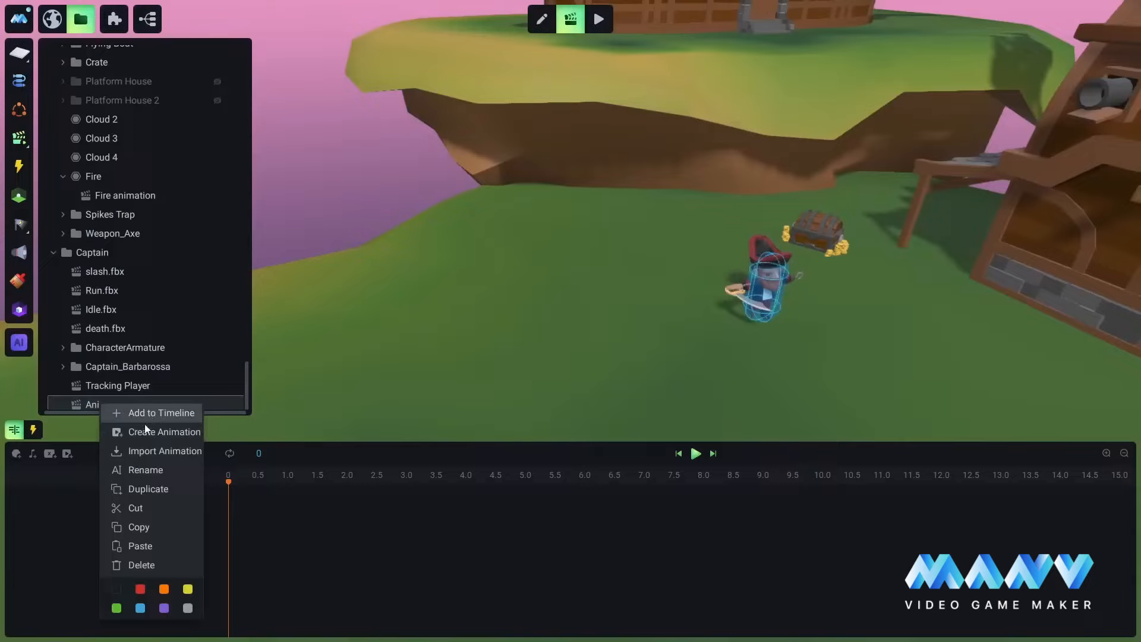
pyautogui.click(146, 469)
pyautogui.write('M')
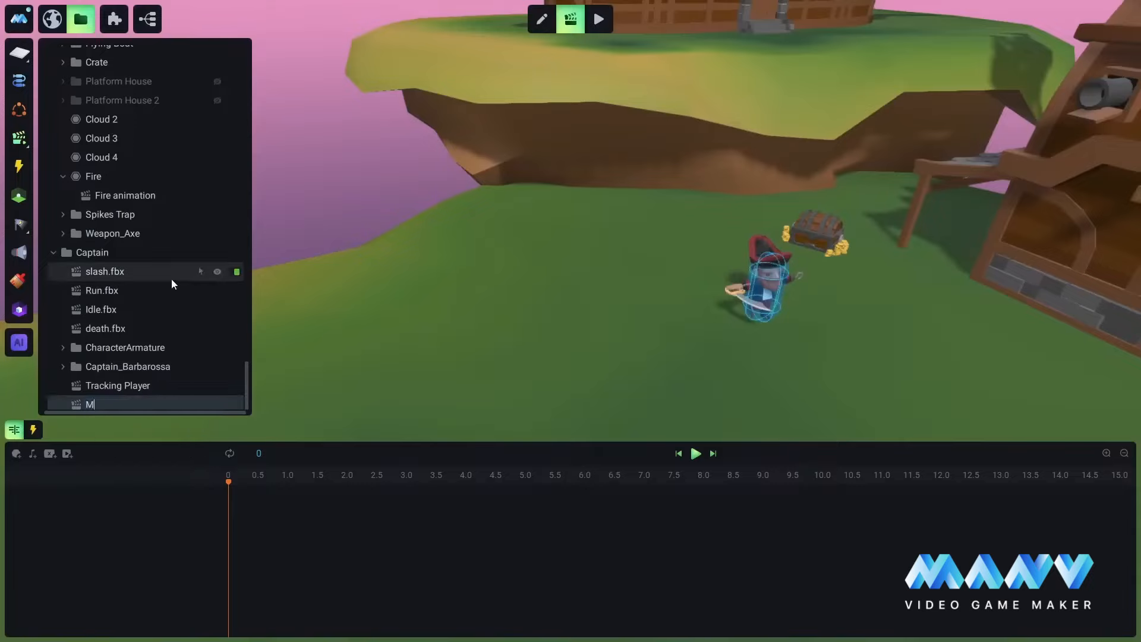
pyautogui.write('oving towards playte')
pyautogui.press('BackSpace')
pyautogui.press('BackSpace')
pyautogui.write('t')
pyautogui.press('BackSpace')
pyautogui.write('er')
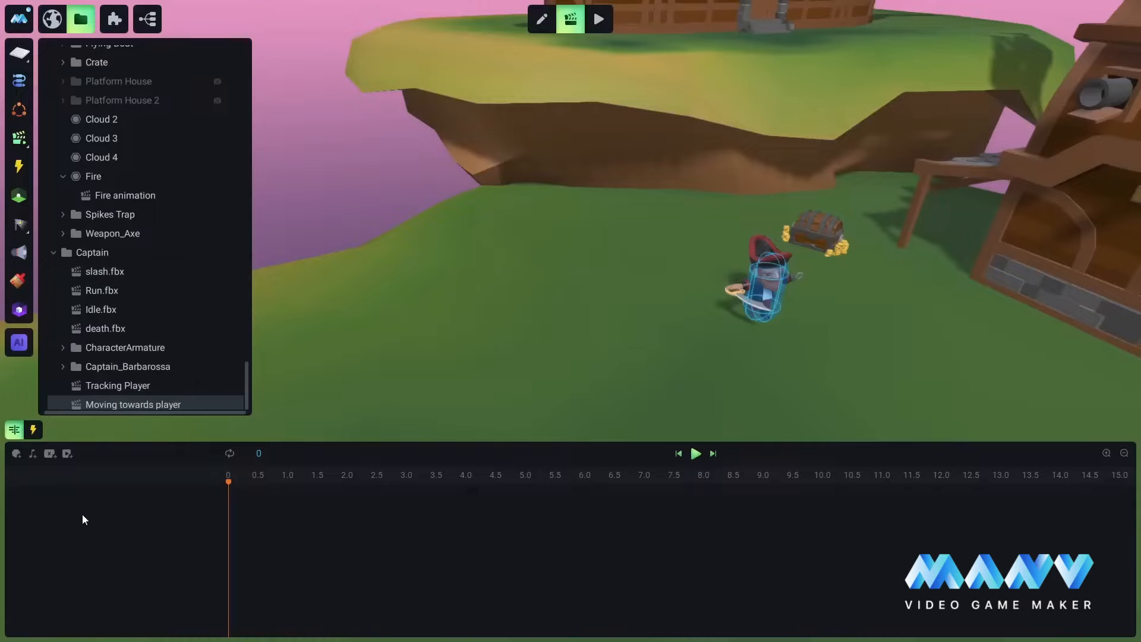
# - Create a Number variable named angle in the Moving towards player timeline
pyautogui.click(49, 455)
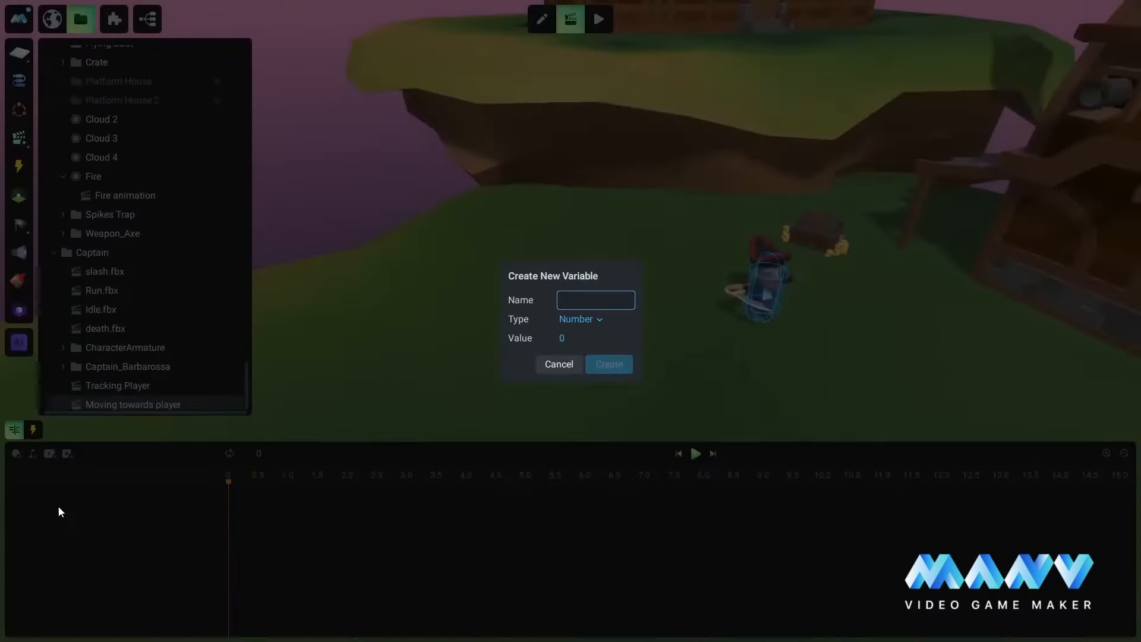
pyautogui.write('angle')
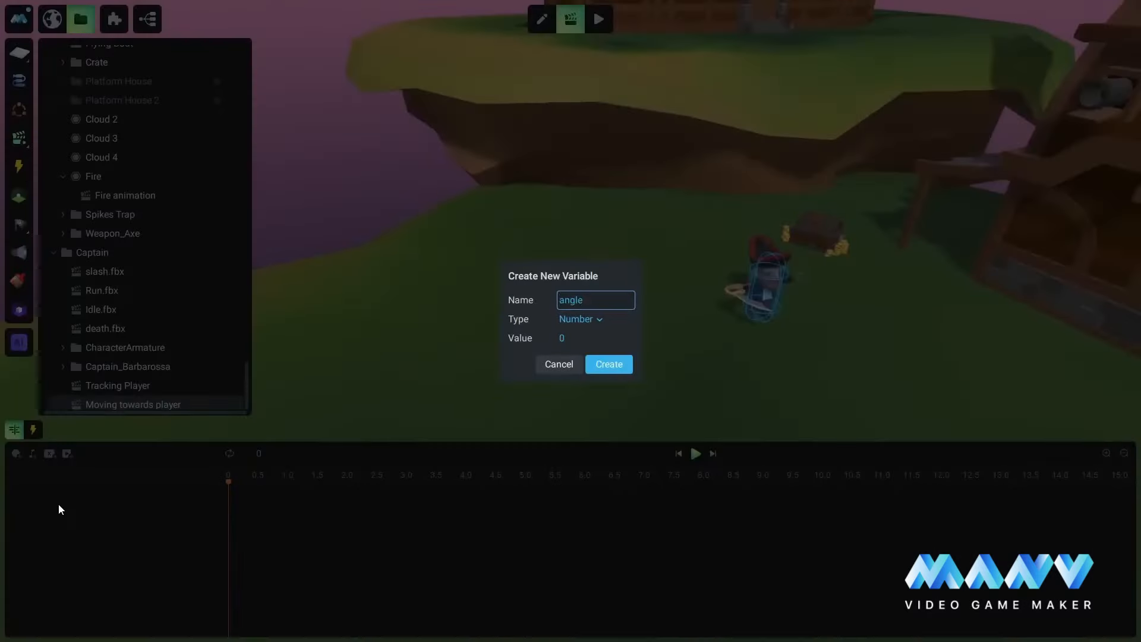
pyautogui.press('Return')
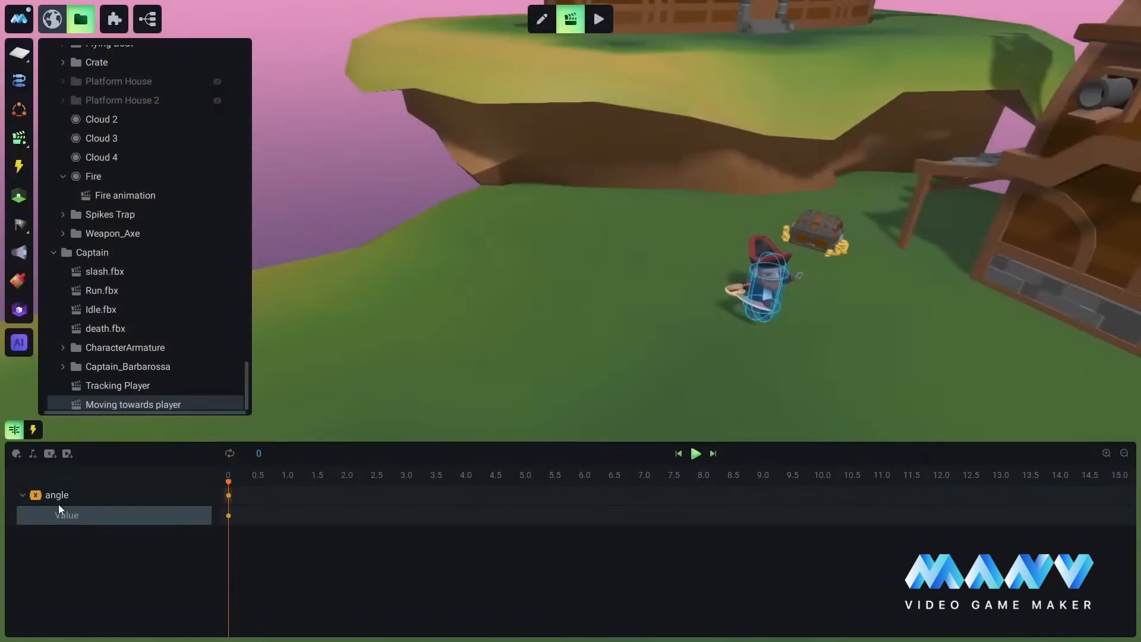
# - Set the angle keyframe at 0 to getAngleToObjectY with Captain, MainCharacter and 180 as arguments, and save the project
pyautogui.click(229, 515)
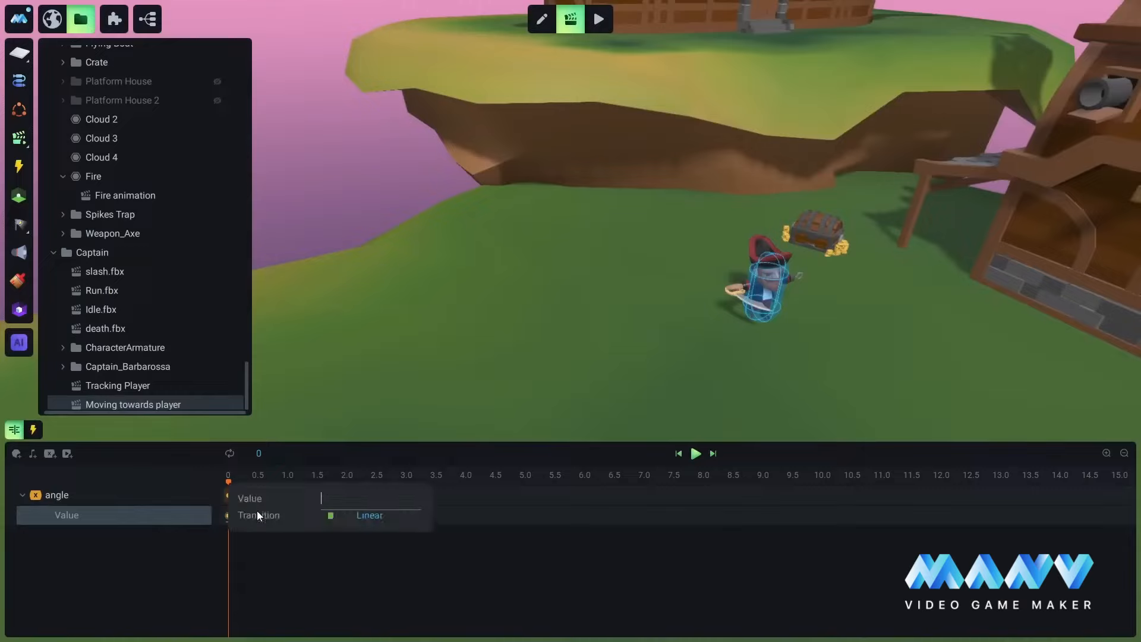
pyautogui.write('getang')
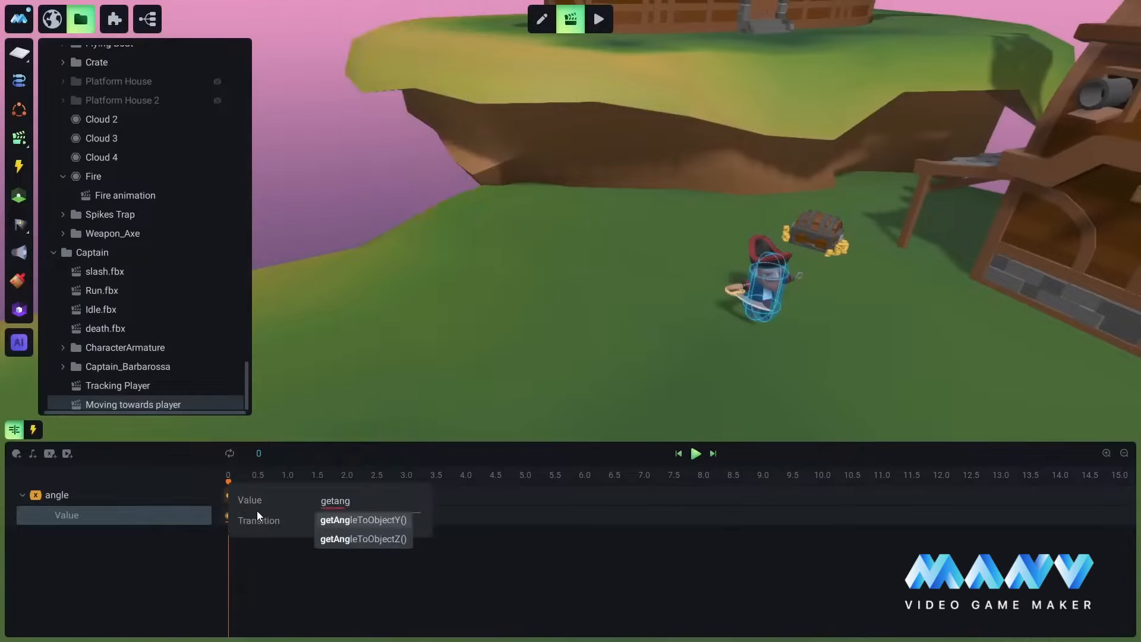
pyautogui.click(379, 520)
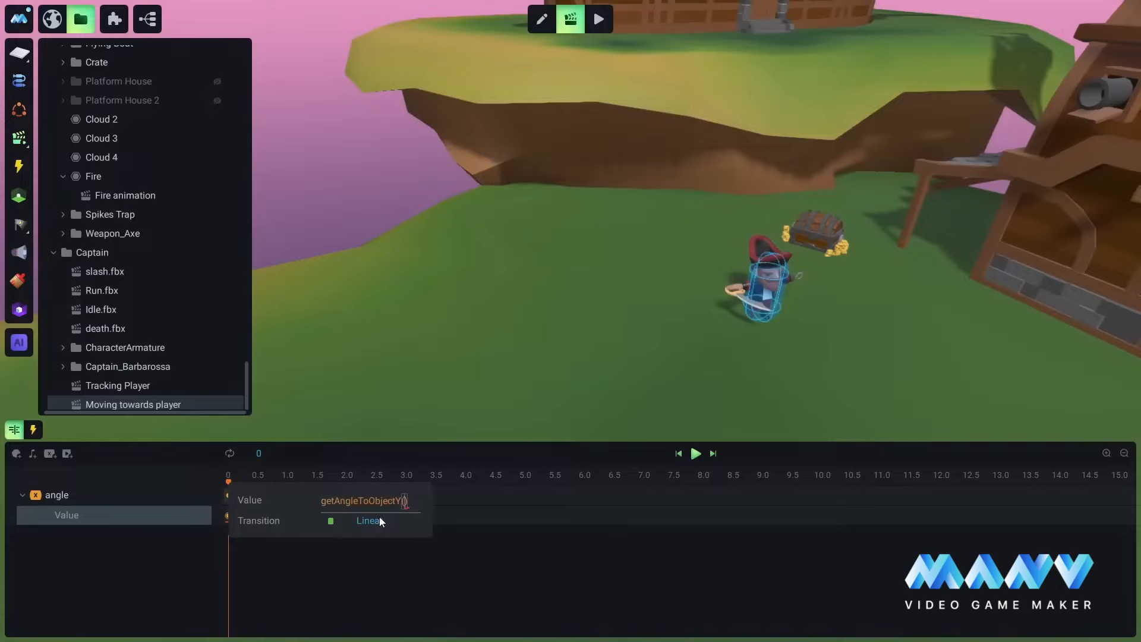
pyautogui.write('${')
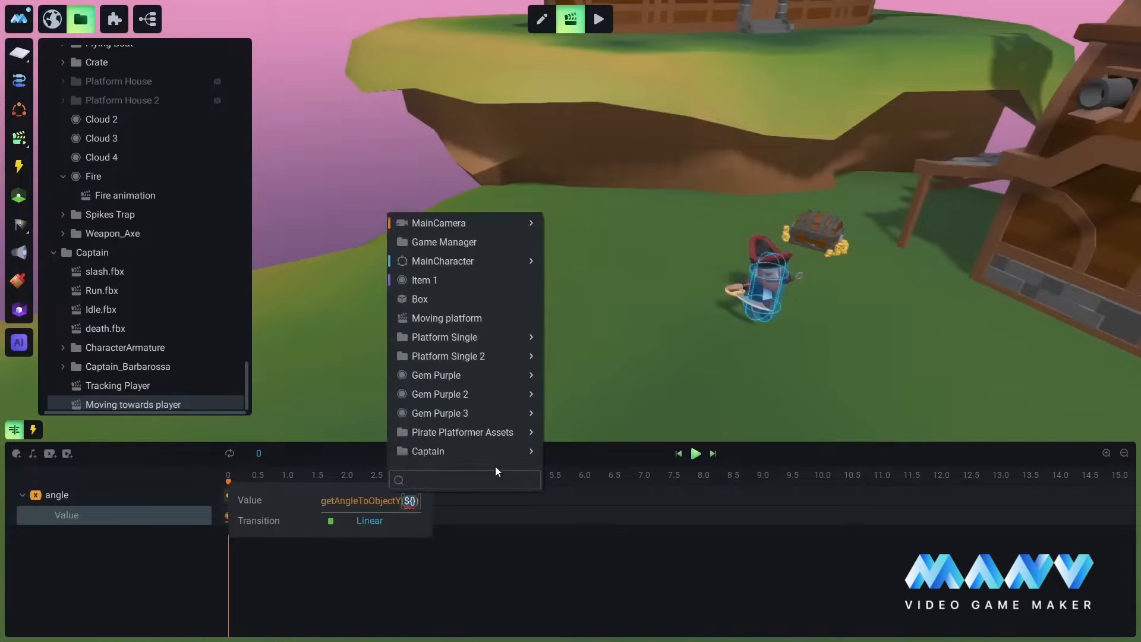
pyautogui.moveTo(464, 376)
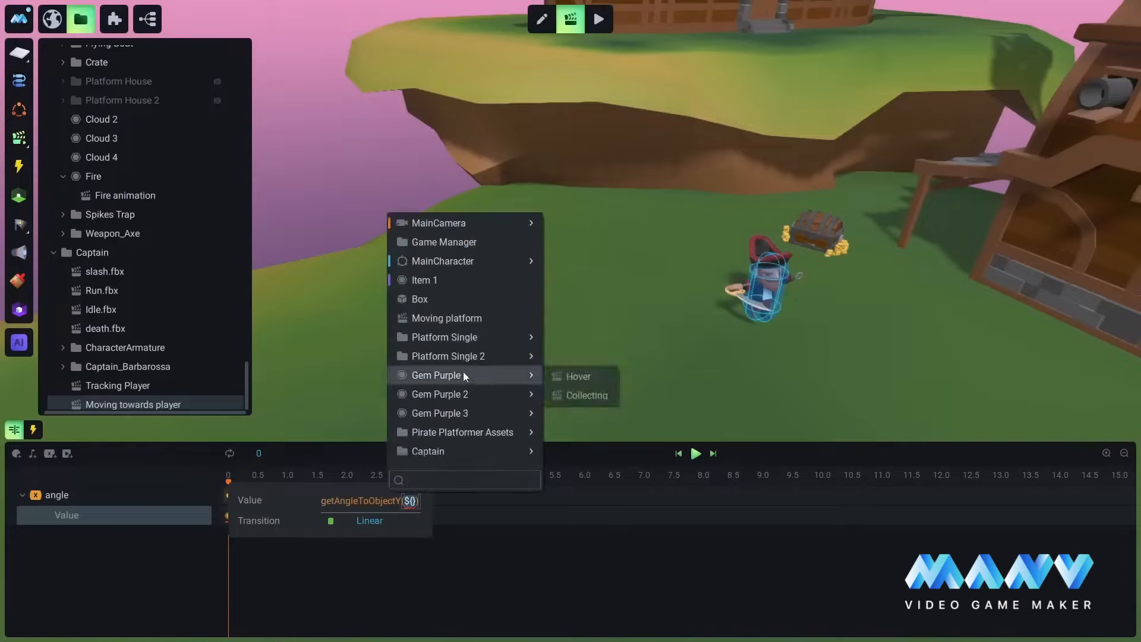
pyautogui.click(435, 450)
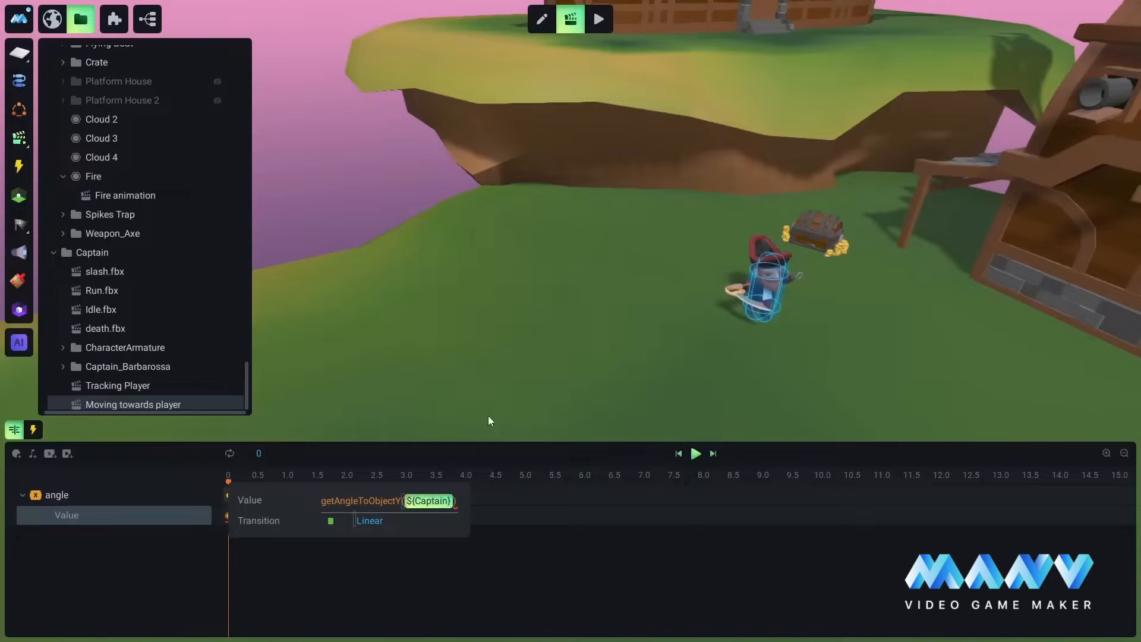
pyautogui.write(',${')
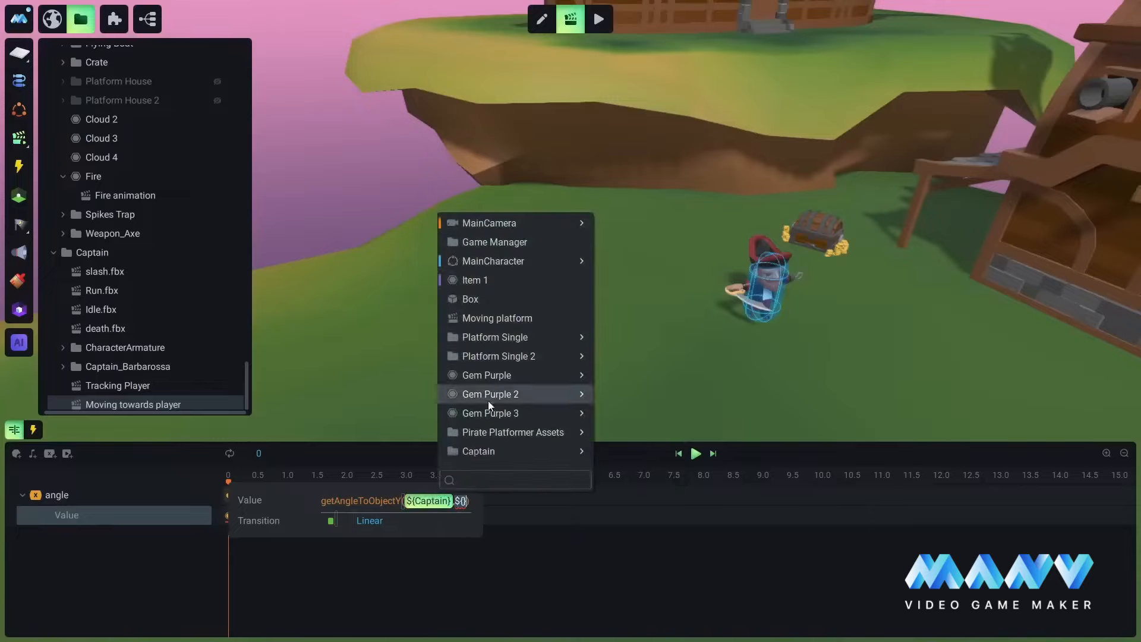
pyautogui.click(500, 262)
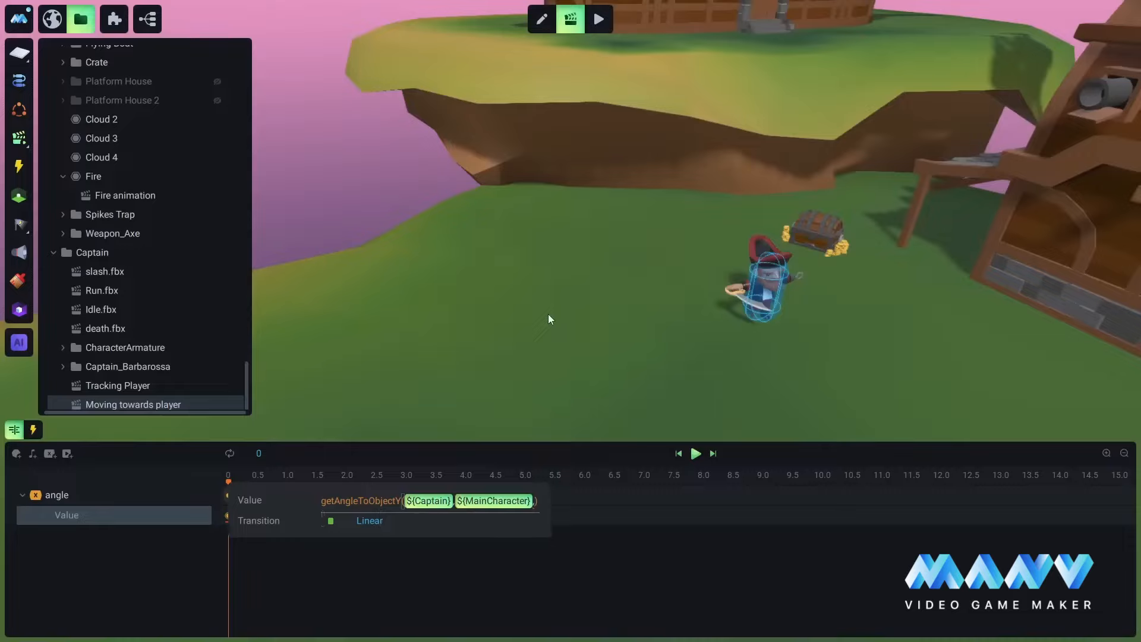
pyautogui.write('180')
pyautogui.press('Return')
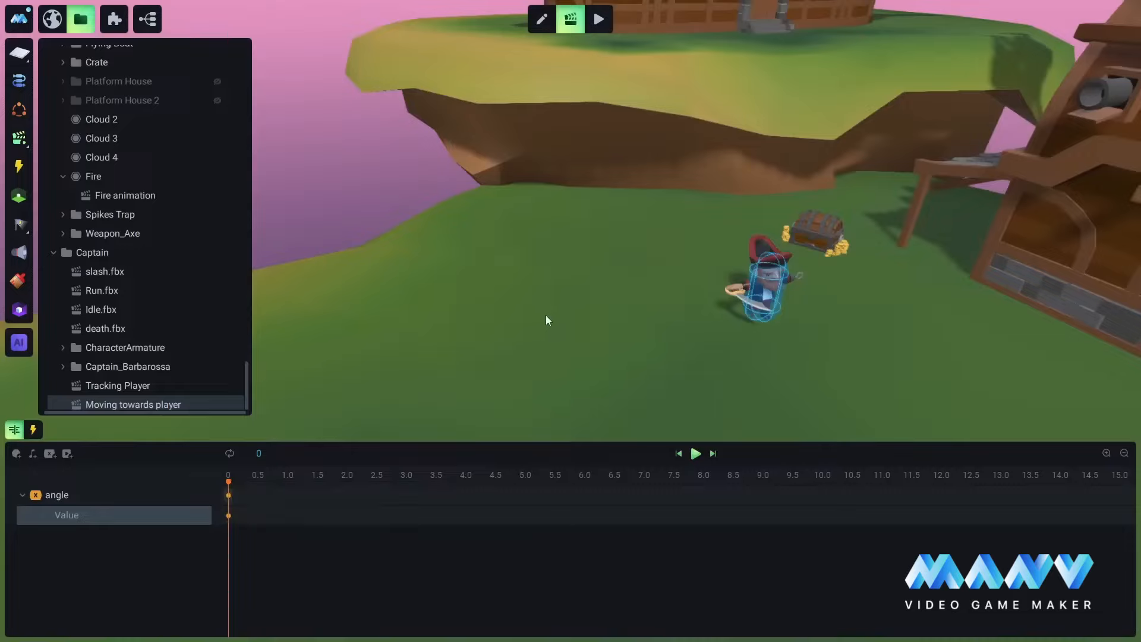
pyautogui.hotkey('ctrl', 's')
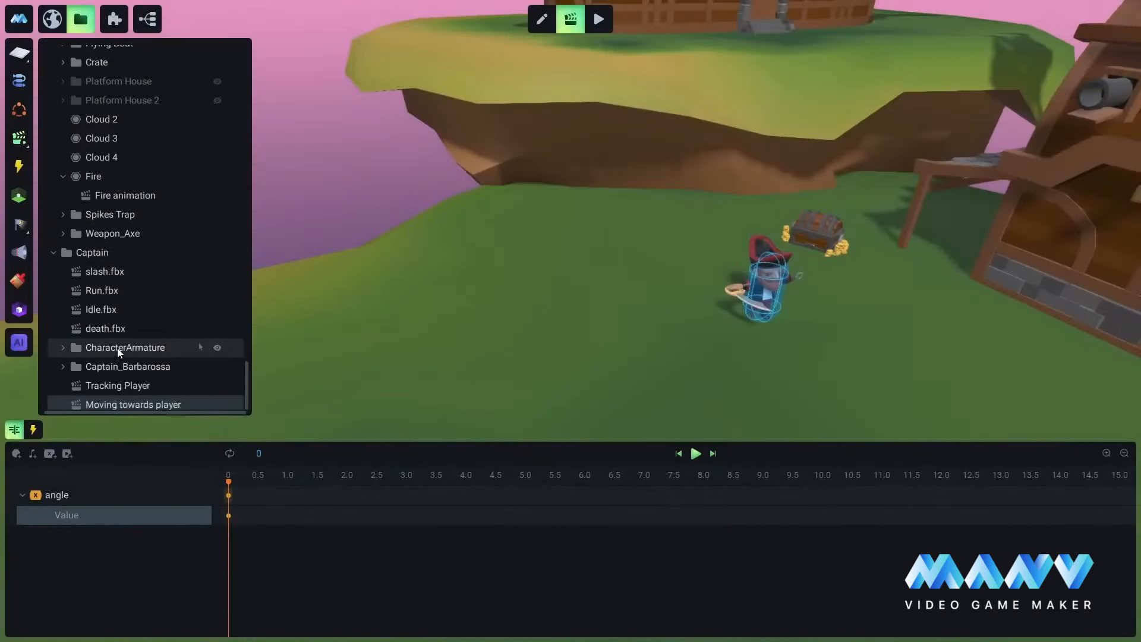
# - Add the Captain object to the Moving towards player timeline
pyautogui.rightClick(100, 252)
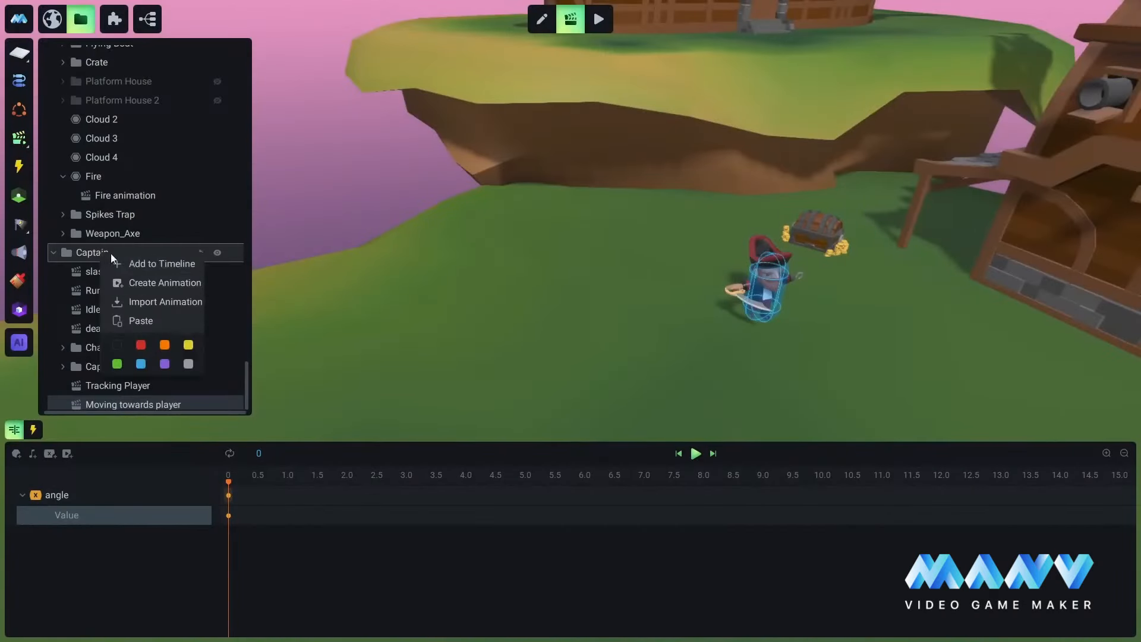
pyautogui.click(158, 266)
pyautogui.click(154, 542)
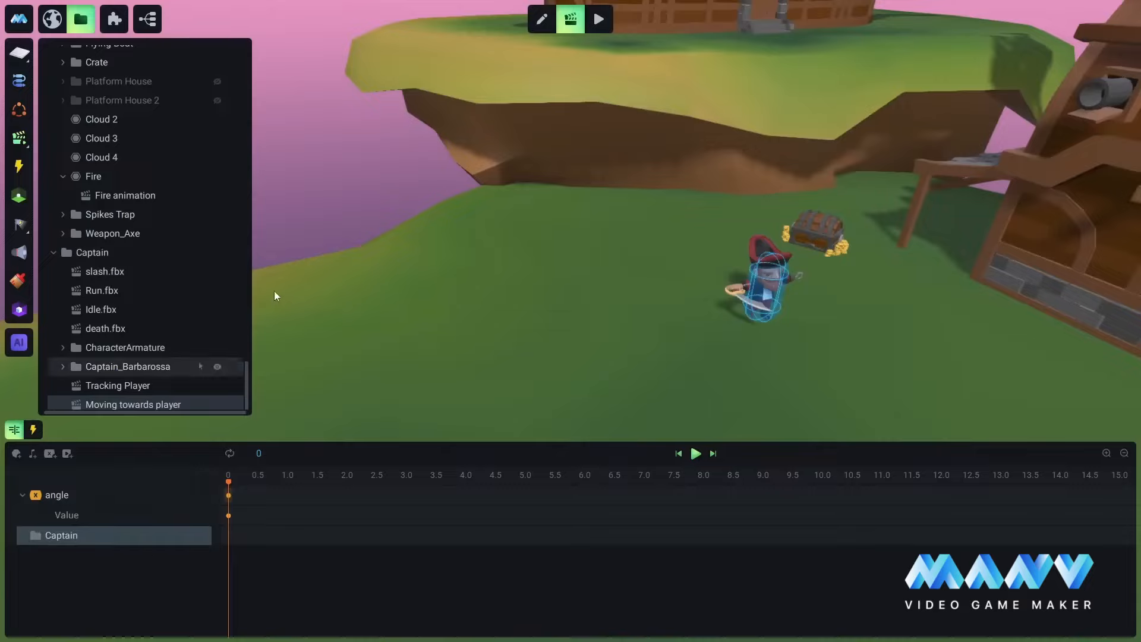
# - Add a Position X property track to Captain in the Moving towards player timeline
pyautogui.moveTo(767, 214); pyautogui.dragTo(879, 241, button='right')
pyautogui.moveTo(800, 245); pyautogui.dragTo(718, 220, button='right')
pyautogui.scroll(-1, 908, 224)
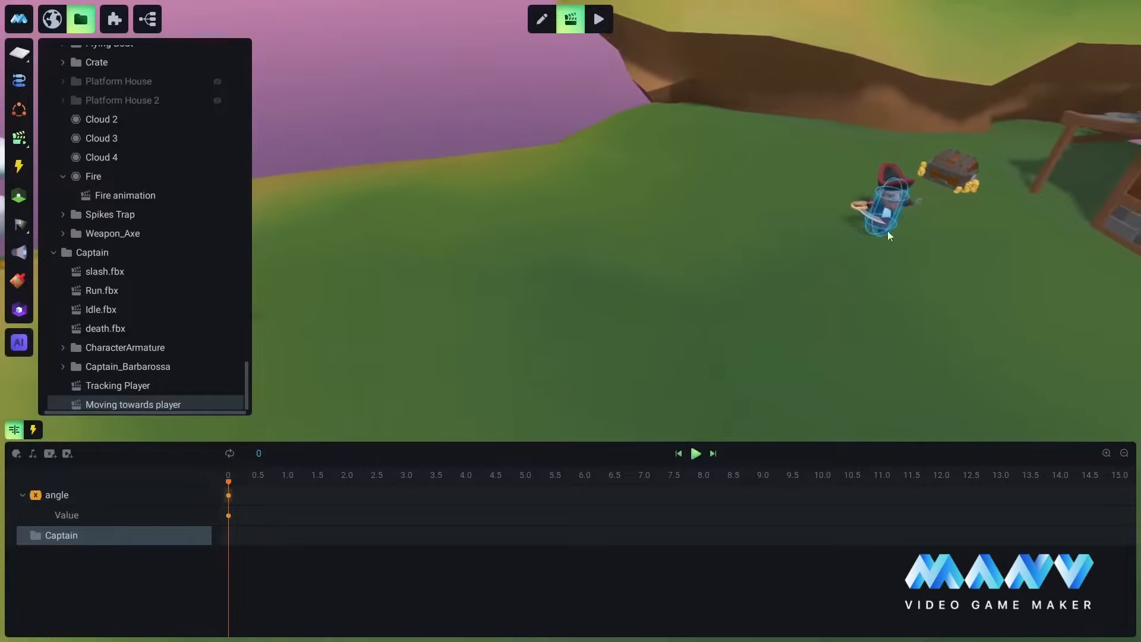
pyautogui.scroll(-2, 886, 230)
pyautogui.scroll(1, 562, 266)
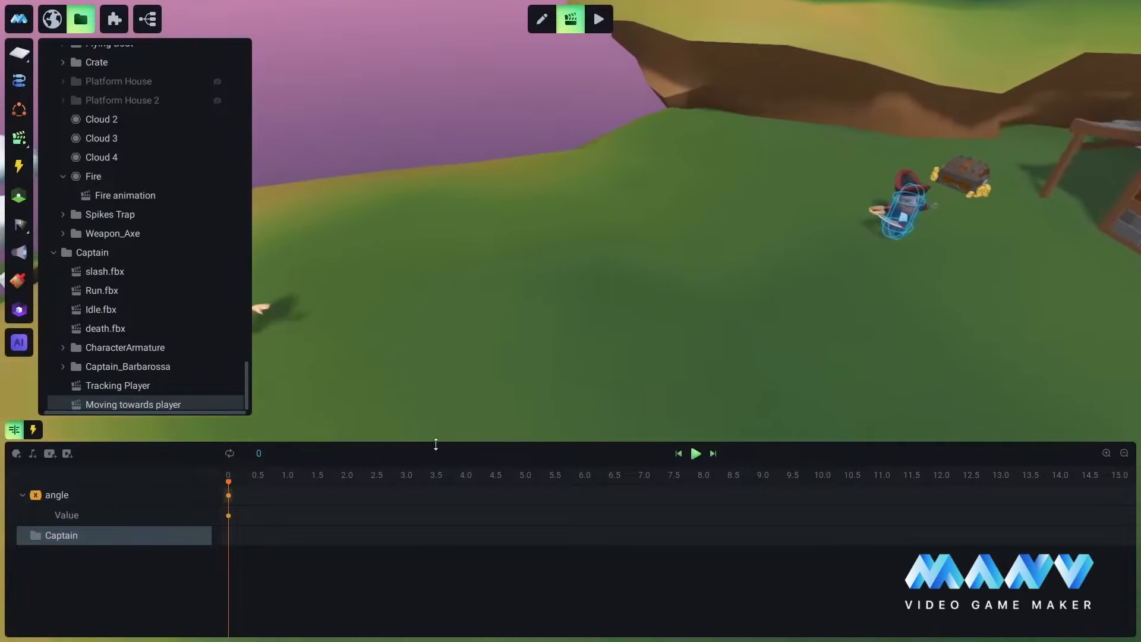
pyautogui.click(184, 533)
pyautogui.moveTo(212, 460)
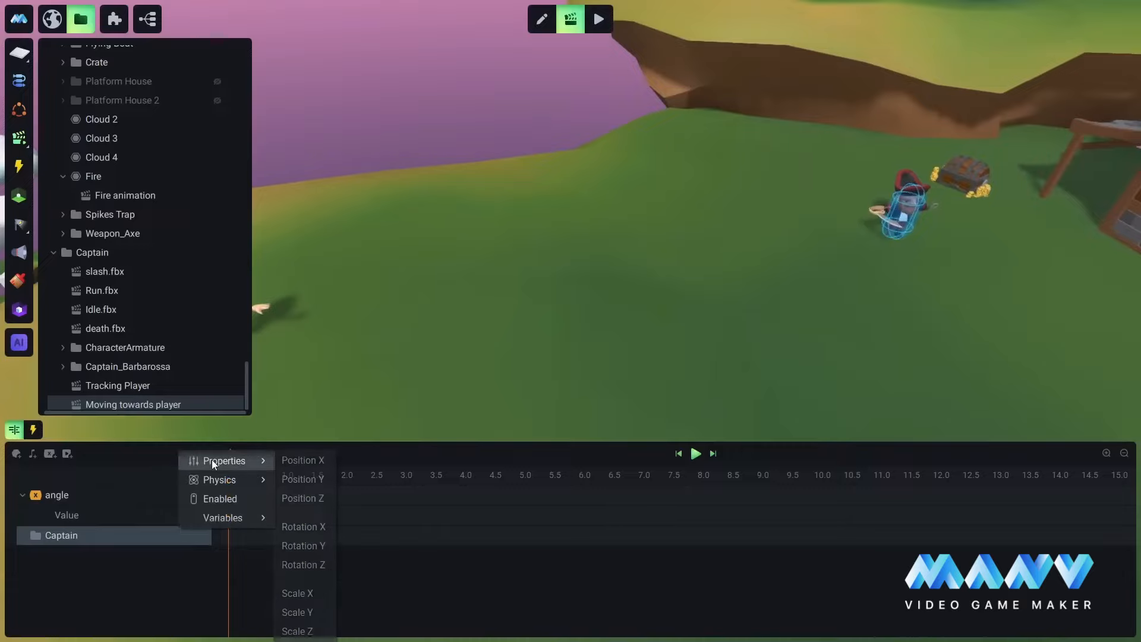
pyautogui.click(301, 460)
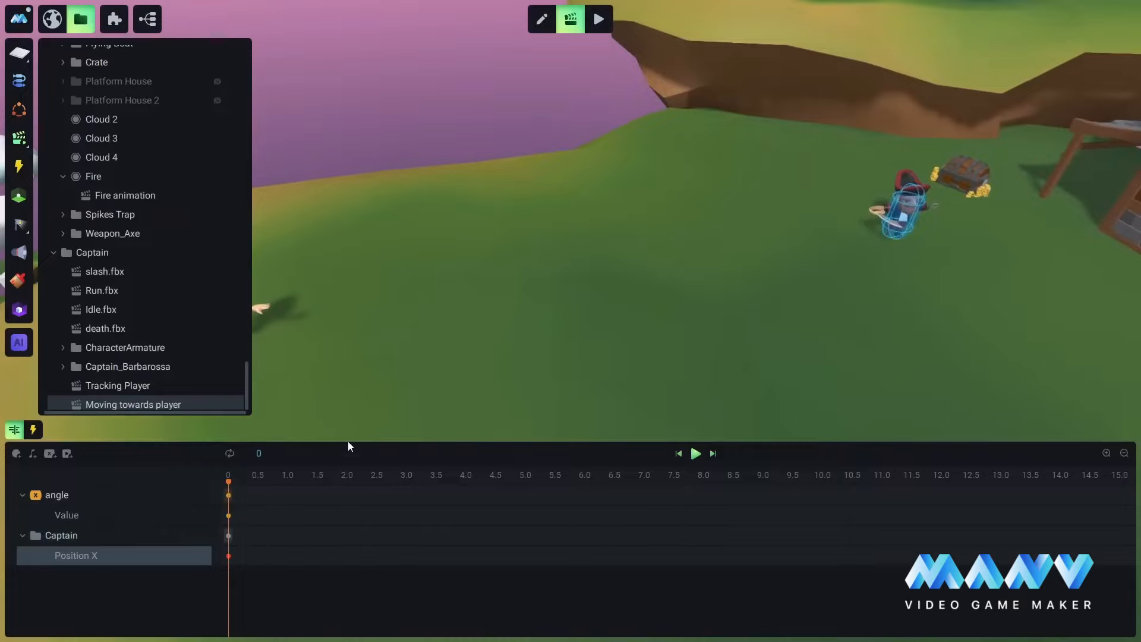
# - Add a Position Z property track to Captain in the Moving towards player timeline
pyautogui.click(185, 534)
pyautogui.moveTo(237, 460)
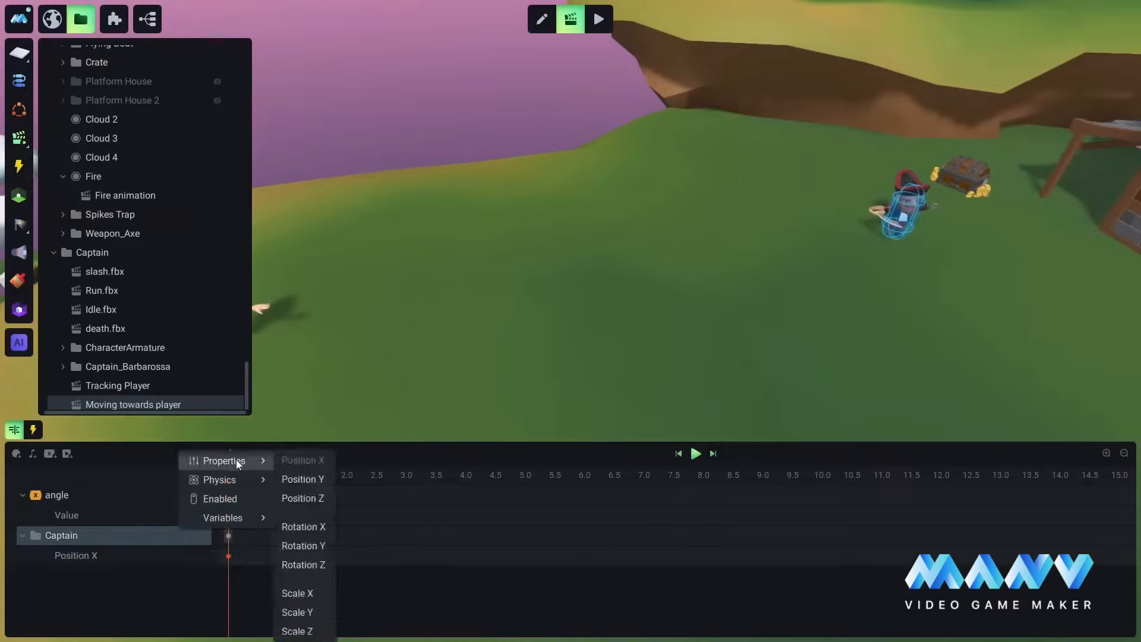
pyautogui.click(306, 498)
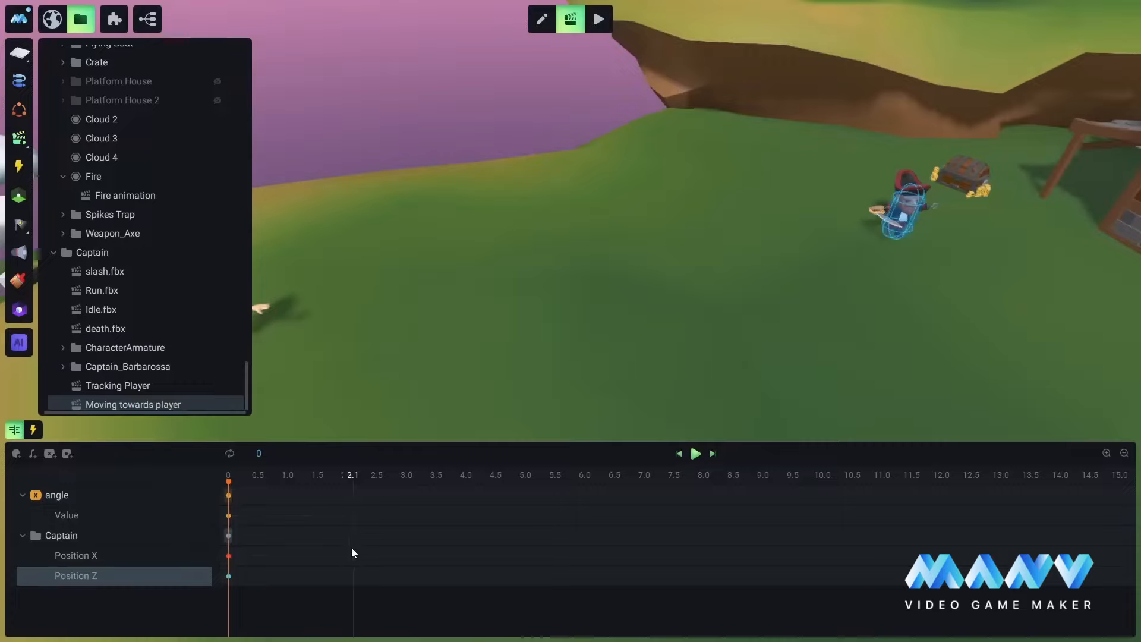
# - Add a Captain Position X keyframe at 0.5 and start its expression as origin + cos(ang)
pyautogui.doubleClick(255, 556)
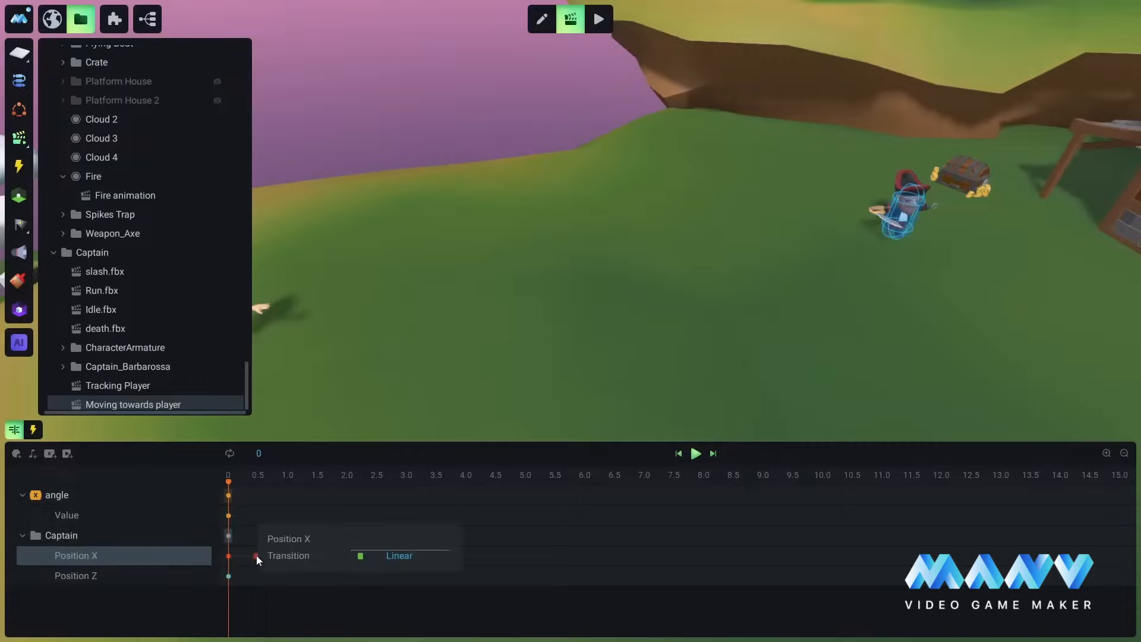
pyautogui.write('origin')
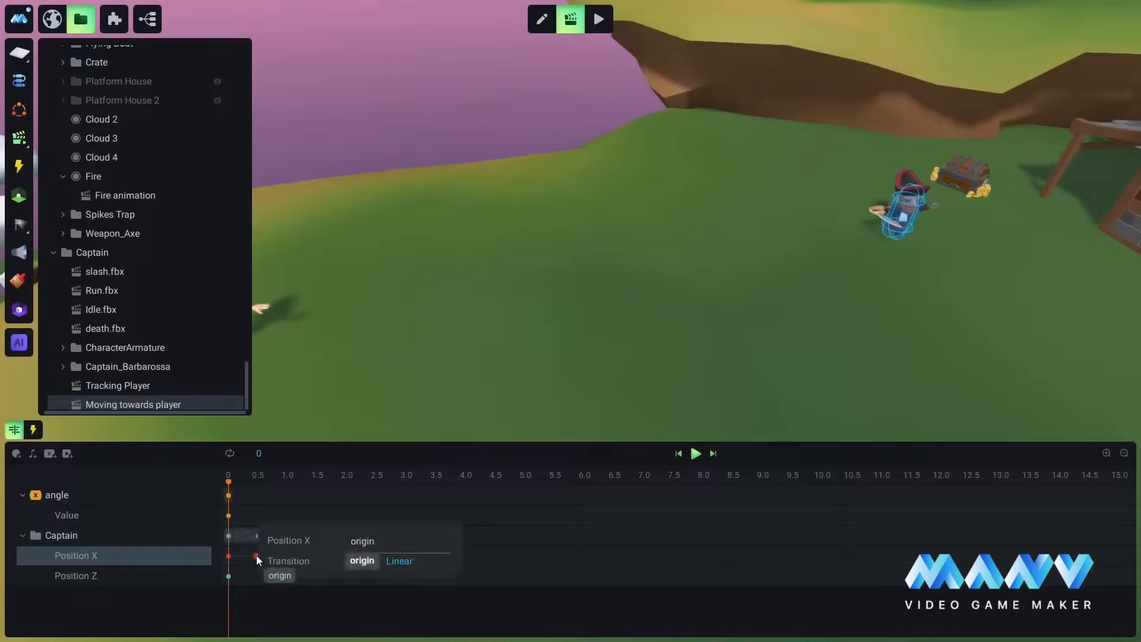
pyautogui.write(' +')
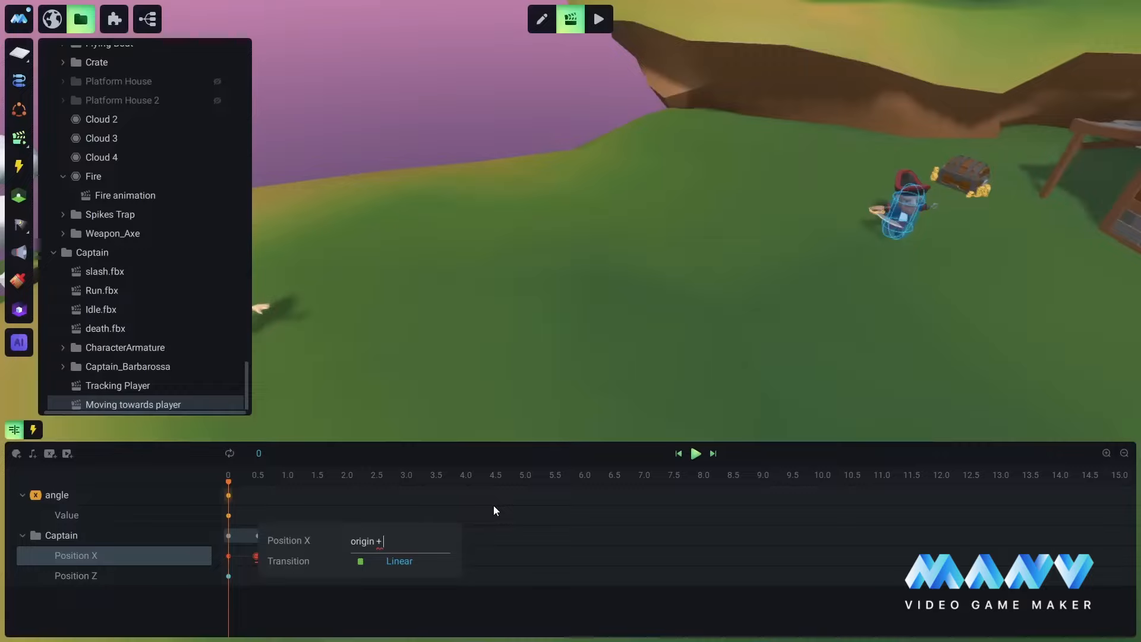
pyautogui.write('()')
pyautogui.press('BackSpace')
pyautogui.write('cosin')
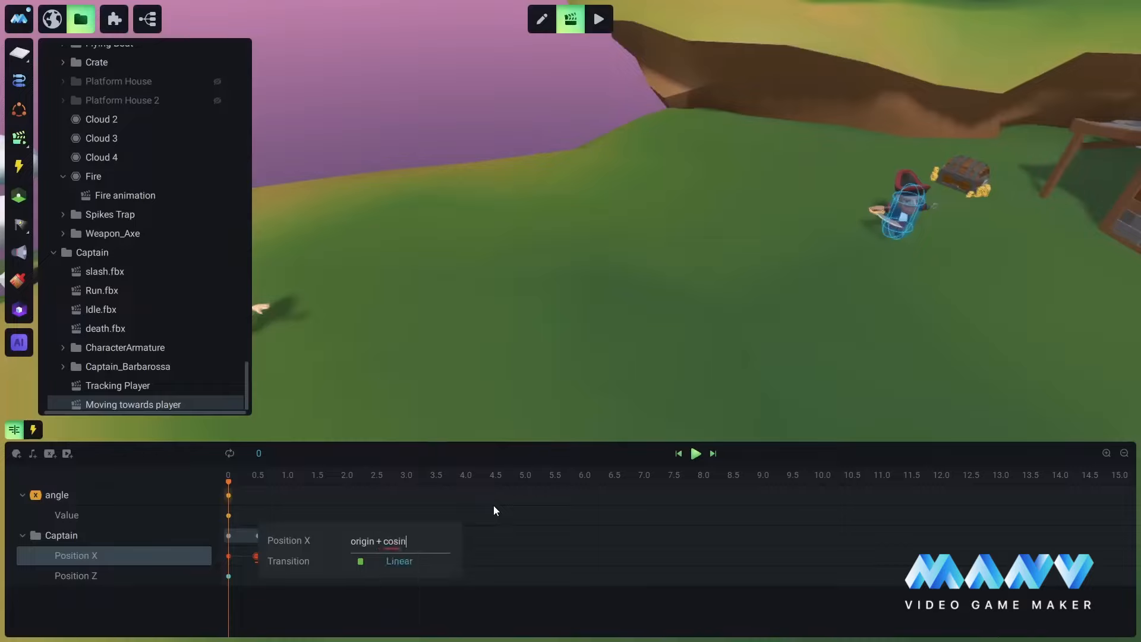
pyautogui.press('BackSpace')
pyautogui.write('(angle')
pyautogui.press('BackSpace')
pyautogui.press('BackSpace')
pyautogui.click(106, 386)
pyautogui.click(110, 404)
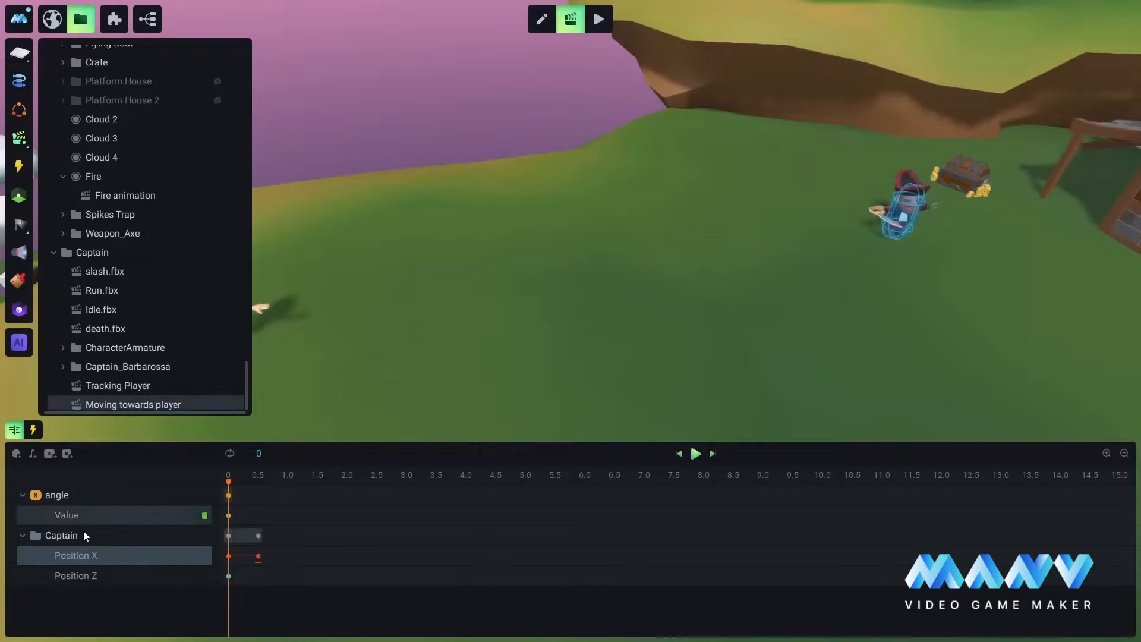
# - Complete the Position X keyframe expression at 0.5 as origin + cos(angle * pi / 180) * 1.2, using the angle variable
pyautogui.click(258, 557)
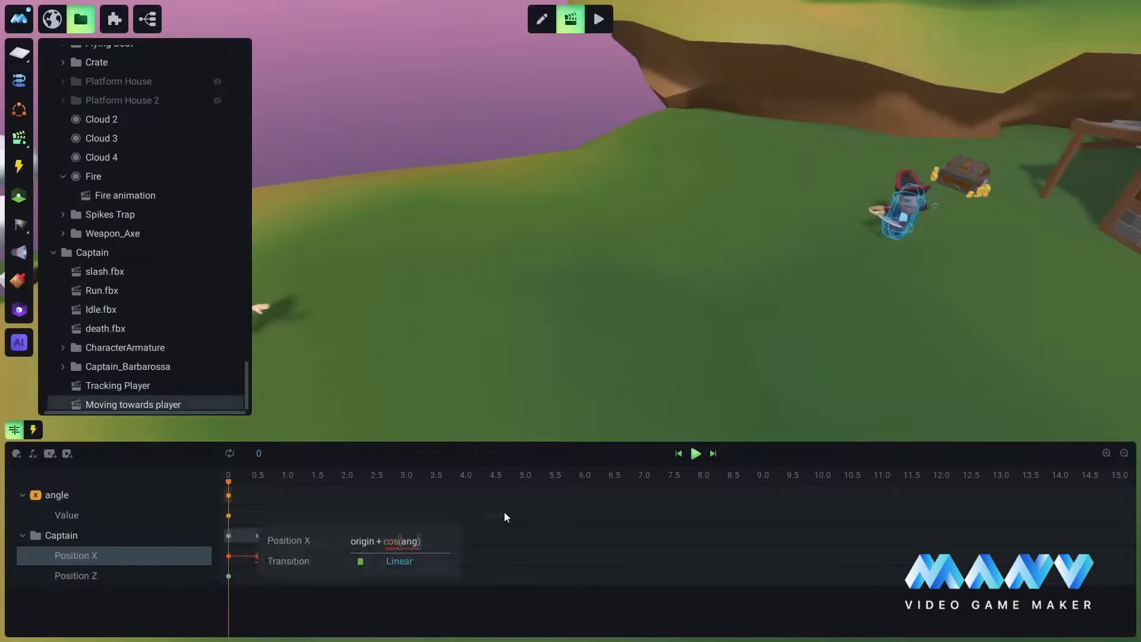
pyautogui.press('BackSpace')
pyautogui.press('BackSpace')
pyautogui.press('BackSpace')
pyautogui.write('an')
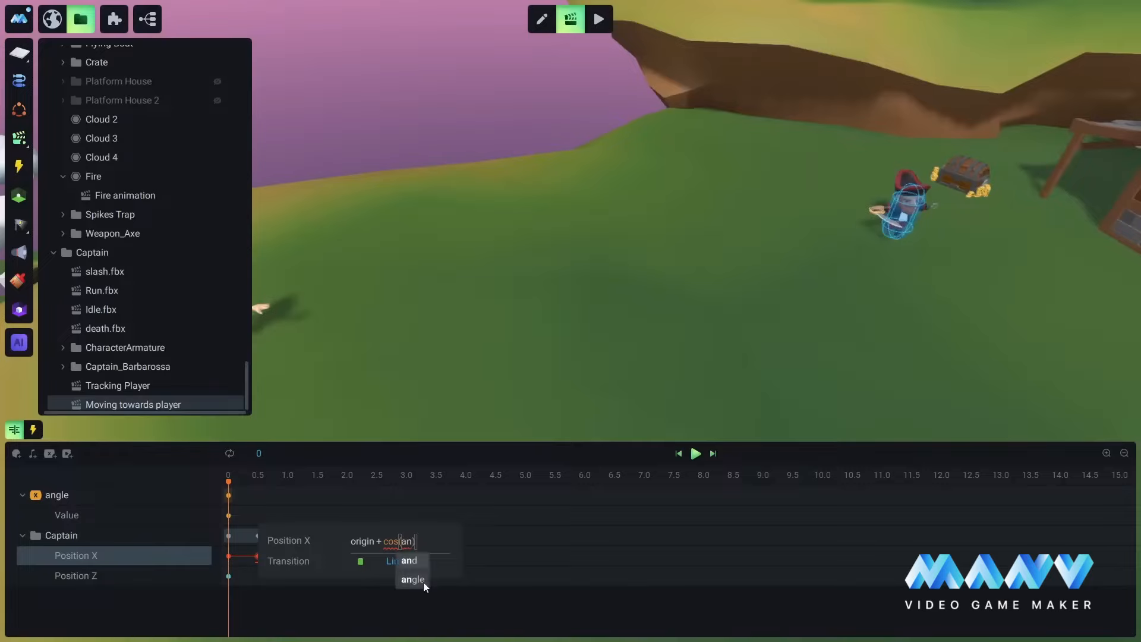
pyautogui.click(415, 580)
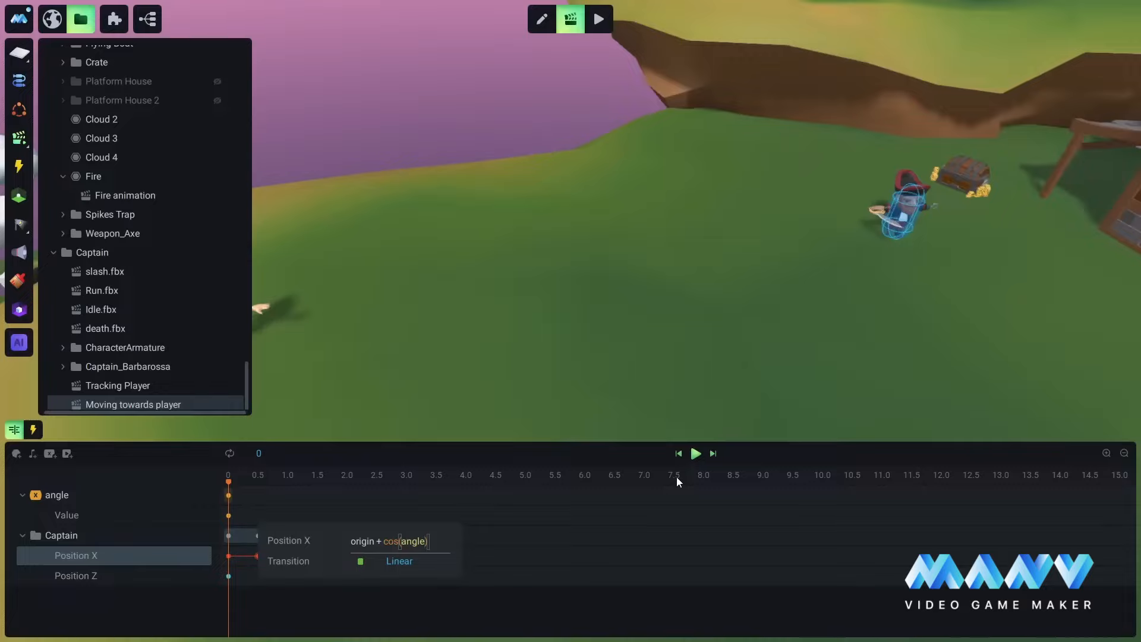
pyautogui.write('* pi / 18')
pyautogui.write('0')
pyautogui.write('*')
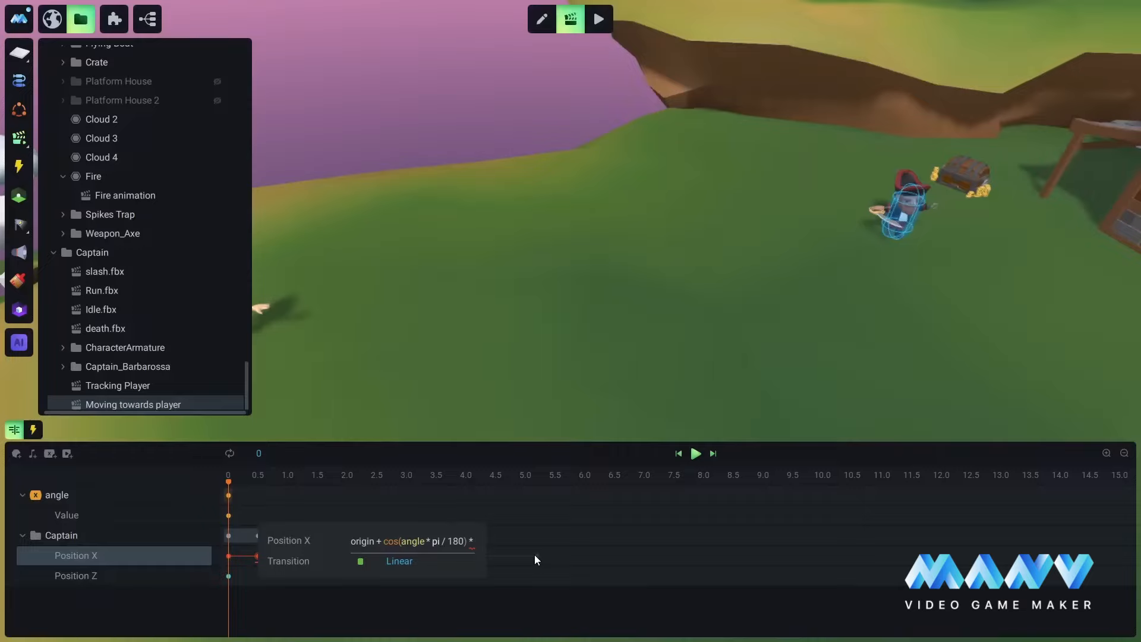
pyautogui.write('1.2')
pyautogui.click(535, 556)
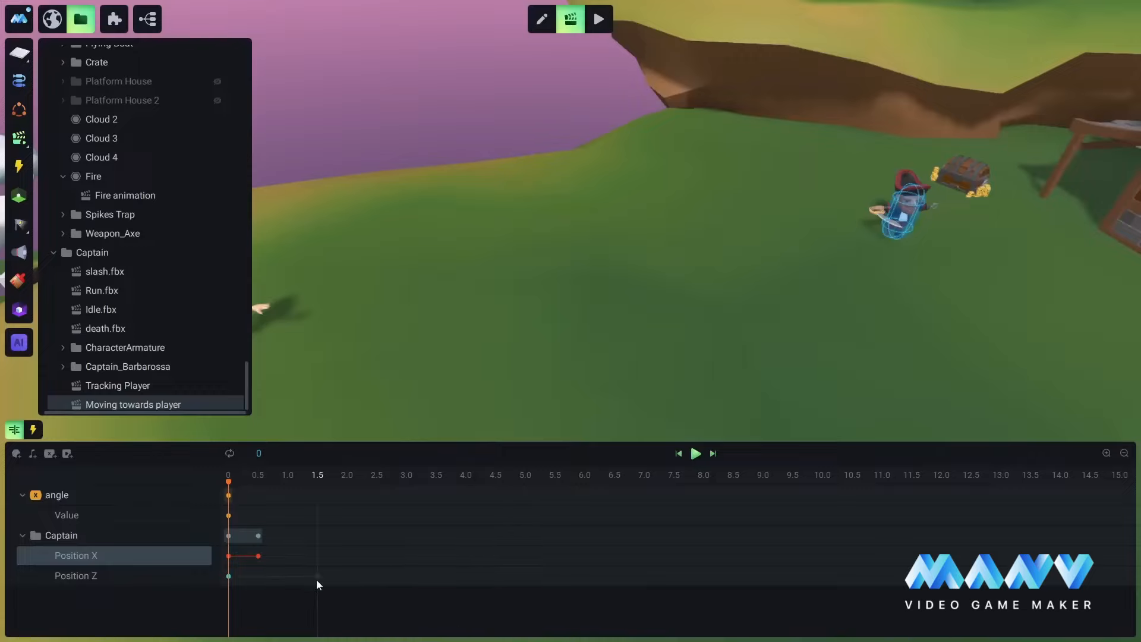
# - Add a Captain Position Z keyframe at 0.5 with the expression origin - sin(angle * pi / 180) * 1.2
pyautogui.click(258, 575)
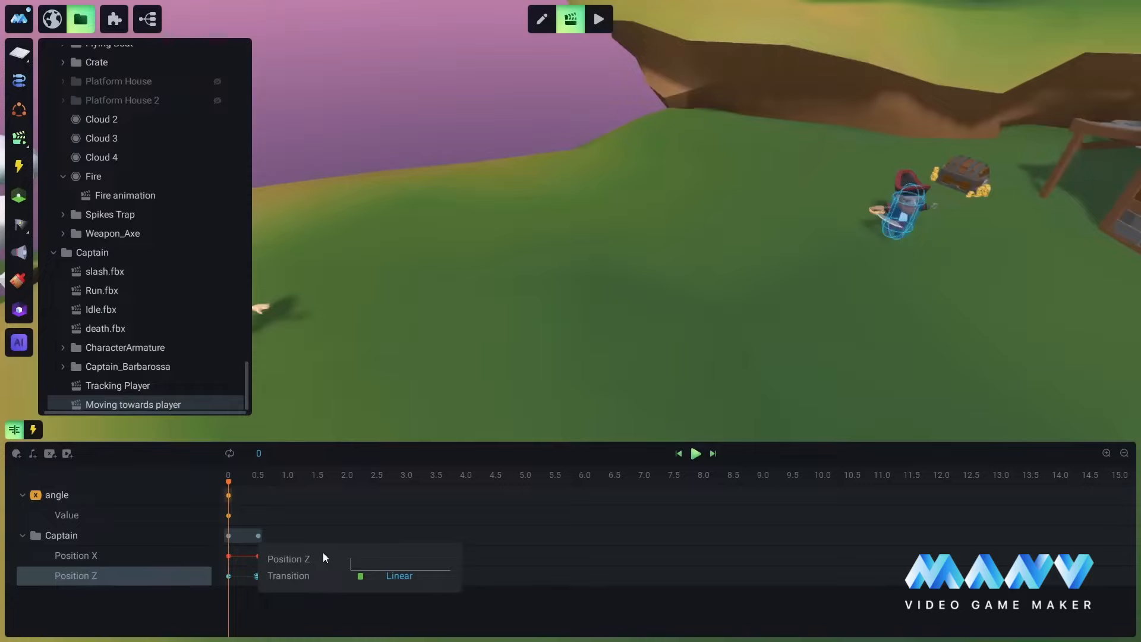
pyautogui.write('origin')
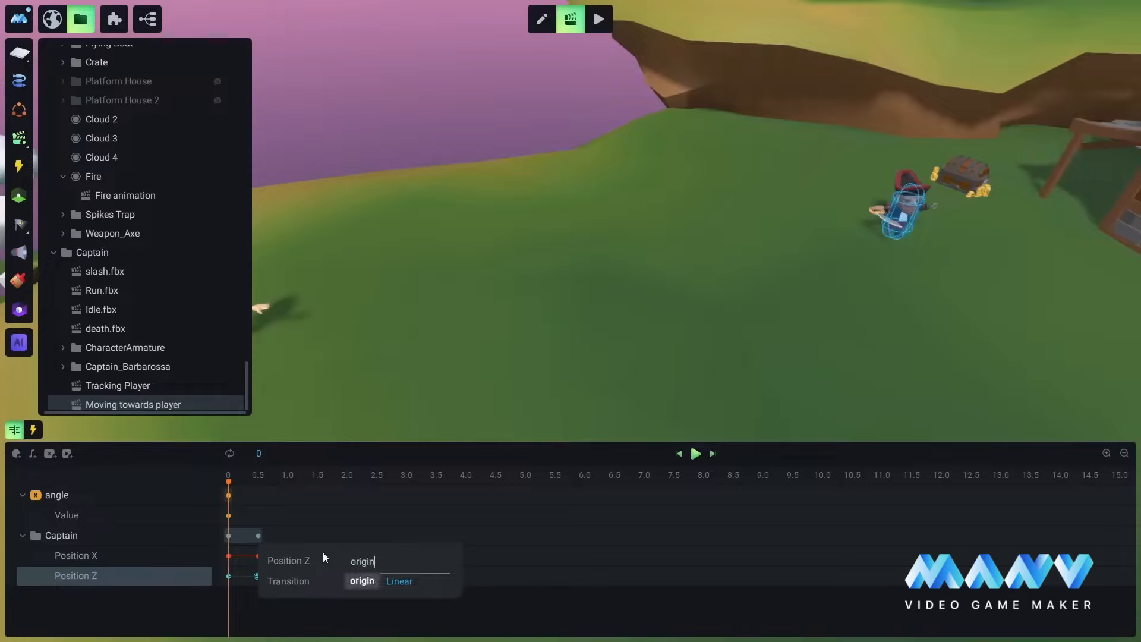
pyautogui.write(' - sin')
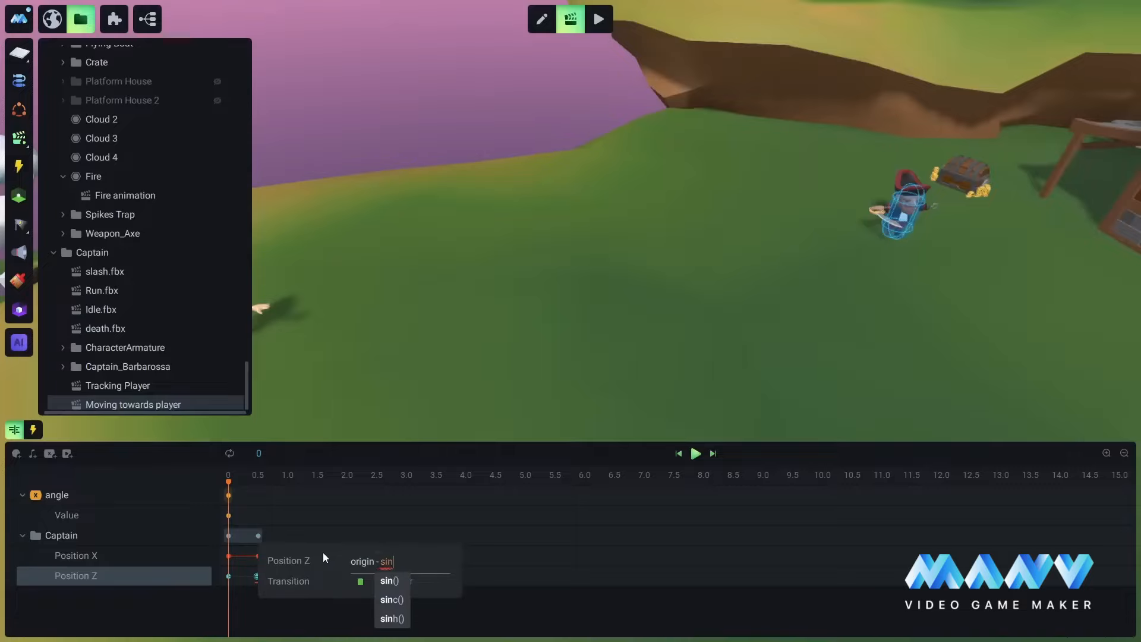
pyautogui.press('Return')
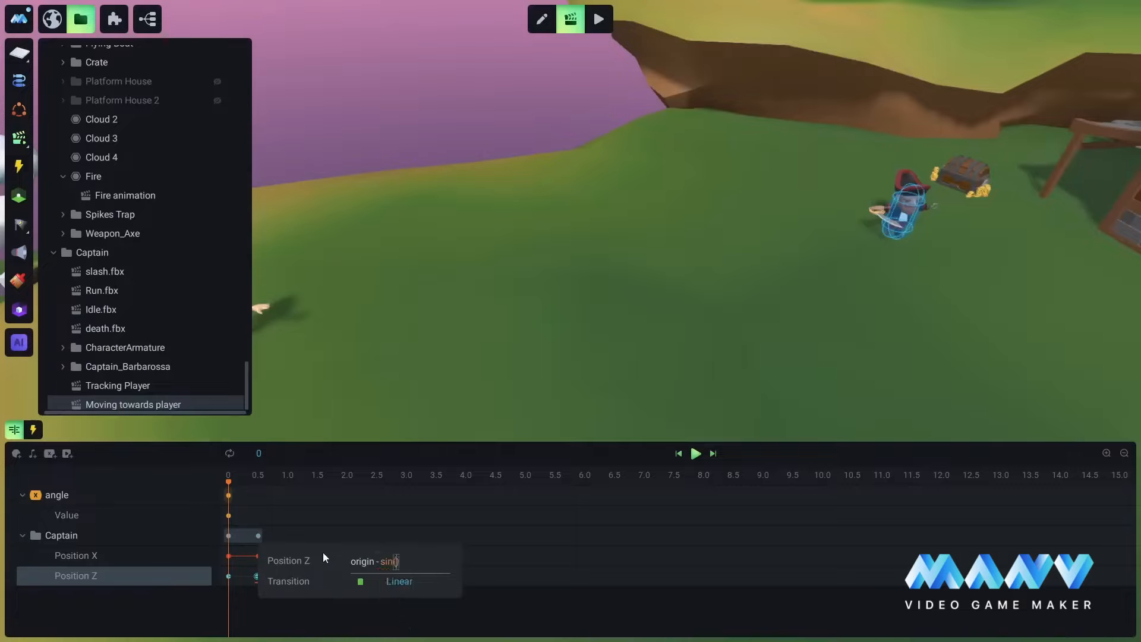
pyautogui.write('ang')
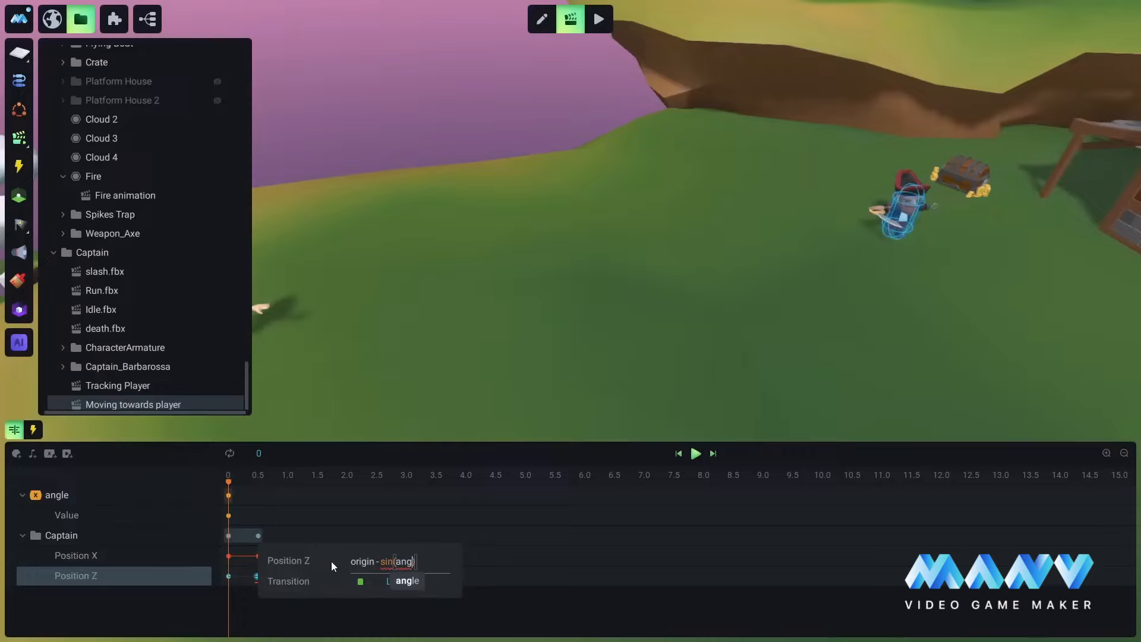
pyautogui.press('Return')
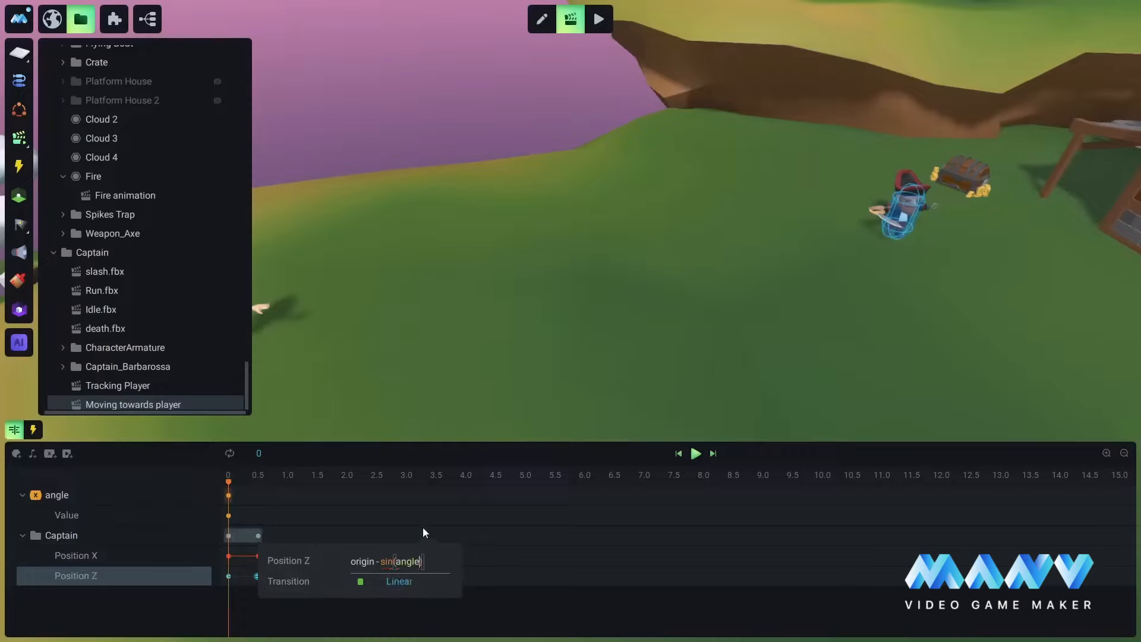
pyautogui.write('* pi / 180) *')
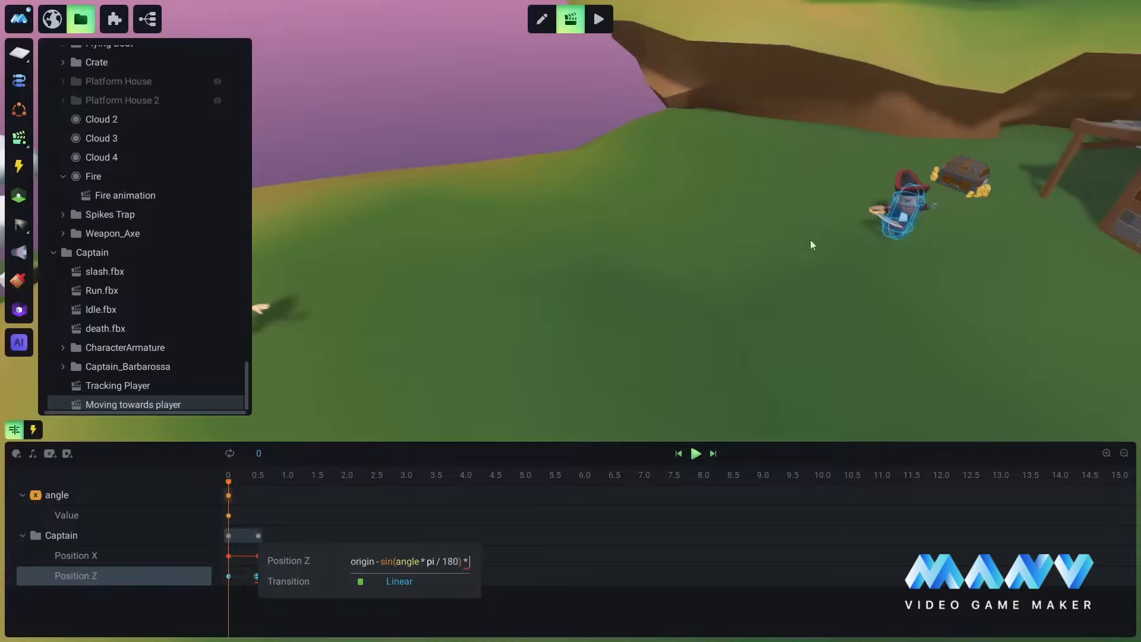
pyautogui.write('1.2')
pyautogui.press('Return')
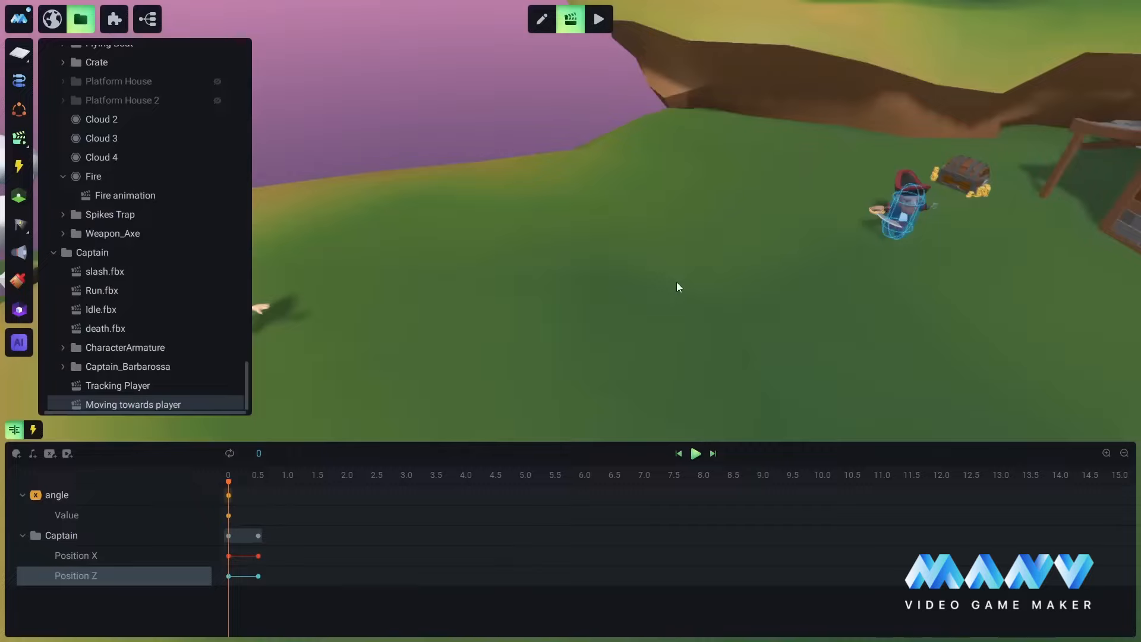
# - Set the Moving towards player timeline to loop from an On Launch Scene trigger, and save the project
pyautogui.click(229, 454)
pyautogui.moveTo(746, 265); pyautogui.dragTo(968, 201, button='middle')
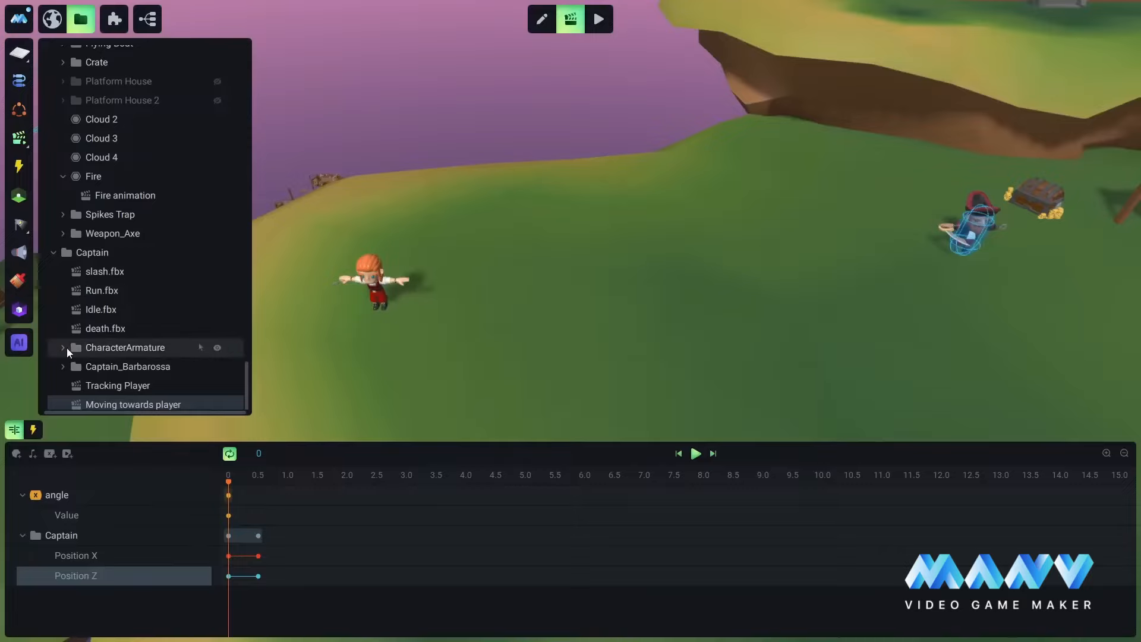
pyautogui.click(34, 430)
pyautogui.click(40, 472)
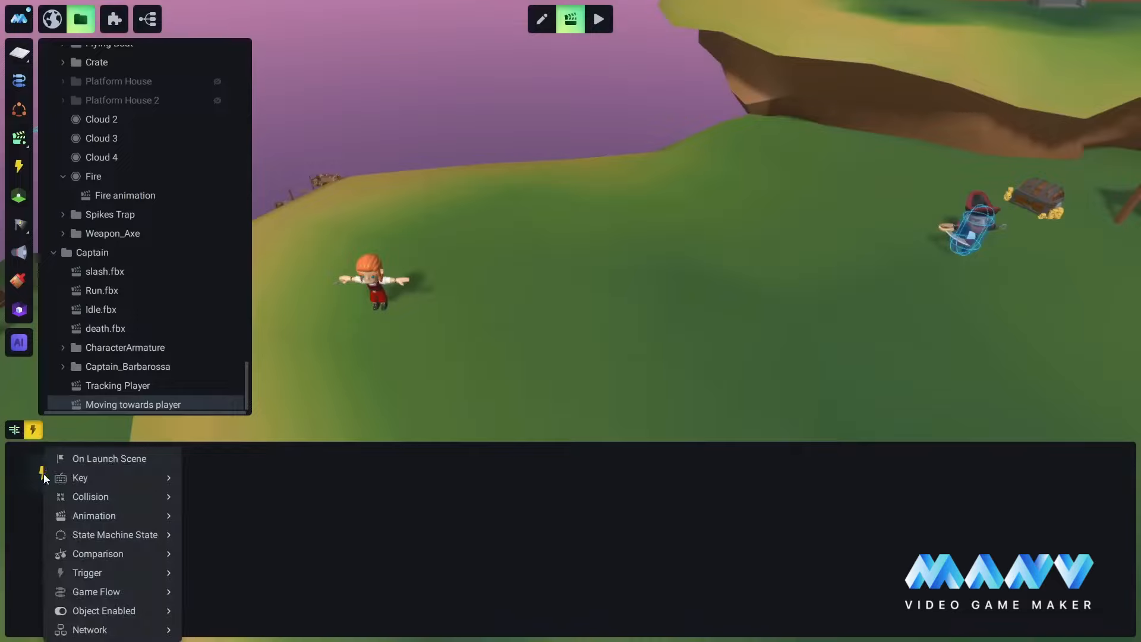
pyautogui.moveTo(66, 477)
pyautogui.click(120, 459)
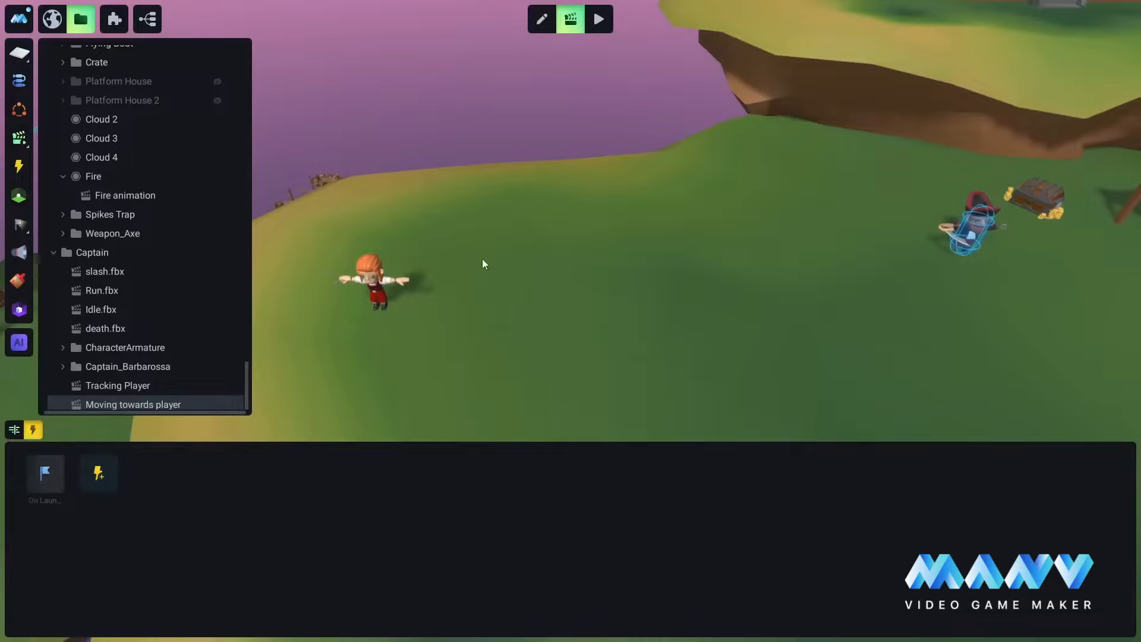
pyautogui.moveTo(482, 259); pyautogui.dragTo(694, 255, button='right')
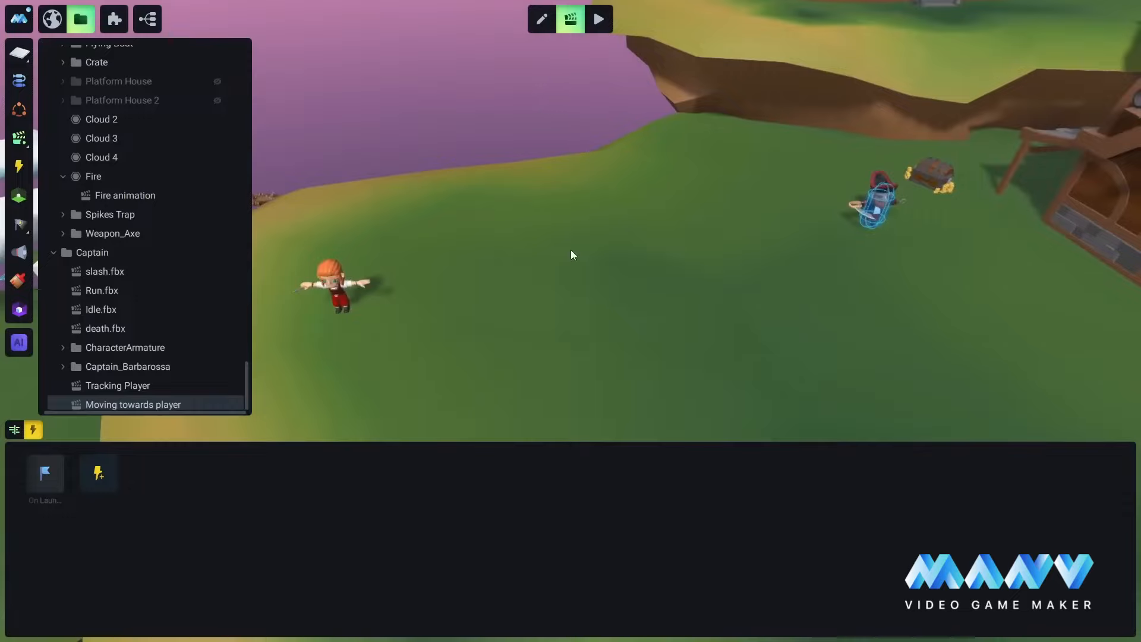
pyautogui.hotkey('ctrl', 's')
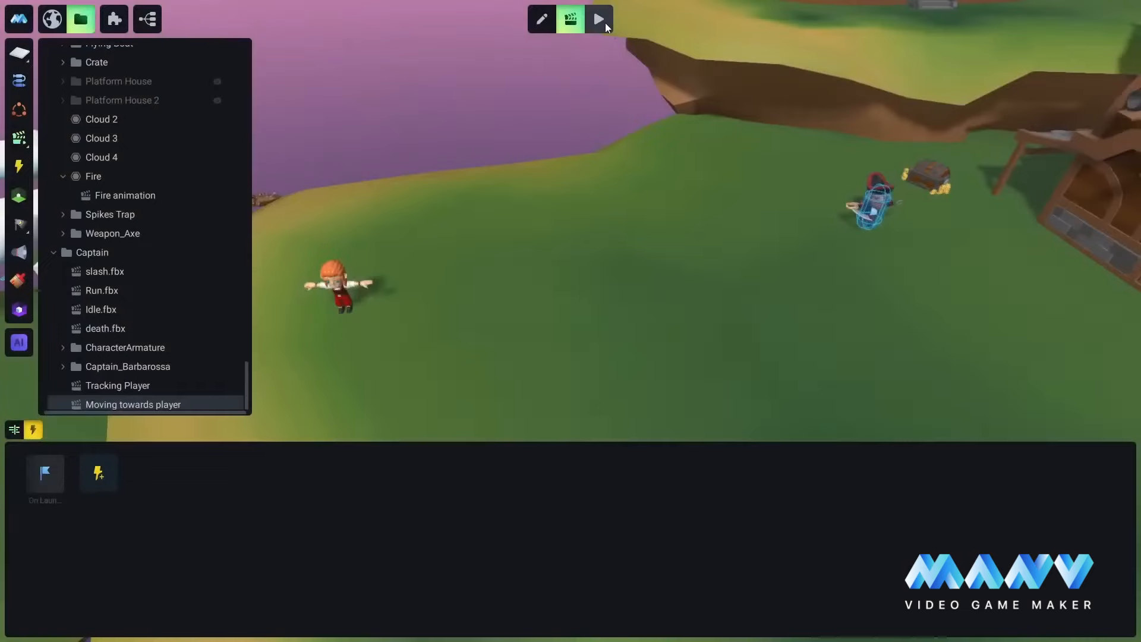
# - Play the game and run the main character around the island to check how the captain turns and moves towards it
pyautogui.click(599, 19)
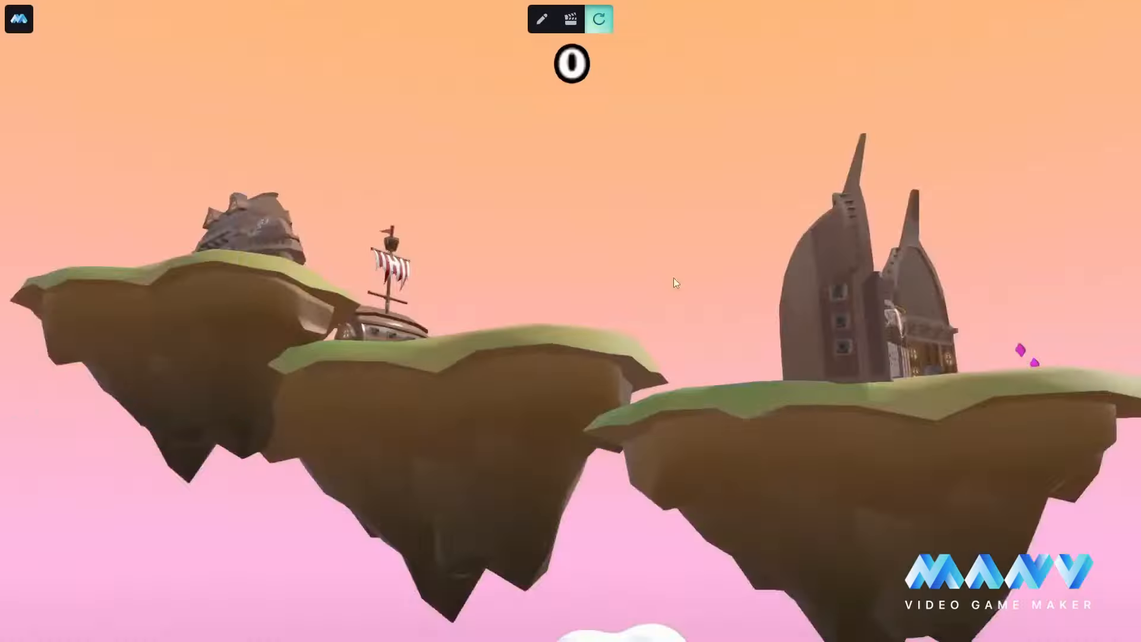
pyautogui.press('w')
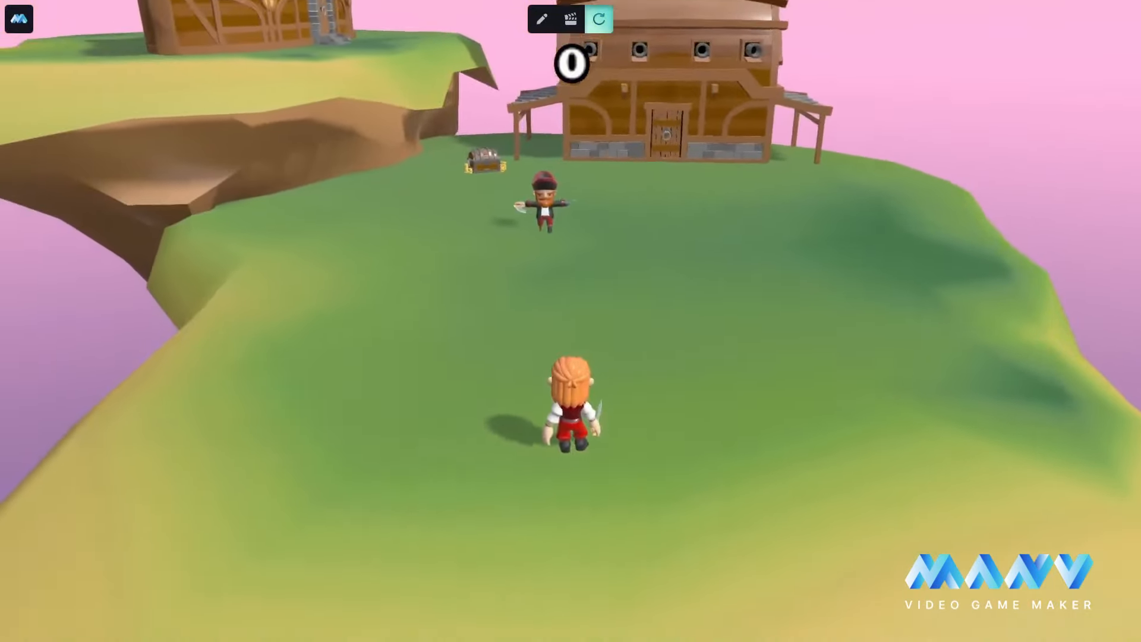
pyautogui.press('d')
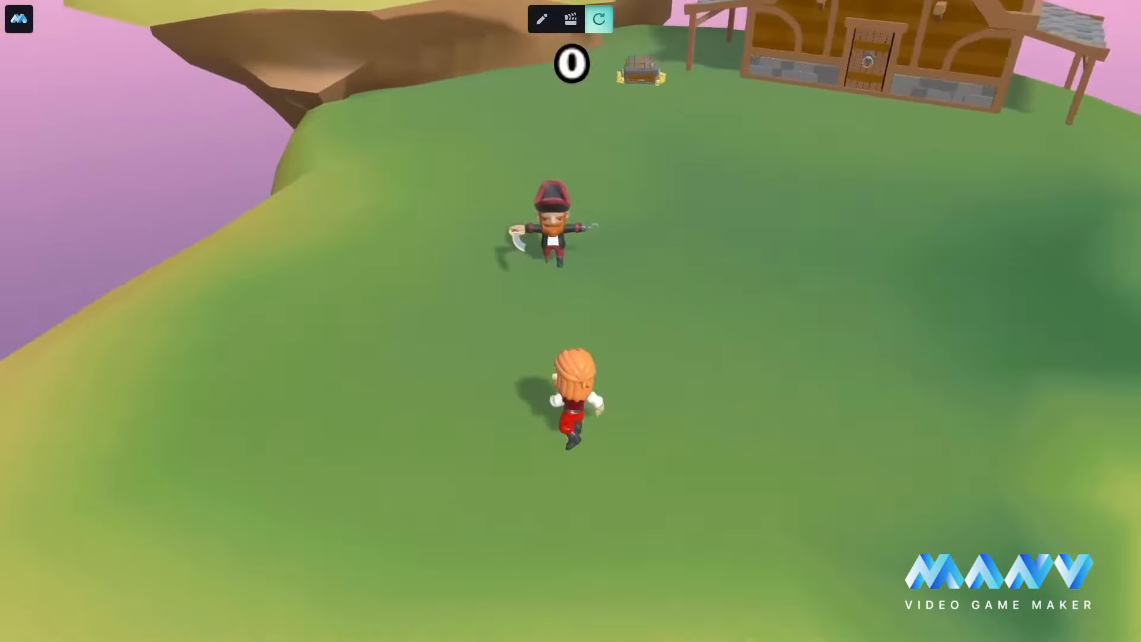
pyautogui.press('s')
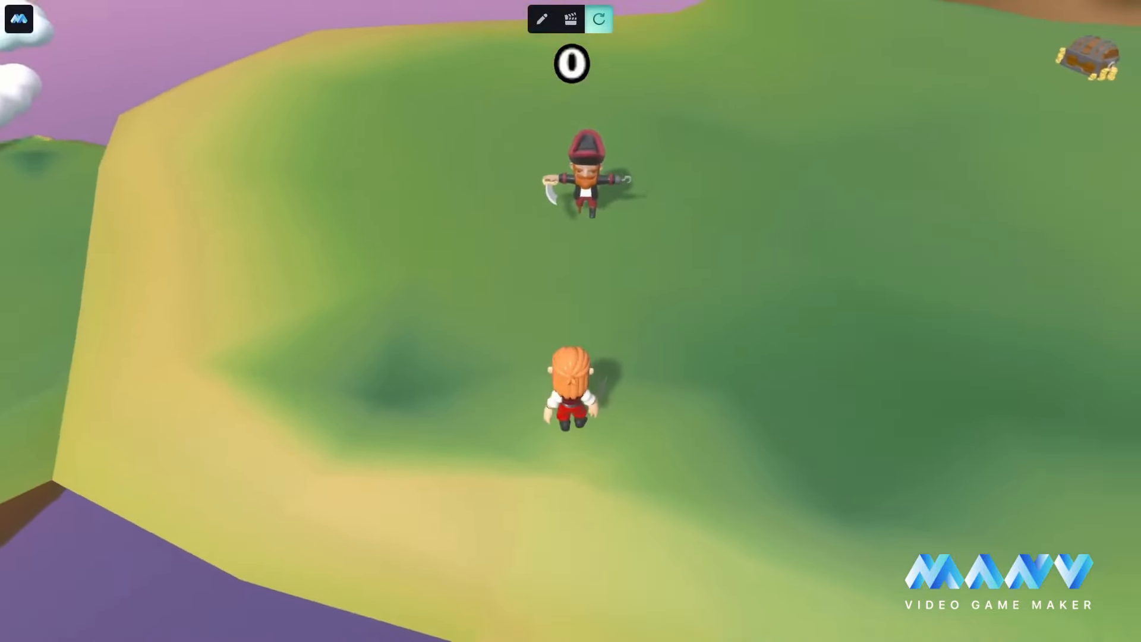
pyautogui.press('w')
pyautogui.press('s')
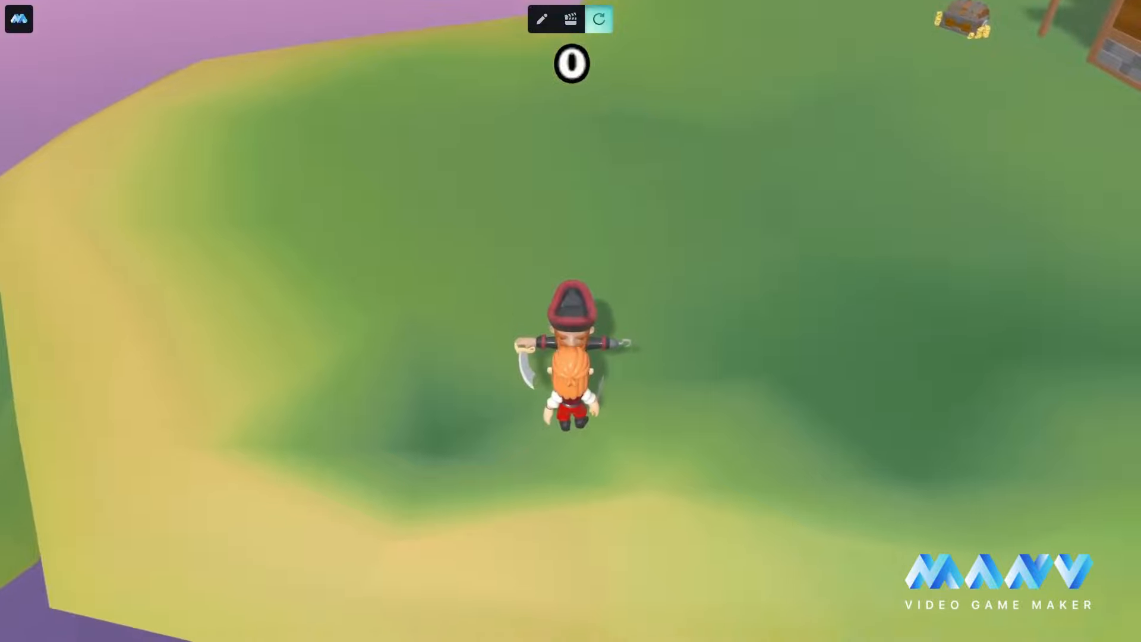
pyautogui.press('a')
pyautogui.press('w')
pyautogui.press('s')
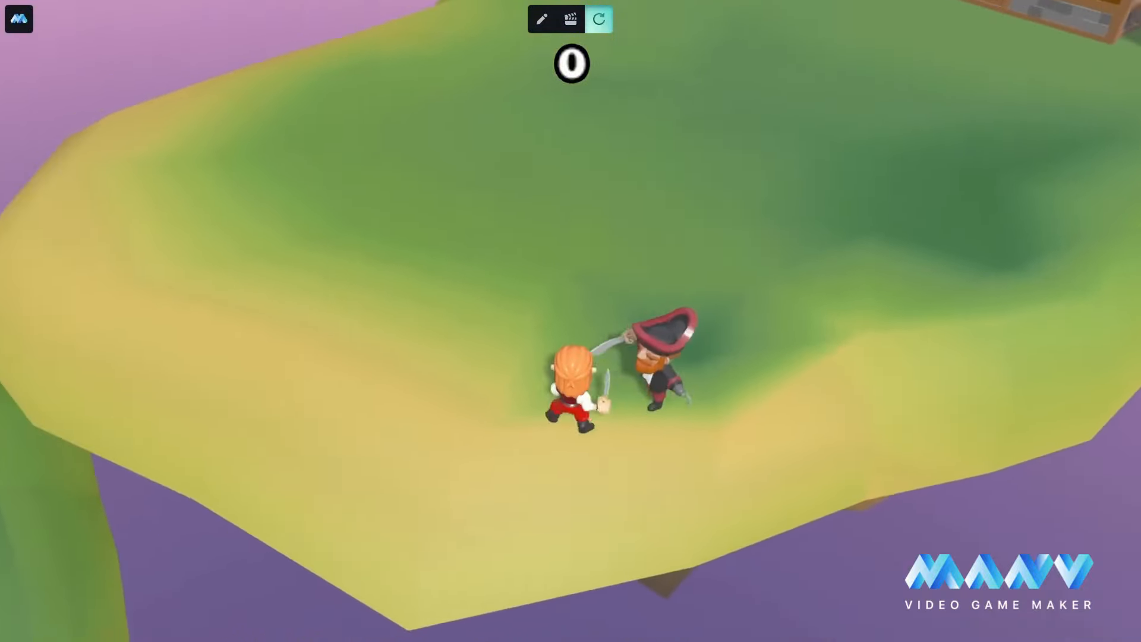
pyautogui.press('a')
pyautogui.press('w')
pyautogui.press('d')
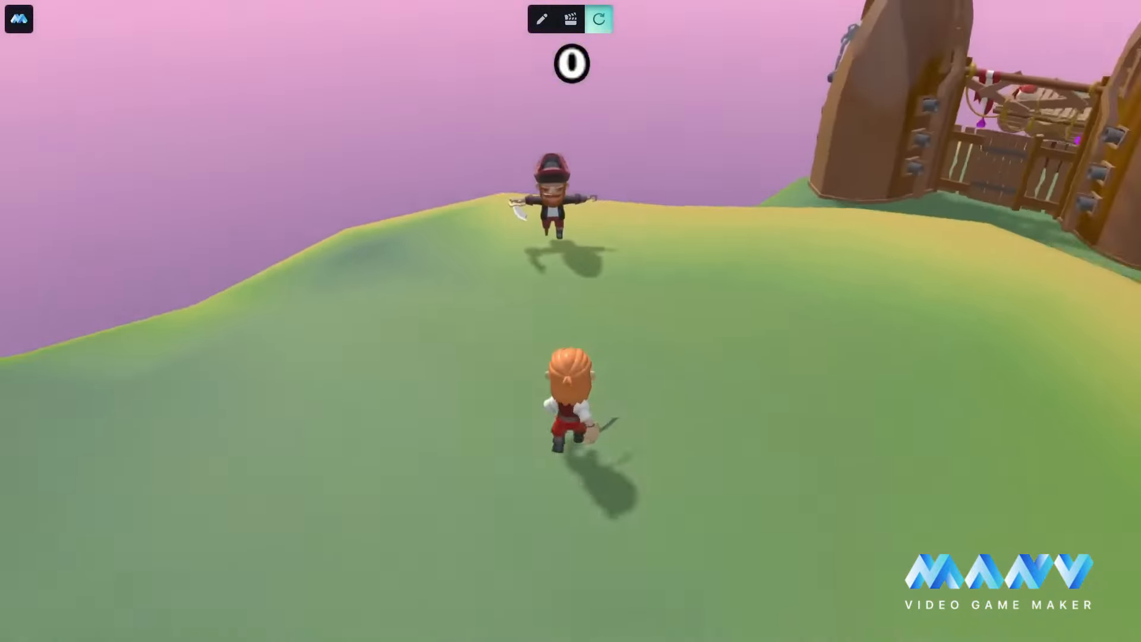
pyautogui.press('s')
pyautogui.press('s')
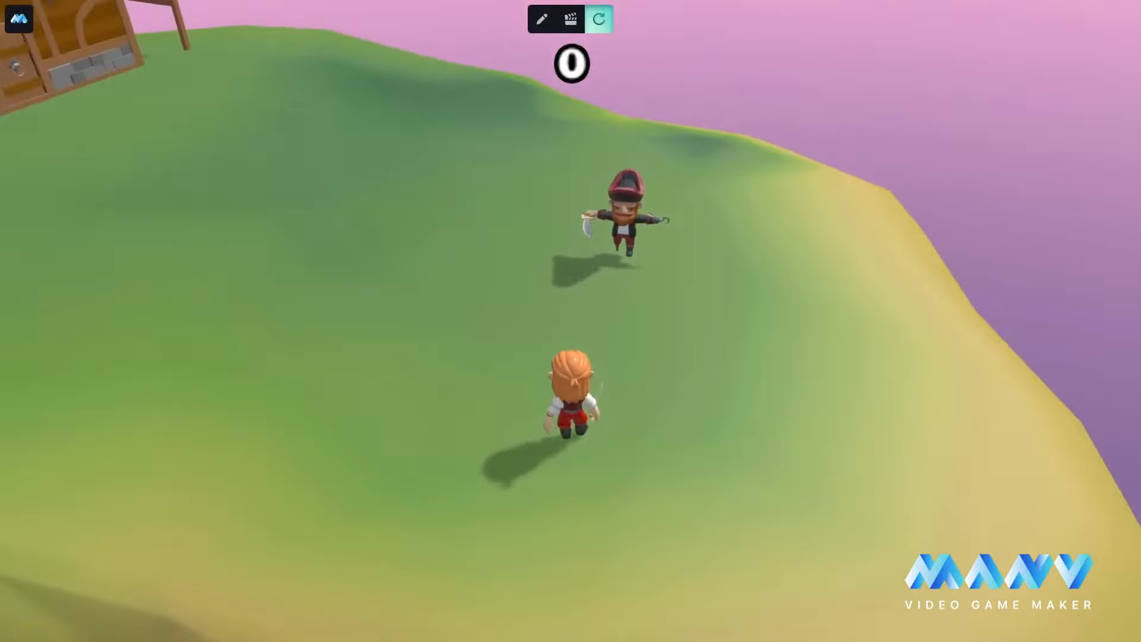
pyautogui.press('d')
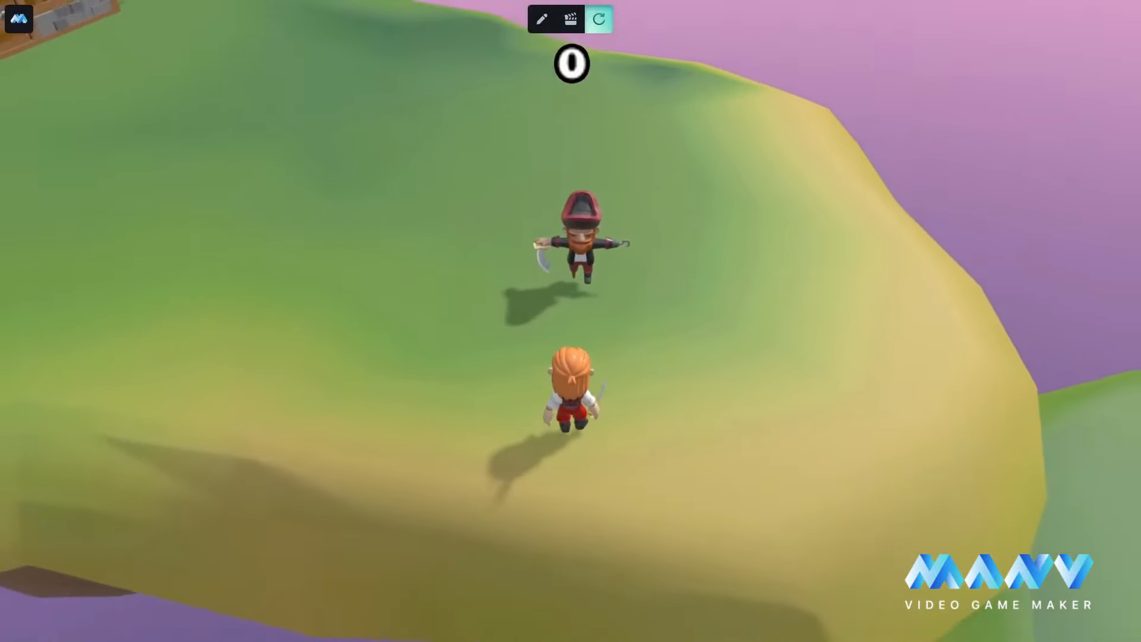
pyautogui.press('d')
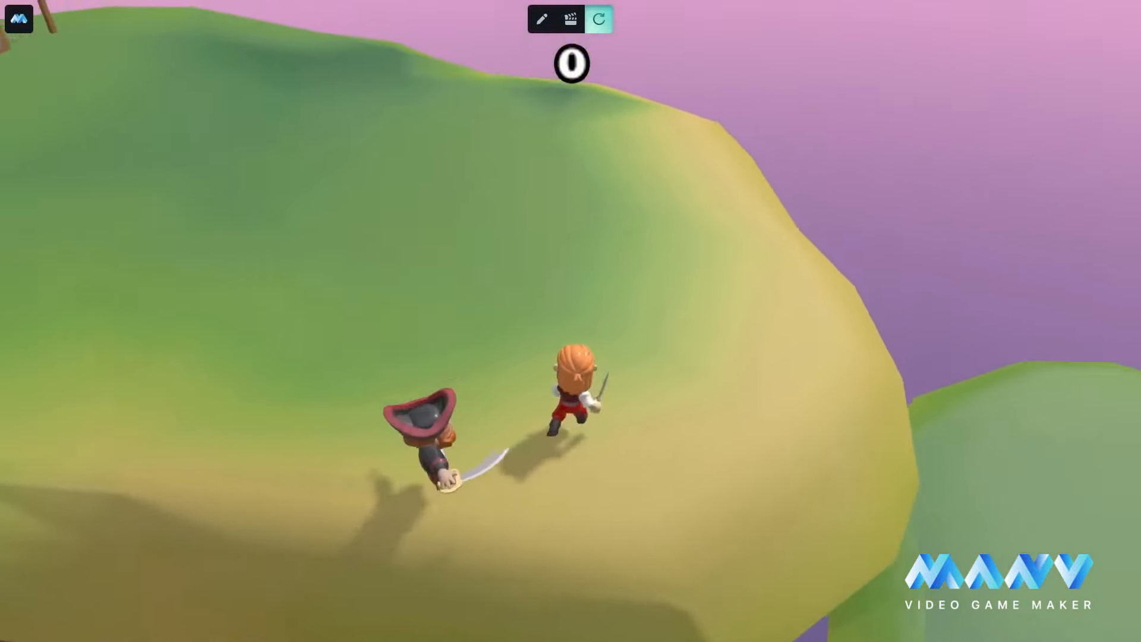
# - Run the main character further across the island to check the captain's pursuit, and return to edit mode
pyautogui.press('w')
pyautogui.press('a')
pyautogui.press('w')
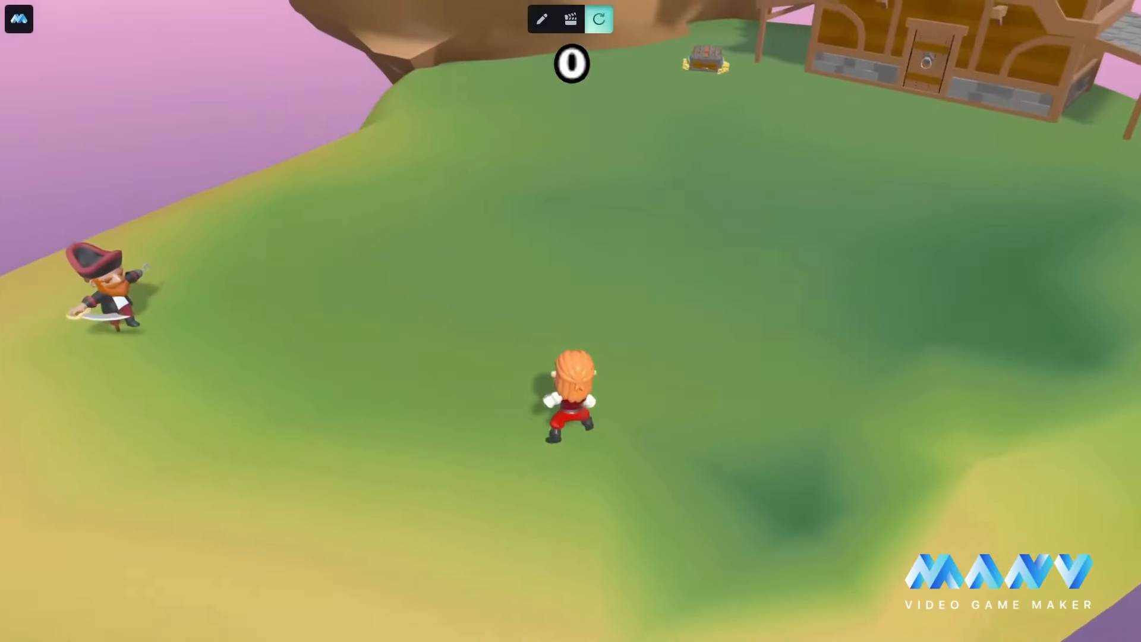
pyautogui.press('Escape')
pyautogui.click(541, 19)
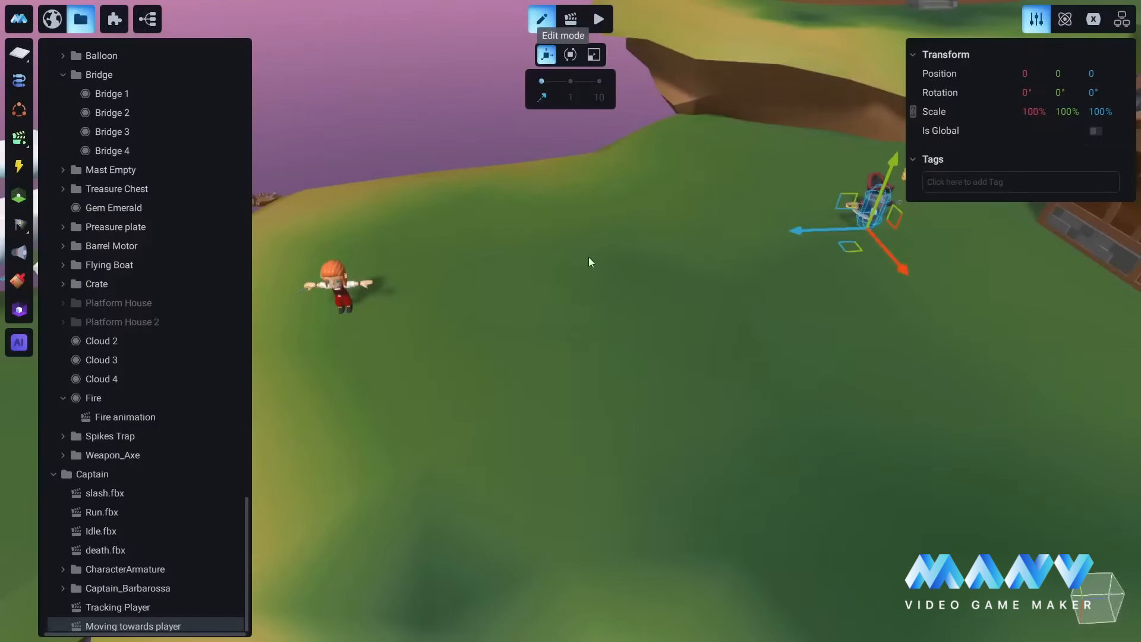
# - Add a state machine to the Captain folder and rename it Captain SM
pyautogui.moveTo(639, 315)
pyautogui.mouseDown(button='right')
pyautogui.moveTo(650, 332)
pyautogui.moveTo(640, 350)
pyautogui.moveTo(614, 349)
pyautogui.moveTo(861, 401)
pyautogui.mouseUp(button='right')
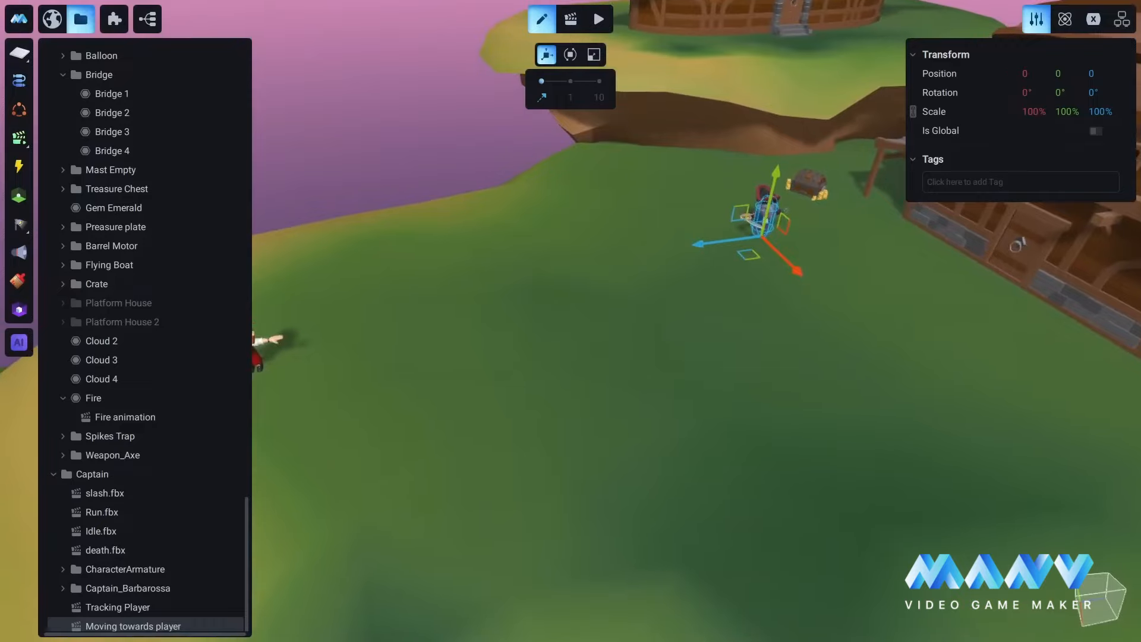
pyautogui.moveTo(662, 323); pyautogui.dragTo(751, 365, button='right')
pyautogui.scroll(3, 752, 361)
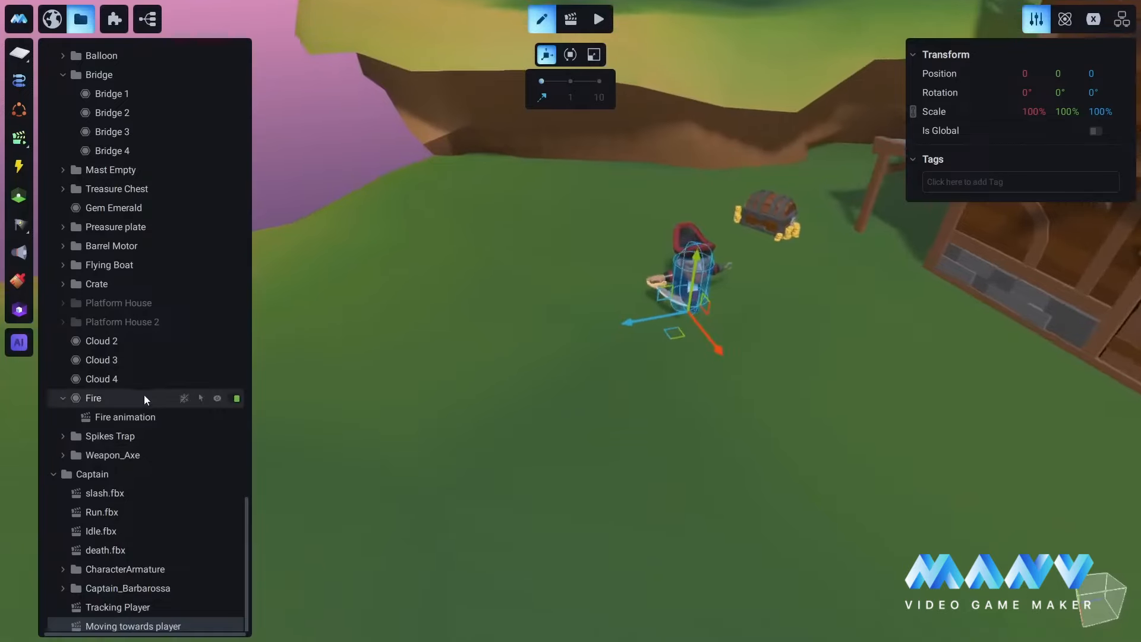
pyautogui.click(105, 492)
pyautogui.click(19, 110)
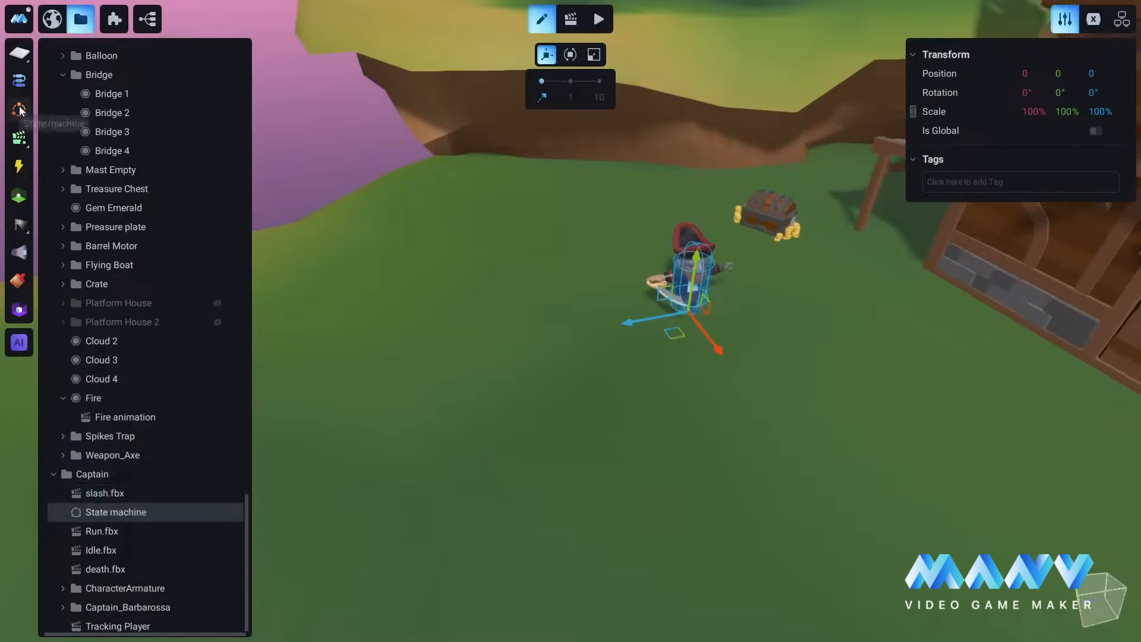
pyautogui.rightClick(107, 511)
pyautogui.click(164, 449)
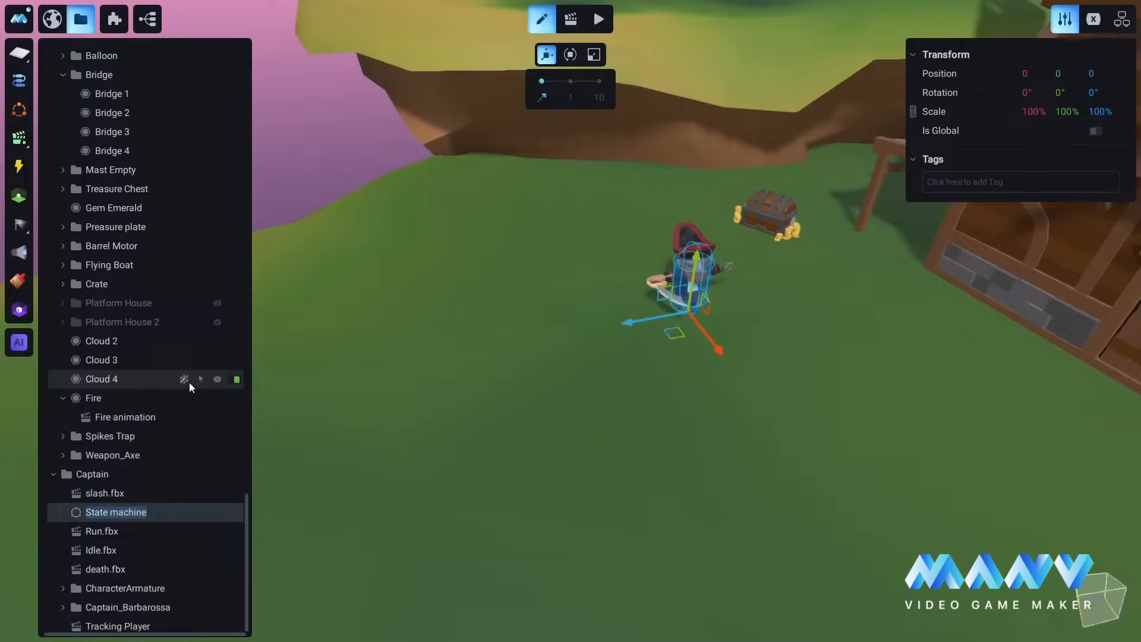
pyautogui.write('Captain SM')
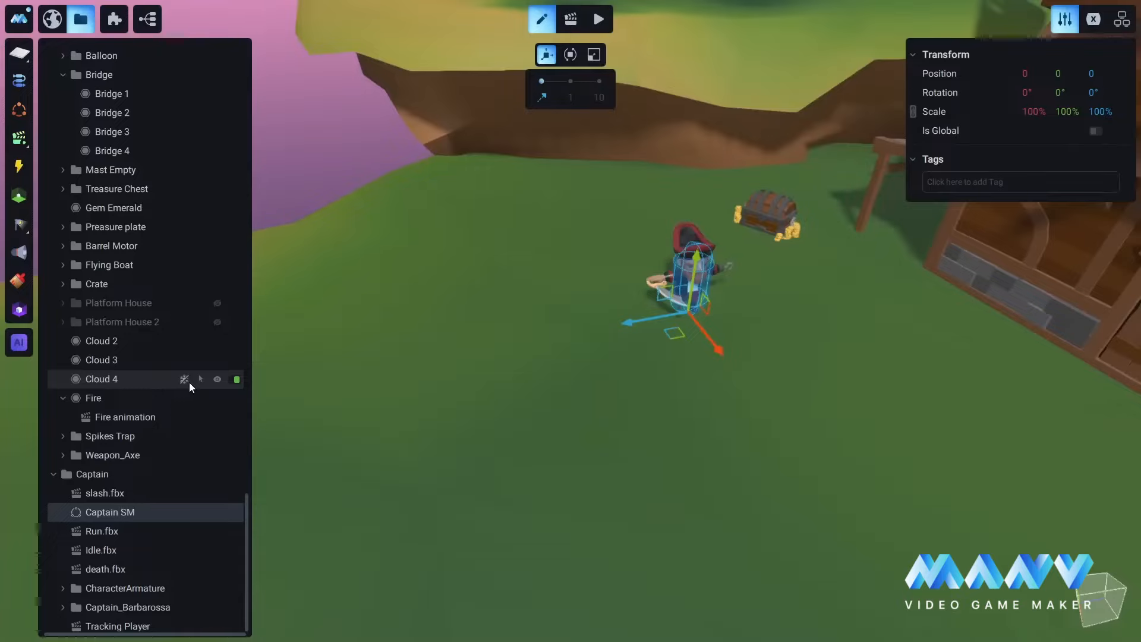
# - Open the Captain SM graph and spread out its nodes, with State 1 low in the middle and Any state higher to its right
pyautogui.doubleClick(113, 512)
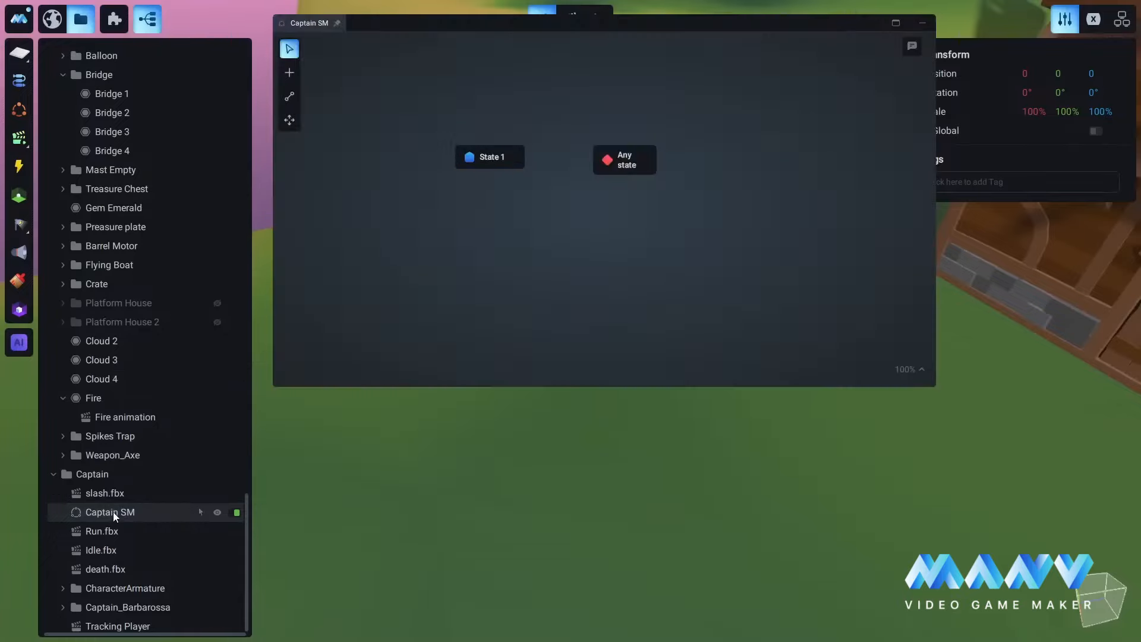
pyautogui.moveTo(686, 25); pyautogui.dragTo(747, 86)
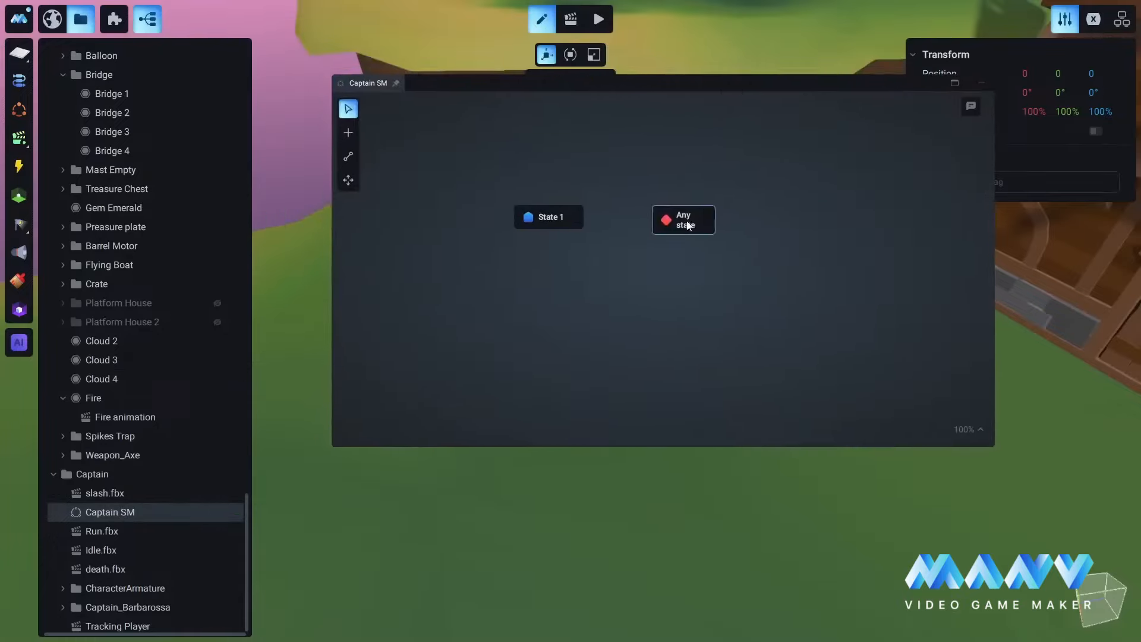
pyautogui.moveTo(693, 225); pyautogui.dragTo(825, 206)
pyautogui.moveTo(545, 220); pyautogui.dragTo(649, 363)
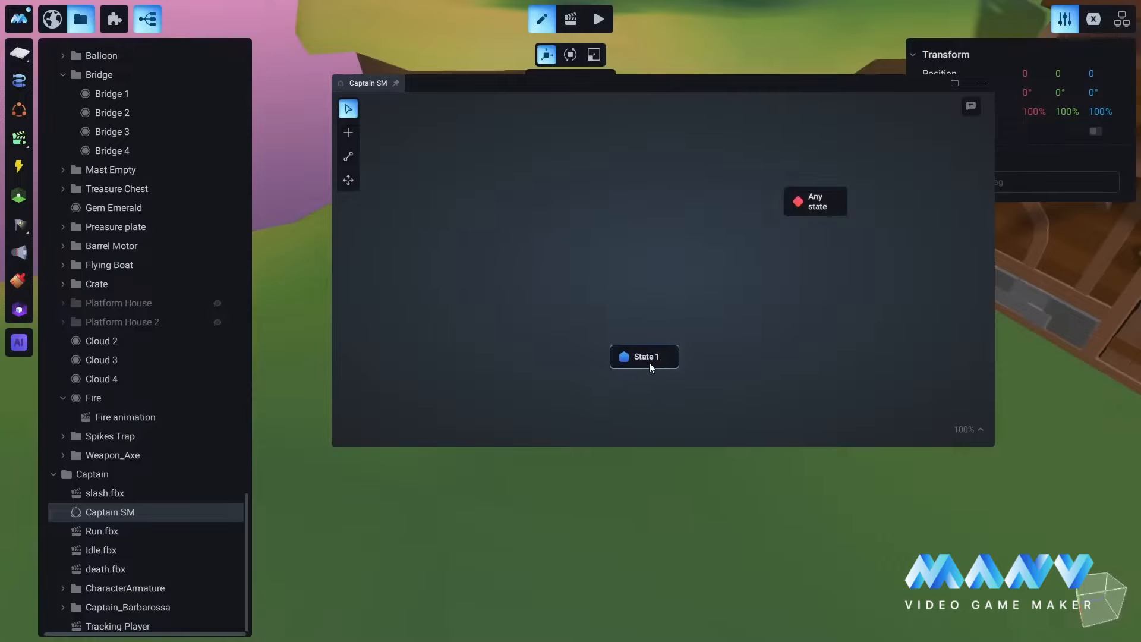
pyautogui.moveTo(813, 220); pyautogui.dragTo(824, 229)
pyautogui.moveTo(646, 359); pyautogui.dragTo(645, 364)
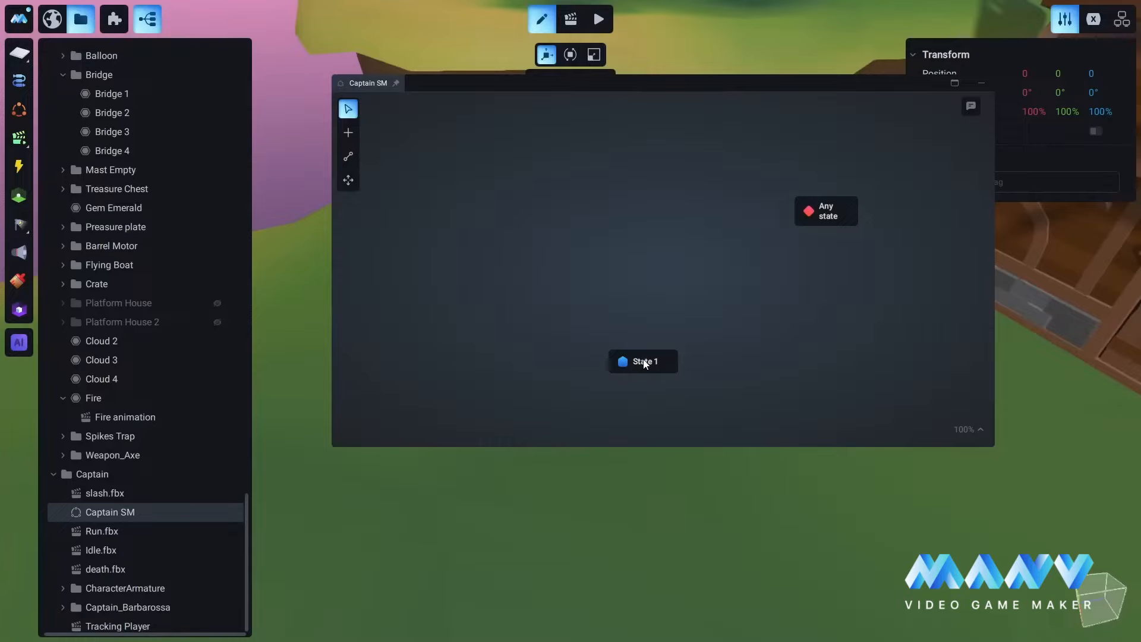
# - Mark State 1 with the blue colour and rename it Idle
pyautogui.click(644, 359)
pyautogui.rightClick(641, 362)
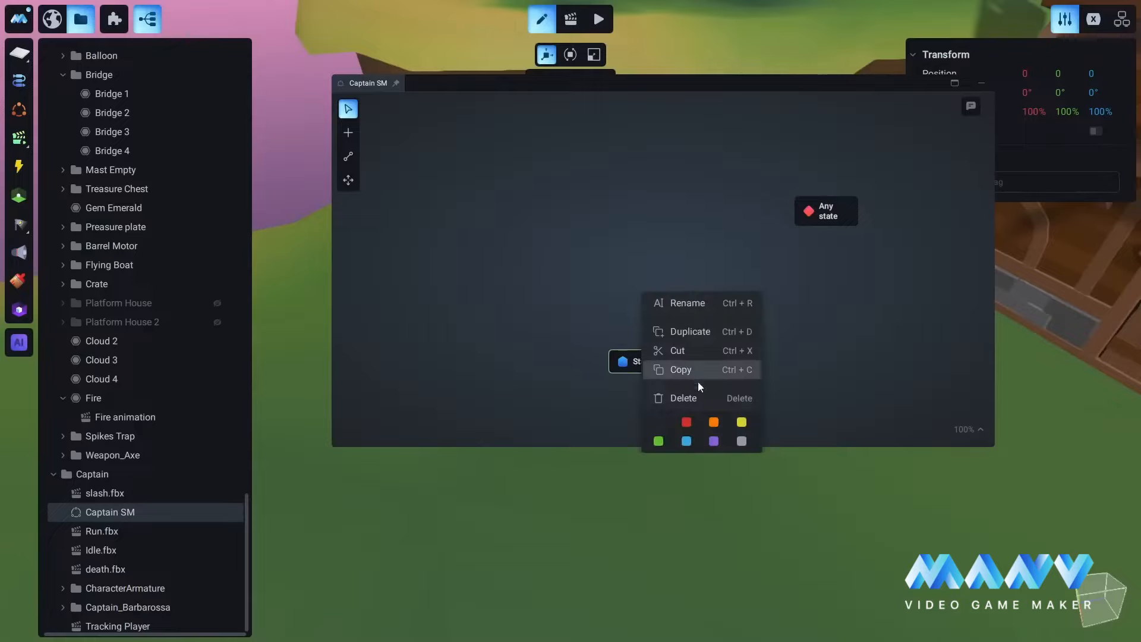
pyautogui.click(685, 442)
pyautogui.rightClick(637, 363)
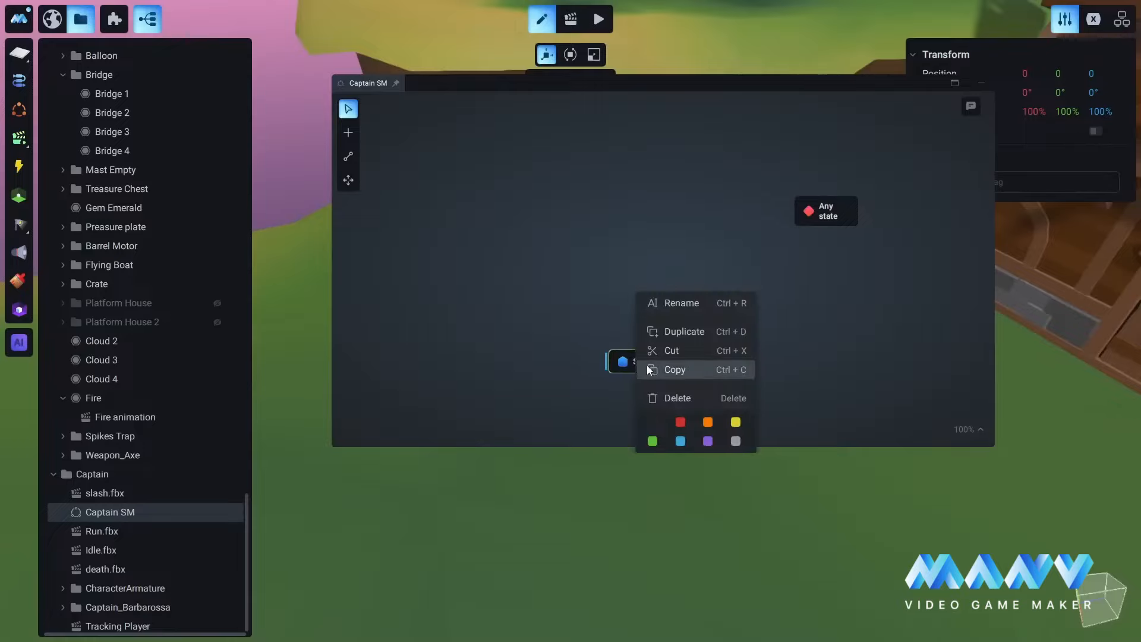
pyautogui.click(683, 302)
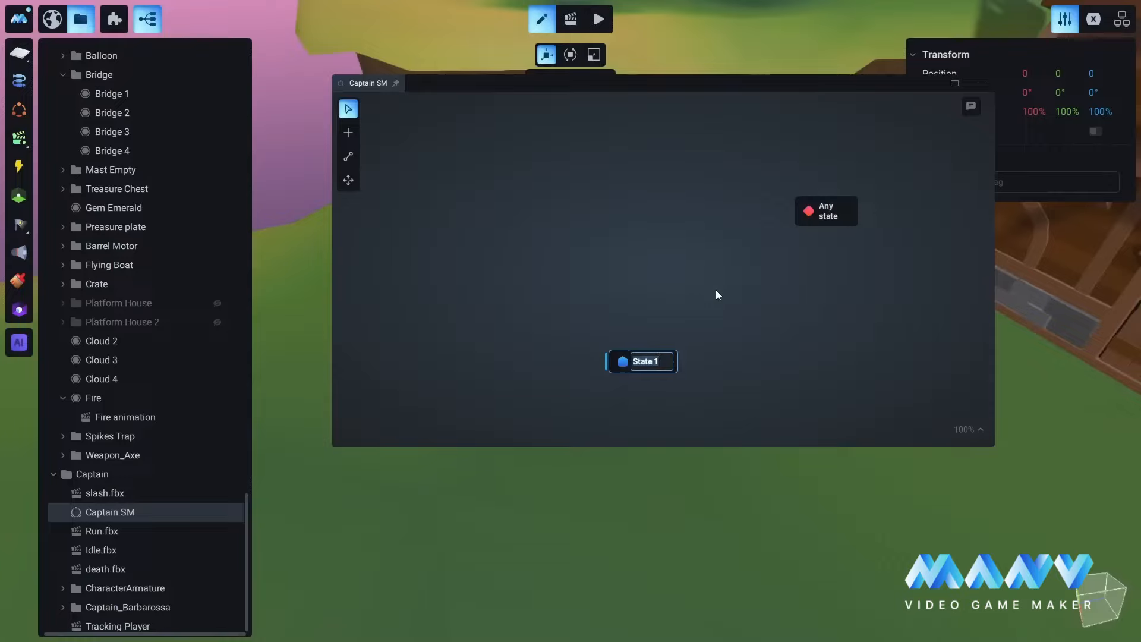
pyautogui.write('Idle')
pyautogui.press('Return')
pyautogui.moveTo(642, 364); pyautogui.dragTo(635, 366)
# - Add a state named Following above Idle and a state named Attack above Following
pyautogui.rightClick(615, 251)
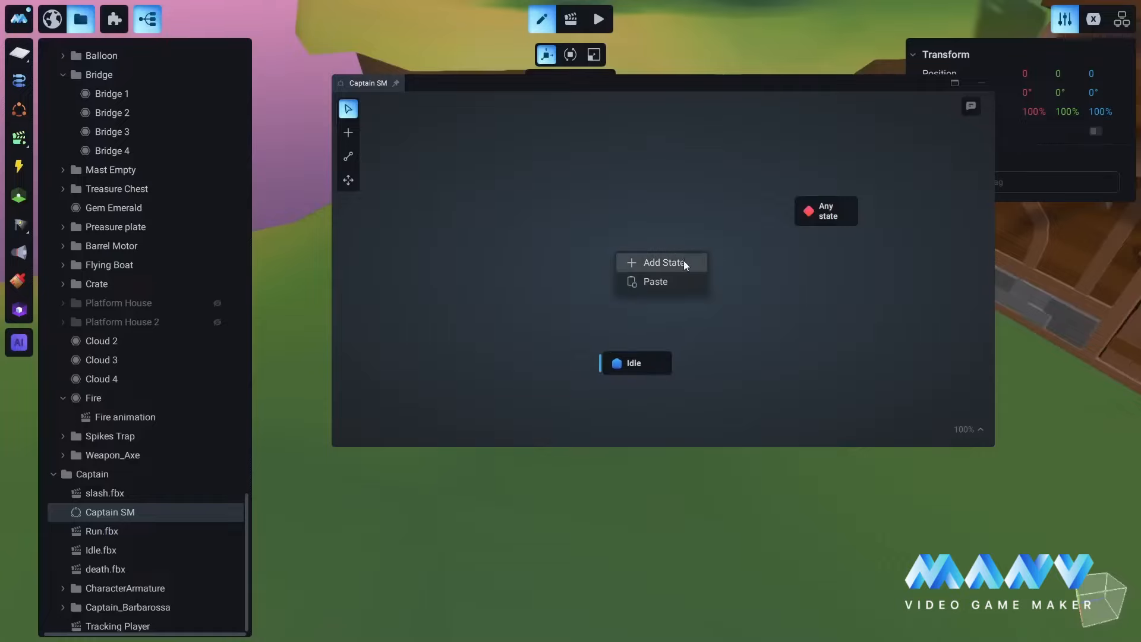
pyautogui.click(668, 262)
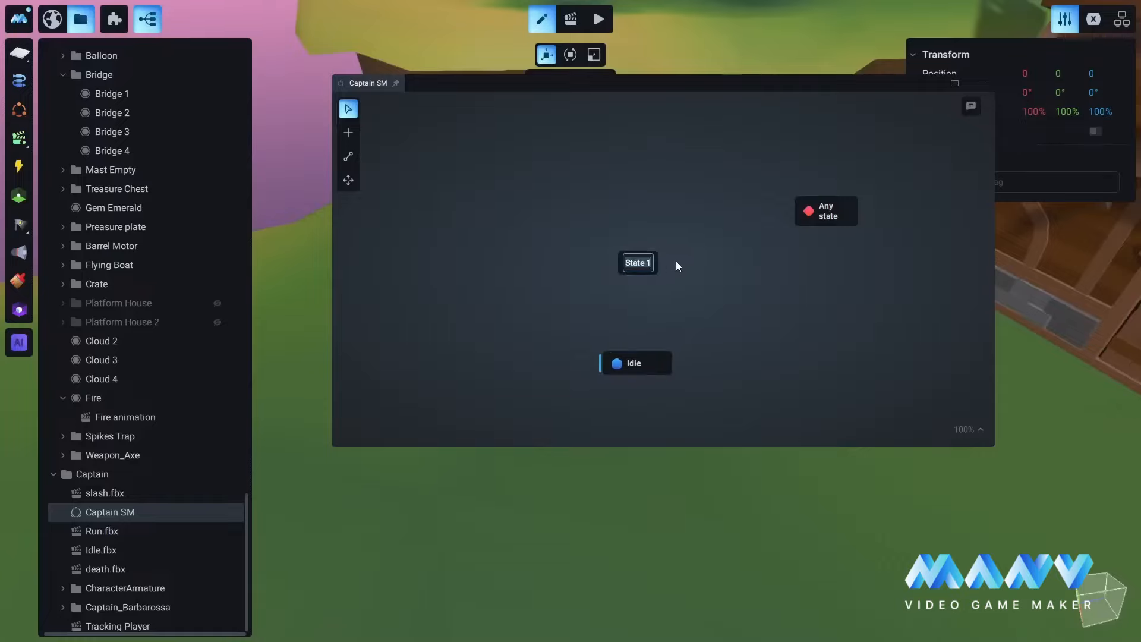
pyautogui.write('Following')
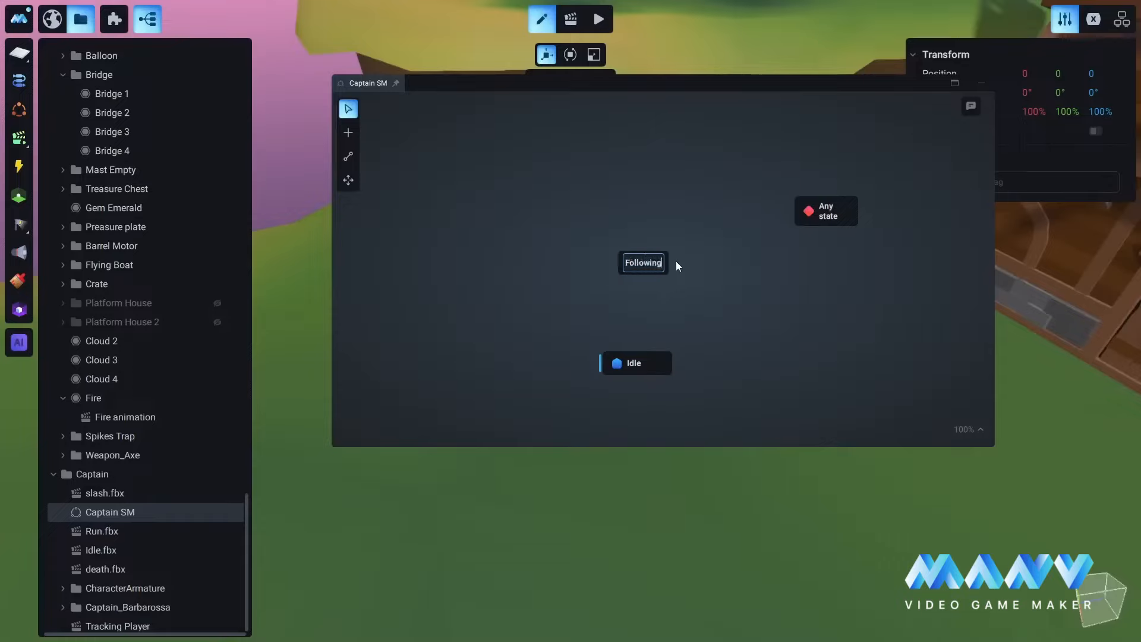
pyautogui.press('Return')
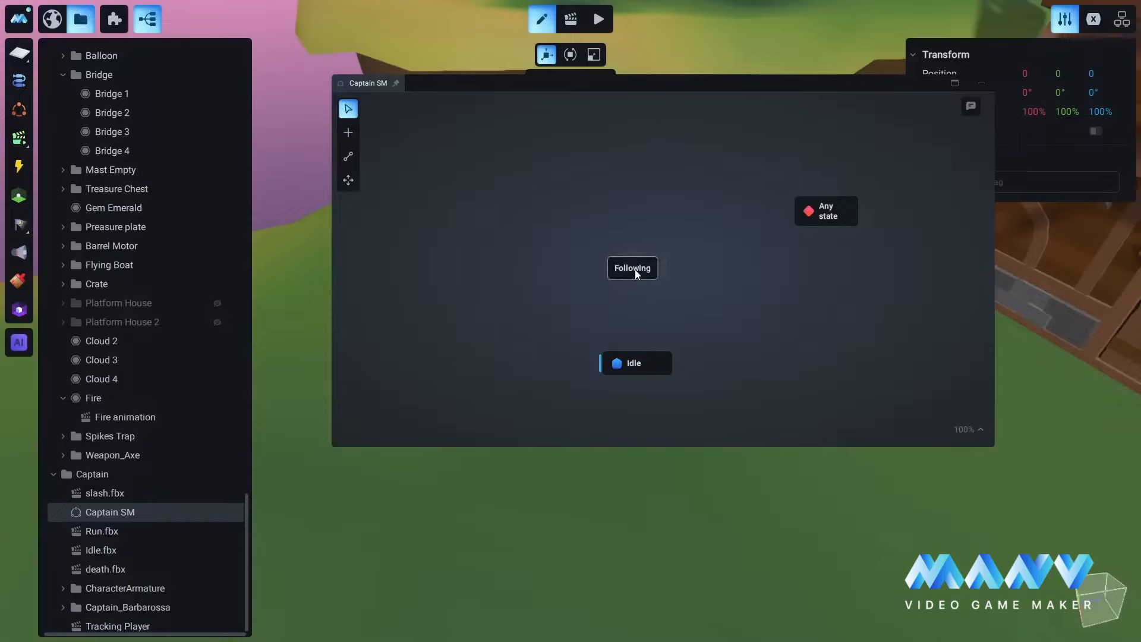
pyautogui.moveTo(635, 269); pyautogui.dragTo(640, 268)
pyautogui.rightClick(630, 176)
pyautogui.click(679, 187)
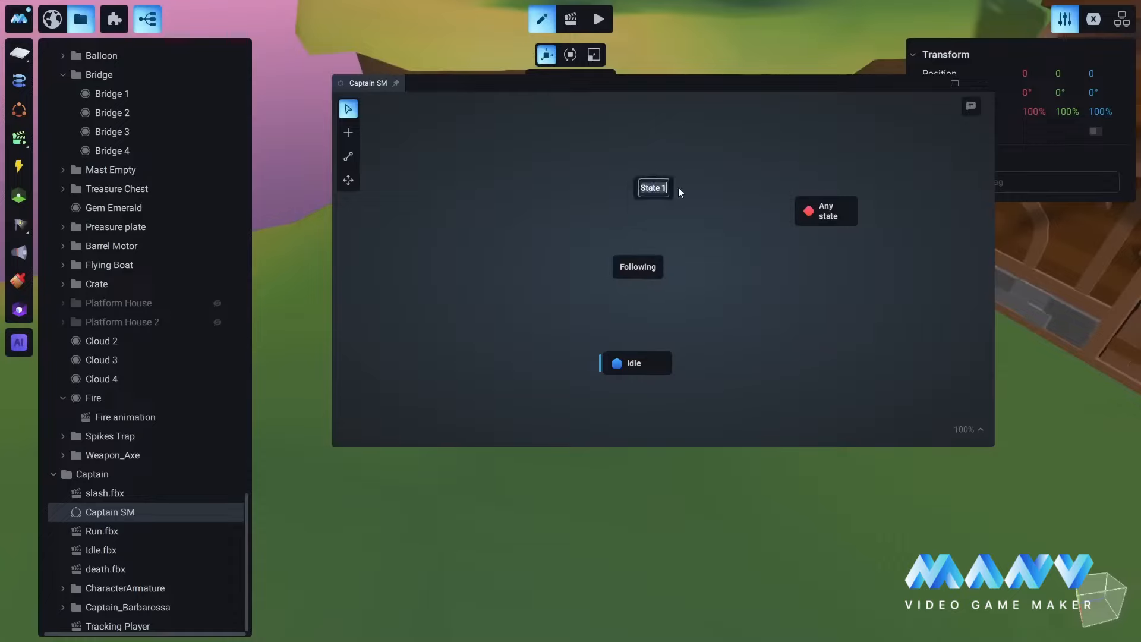
pyautogui.write('Attack')
# - Move Any state down level with Following and add a state named Death above it
pyautogui.moveTo(812, 201); pyautogui.dragTo(811, 266)
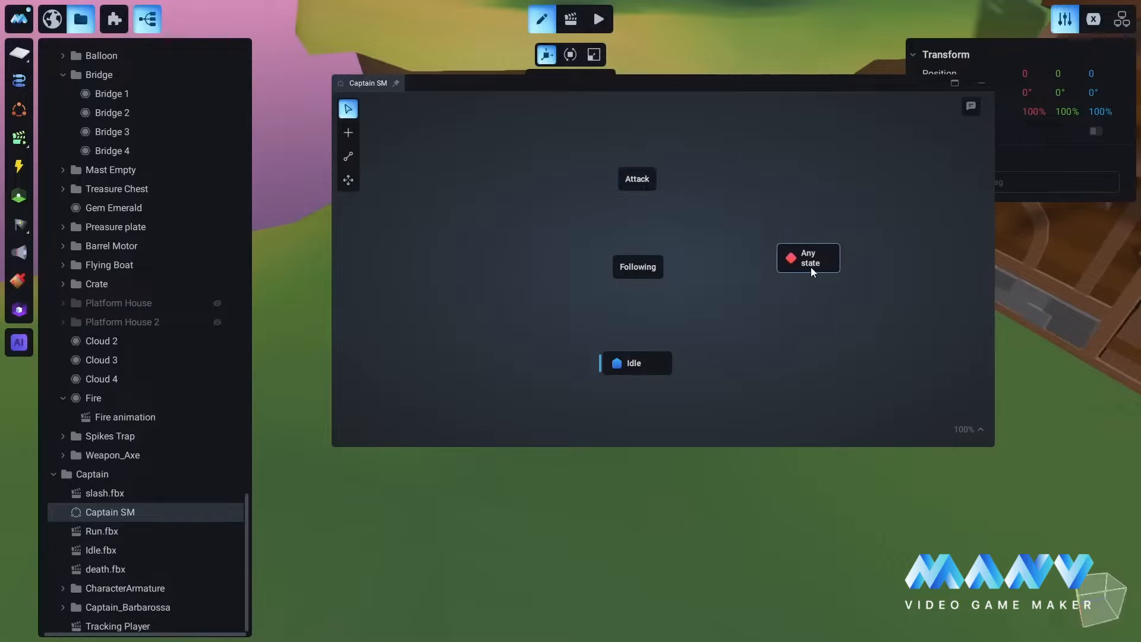
pyautogui.rightClick(765, 172)
pyautogui.click(814, 173)
pyautogui.write('De')
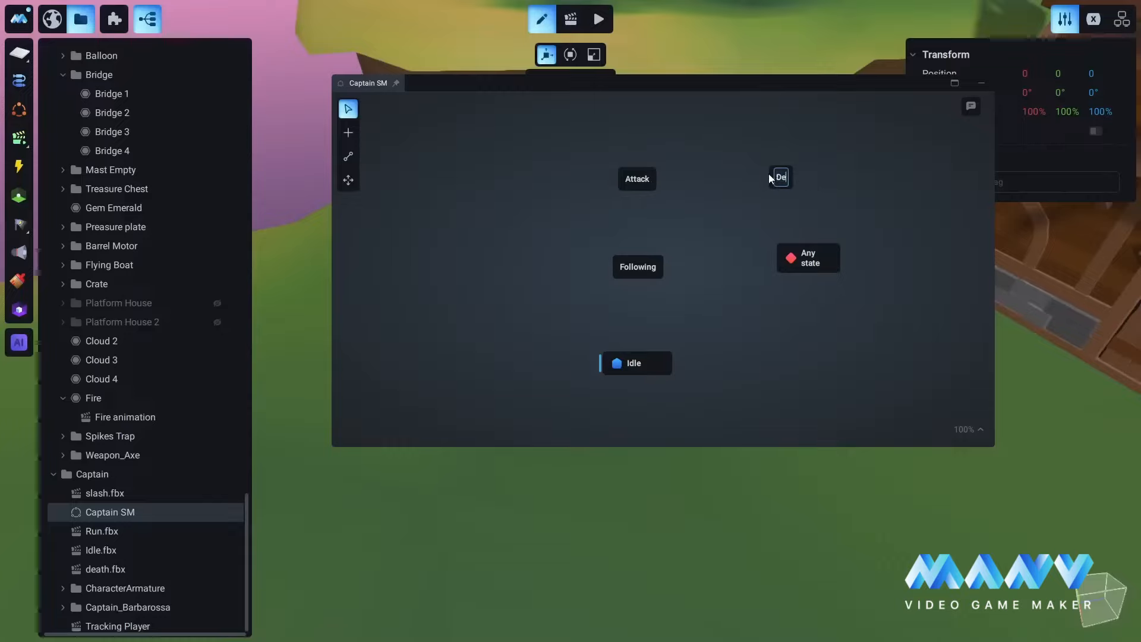
pyautogui.write('ath')
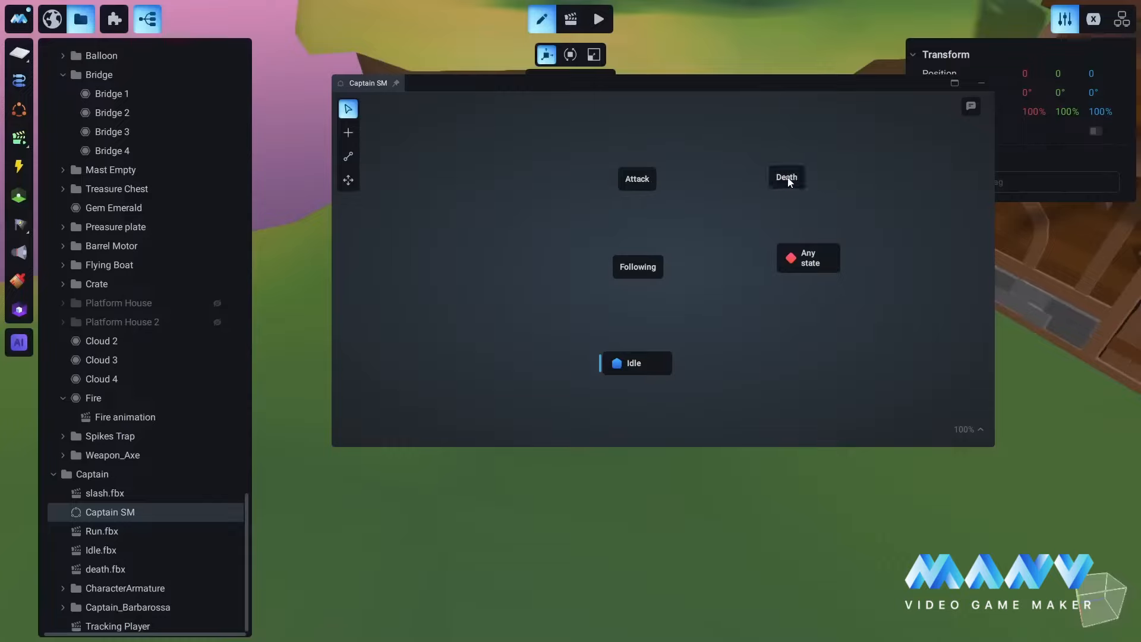
pyautogui.moveTo(793, 178); pyautogui.dragTo(815, 179)
# - Colour the Following state orange, the Attack state red and the Death state purple
pyautogui.rightClick(648, 267)
pyautogui.click(714, 415)
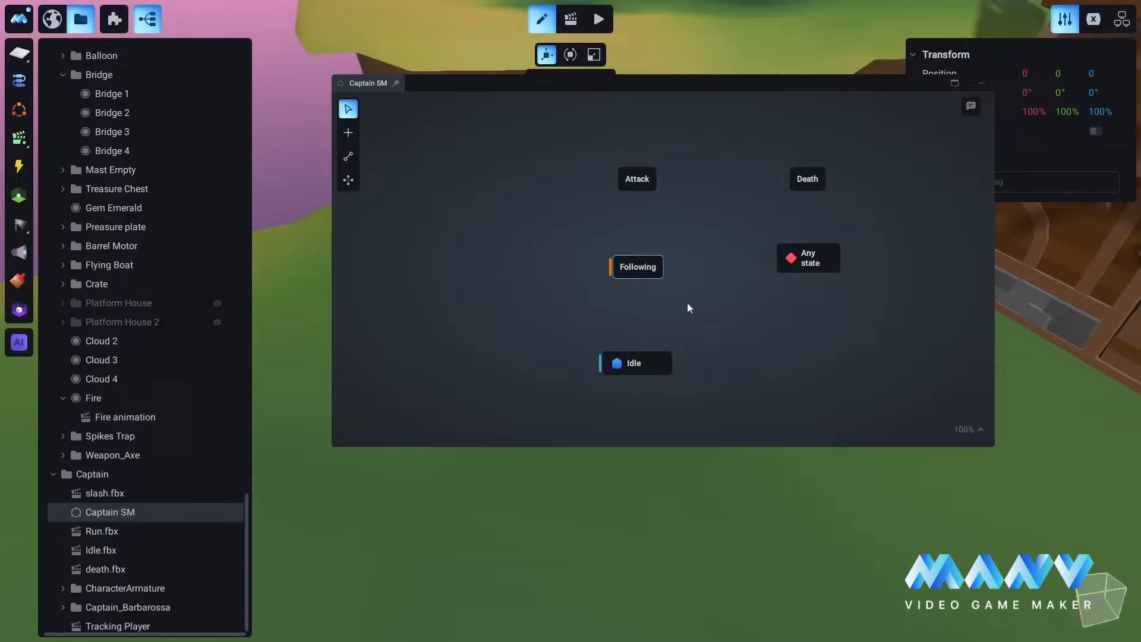
pyautogui.rightClick(629, 177)
pyautogui.click(674, 323)
pyautogui.rightClick(806, 177)
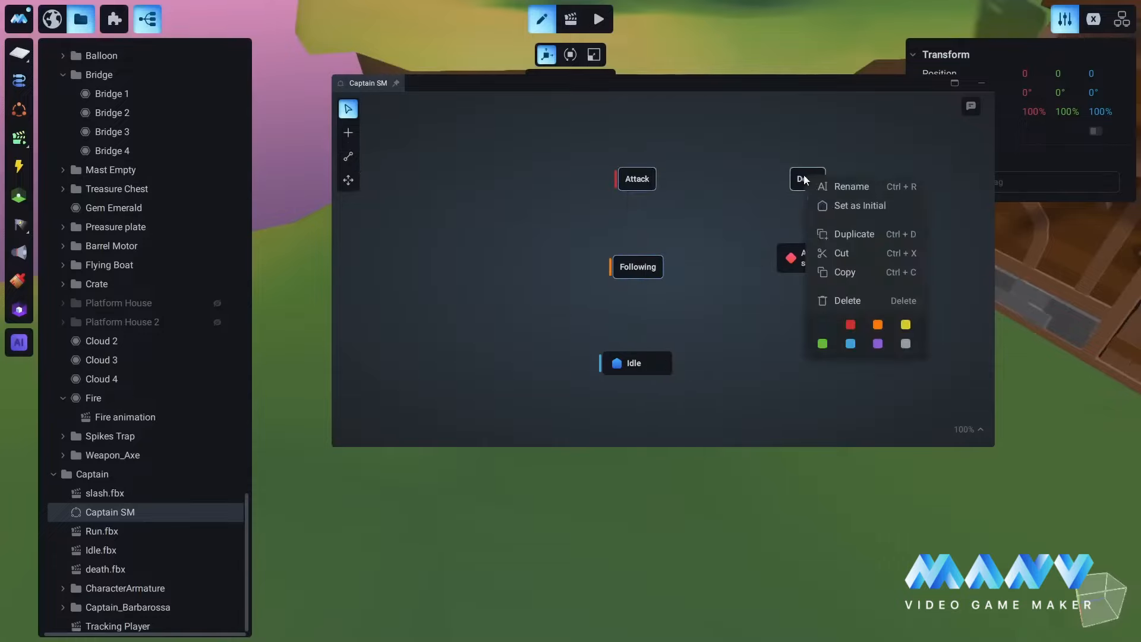
pyautogui.click(877, 342)
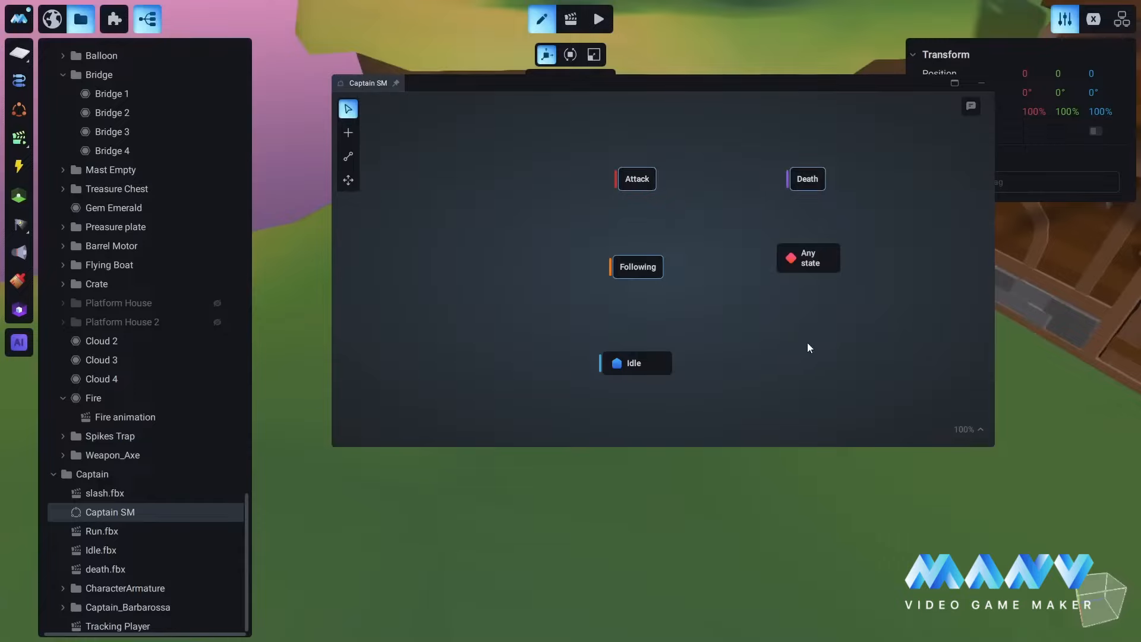
# - Create transitions from Idle to Following and from Following to Attack, bending both out to the left of the states
pyautogui.click(349, 157)
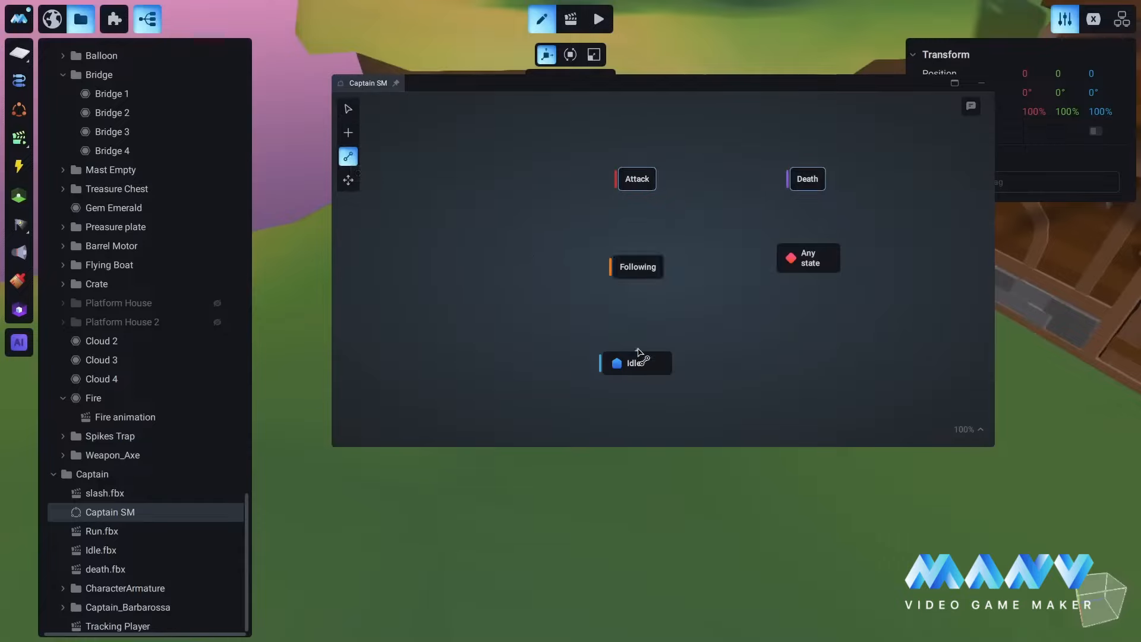
pyautogui.moveTo(639, 354); pyautogui.dragTo(637, 275)
pyautogui.moveTo(634, 281)
pyautogui.mouseDown()
pyautogui.moveTo(645, 285)
pyautogui.moveTo(639, 275)
pyautogui.mouseUp()
pyautogui.moveTo(637, 245); pyautogui.dragTo(643, 185)
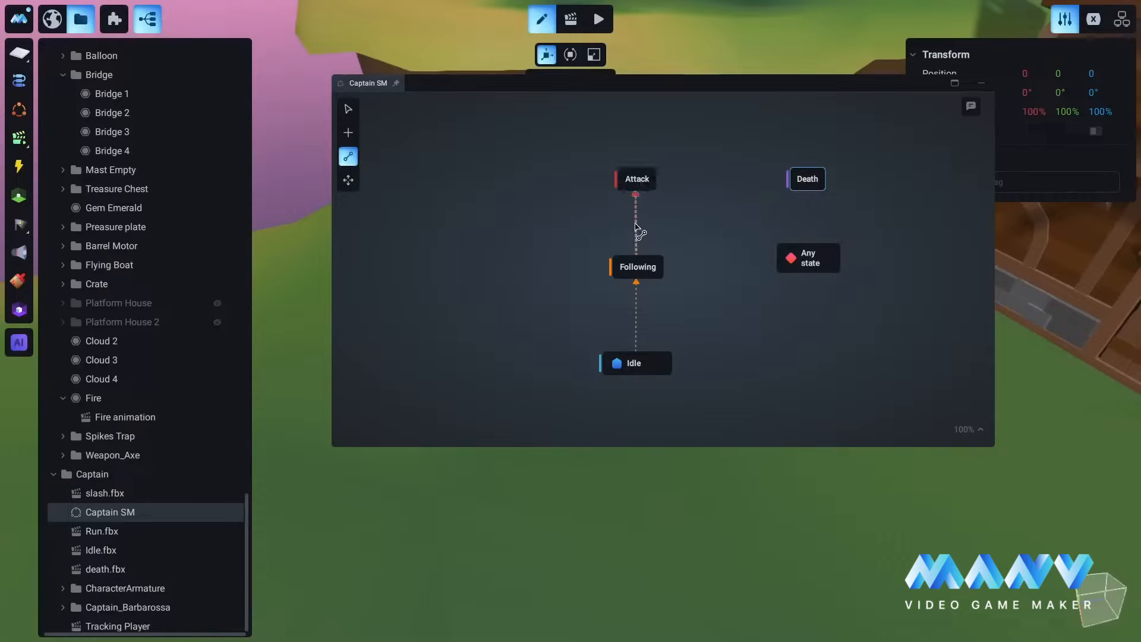
pyautogui.moveTo(636, 226); pyautogui.dragTo(591, 226)
pyautogui.moveTo(636, 320); pyautogui.dragTo(597, 317)
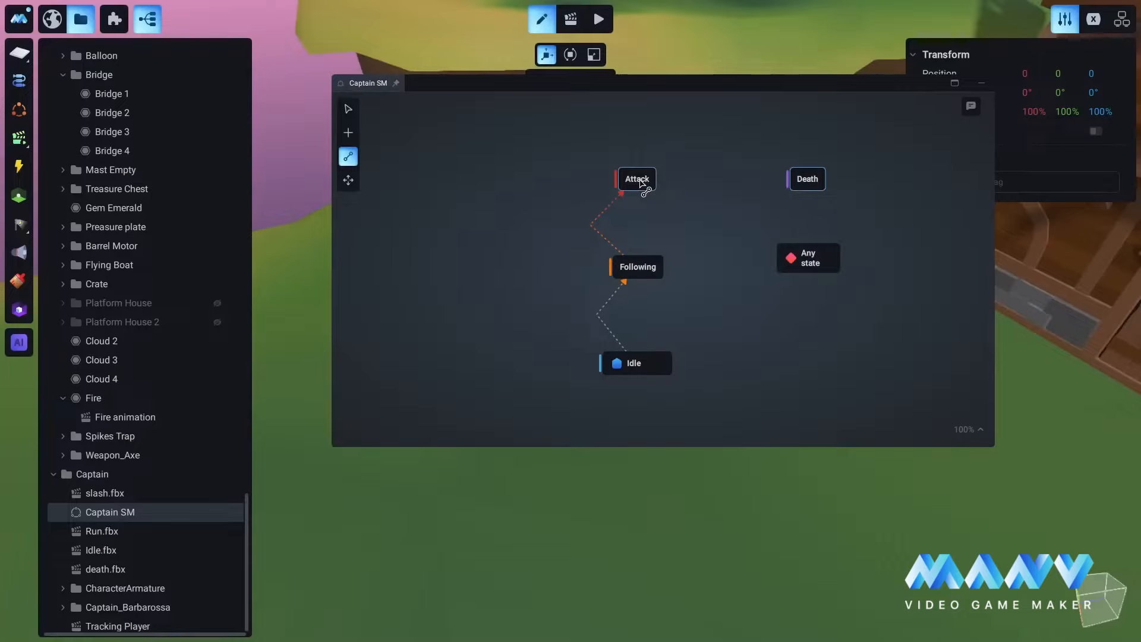
# - Create return transitions from Attack to Following and from Following to Idle, bent out to the right of the states
pyautogui.moveTo(642, 183); pyautogui.dragTo(665, 221)
pyautogui.moveTo(639, 269); pyautogui.dragTo(645, 363)
pyautogui.moveTo(636, 314); pyautogui.dragTo(668, 314)
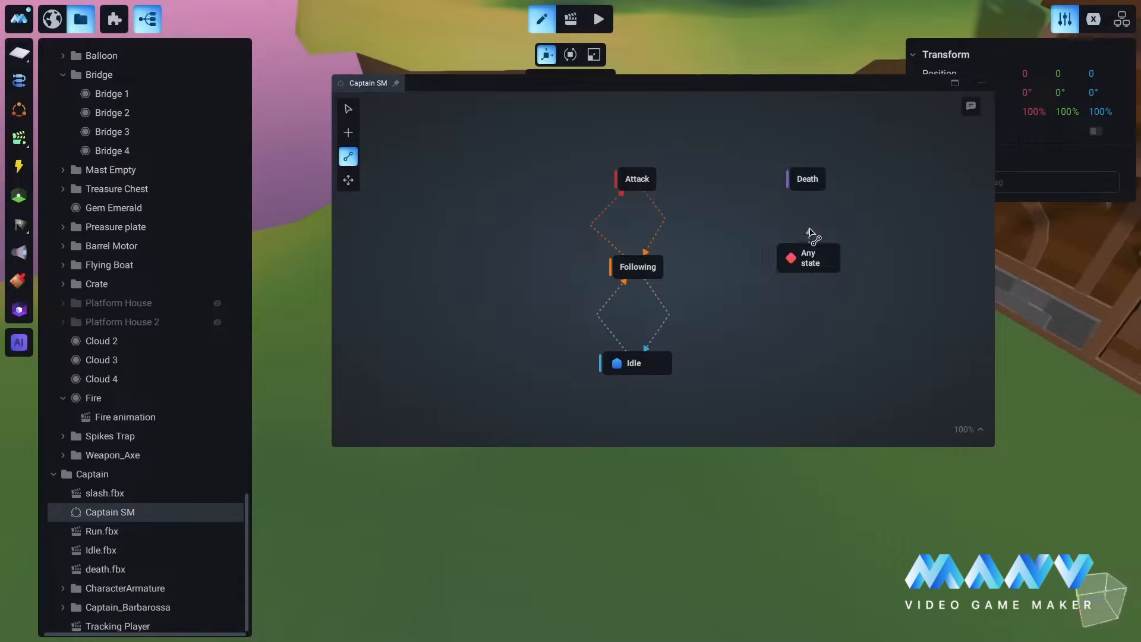
# - Create a transition from Any state to Death and align Any state directly below Death
pyautogui.moveTo(811, 234); pyautogui.dragTo(806, 179)
pyautogui.click(347, 109)
pyautogui.moveTo(809, 269); pyautogui.dragTo(810, 283)
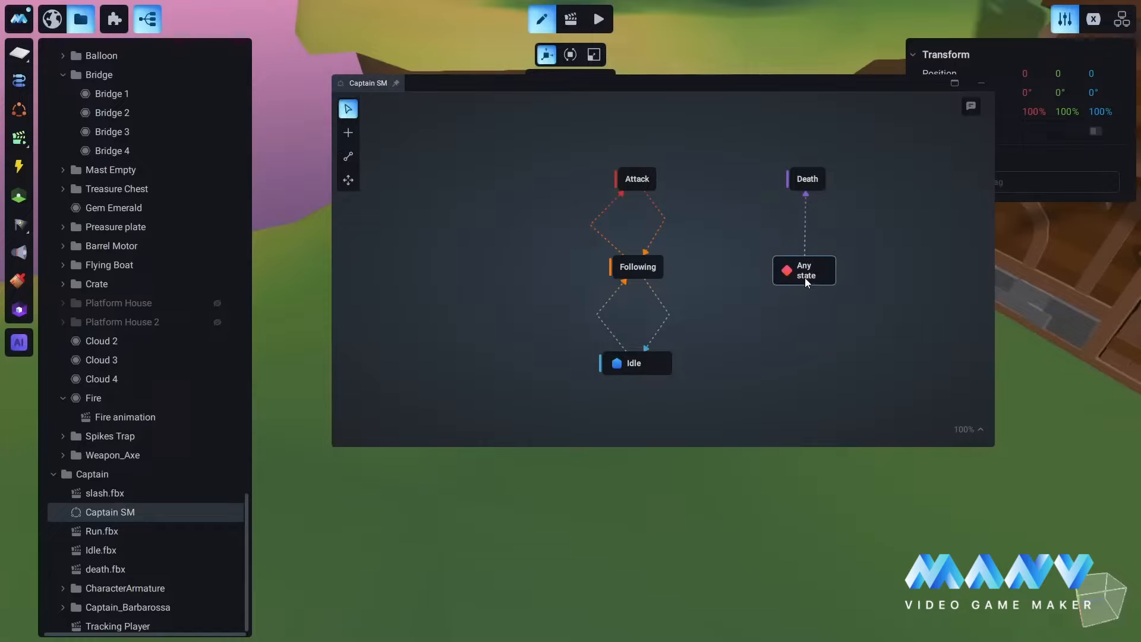
# - Add a Comparison condition of type Result is True Started with Less or equal to the transition from Any state to Death
pyautogui.click(807, 221)
pyautogui.click(807, 216)
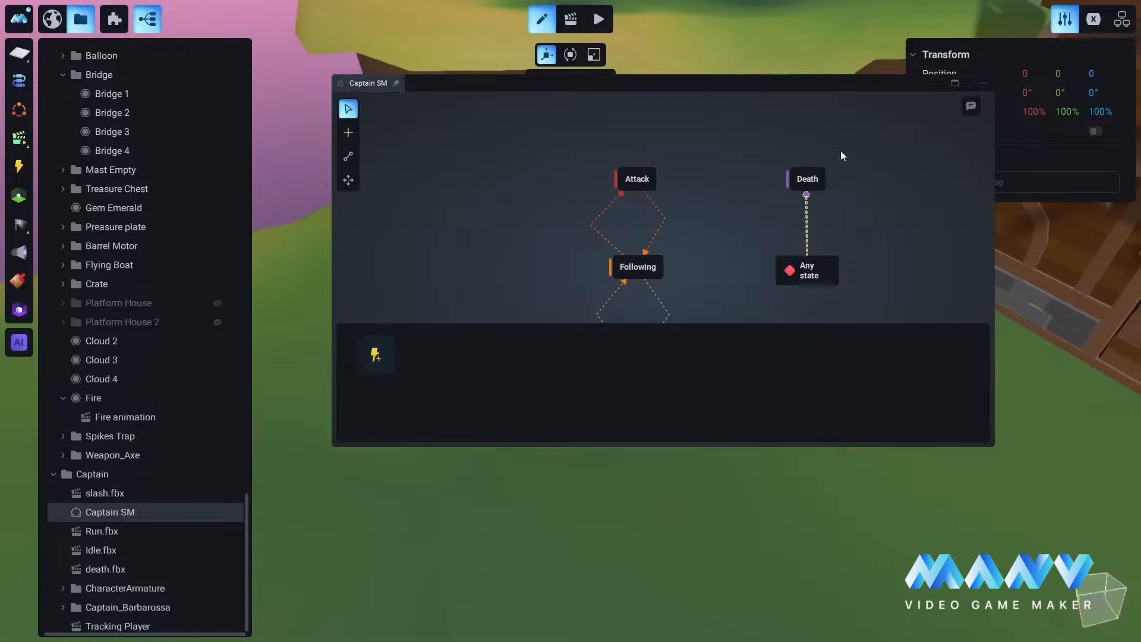
pyautogui.click(375, 357)
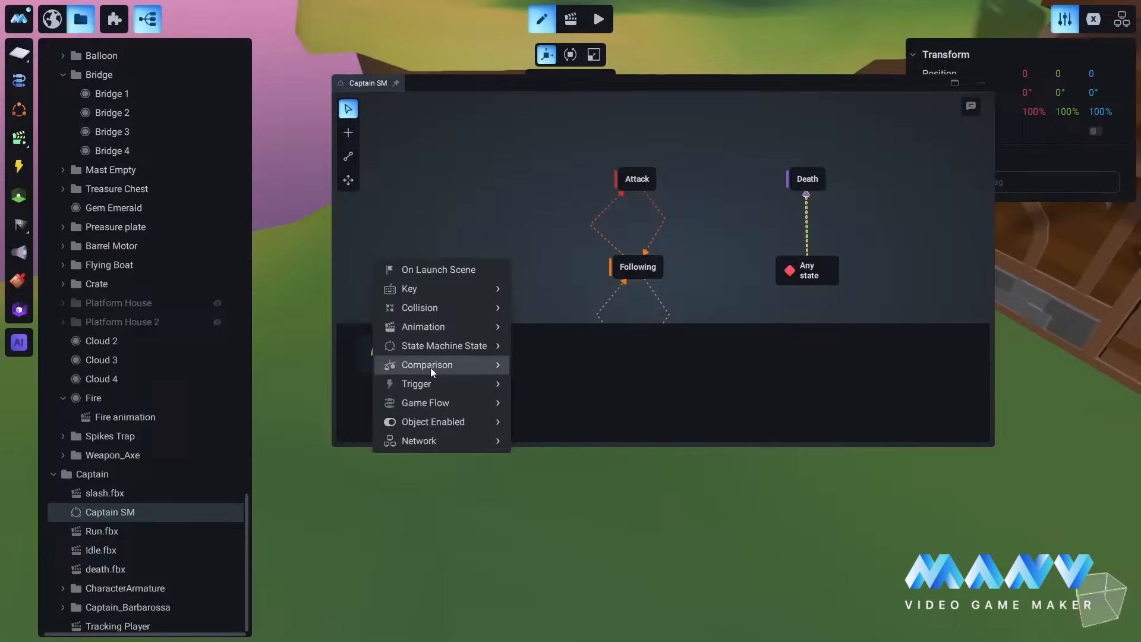
pyautogui.moveTo(419, 367)
pyautogui.moveTo(565, 365)
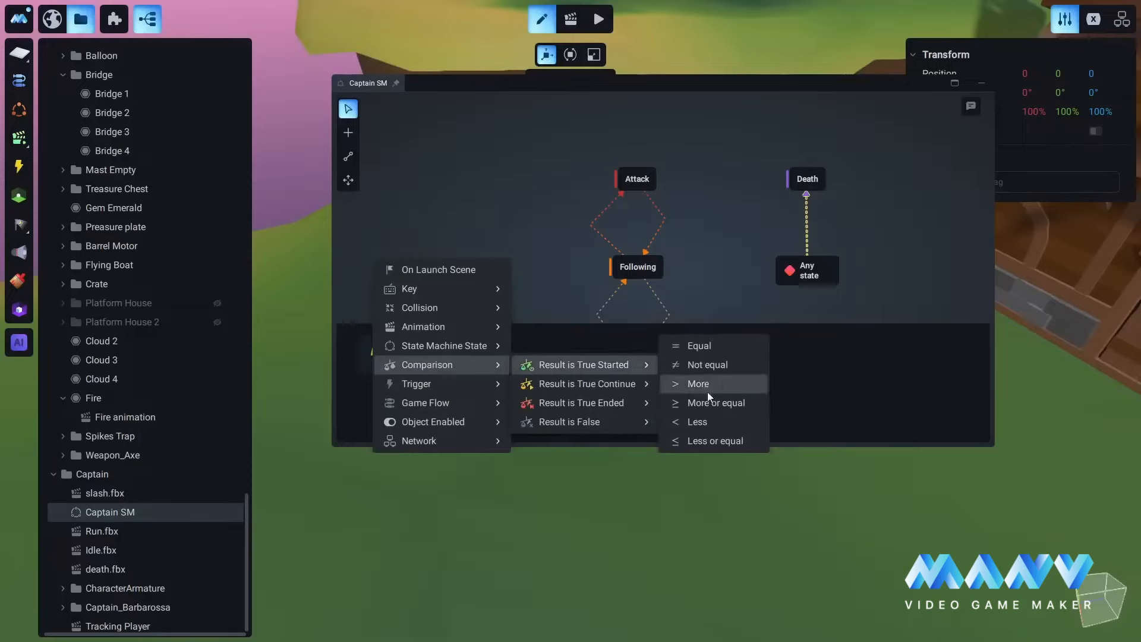
pyautogui.click(721, 440)
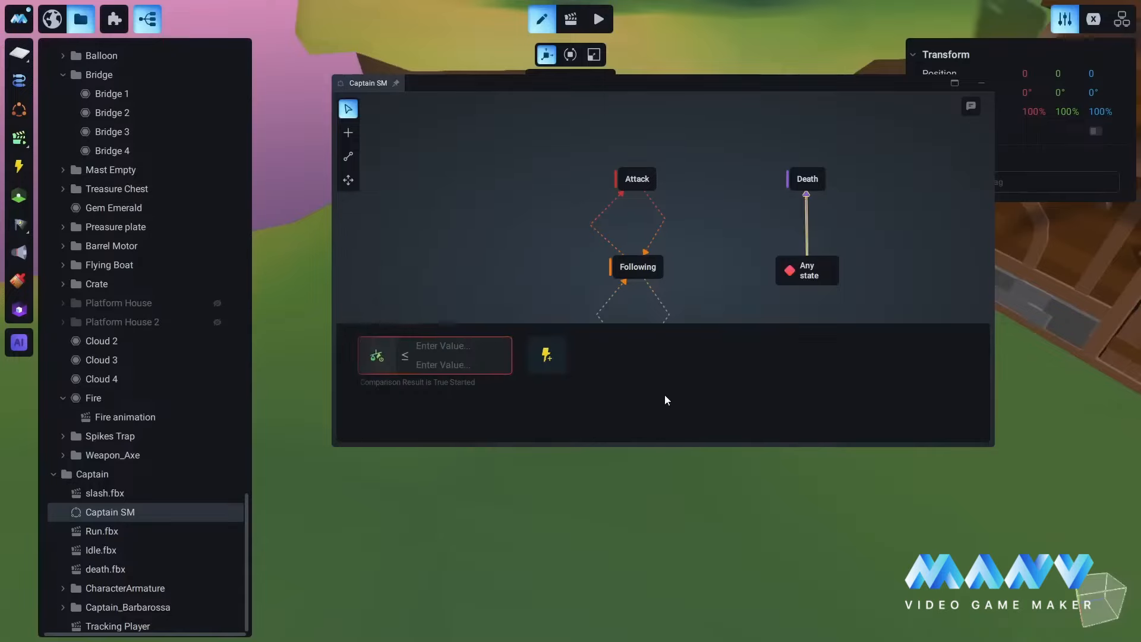
# - Set the comparison's Value 1 to the Captain's Health variable and Value 2 to 0, then close the state machine editor
pyautogui.click(426, 345)
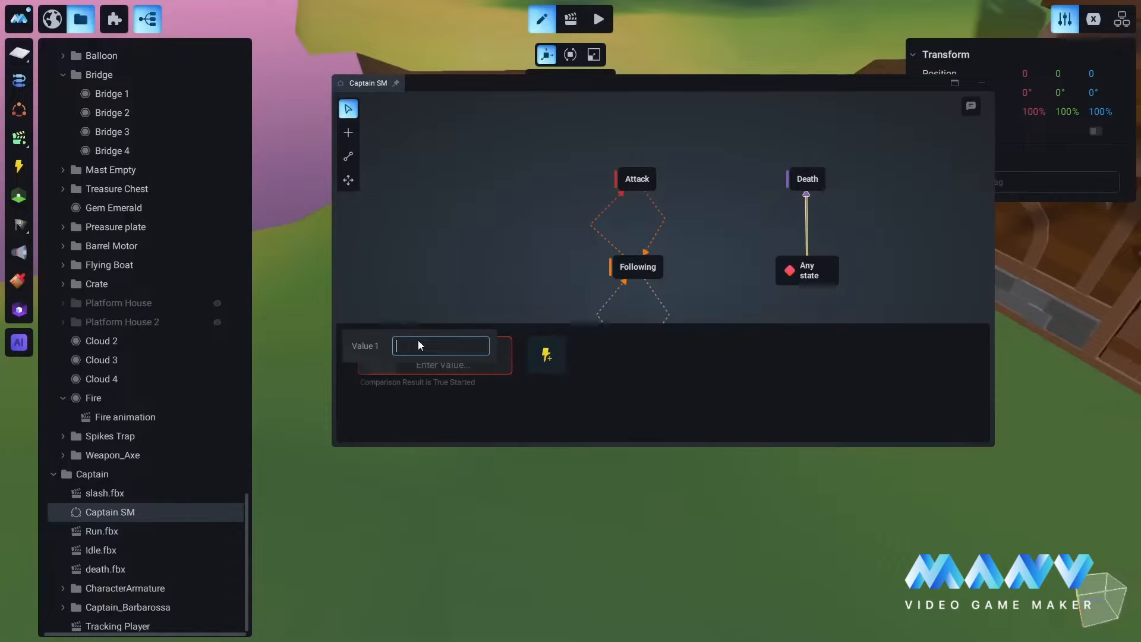
pyautogui.write('$0')
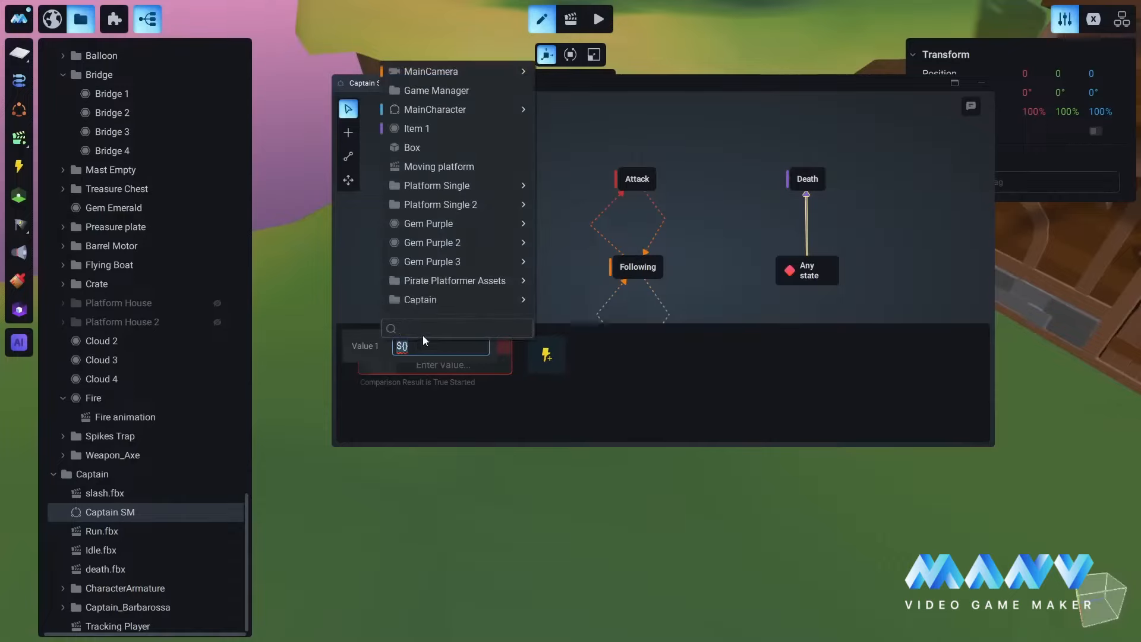
pyautogui.moveTo(422, 299)
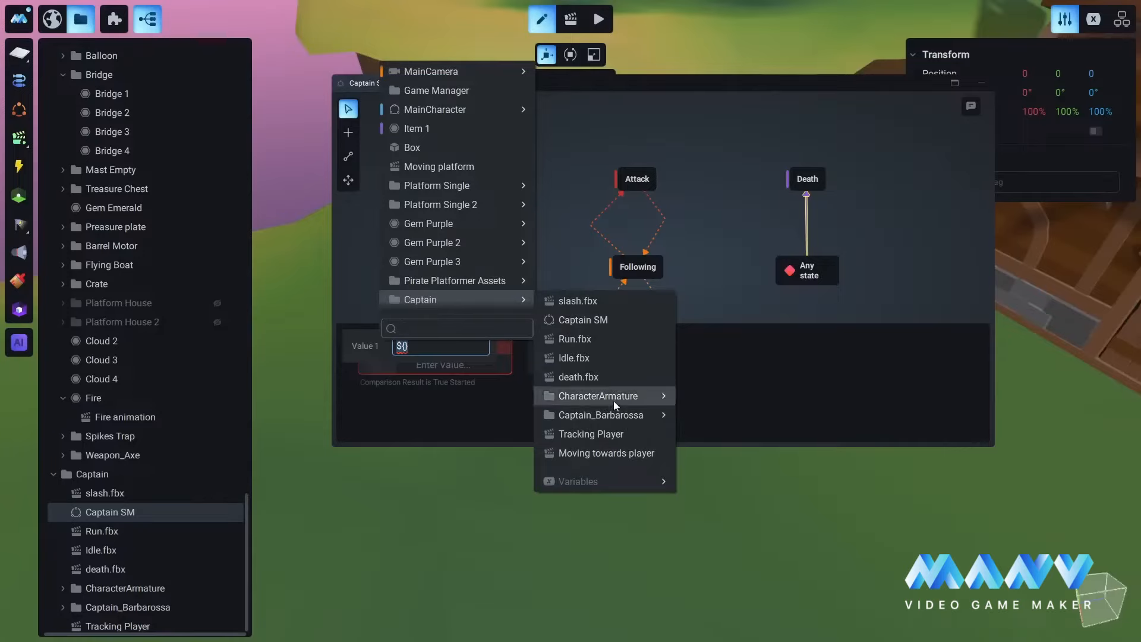
pyautogui.moveTo(590, 481)
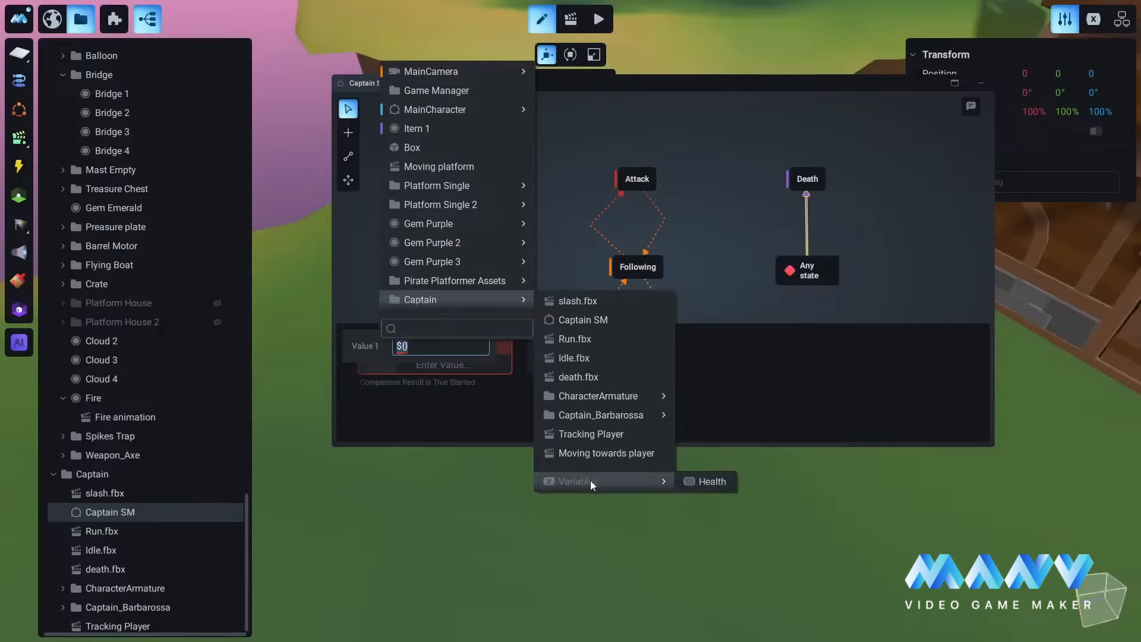
pyautogui.click(715, 482)
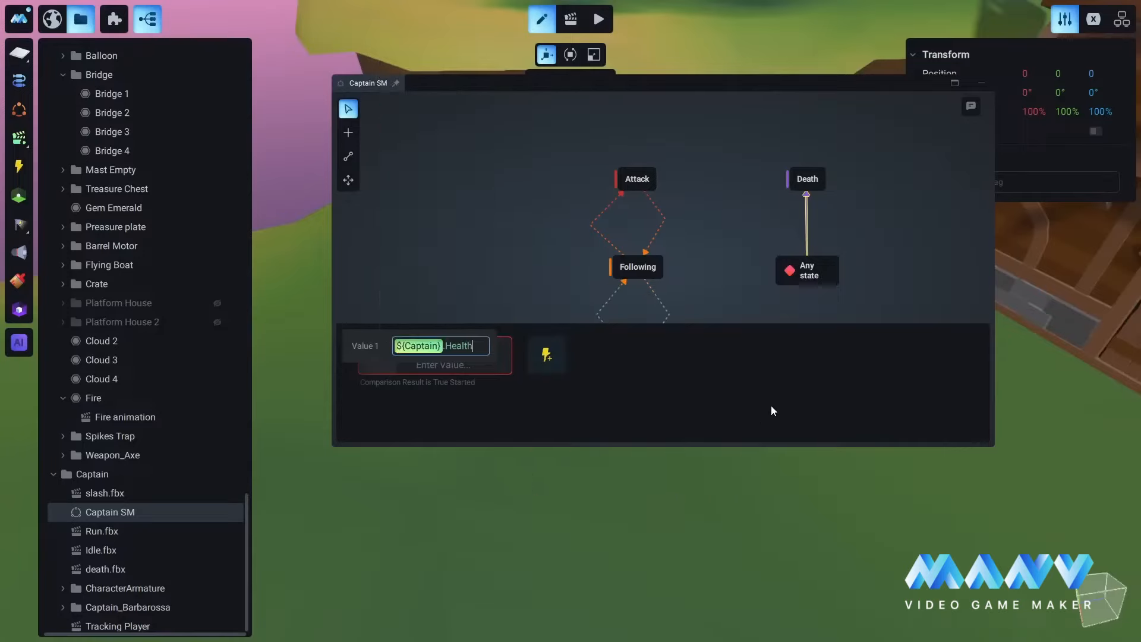
pyautogui.click(726, 378)
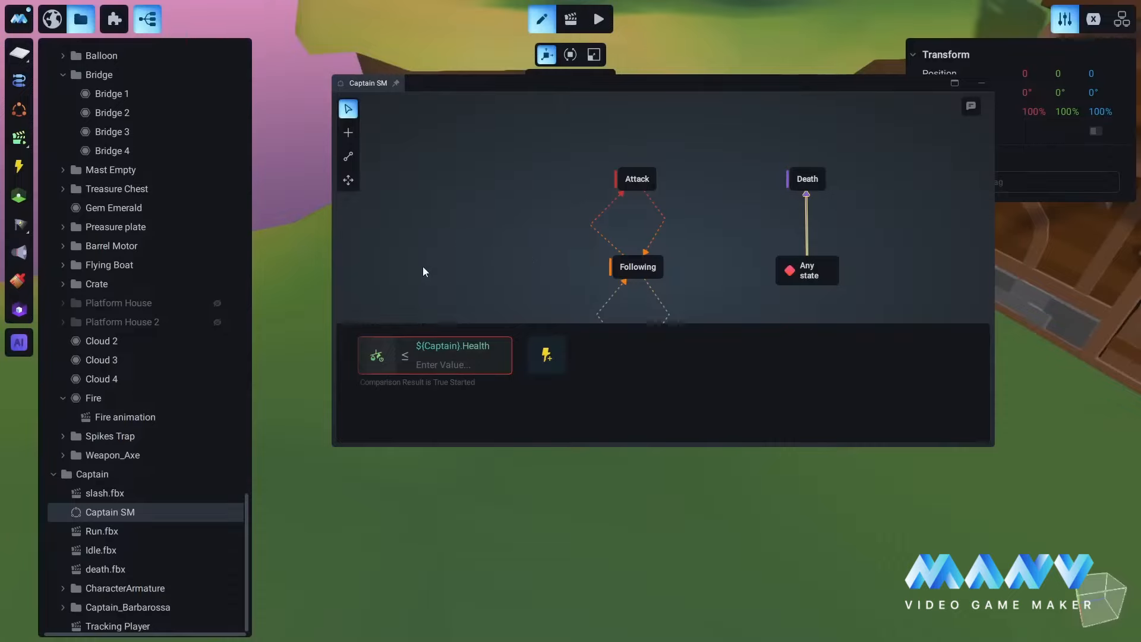
pyautogui.click(429, 363)
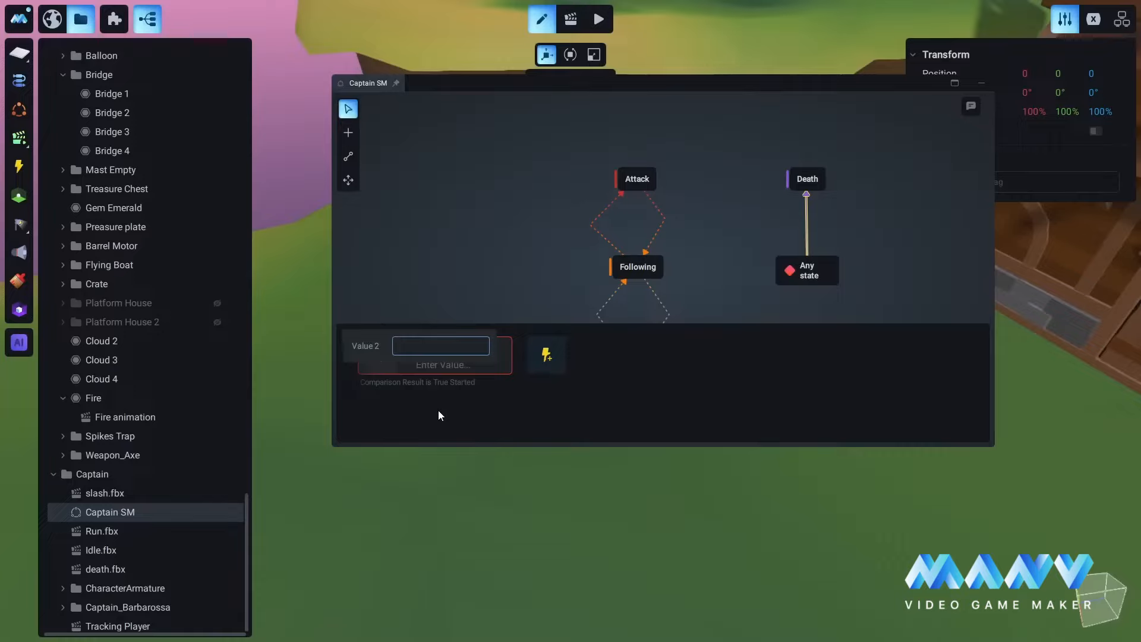
pyautogui.write('0')
pyautogui.press('Return')
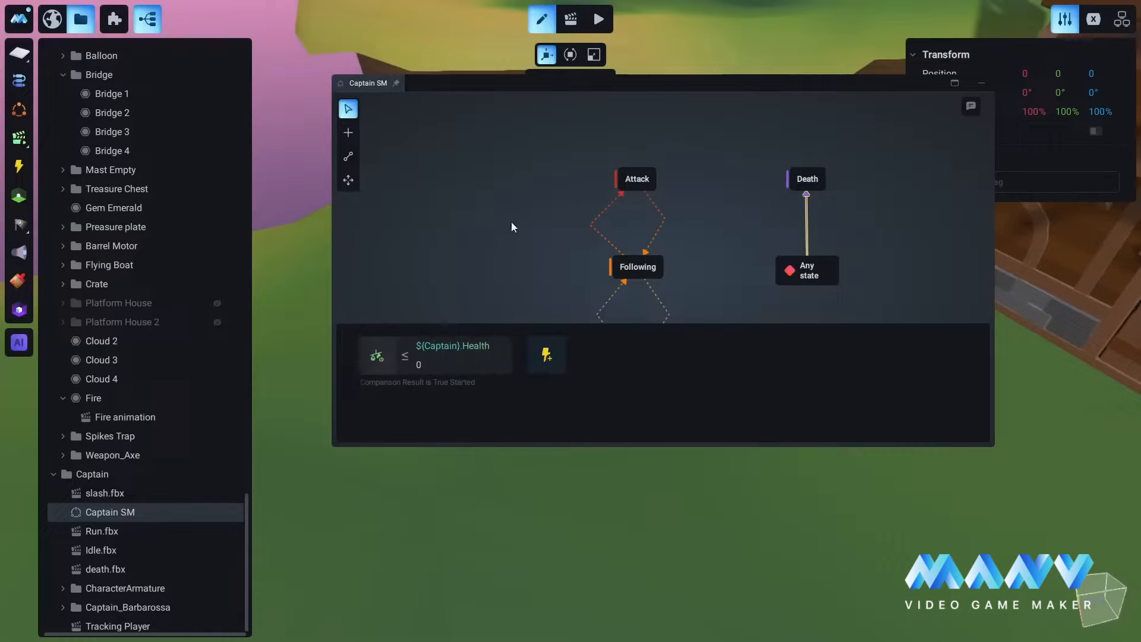
pyautogui.click(495, 182)
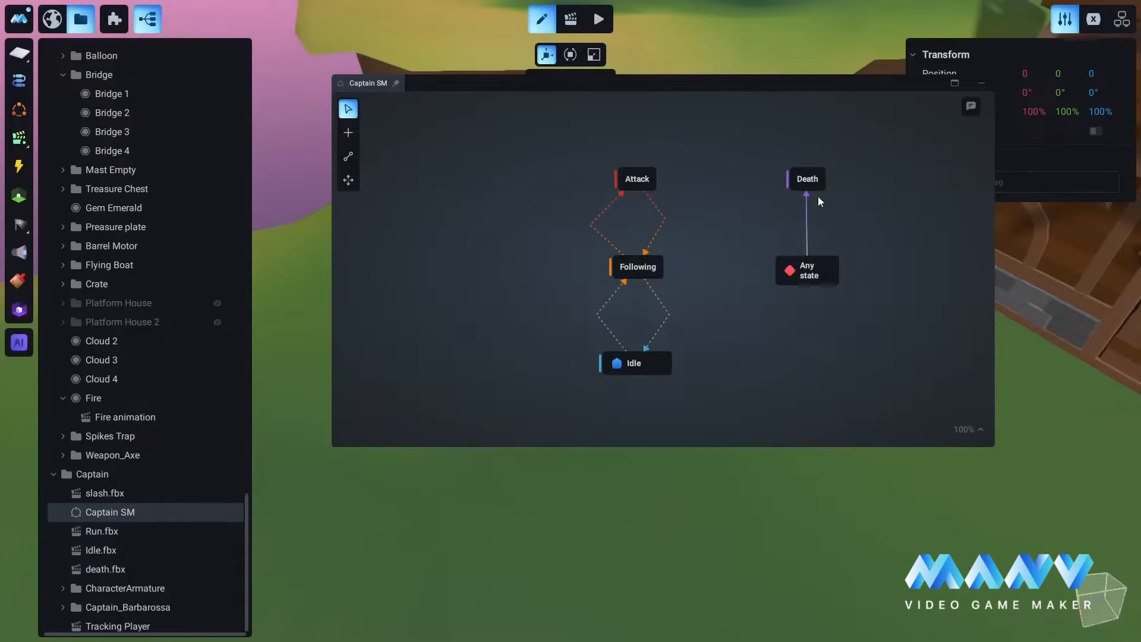
pyautogui.click(981, 83)
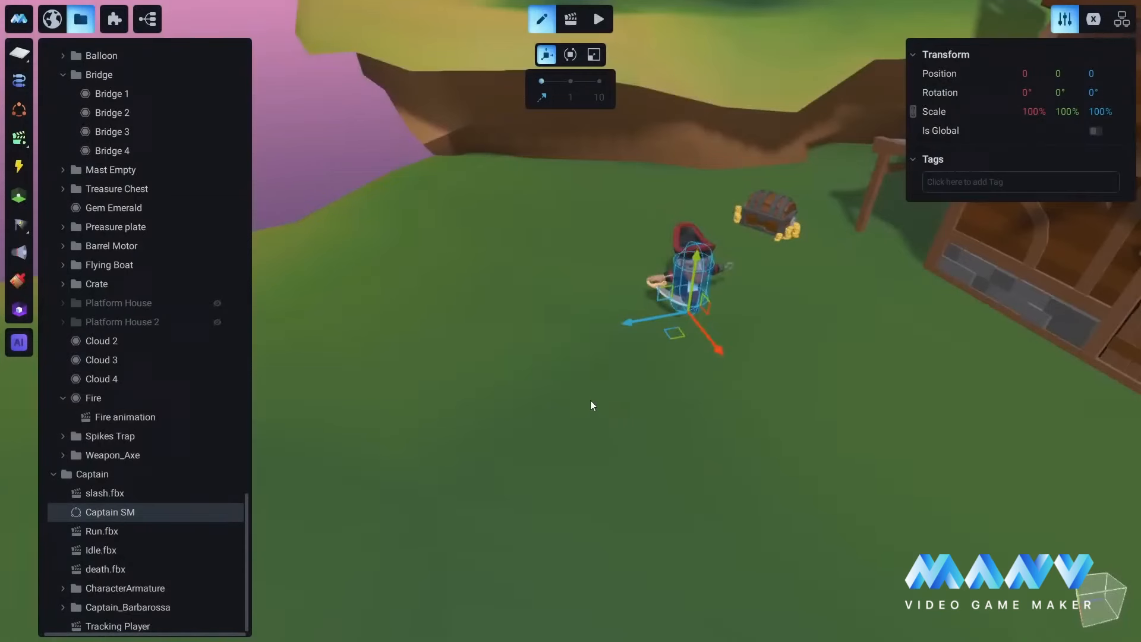
# - Add a collider inside the Captain group and raise it to about 0.45 on the Y axis
pyautogui.moveTo(590, 400); pyautogui.dragTo(714, 384, button='right')
pyautogui.scroll(4, 713, 357)
pyautogui.scroll(-3, 713, 361)
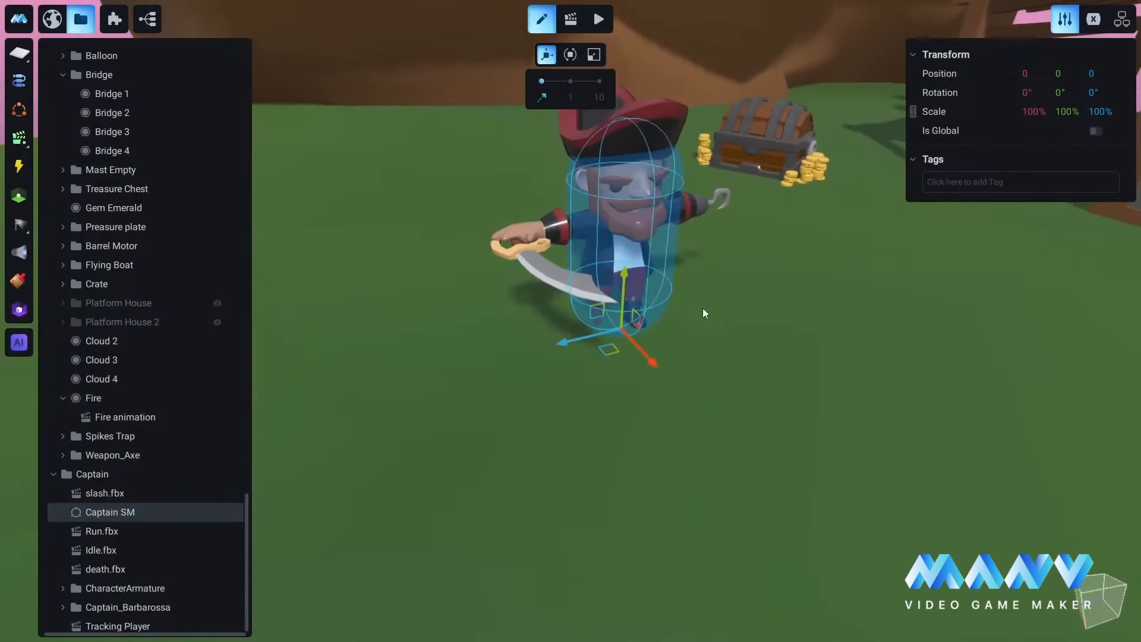
pyautogui.moveTo(695, 255); pyautogui.dragTo(643, 306, button='middle')
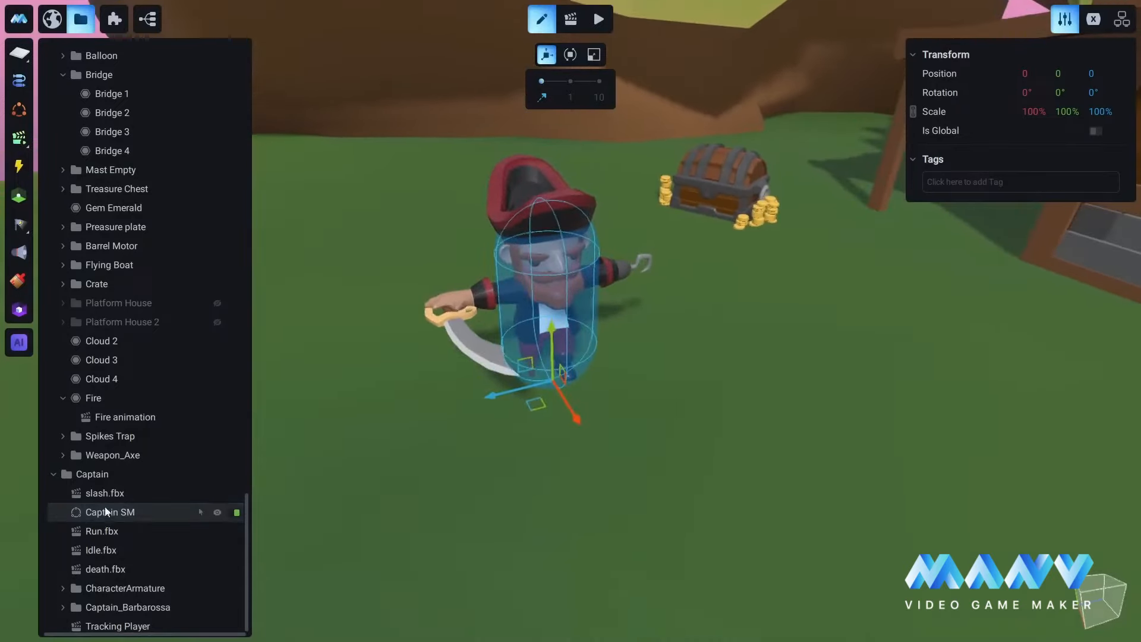
pyautogui.click(20, 196)
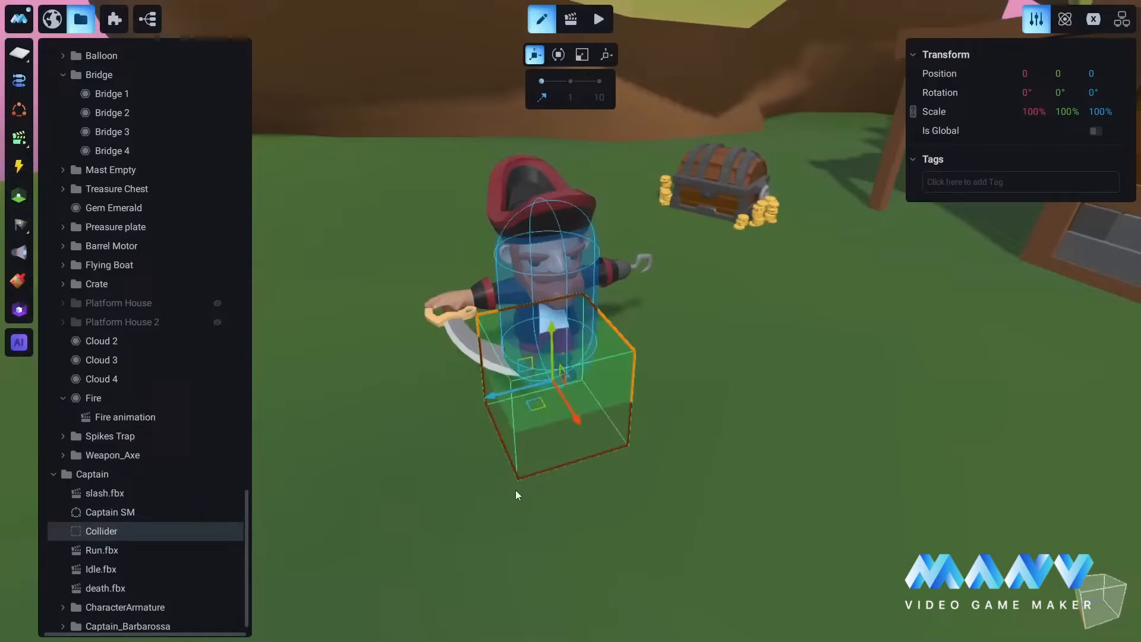
pyautogui.moveTo(515, 489); pyautogui.dragTo(661, 319, button='right')
pyautogui.moveTo(643, 368); pyautogui.dragTo(649, 309)
pyautogui.moveTo(649, 309); pyautogui.dragTo(743, 432, button='right')
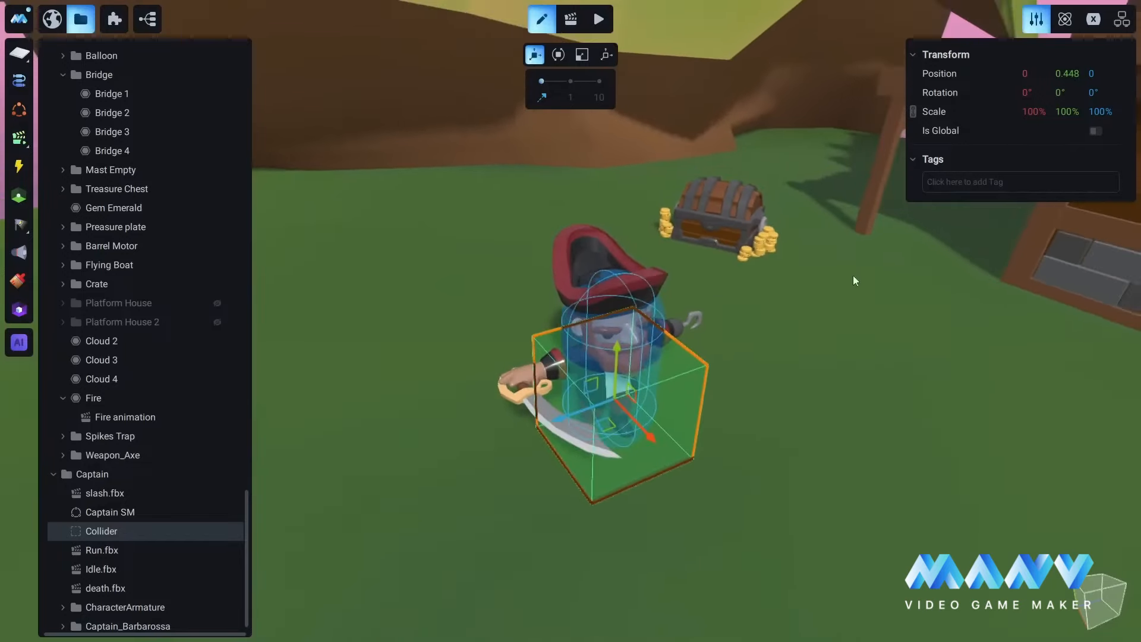
# - Change the collider's shape to Cylinder and stretch it upwards to a length of about 2.35
pyautogui.click(1064, 19)
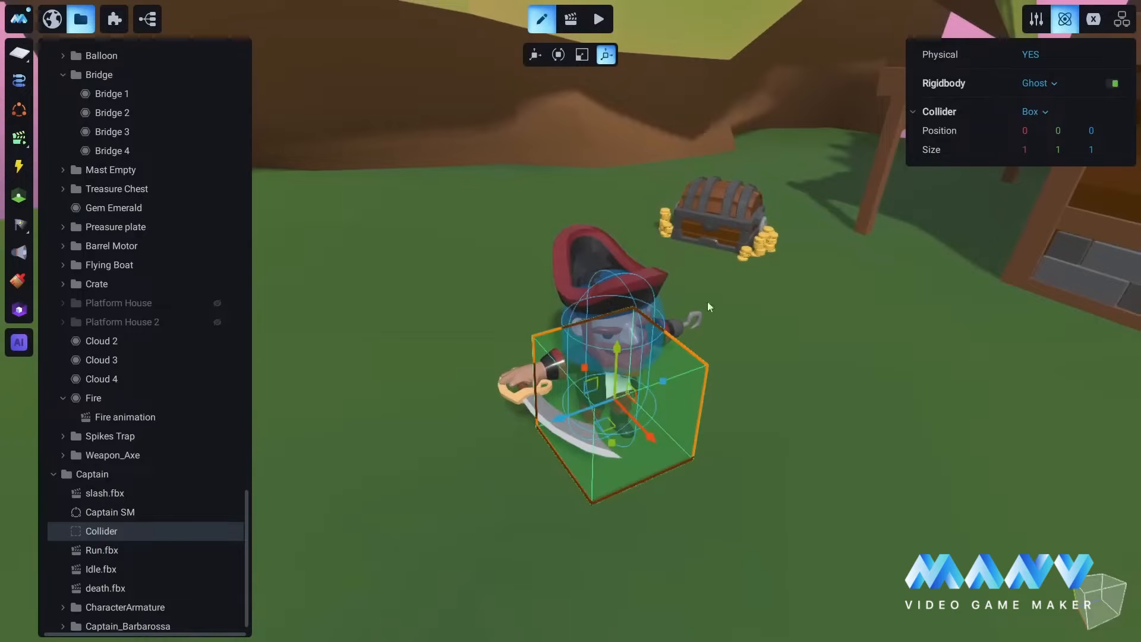
pyautogui.click(1045, 111)
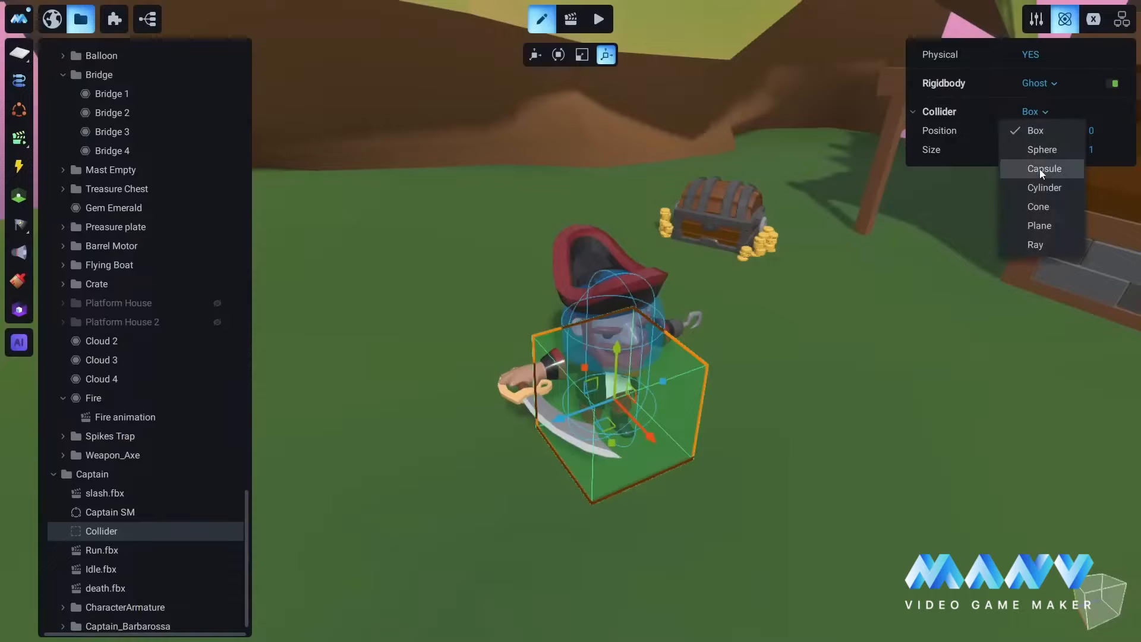
pyautogui.click(1051, 187)
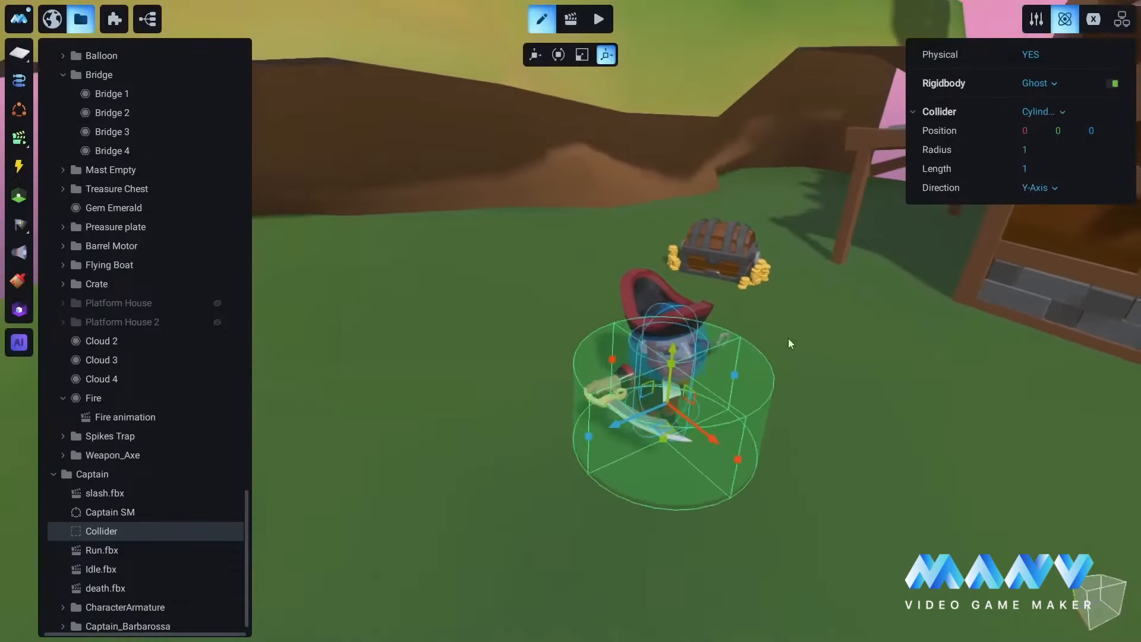
pyautogui.moveTo(672, 362); pyautogui.dragTo(685, 290)
# - Widen the cylinder collider around the captain to a radius of about 1.32
pyautogui.press('f')
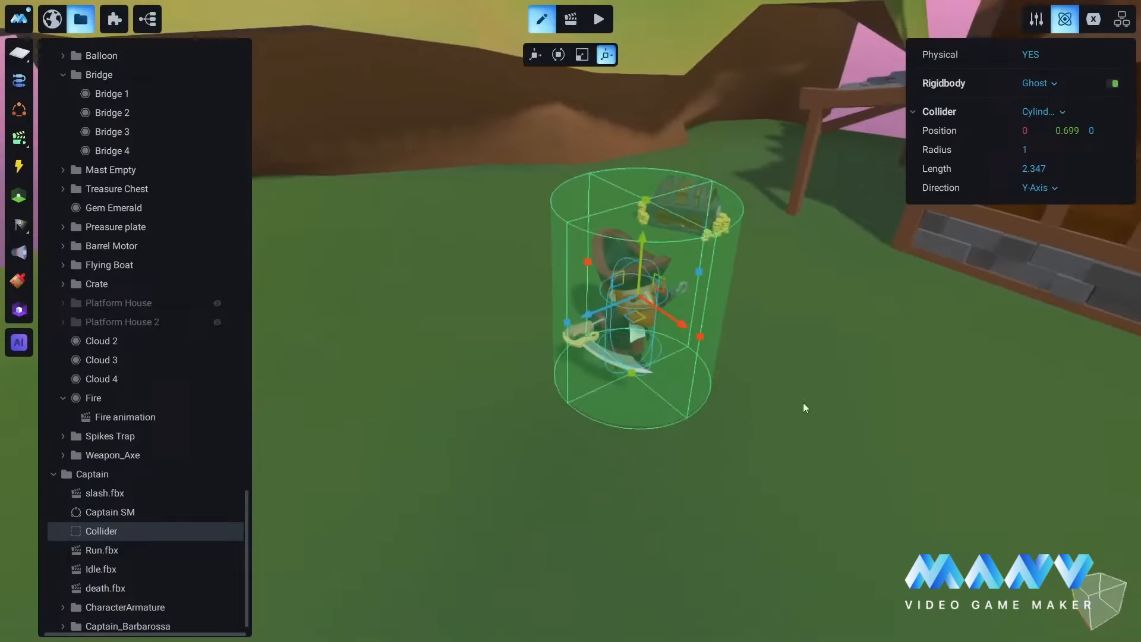
pyautogui.moveTo(805, 369); pyautogui.dragTo(810, 472, button='middle')
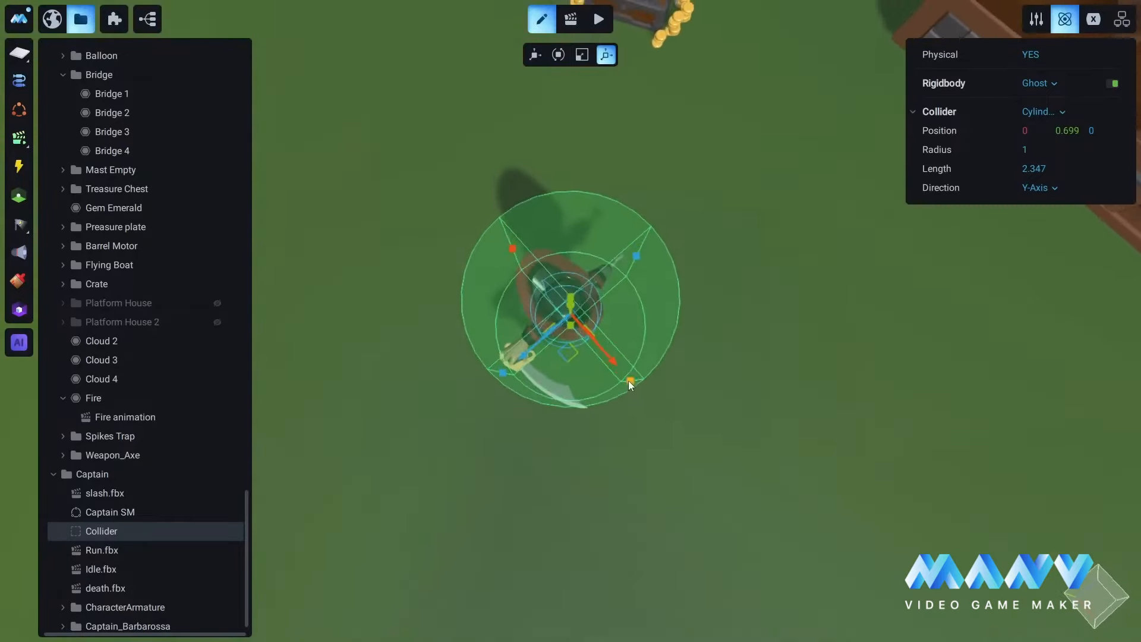
pyautogui.moveTo(627, 379); pyautogui.dragTo(630, 380)
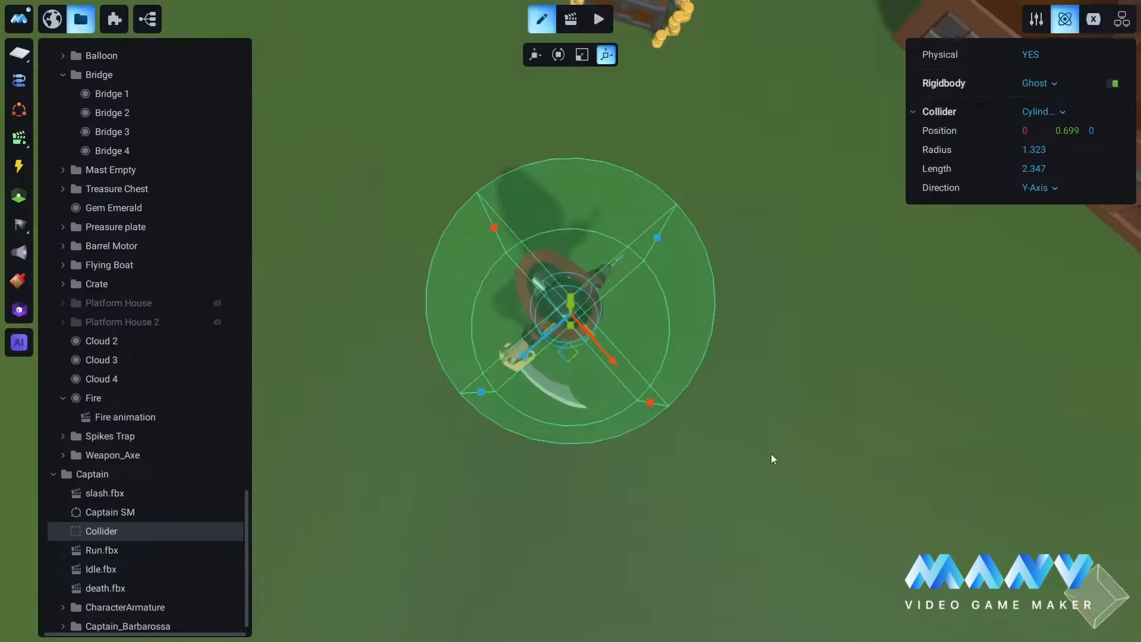
pyautogui.moveTo(771, 454); pyautogui.dragTo(823, 402, button='middle')
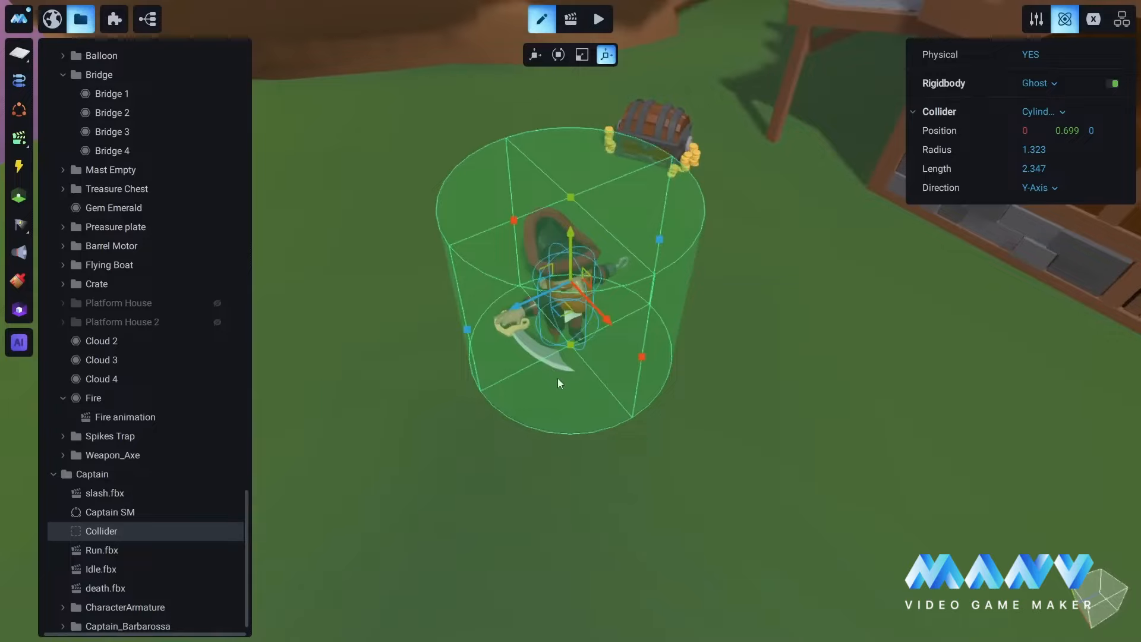
pyautogui.click(533, 55)
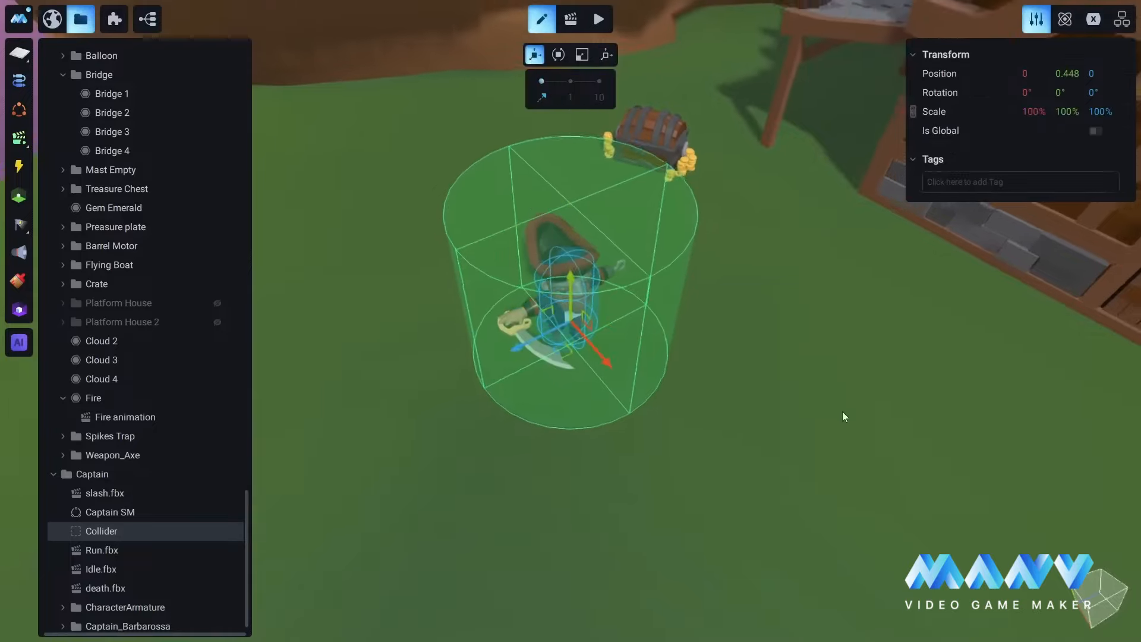
pyautogui.moveTo(843, 412); pyautogui.dragTo(722, 336, button='middle')
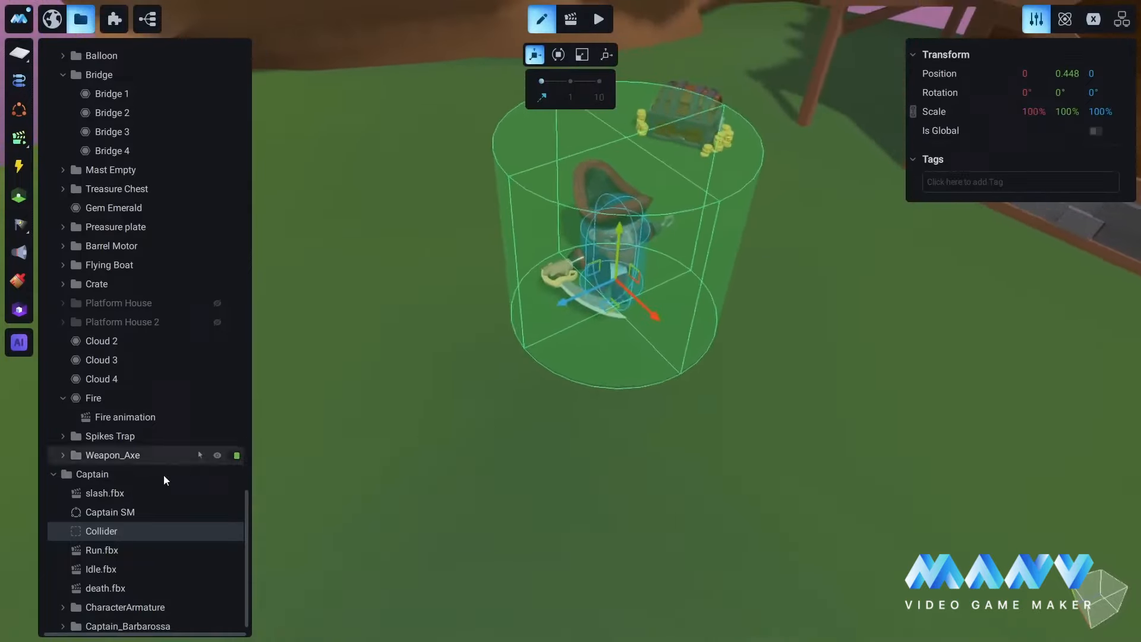
# - Rename the captain's cylinder collider as Near
pyautogui.rightClick(98, 532)
pyautogui.click(147, 455)
pyautogui.write('Near')
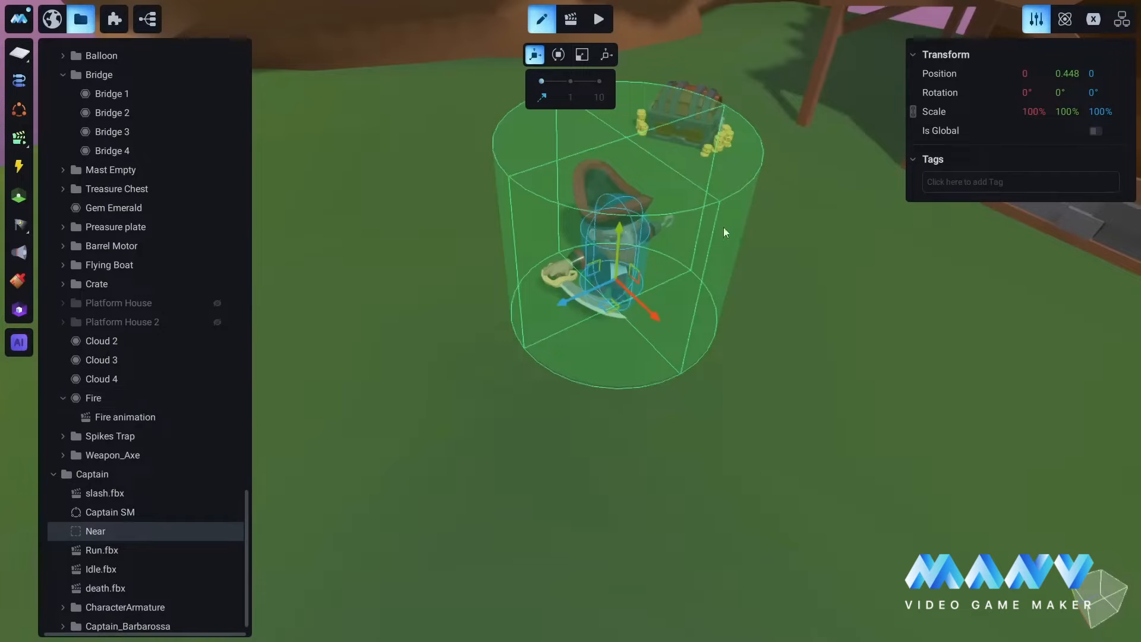
# - Duplicate the Near collider and rename the copy as Far
pyautogui.moveTo(758, 243); pyautogui.dragTo(683, 366, button='middle')
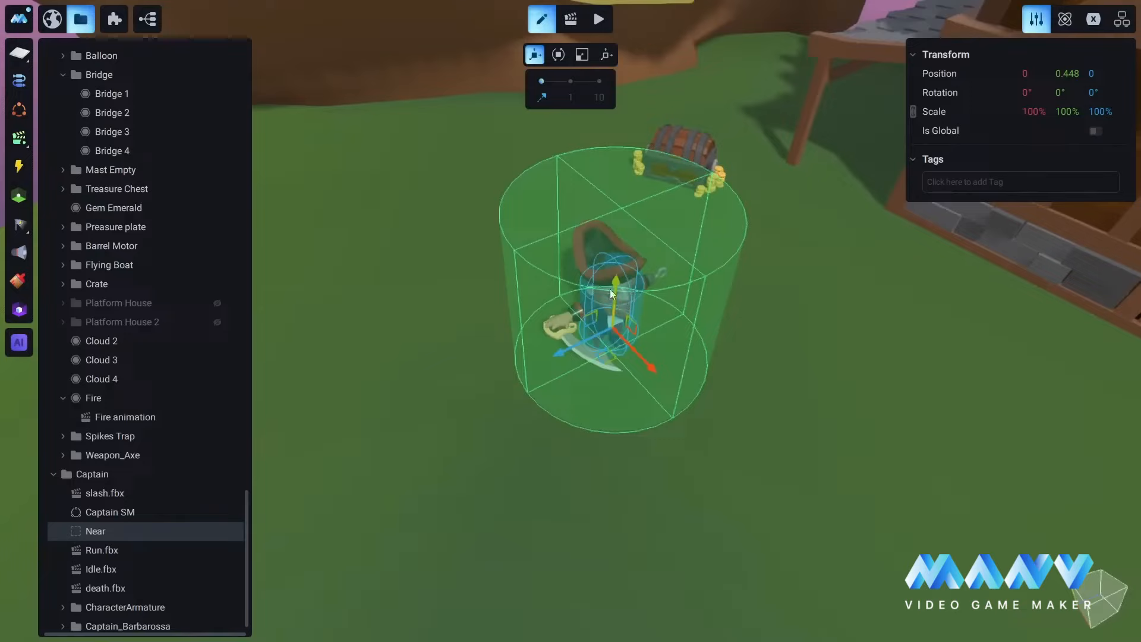
pyautogui.rightClick(99, 533)
pyautogui.click(152, 510)
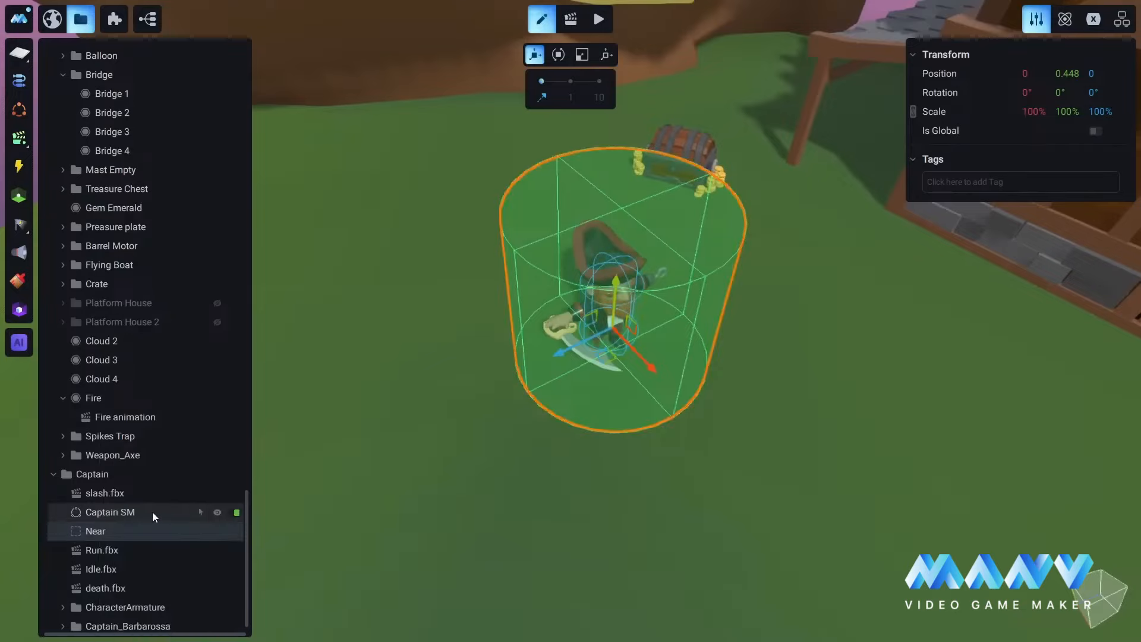
pyautogui.click(101, 533)
pyautogui.click(102, 549)
pyautogui.moveTo(505, 440); pyautogui.dragTo(545, 429, button='right')
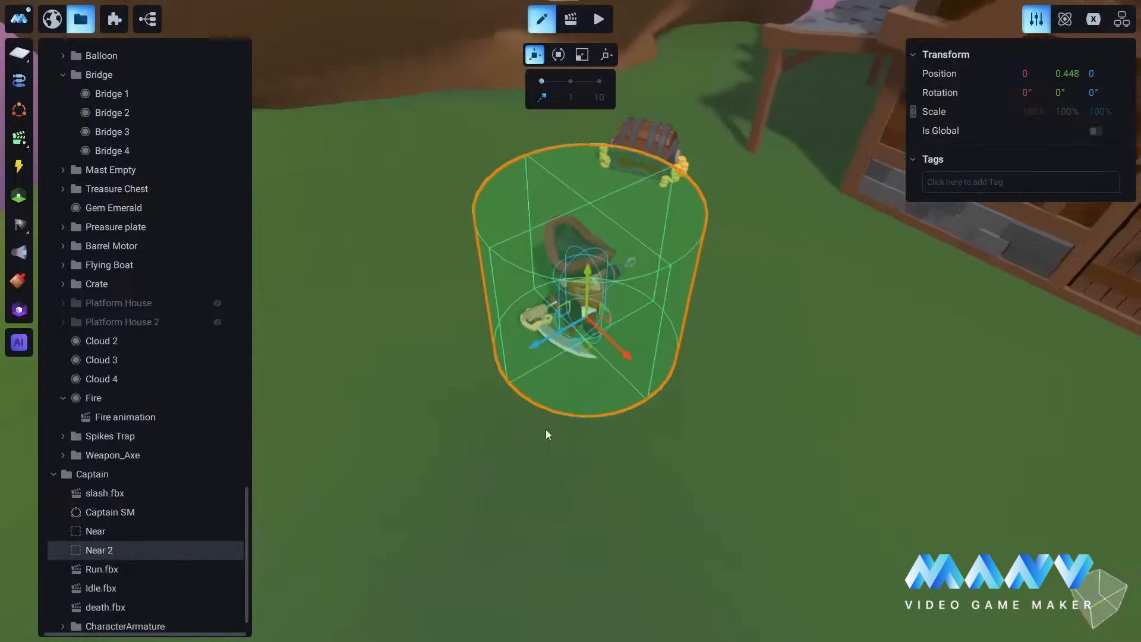
pyautogui.rightClick(101, 549)
pyautogui.click(145, 455)
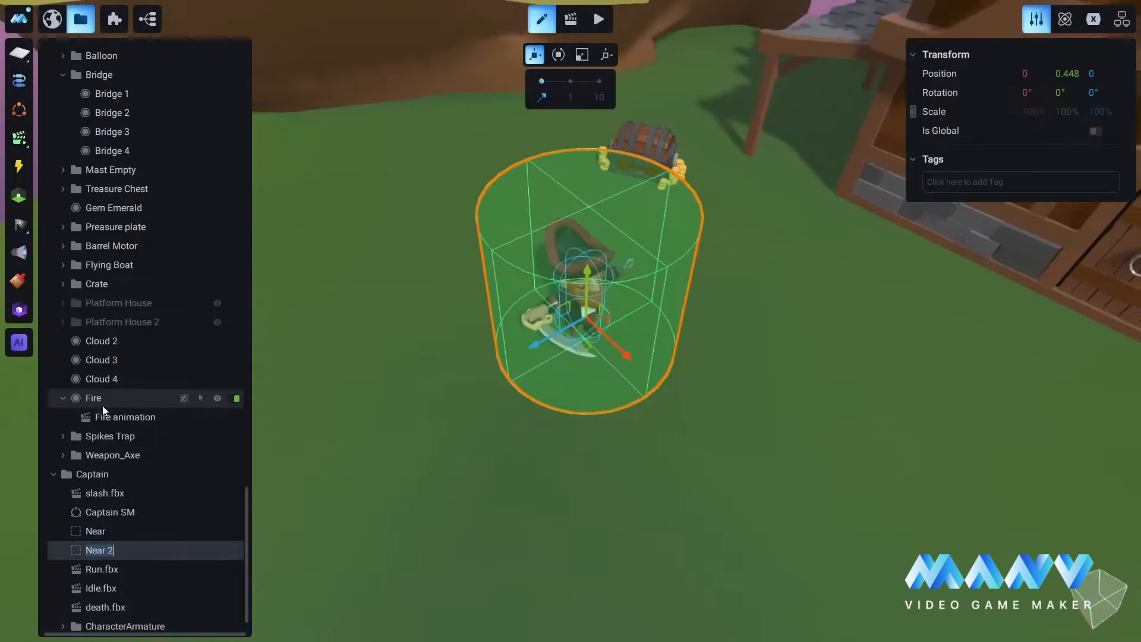
pyautogui.write('Far')
pyautogui.press('Return')
# - Enlarge the Far collider's radius to about 8.2 so that it surrounds a wide area around the captain
pyautogui.click(605, 57)
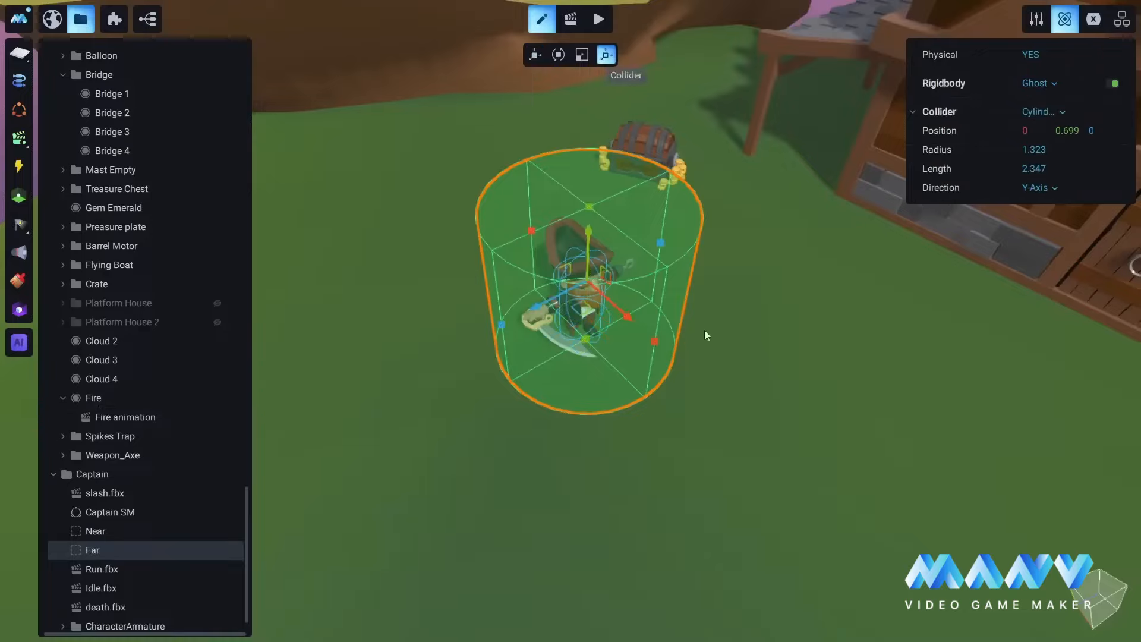
pyautogui.moveTo(705, 331); pyautogui.dragTo(746, 421, button='middle')
pyautogui.scroll(-5, 745, 422)
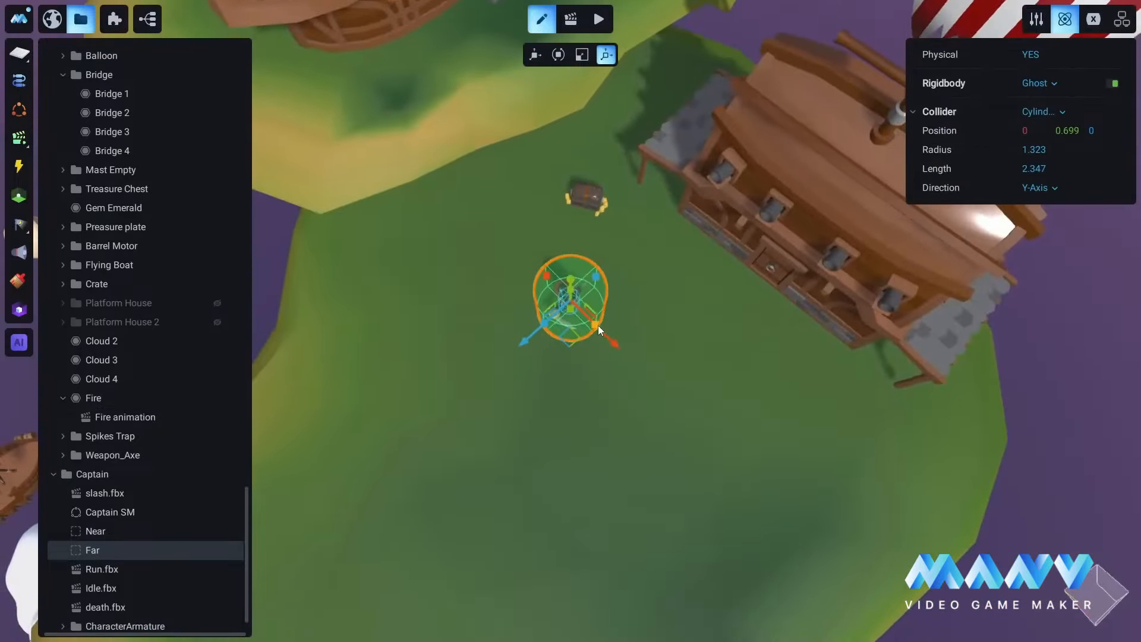
pyautogui.moveTo(596, 325); pyautogui.dragTo(617, 339)
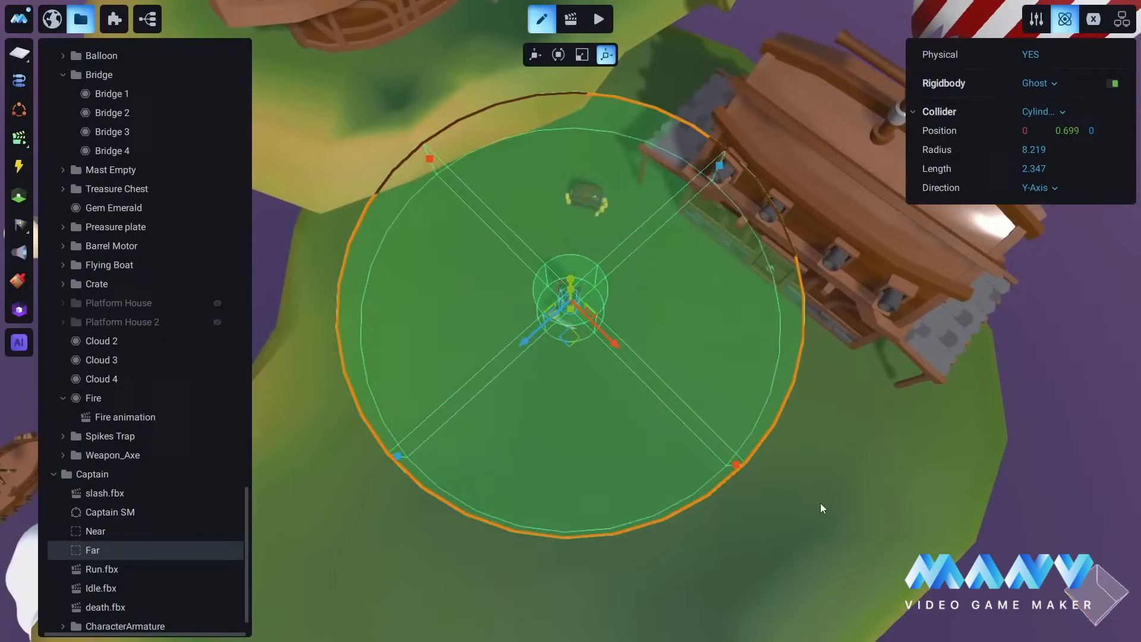
# - Examine the Near and Far colliders around the captain from an angled close-up view
pyautogui.moveTo(820, 503); pyautogui.dragTo(616, 145, button='middle')
pyautogui.click(533, 55)
pyautogui.scroll(4, 655, 376)
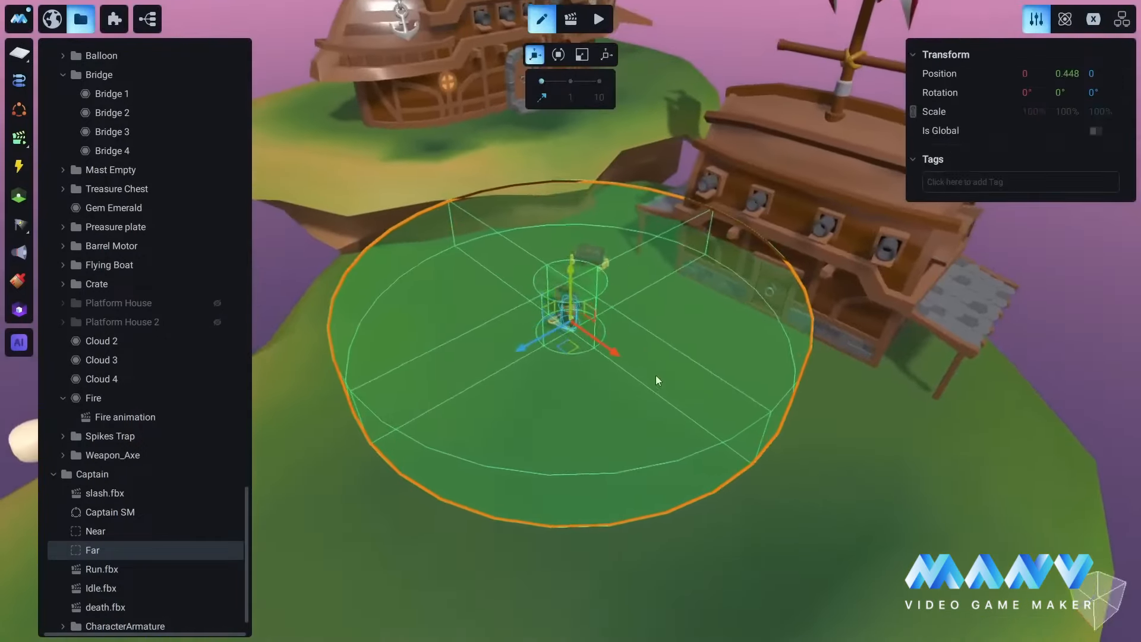
pyautogui.scroll(4, 447, 467)
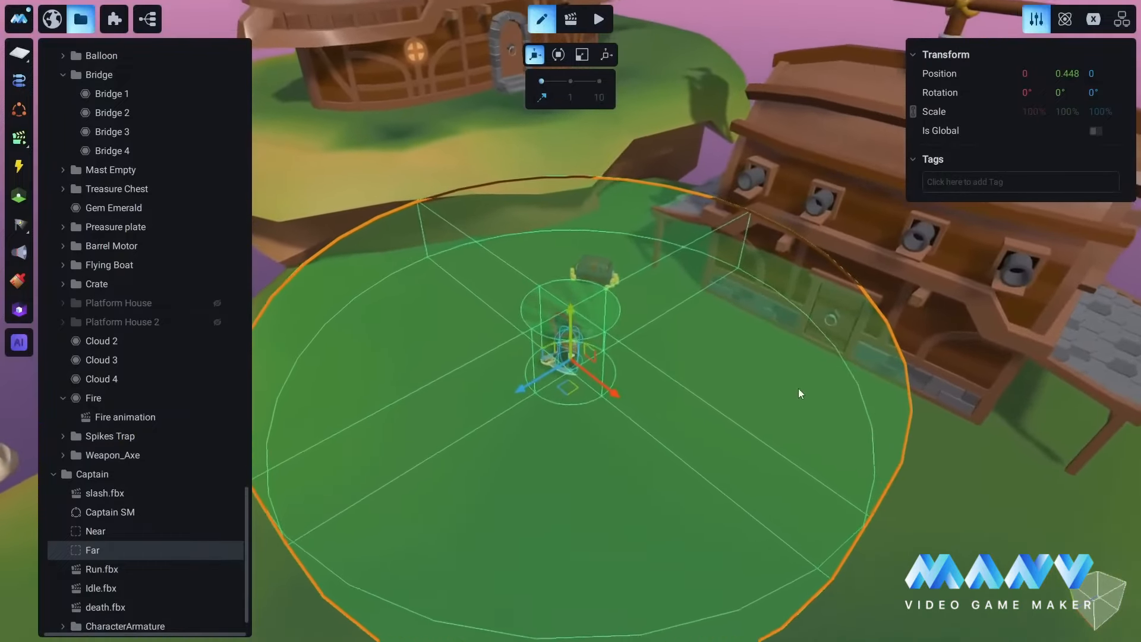
pyautogui.moveTo(748, 334); pyautogui.dragTo(435, 395, button='right')
pyautogui.scroll(2, 623, 354)
pyautogui.moveTo(624, 356); pyautogui.dragTo(491, 204, button='right')
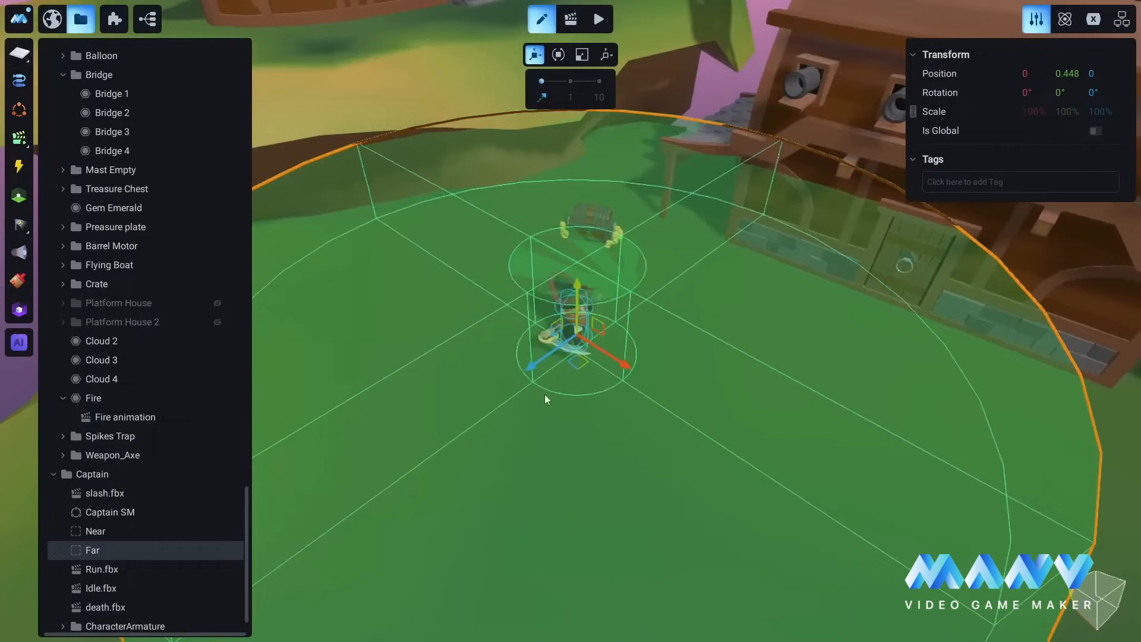
pyautogui.scroll(1, 603, 350)
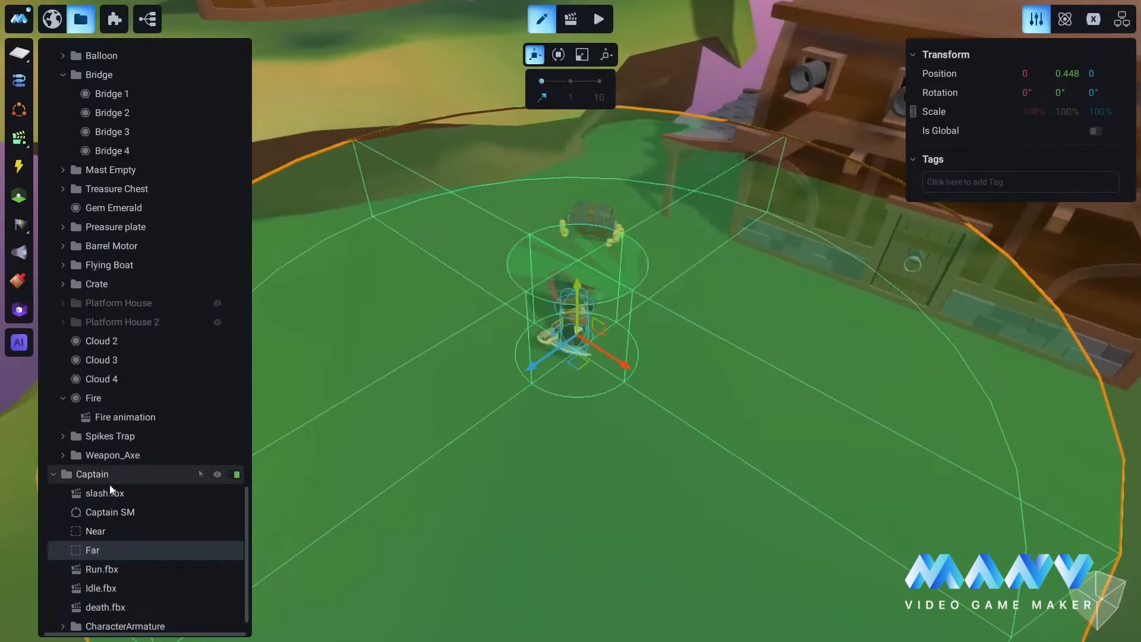
# - Open the Captain SM state machine and reposition its editor so the captain stays visible beneath it
pyautogui.doubleClick(103, 513)
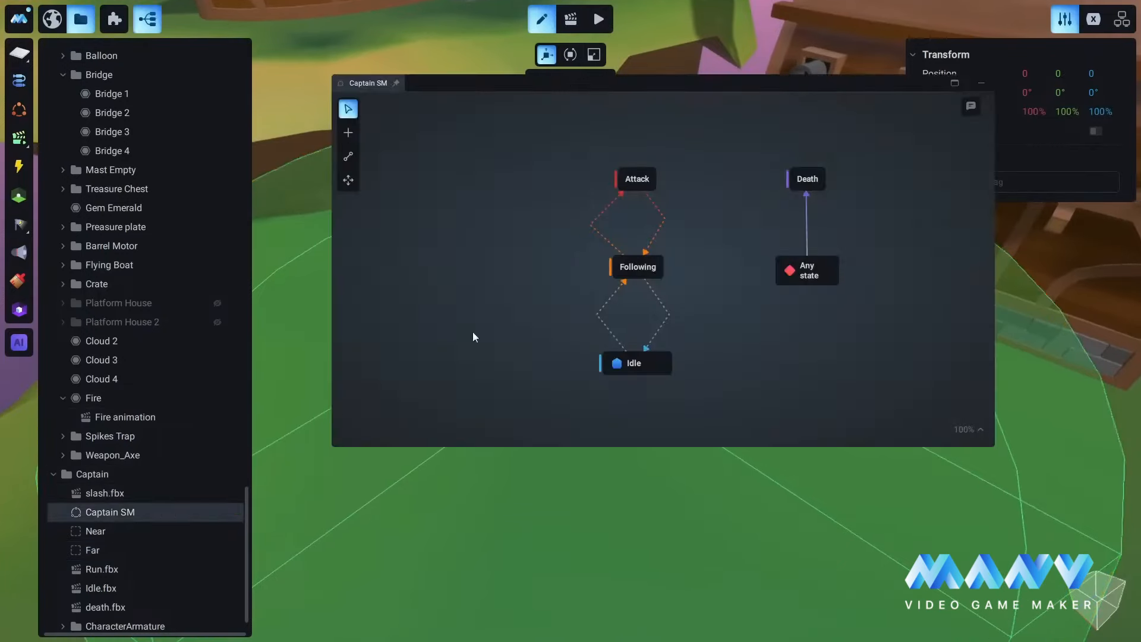
pyautogui.moveTo(690, 82); pyautogui.dragTo(648, 27)
pyautogui.rightClick(720, 140)
pyautogui.moveTo(675, 448)
pyautogui.mouseDown(button='right')
pyautogui.moveTo(679, 428)
pyautogui.moveTo(536, 505)
pyautogui.moveTo(650, 509)
pyautogui.moveTo(661, 438)
pyautogui.moveTo(677, 444)
pyautogui.mouseUp(button='right')
pyautogui.scroll(2, 678, 428)
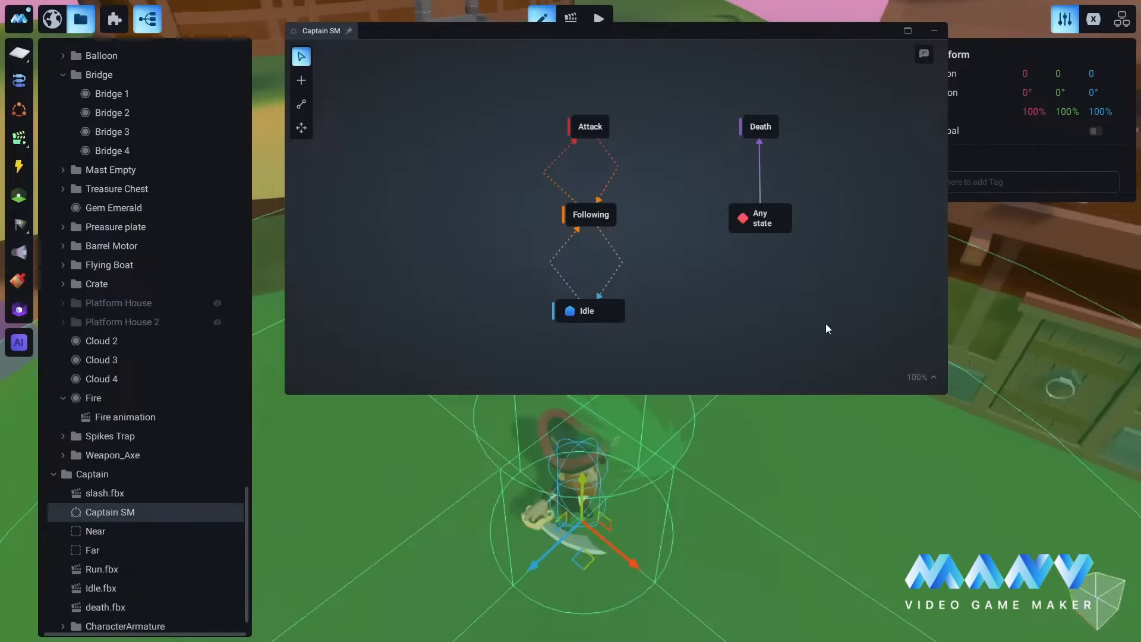
# - Give the Idle-to-Following transition a Collision Started condition between MainCharacter and the captain's Far collider
pyautogui.click(562, 244)
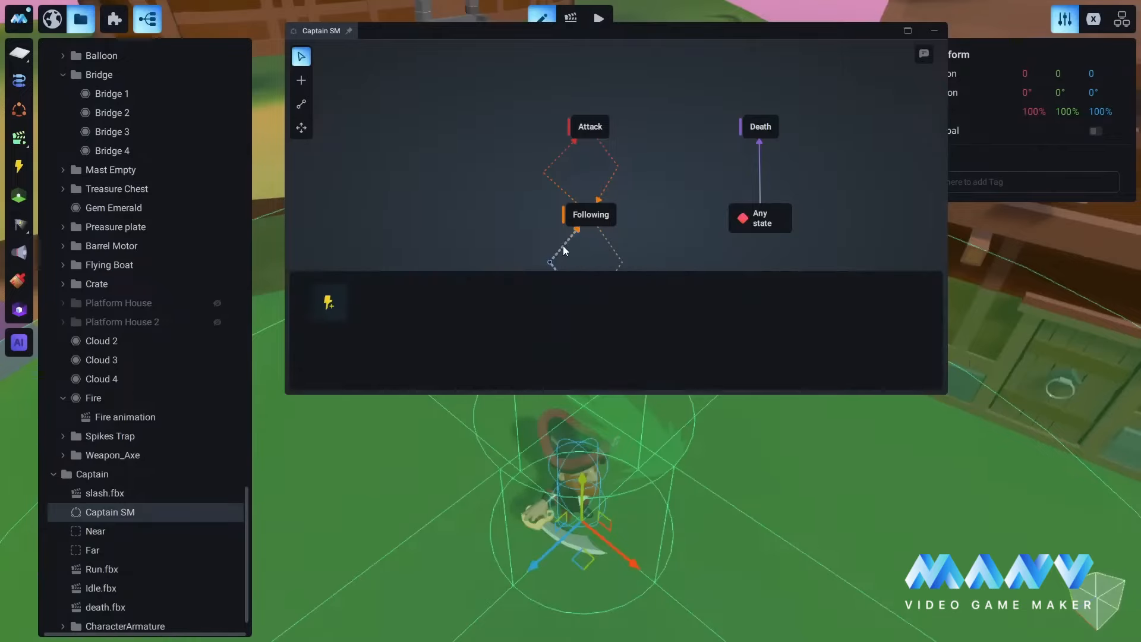
pyautogui.click(328, 303)
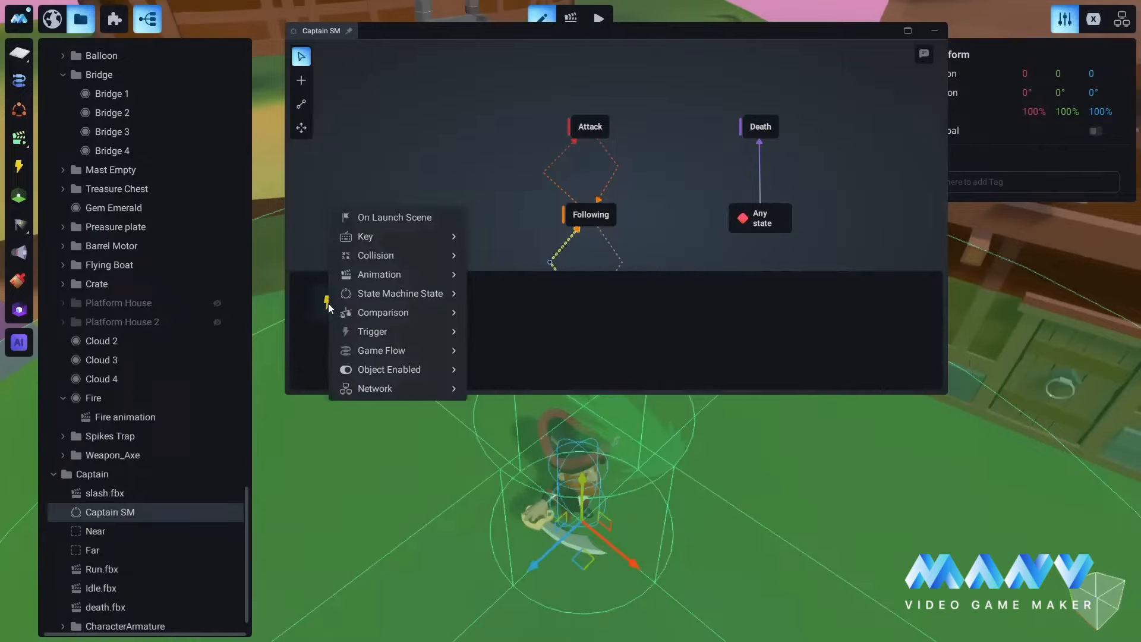
pyautogui.moveTo(378, 256)
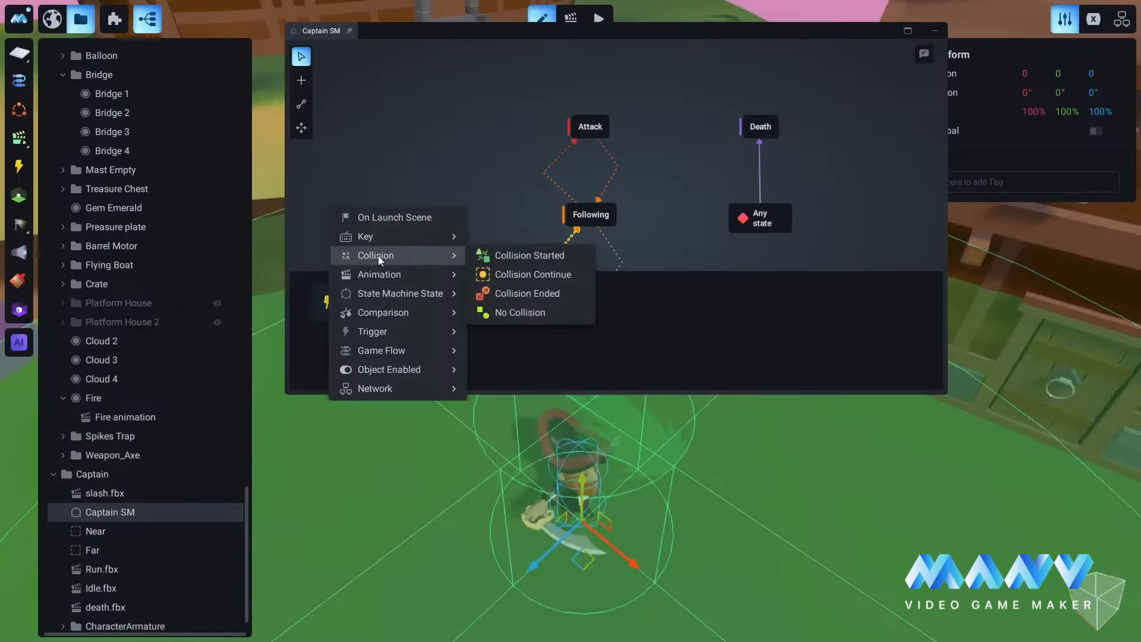
pyautogui.click(526, 254)
pyautogui.click(388, 294)
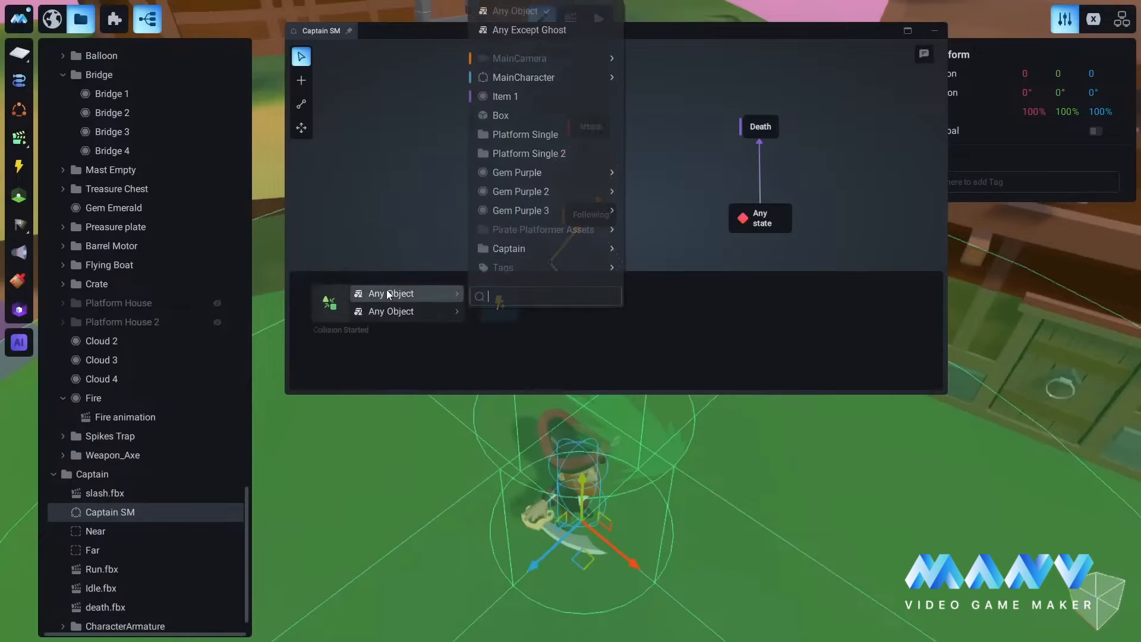
pyautogui.click(522, 76)
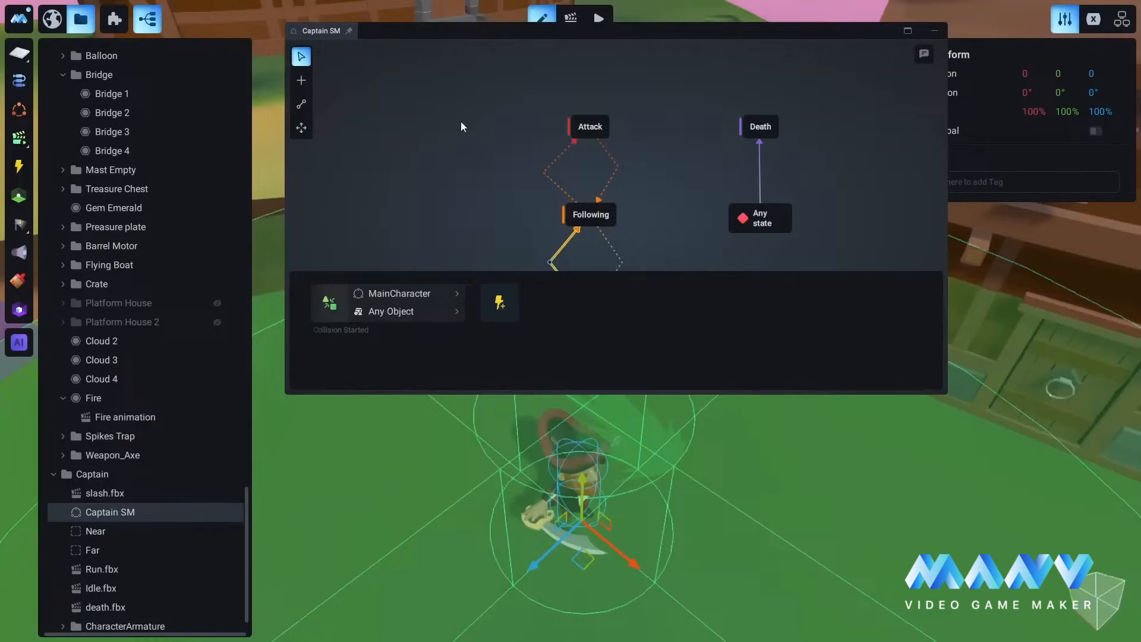
pyautogui.click(390, 316)
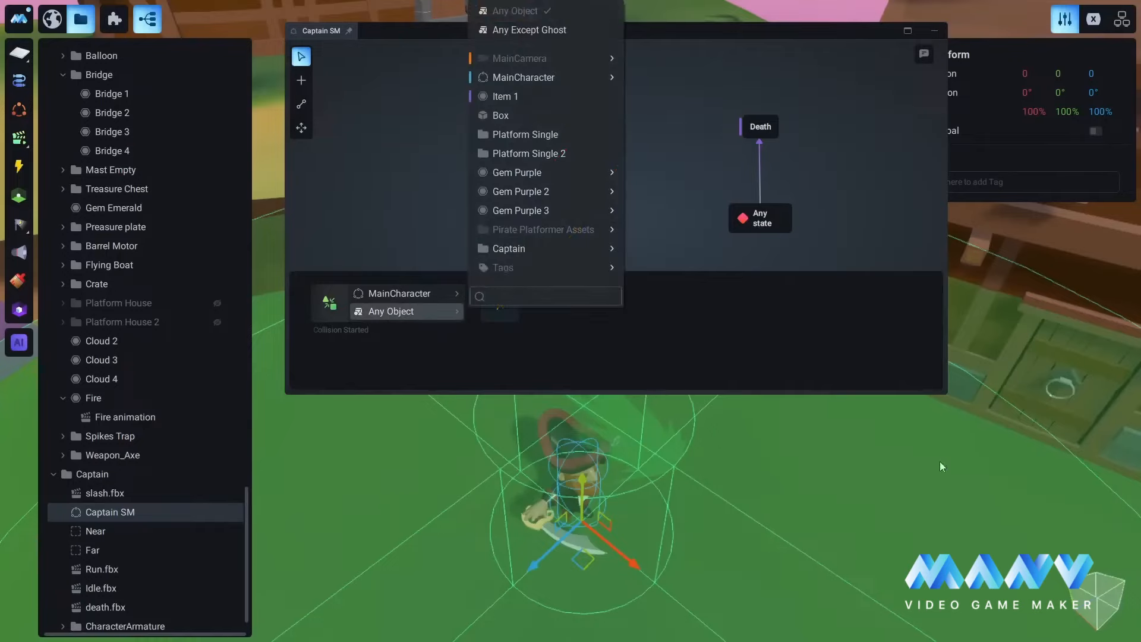
pyautogui.moveTo(594, 249)
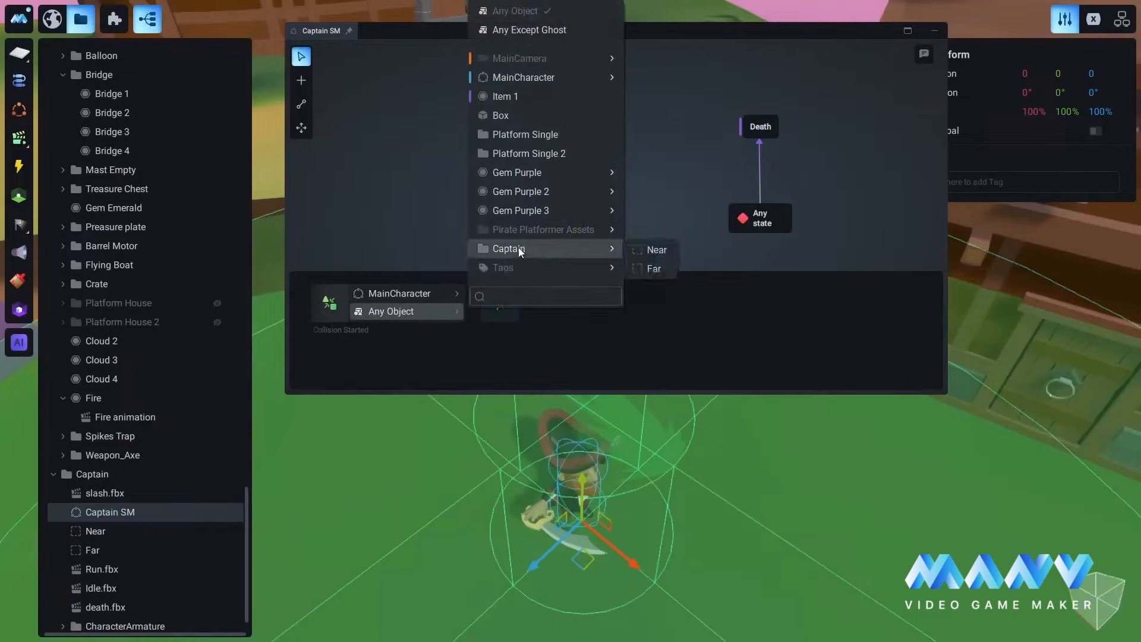
pyautogui.click(654, 267)
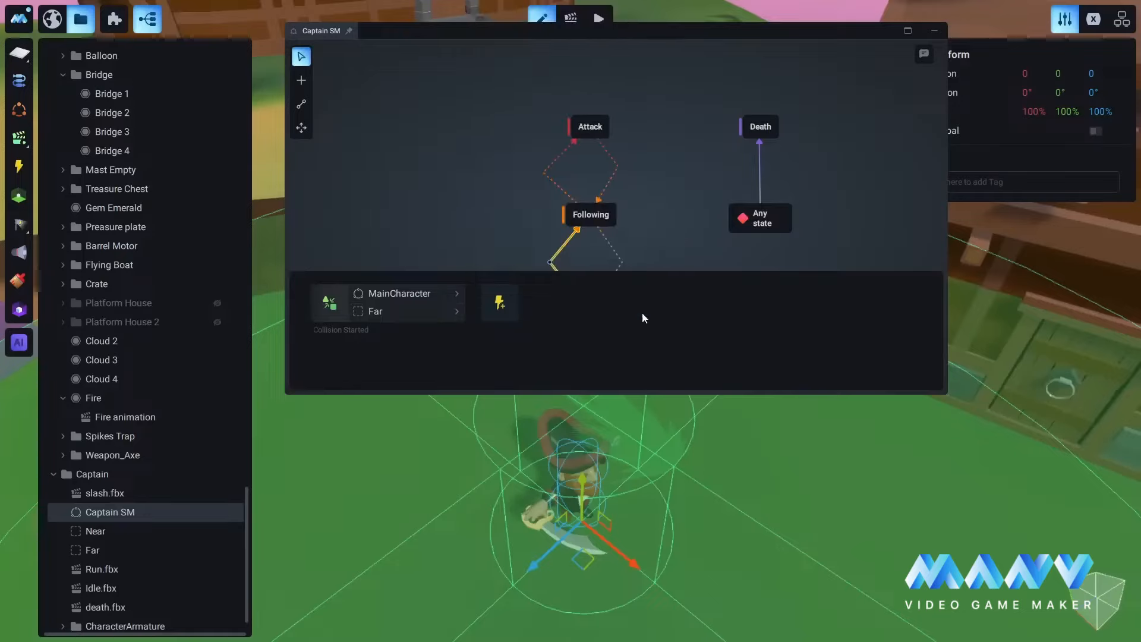
pyautogui.click(474, 163)
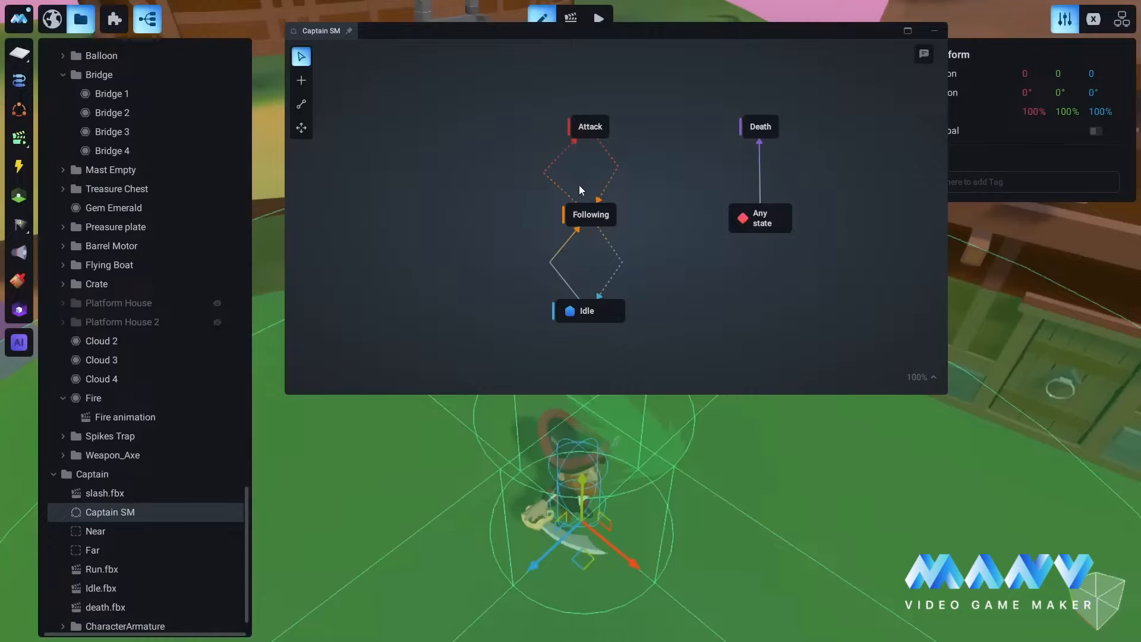
# - Give the Following-to-Attack transition a Collision Started condition between MainCharacter and the captain's Near collider
pyautogui.click(565, 151)
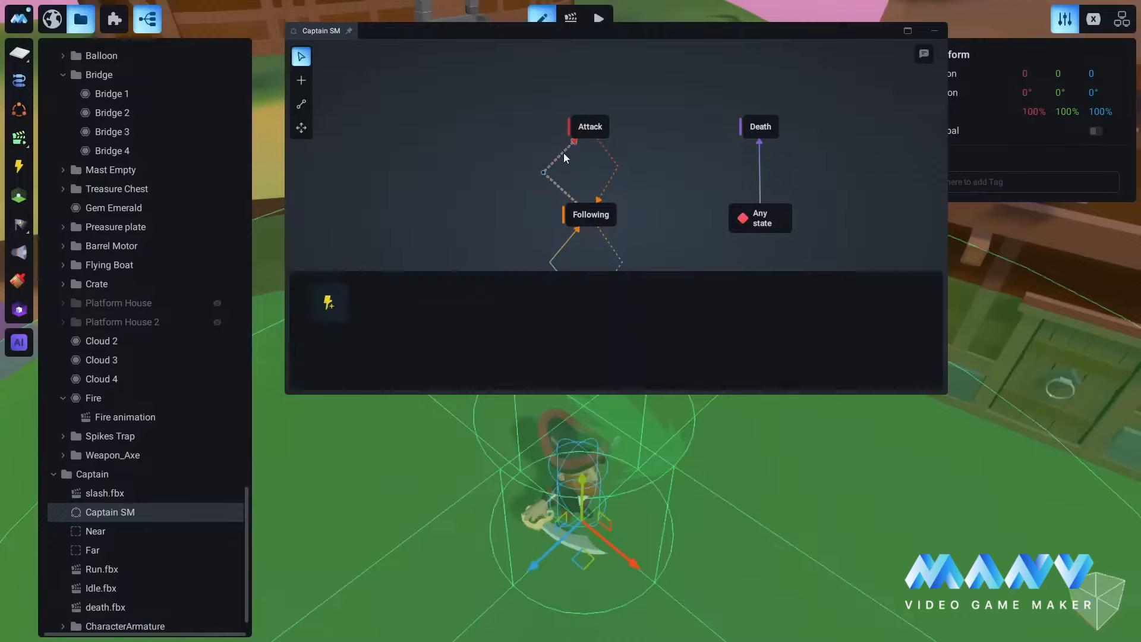
pyautogui.click(327, 304)
pyautogui.moveTo(373, 315)
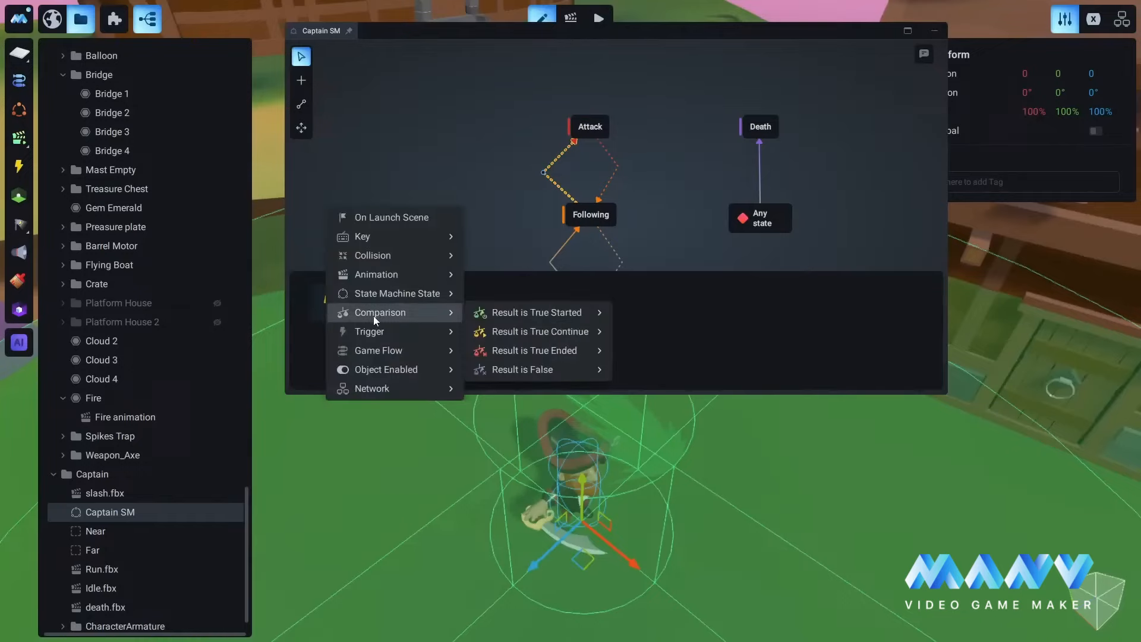
pyautogui.moveTo(366, 256)
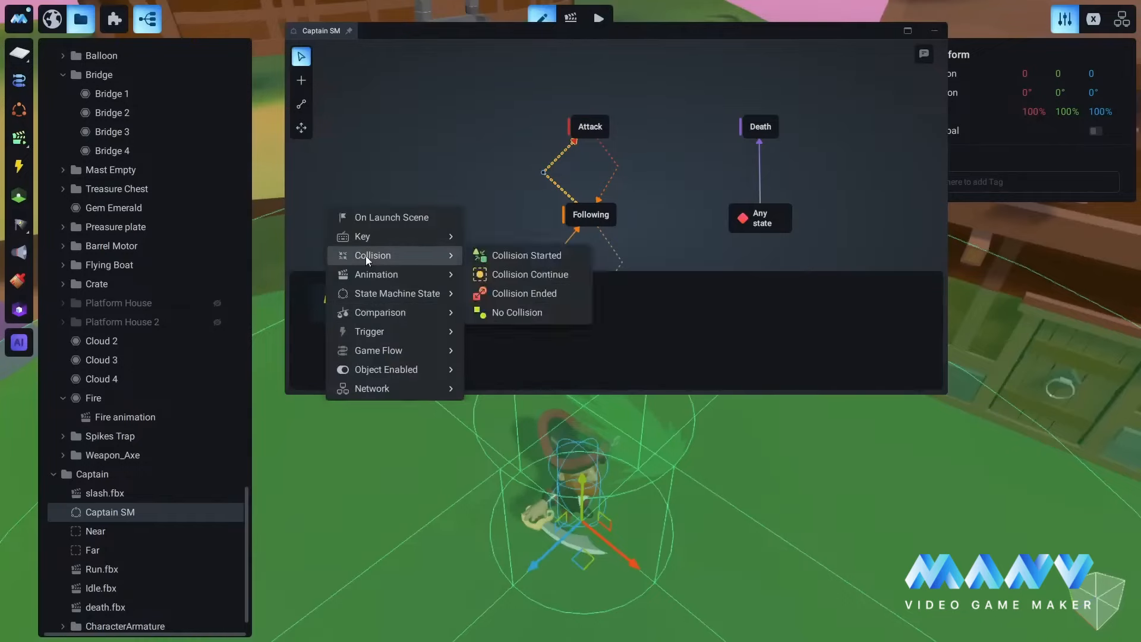
pyautogui.click(534, 256)
pyautogui.click(384, 294)
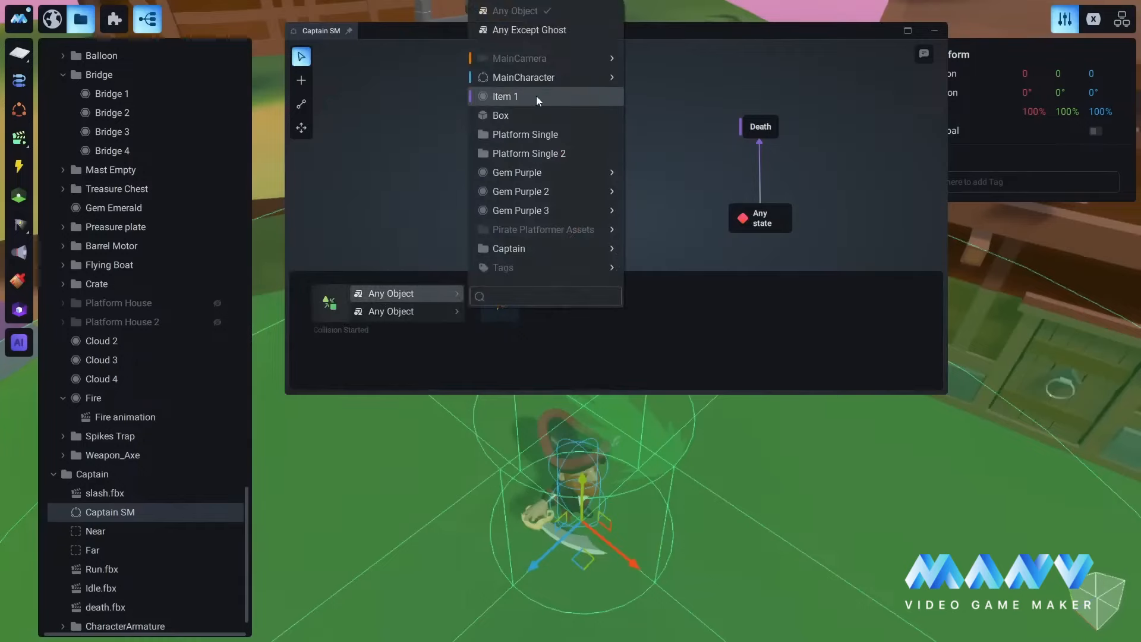
pyautogui.click(533, 77)
pyautogui.click(398, 312)
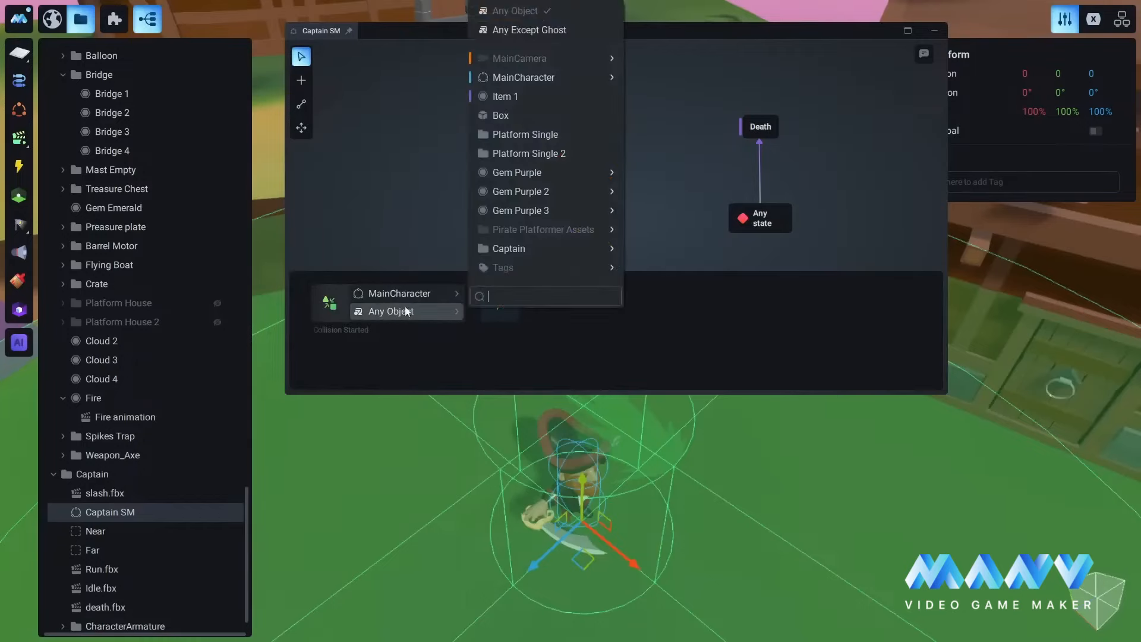
pyautogui.moveTo(515, 248)
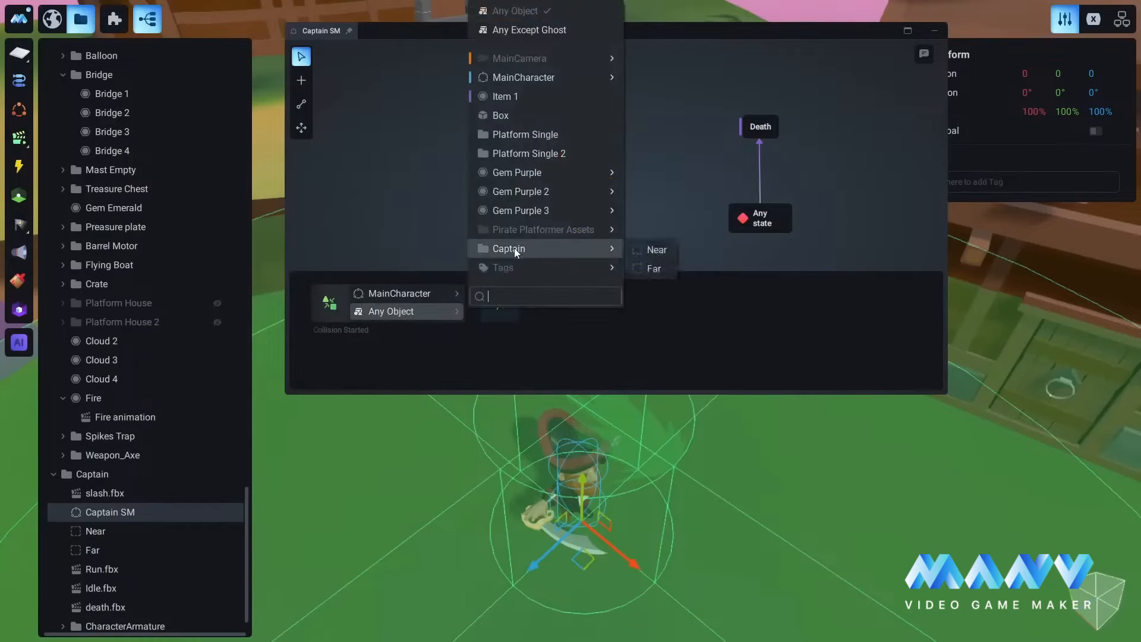
pyautogui.click(656, 250)
pyautogui.click(446, 139)
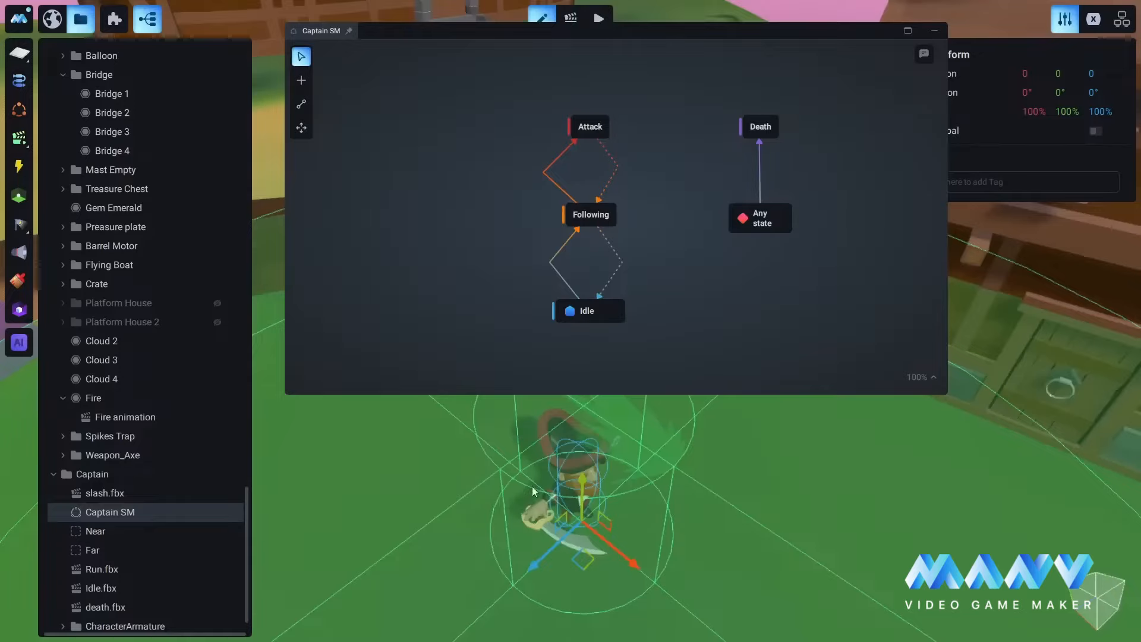
# - Give the Attack-to-Following transition a Collision Ended condition between MainCharacter and the captain's Near collider
pyautogui.click(610, 181)
pyautogui.click(328, 303)
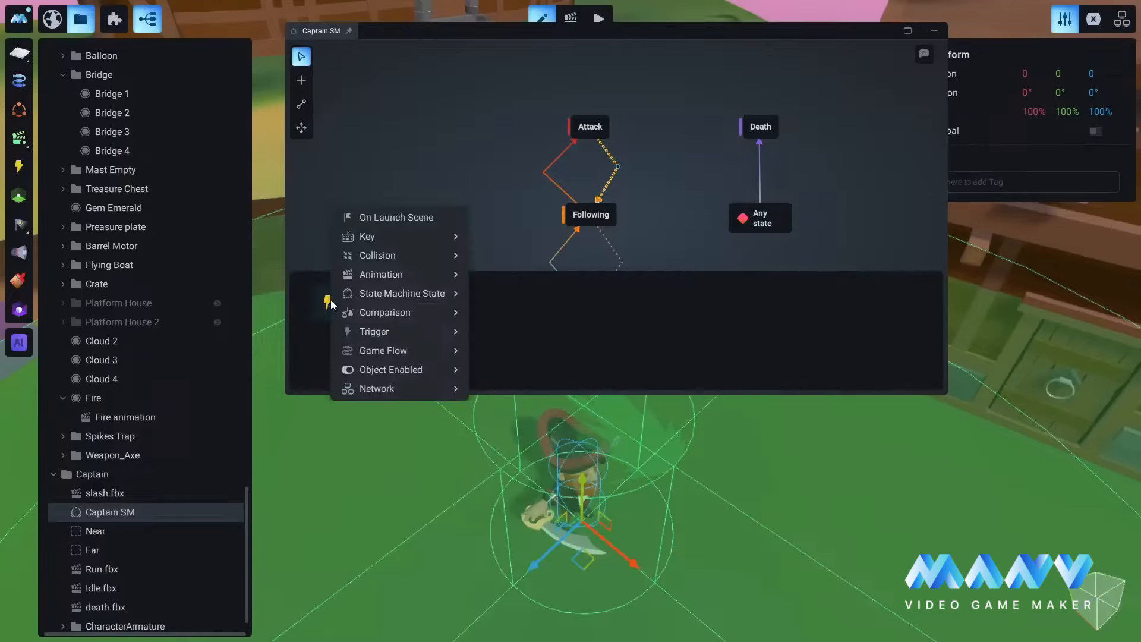
pyautogui.moveTo(380, 255)
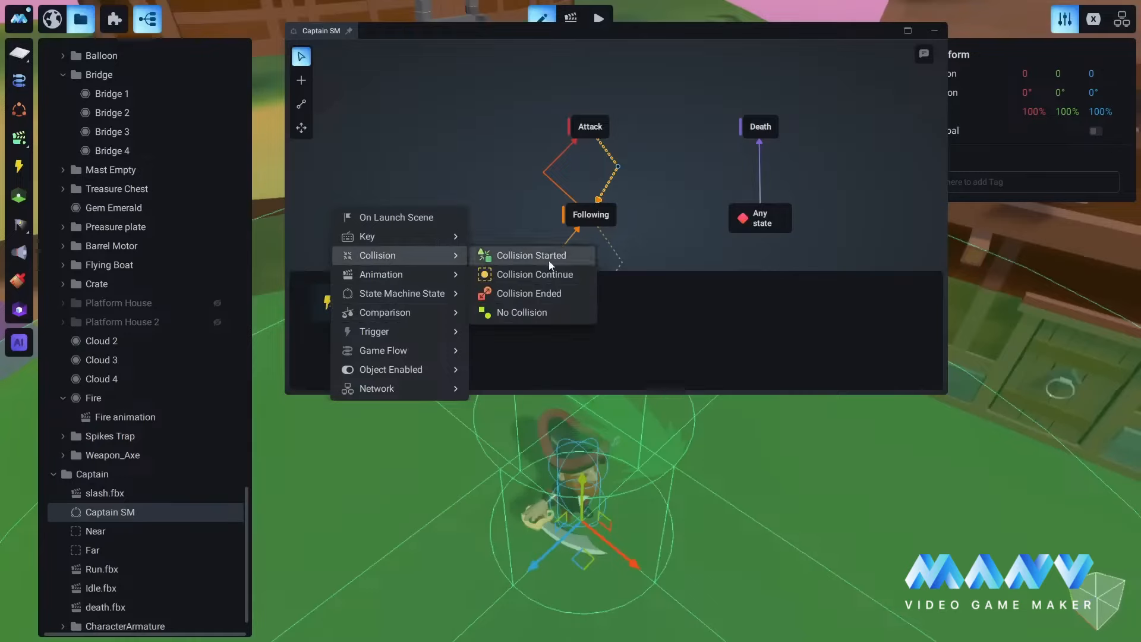
pyautogui.click(537, 296)
pyautogui.click(397, 293)
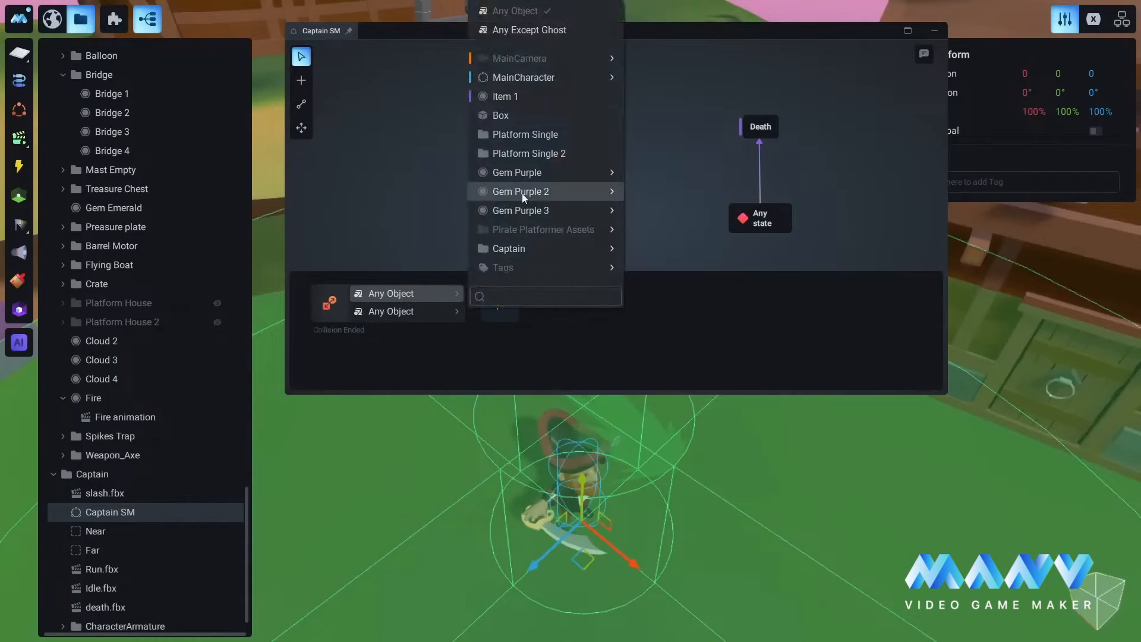
pyautogui.click(522, 78)
pyautogui.click(386, 312)
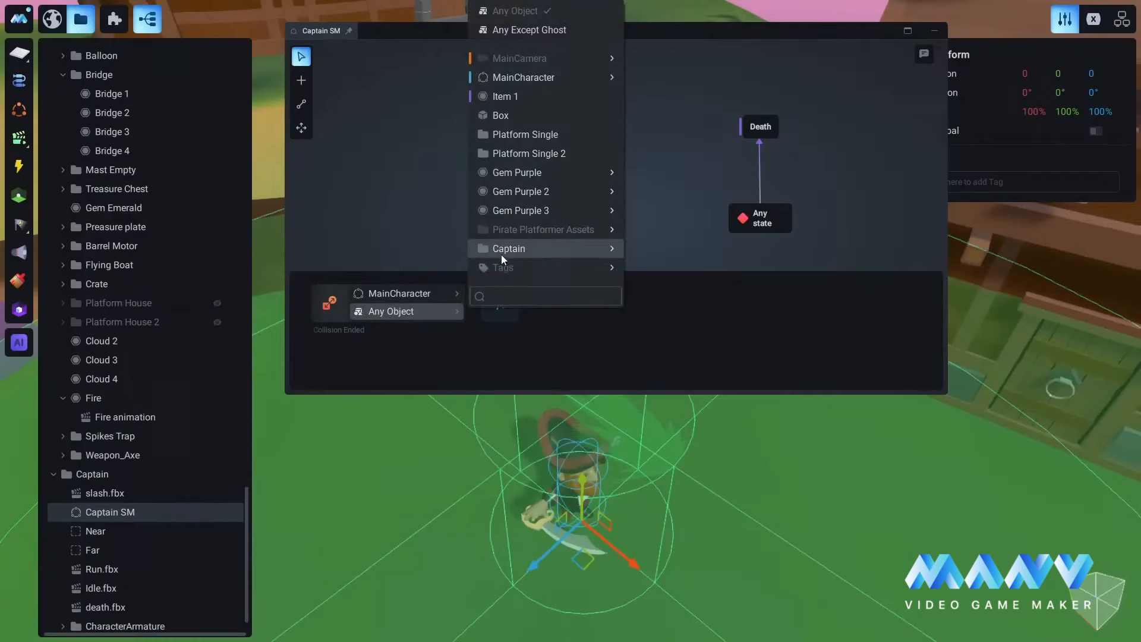
pyautogui.moveTo(607, 249)
pyautogui.click(657, 249)
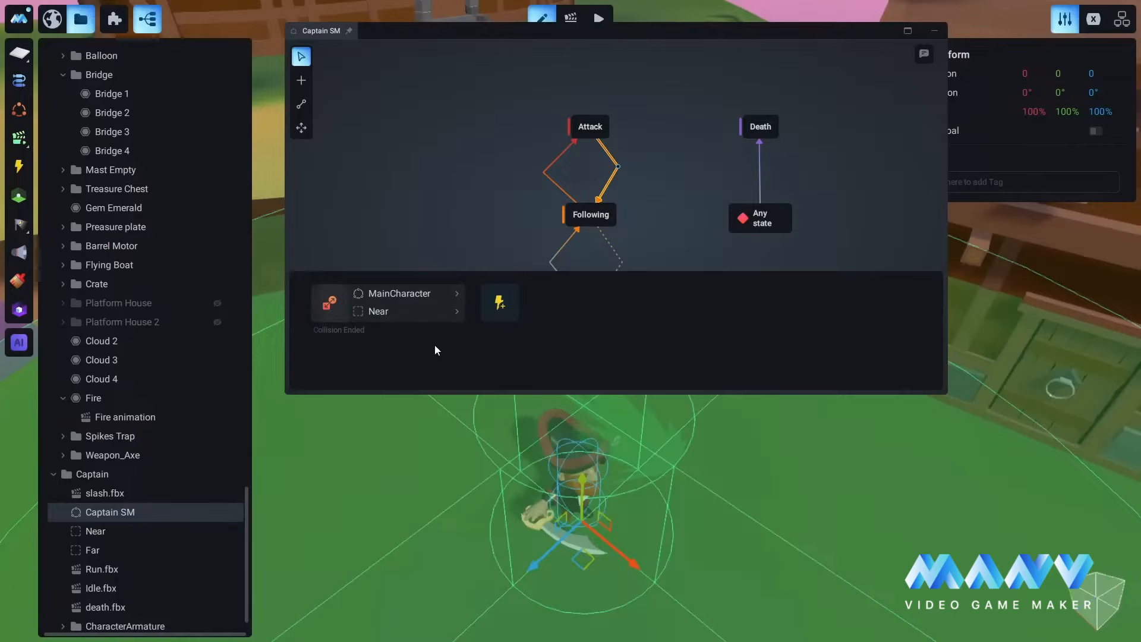
# - Duplicate the Attack-to-Following condition as an OR alternative and change the copy to No Collision
pyautogui.rightClick(329, 301)
pyautogui.click(384, 320)
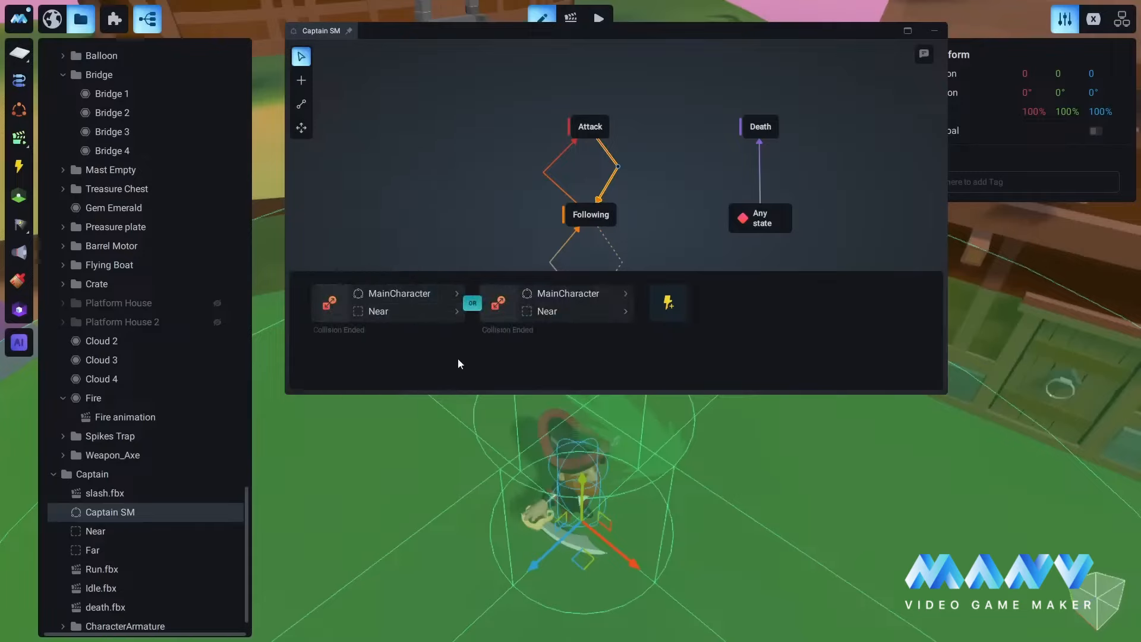
pyautogui.click(499, 300)
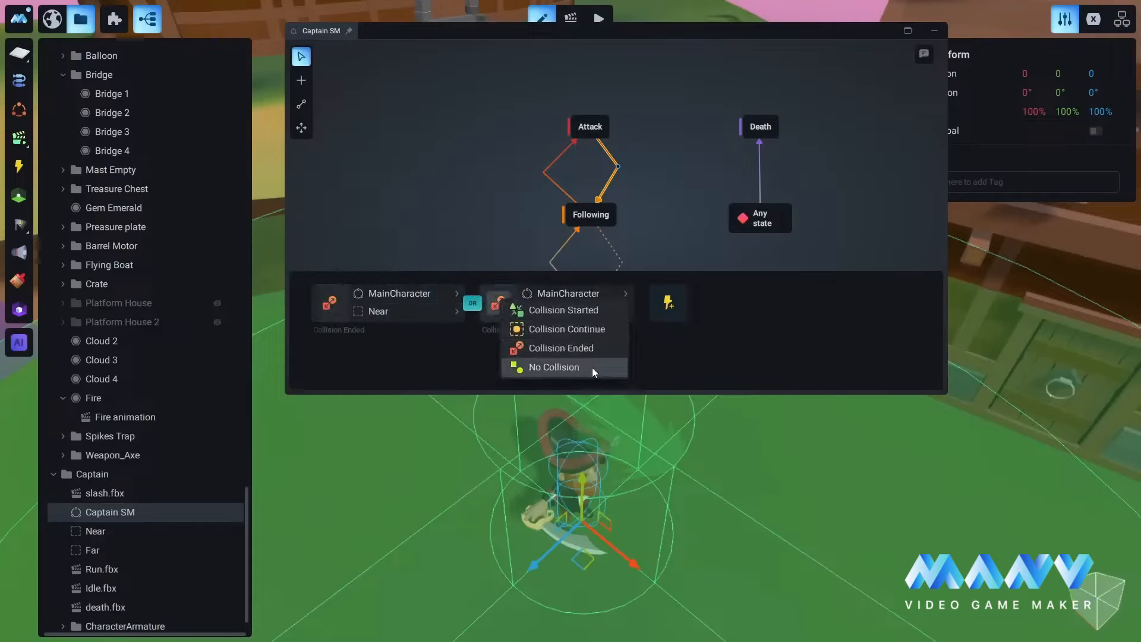
pyautogui.click(553, 369)
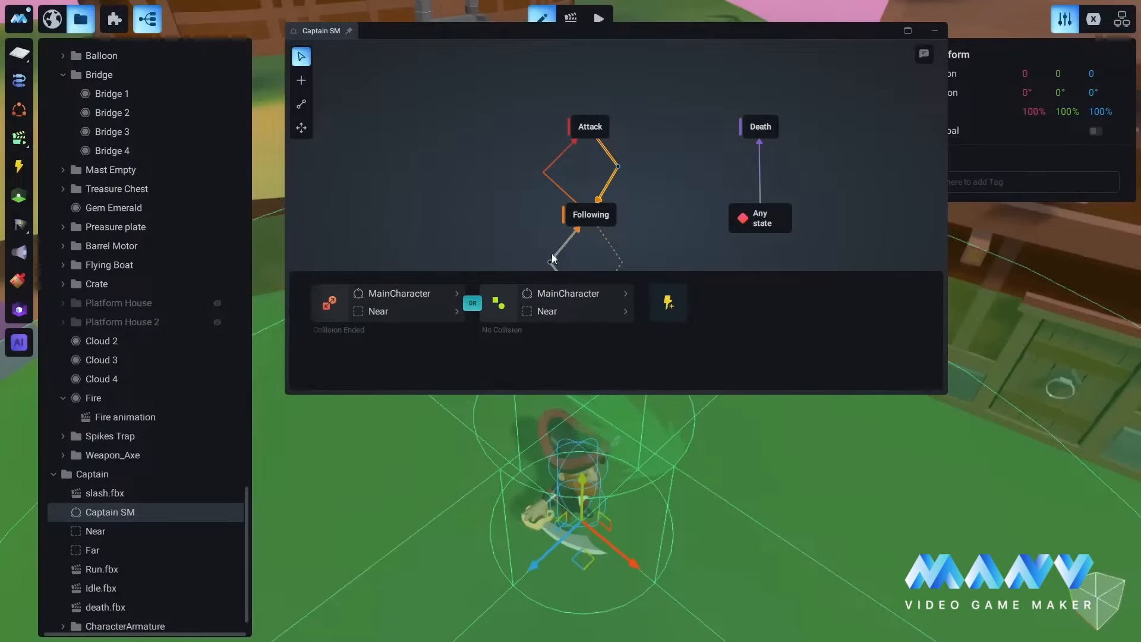
pyautogui.moveTo(516, 271); pyautogui.dragTo(516, 253)
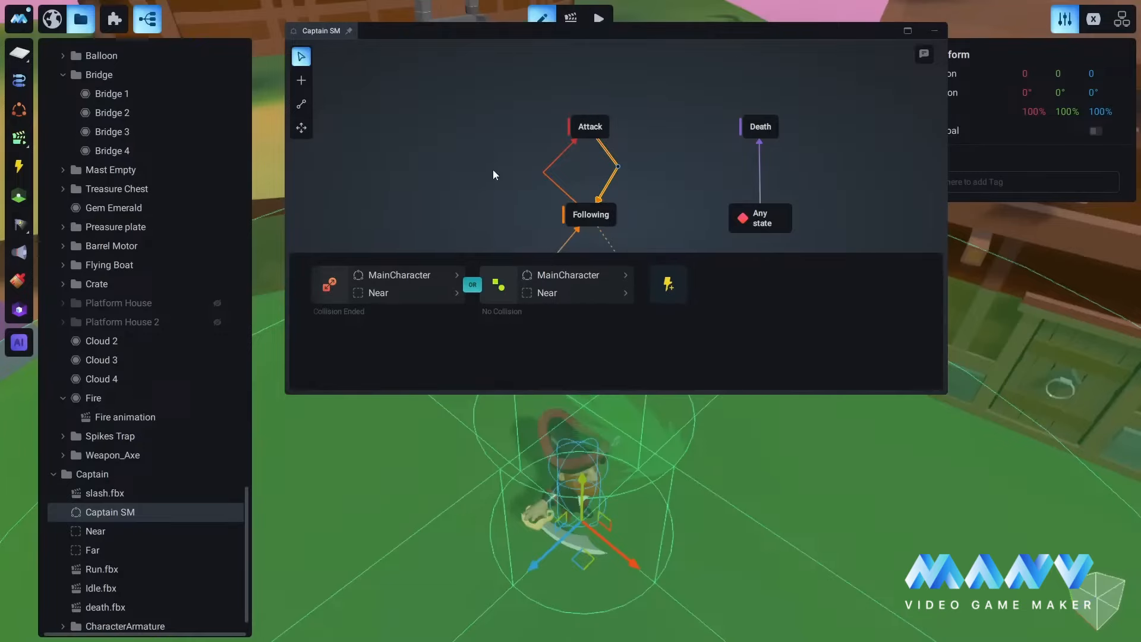
pyautogui.rightClick(684, 170)
pyautogui.click(666, 182)
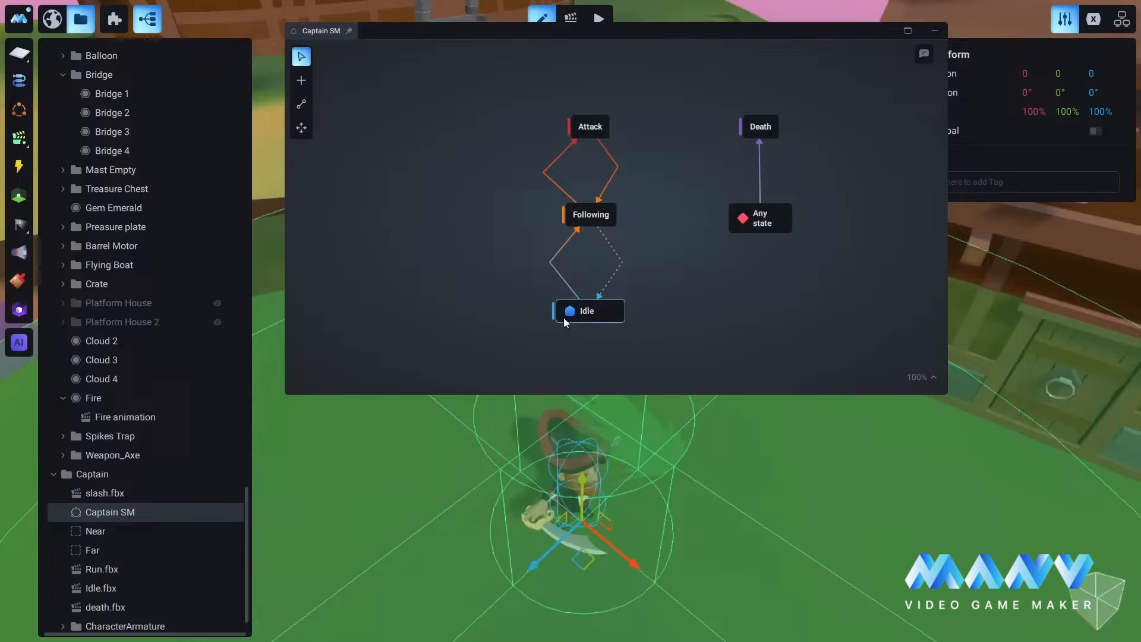
# - Give the Following-to-Idle transition a Collision Ended condition between MainCharacter and the captain's Far collider
pyautogui.click(608, 239)
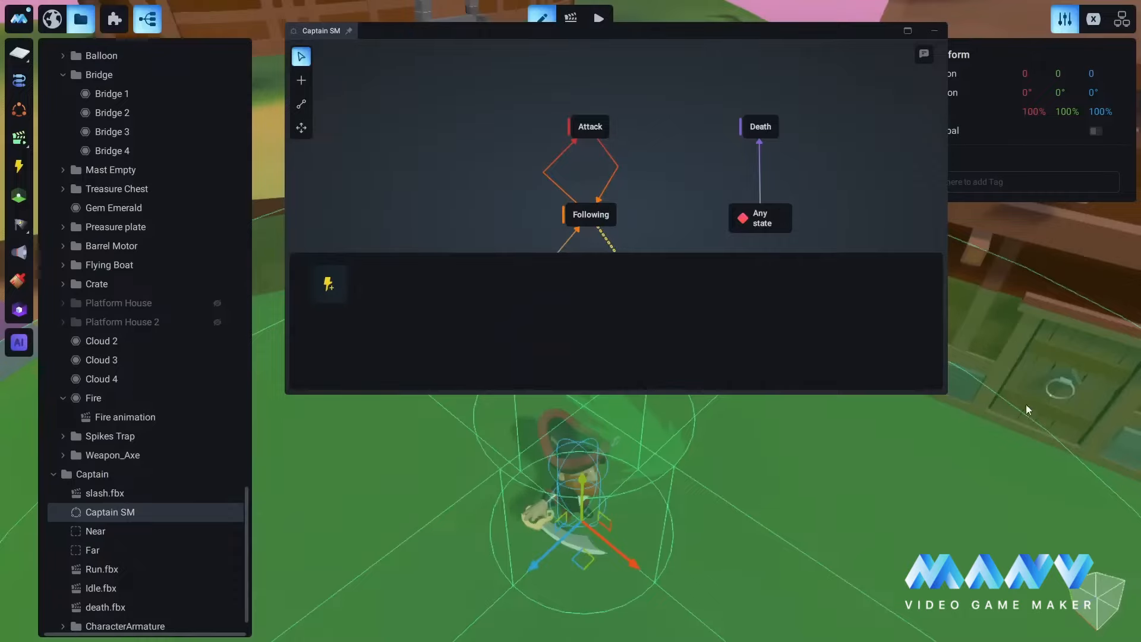
pyautogui.click(339, 294)
pyautogui.moveTo(383, 255)
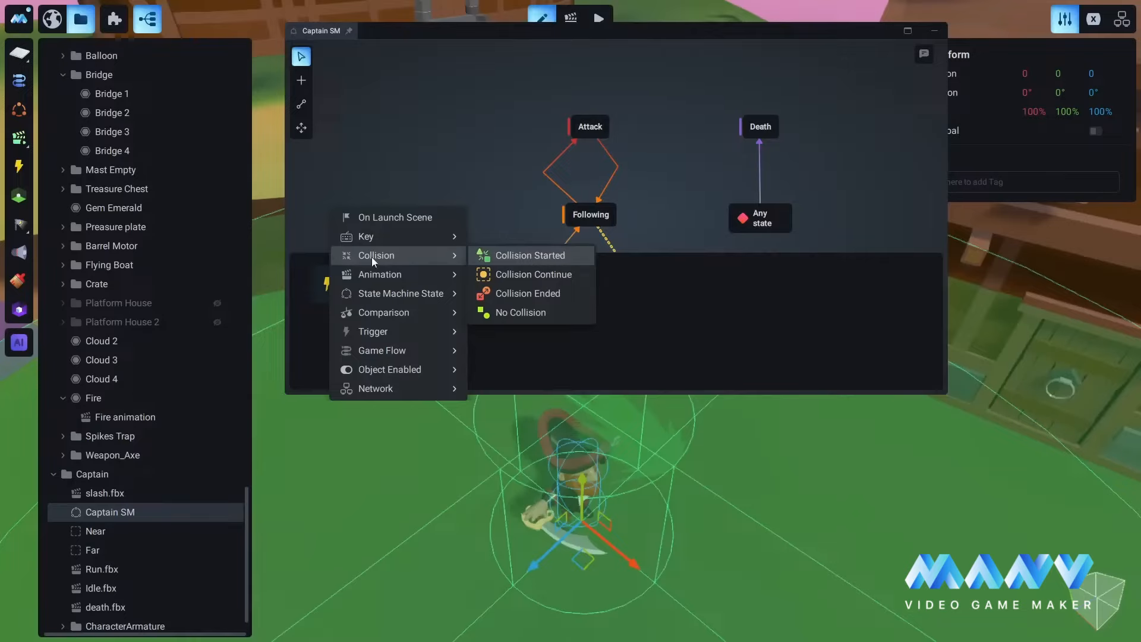
pyautogui.click(536, 295)
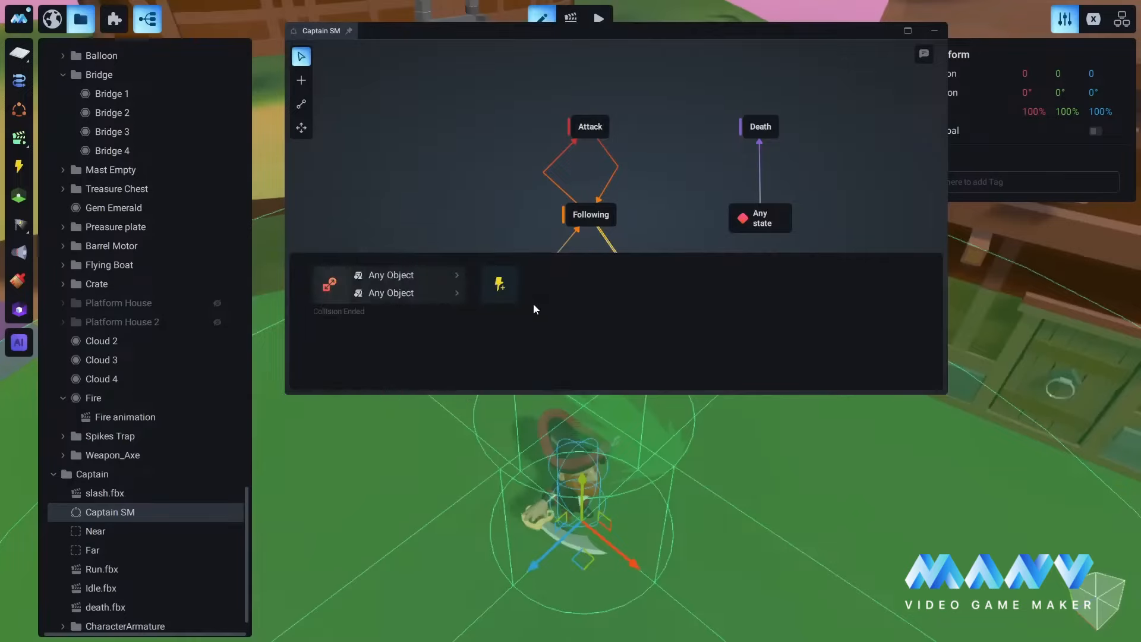
pyautogui.click(395, 276)
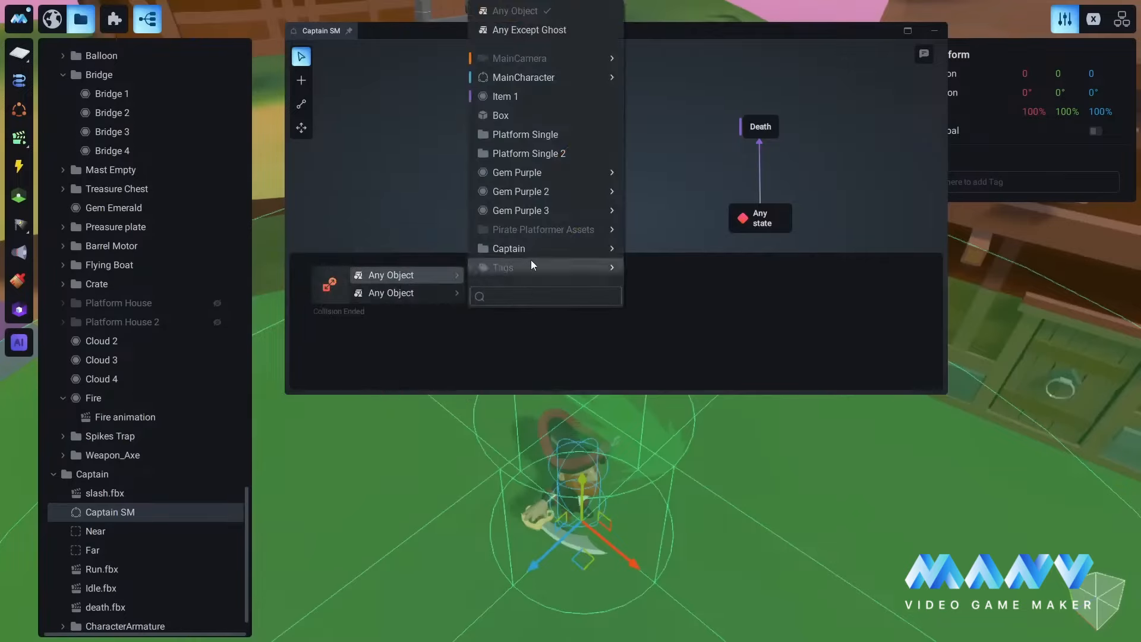
pyautogui.click(512, 77)
pyautogui.click(390, 293)
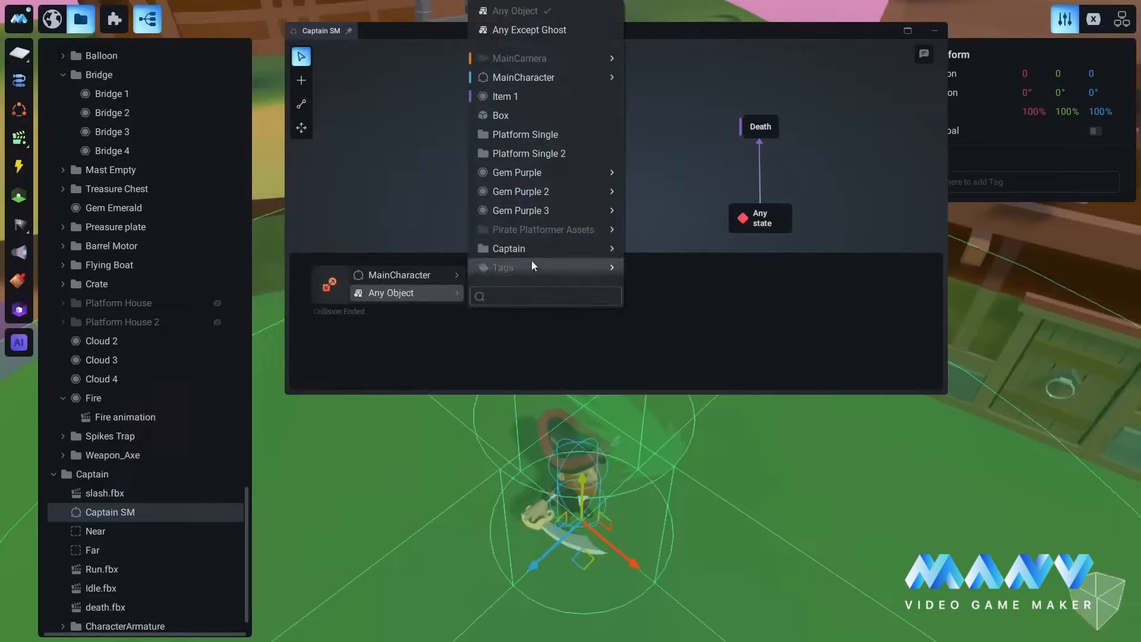
pyautogui.moveTo(513, 251)
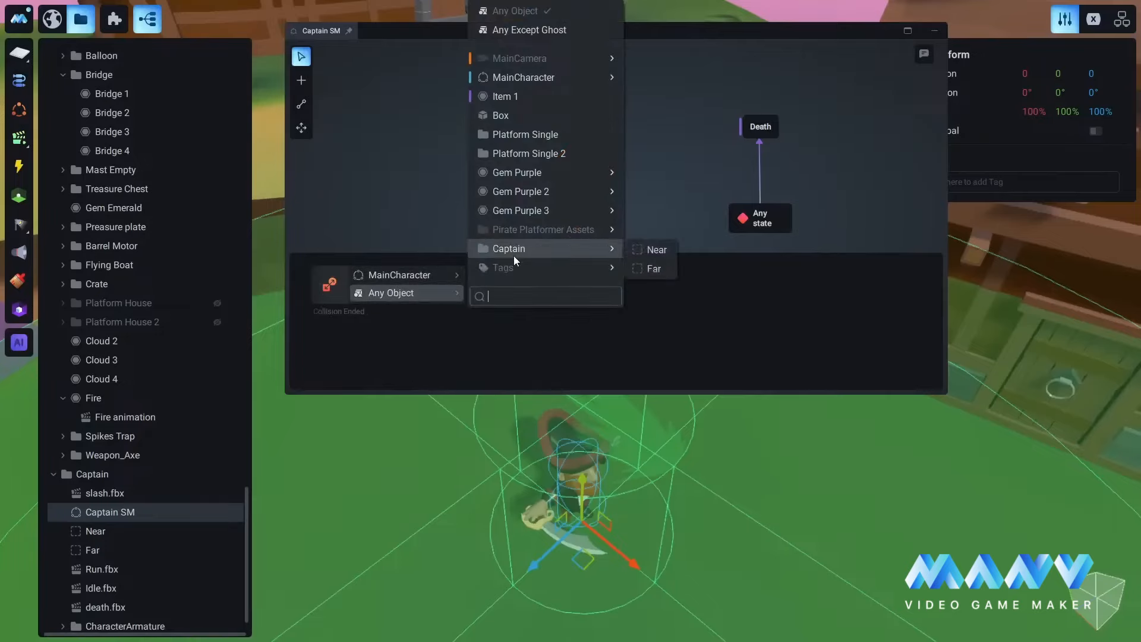
pyautogui.click(654, 269)
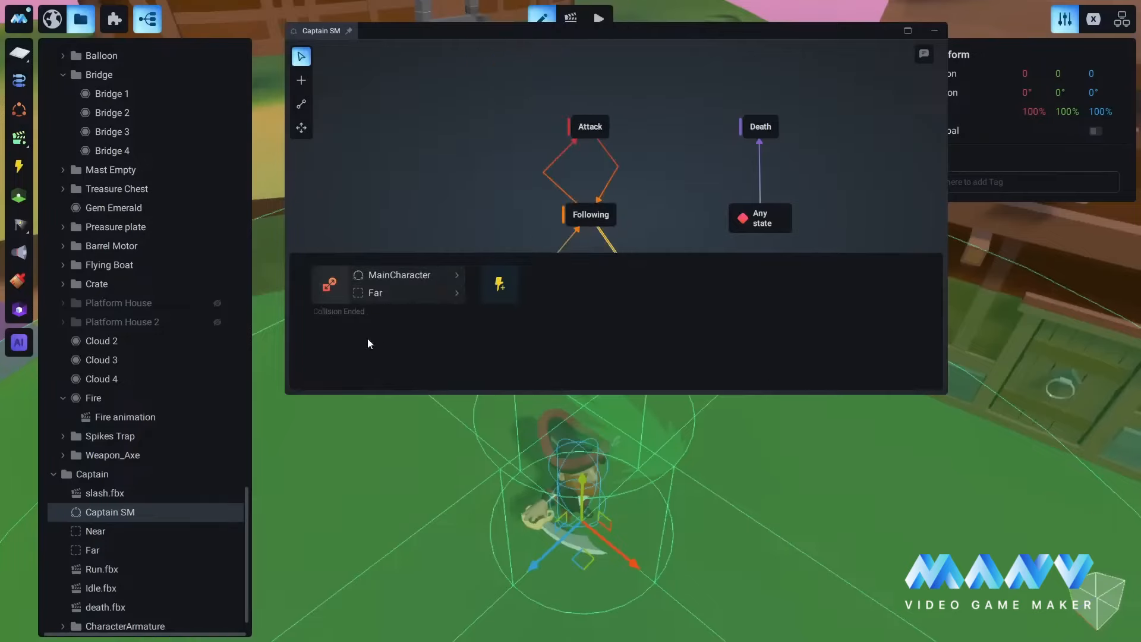
# - Duplicate the Following-to-Idle condition as an OR alternative and change the copy to No Collision
pyautogui.rightClick(330, 280)
pyautogui.click(373, 324)
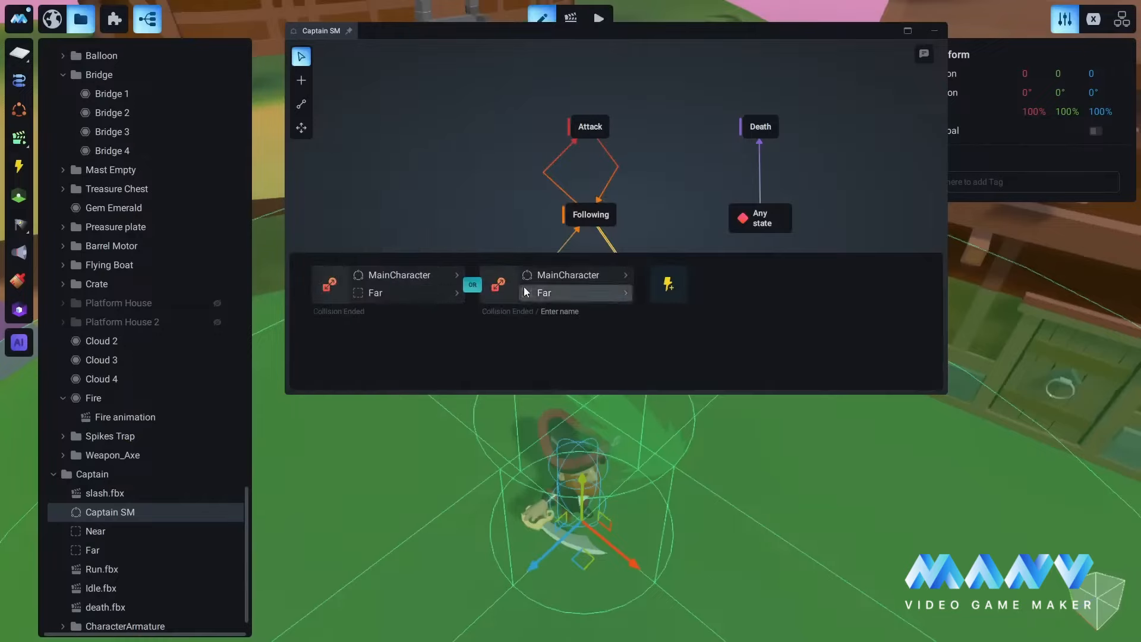
pyautogui.click(498, 284)
pyautogui.click(560, 350)
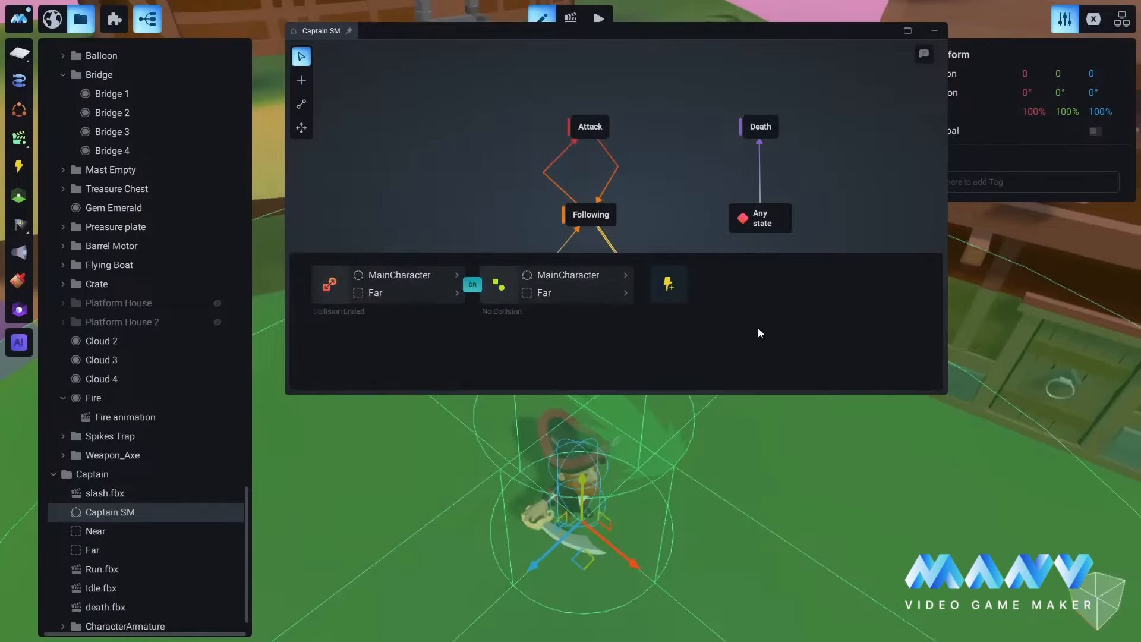
pyautogui.click(676, 157)
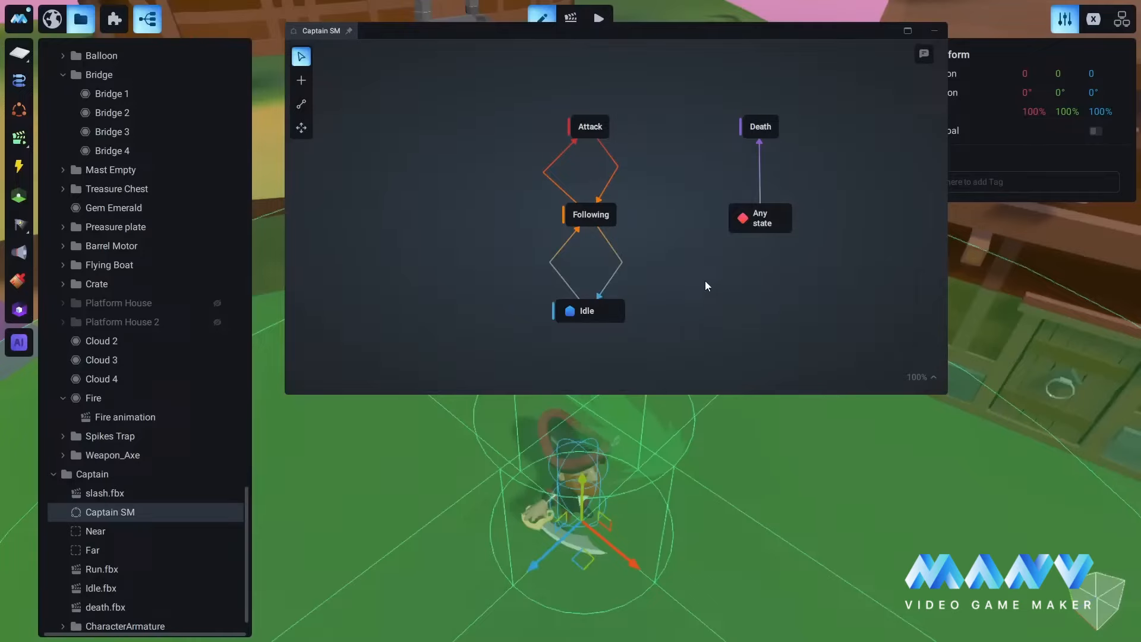
# - Save the project and put away the Captain SM state machine editor to return to the captain in the scene
pyautogui.moveTo(672, 33); pyautogui.dragTo(650, 32)
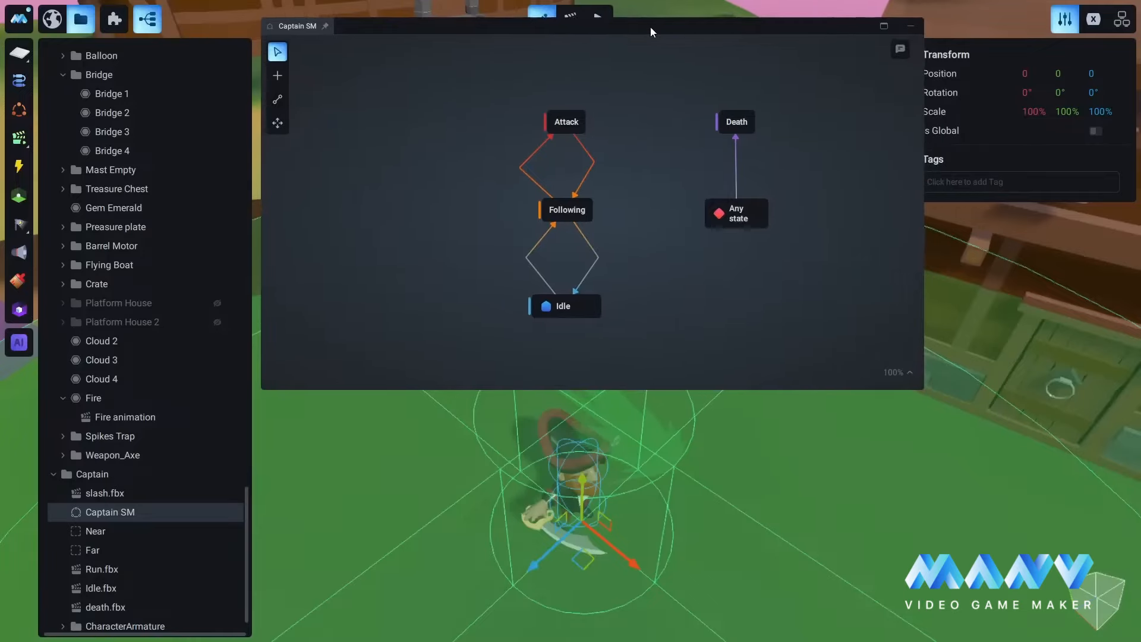
pyautogui.hotkey('ctrl', 's')
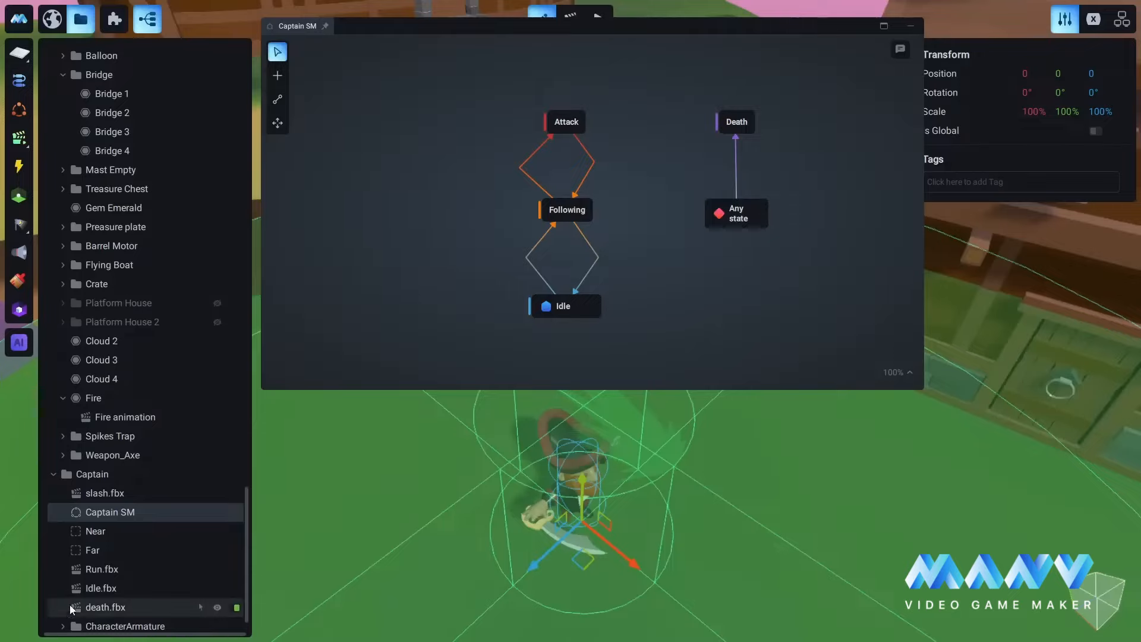
pyautogui.click(911, 25)
pyautogui.press('s')
pyautogui.moveTo(740, 357); pyautogui.dragTo(722, 269, button='right')
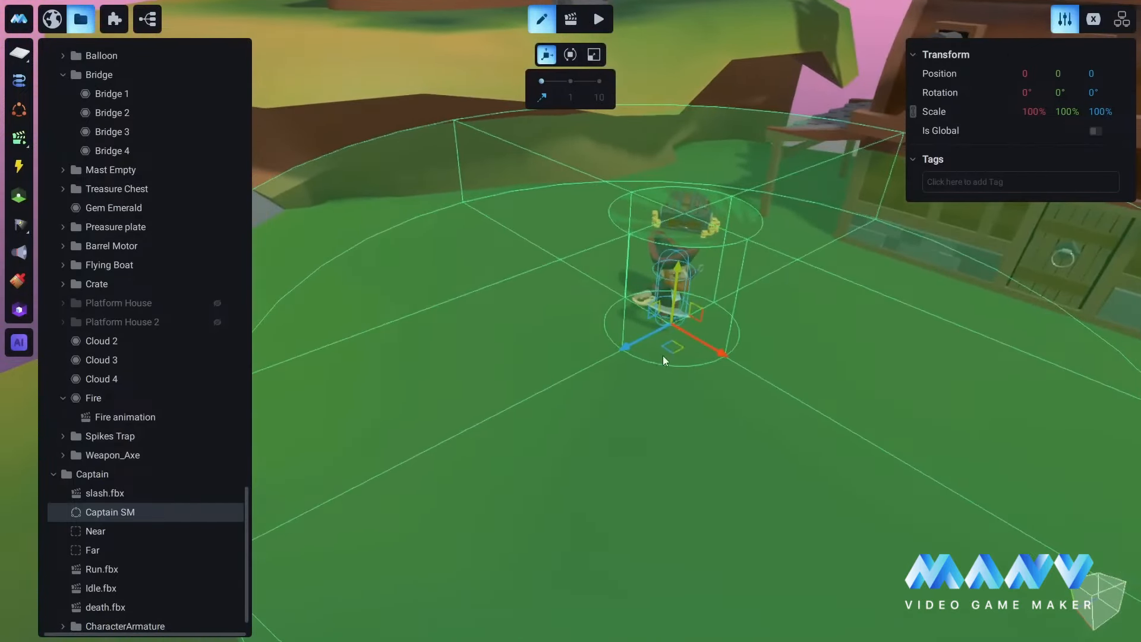
# - Inspect the triggers of the captain's Run.fbx animation and return to scene editing
pyautogui.scroll(-1, 103, 523)
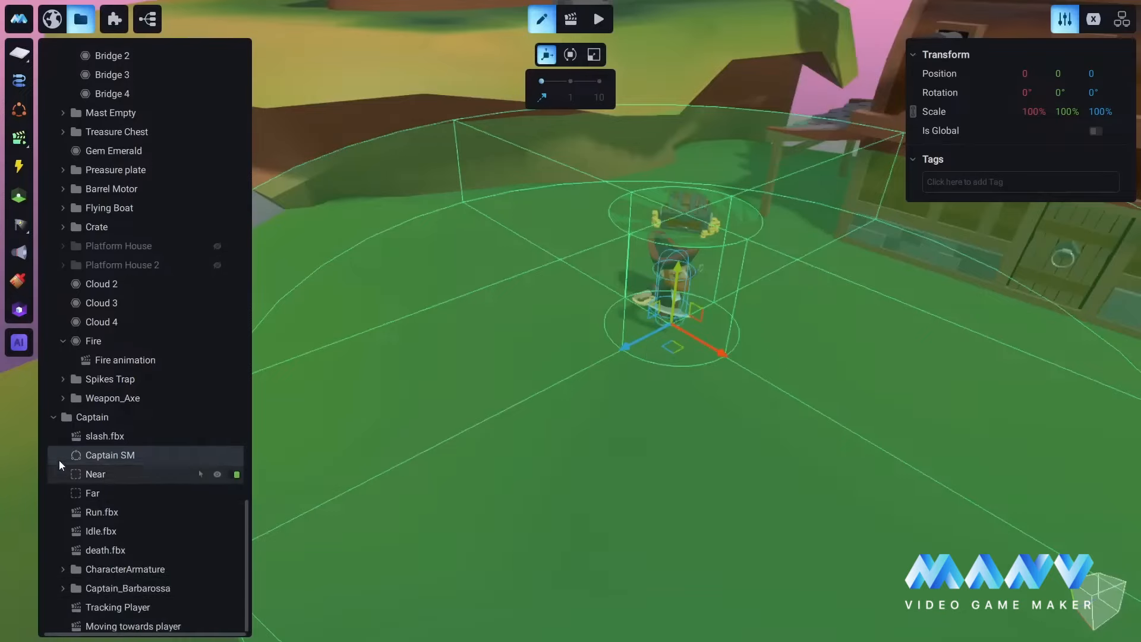
pyautogui.click(95, 513)
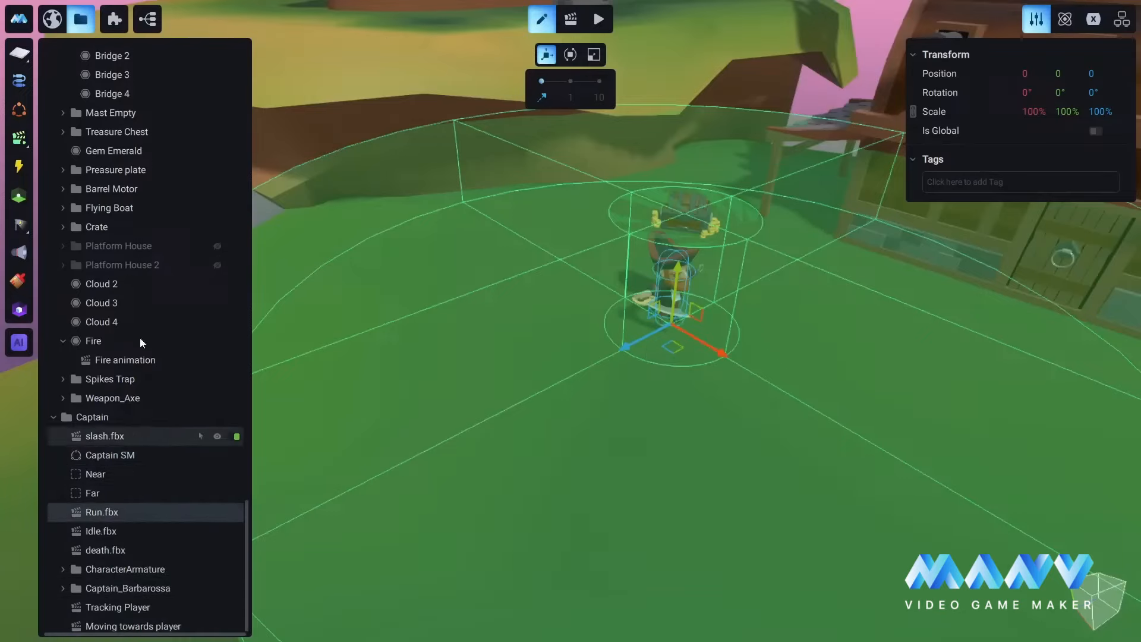
pyautogui.click(569, 20)
pyautogui.scroll(-4, 103, 341)
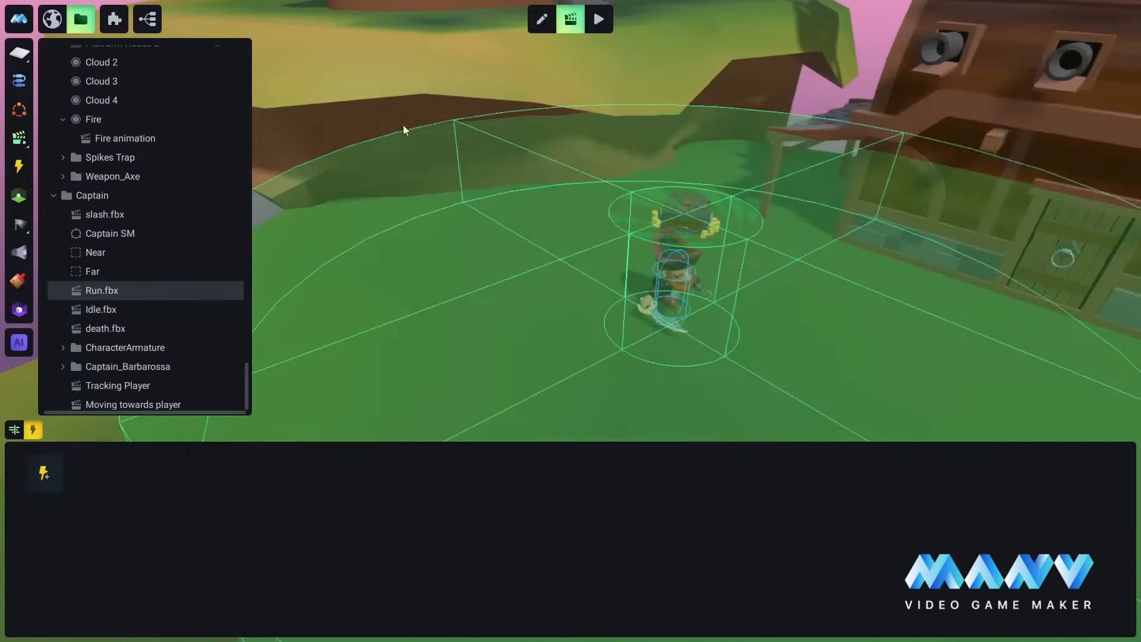
pyautogui.click(542, 19)
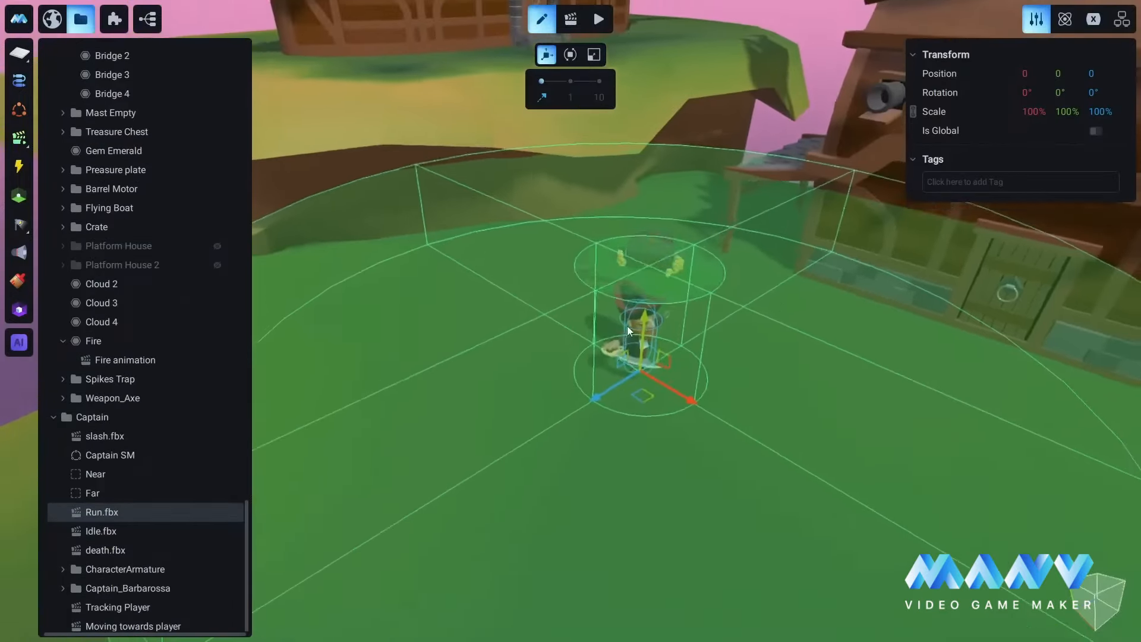
# - Move Captain SM above slash.fbx so it is the first item in the Captain group
pyautogui.moveTo(732, 348); pyautogui.dragTo(649, 344, button='middle')
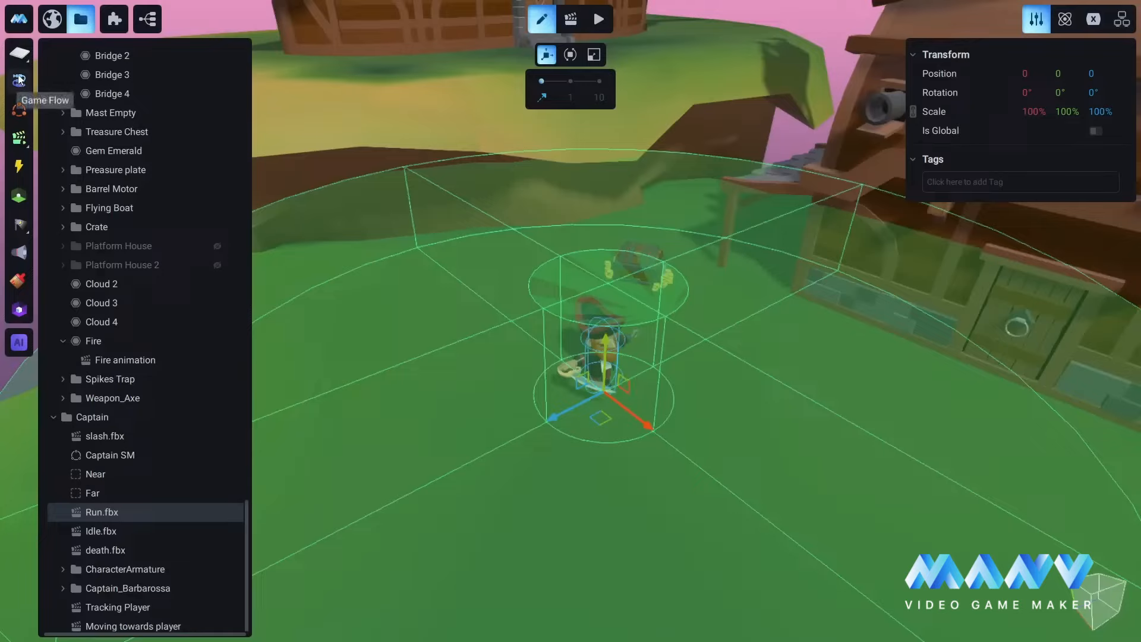
pyautogui.click(100, 455)
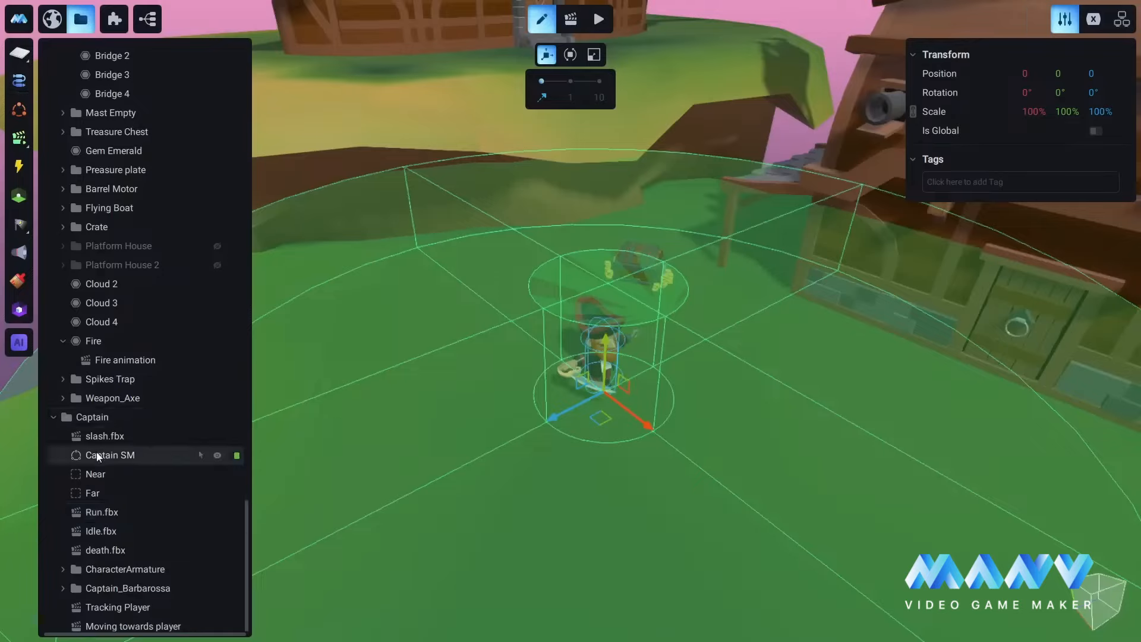
pyautogui.moveTo(101, 456); pyautogui.dragTo(99, 429)
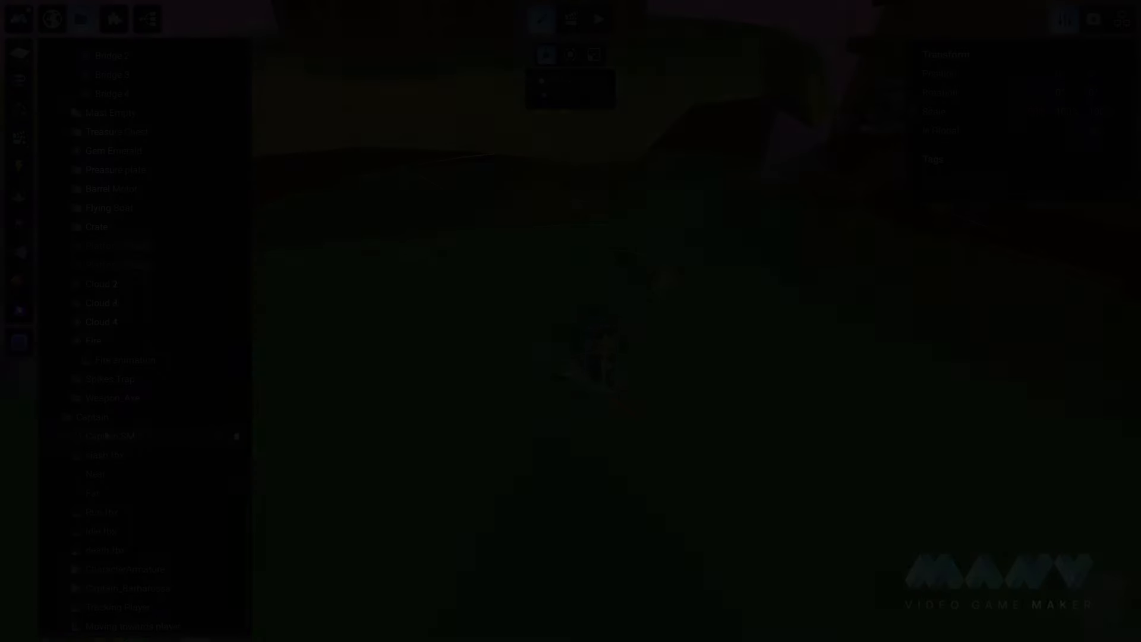